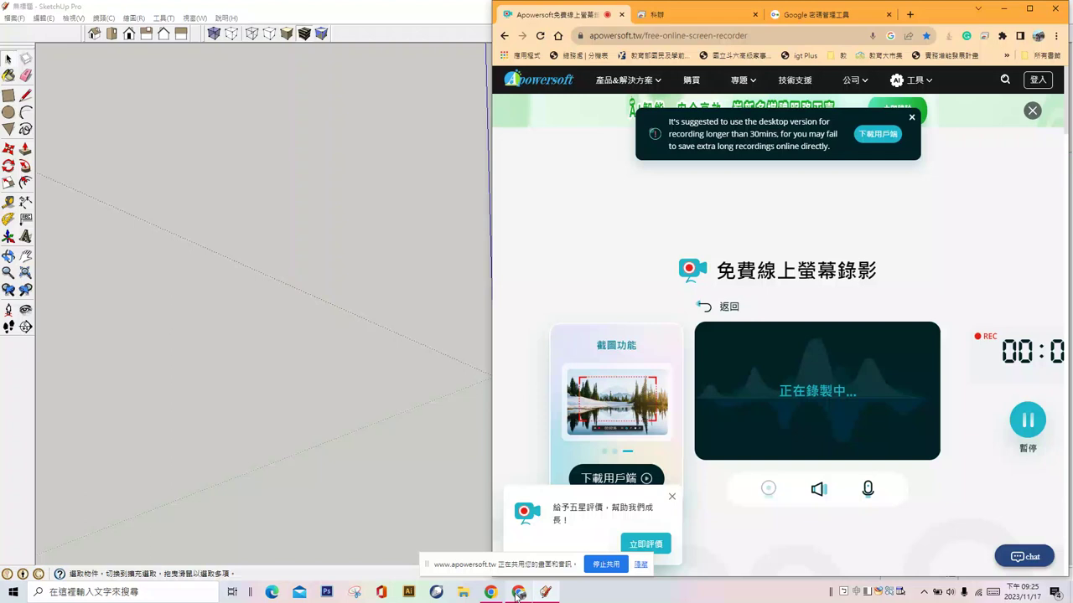
Step: Delete the default human figure and switch the camera to parallel projection
left_click(353, 335)
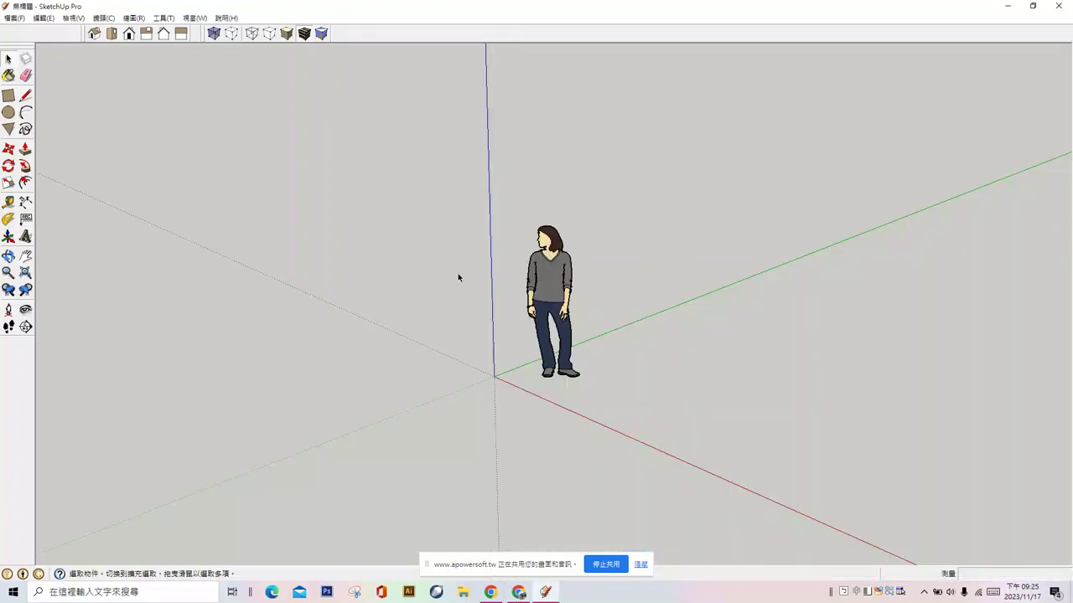
mouse_move(459, 182)
left_mouse_down()
mouse_move(611, 412)
mouse_move(649, 442)
left_mouse_up()
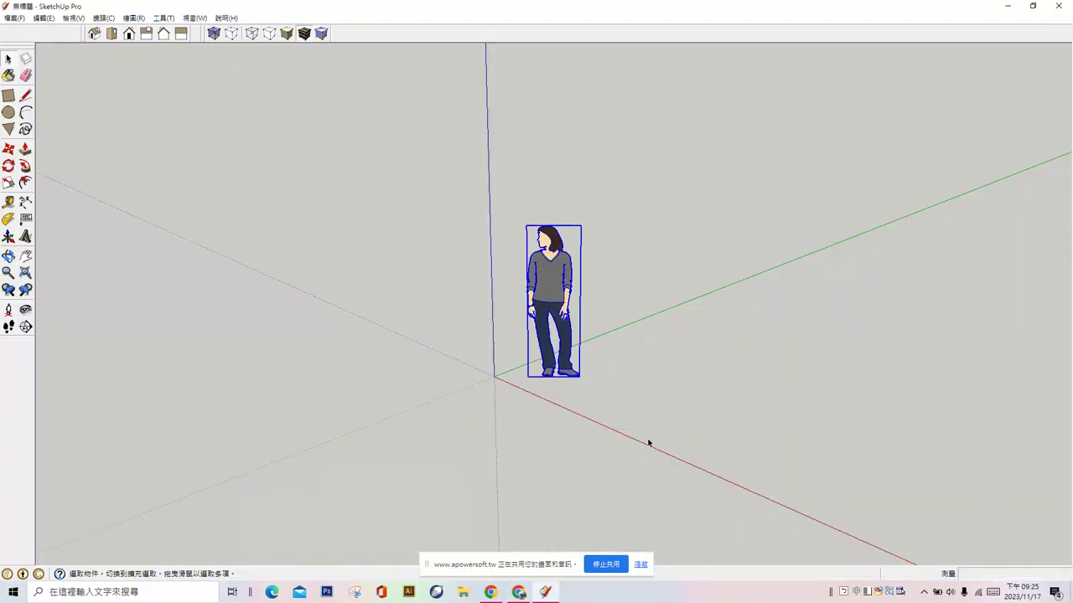
key("Delete")
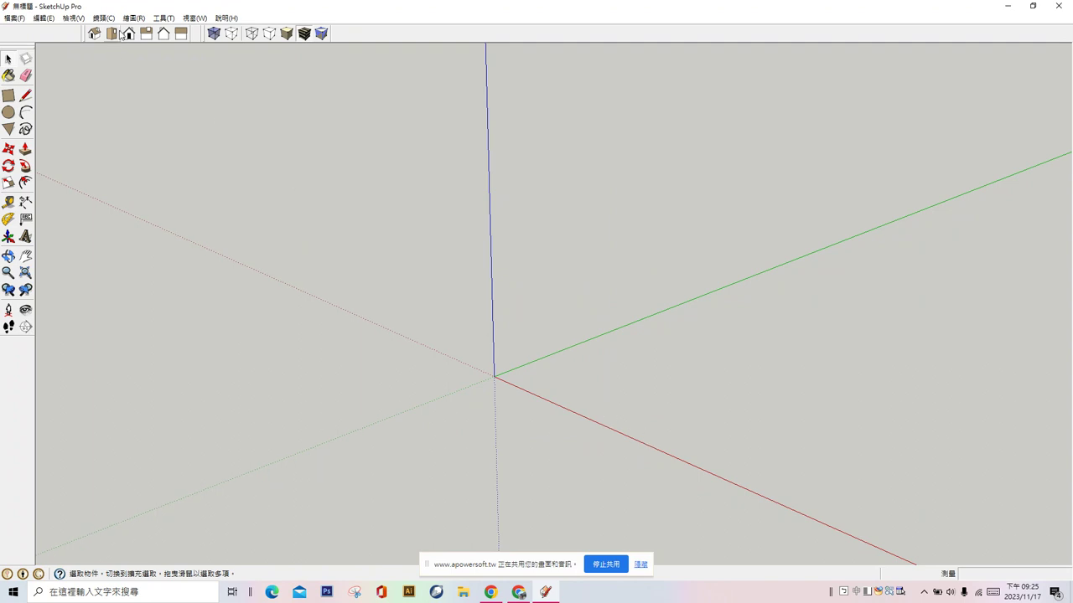
left_click(107, 19)
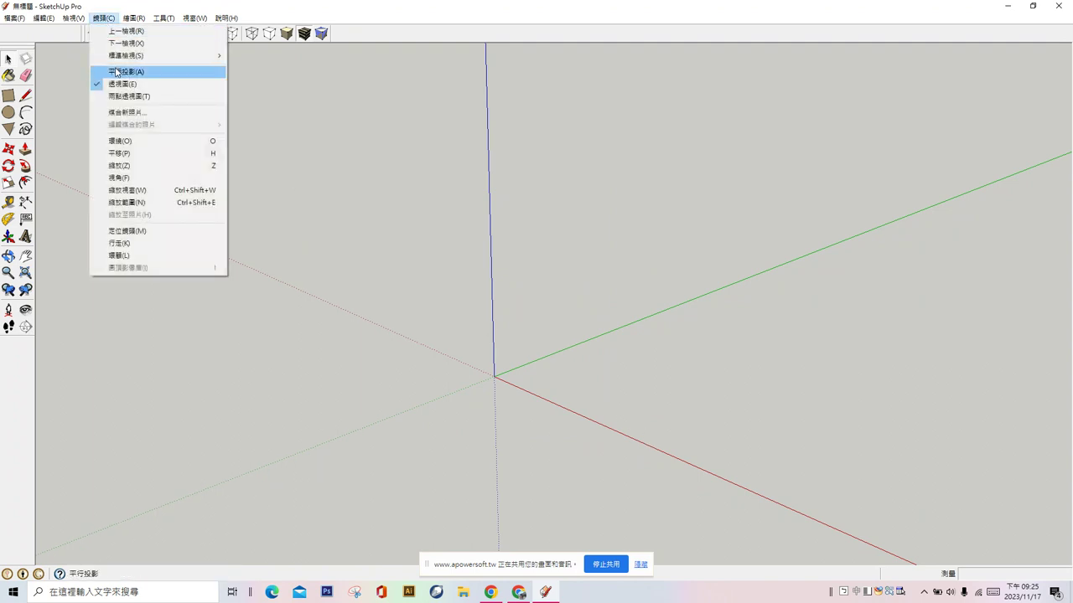
left_click(118, 71)
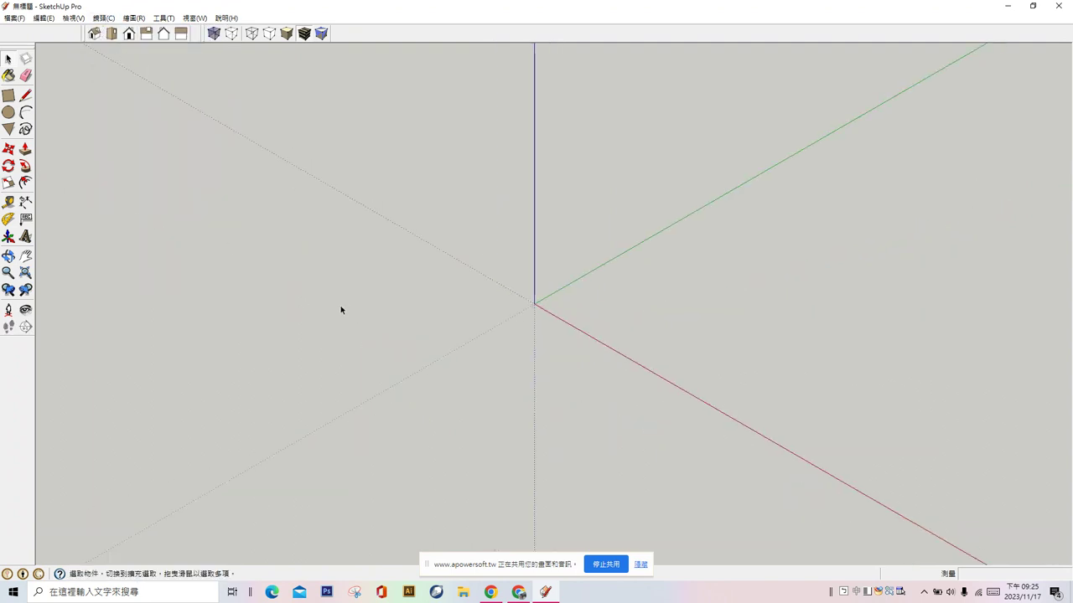
Step: Draw a rectangle on the ground and push/pull it up into a box
left_click(8, 95)
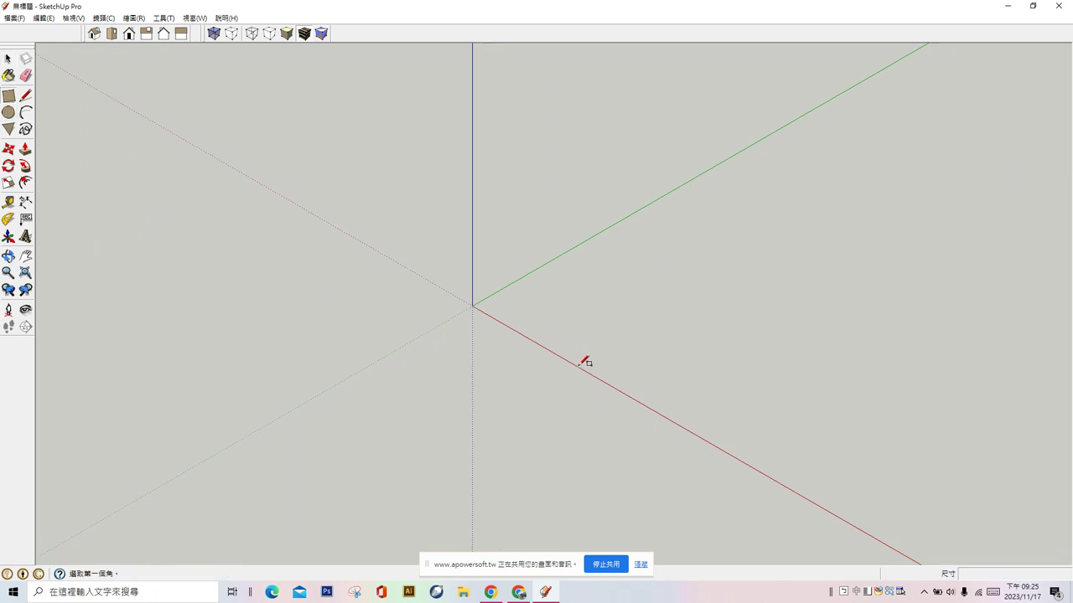
left_click(568, 315)
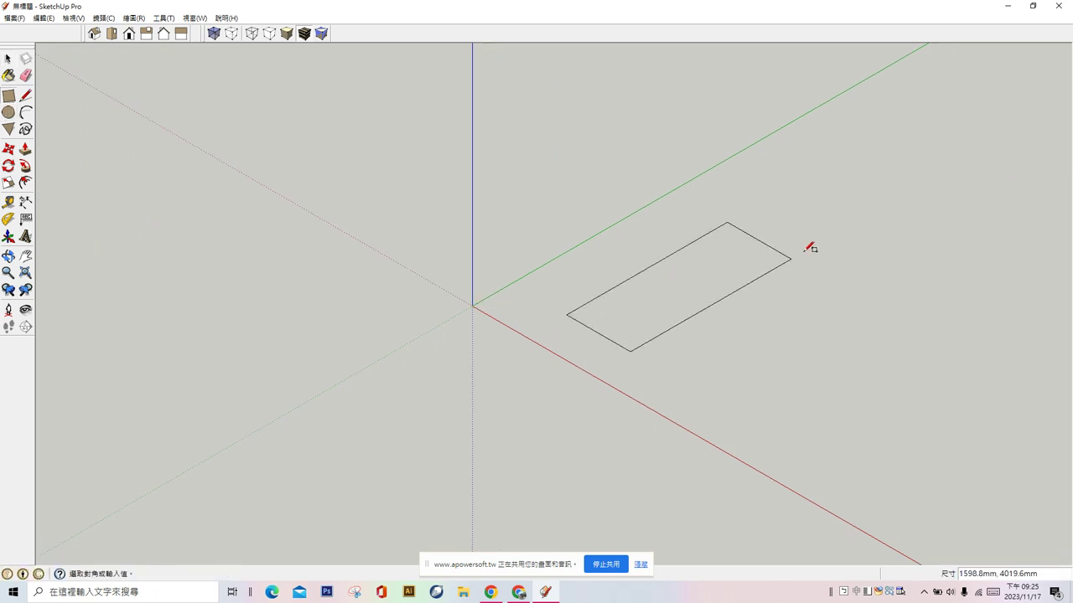
left_click(840, 231)
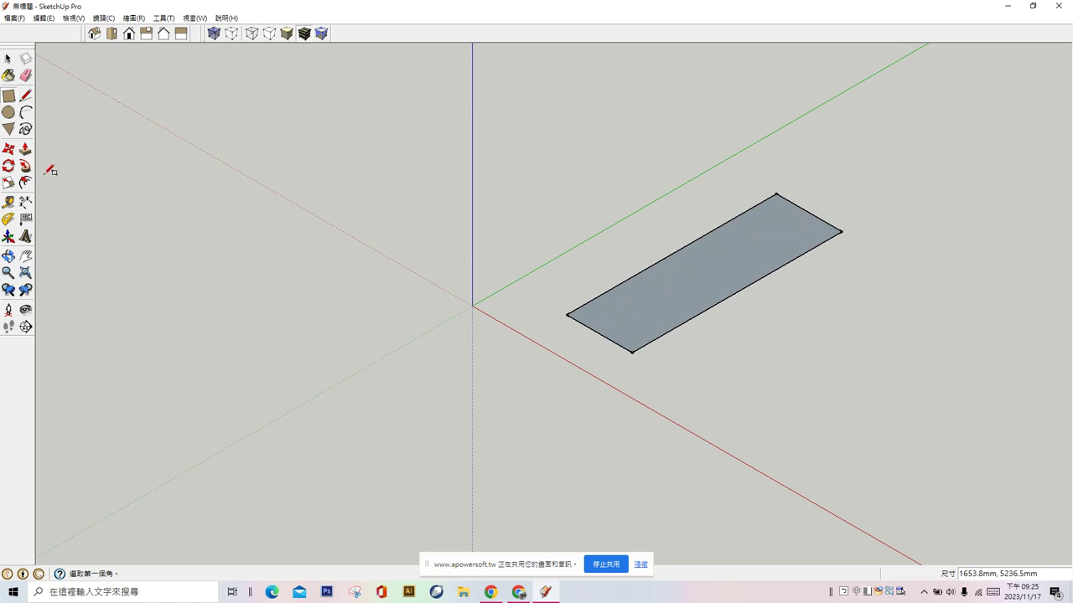
left_click(25, 149)
left_click(694, 302)
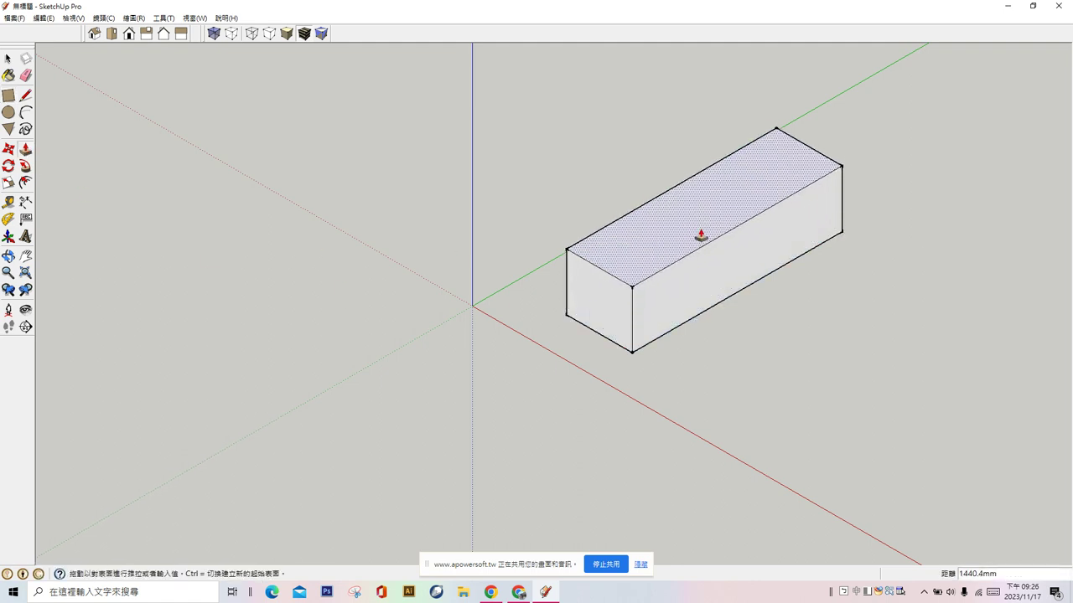
left_click(701, 237)
scroll(761, 336, "up", 3)
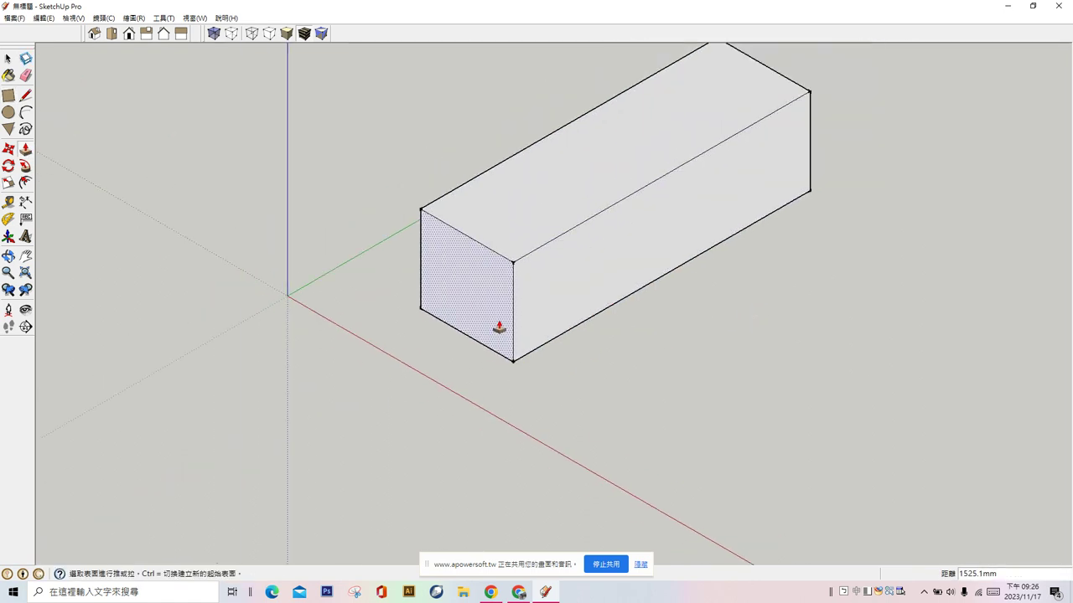
scroll(499, 360, "down", 2)
Step: Extend the box's bottom downward as a new section and push its front out into a step
mouse_move(501, 392)
middle_mouse_down()
mouse_move(553, 182)
mouse_move(562, 375)
middle_mouse_up()
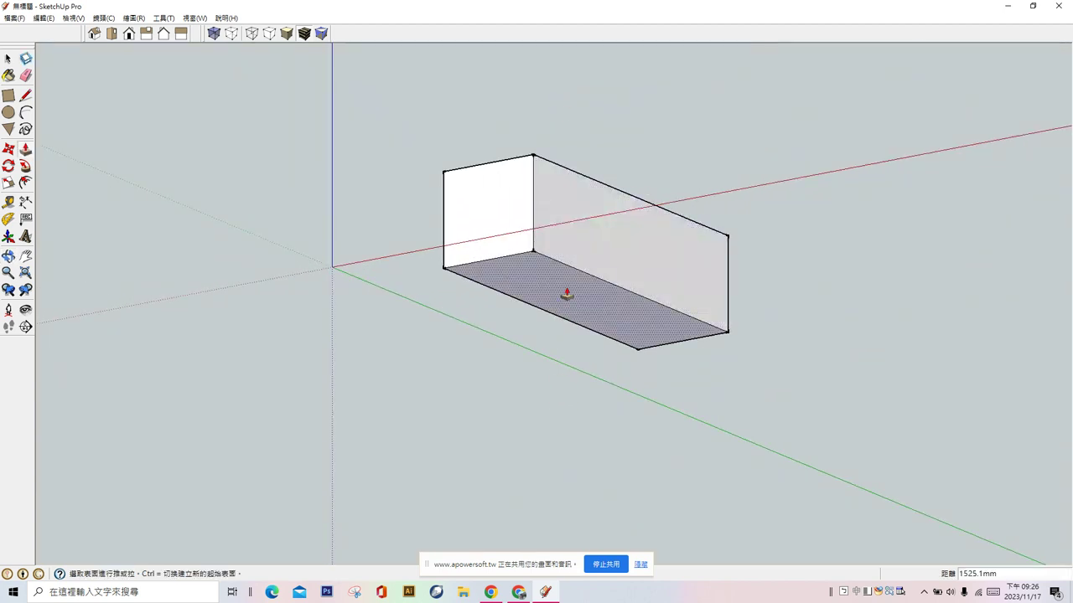
key("ctrl")
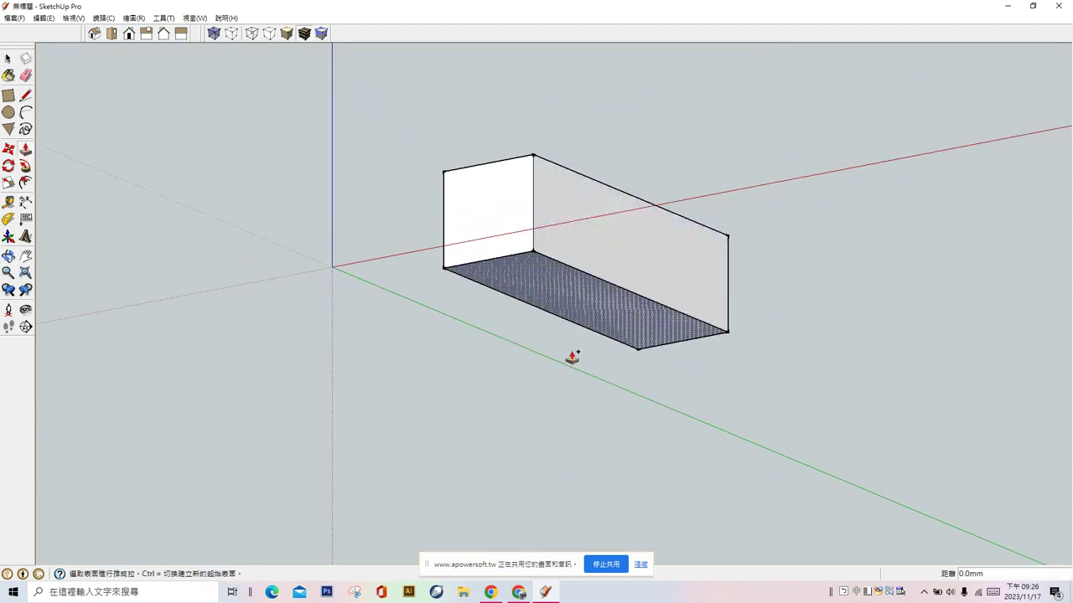
left_click(556, 428)
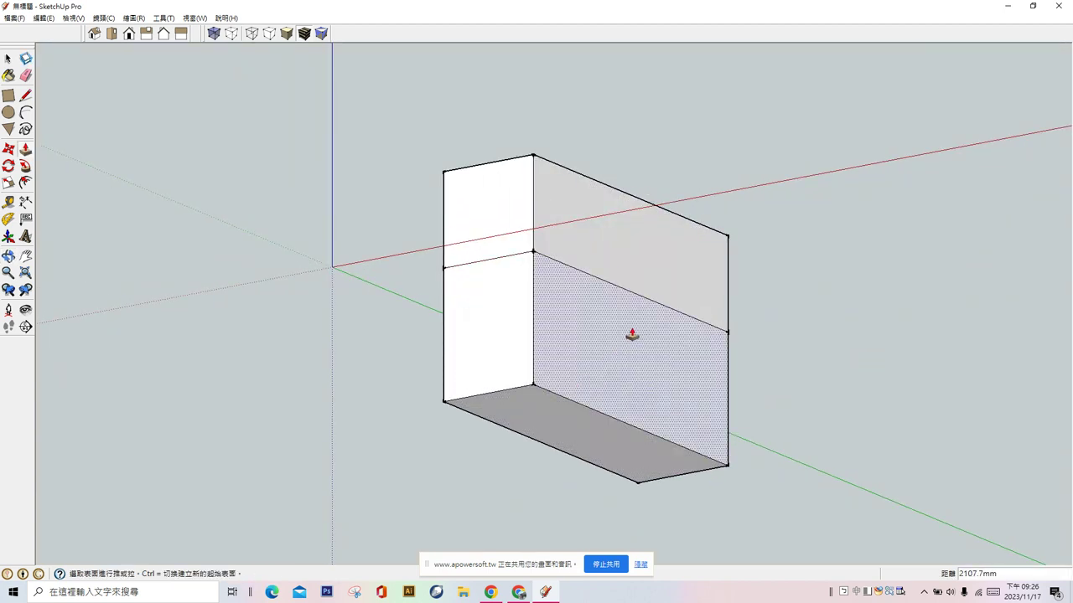
mouse_move(632, 335)
middle_mouse_down()
mouse_move(587, 527)
mouse_move(591, 470)
middle_mouse_up()
left_click(600, 444)
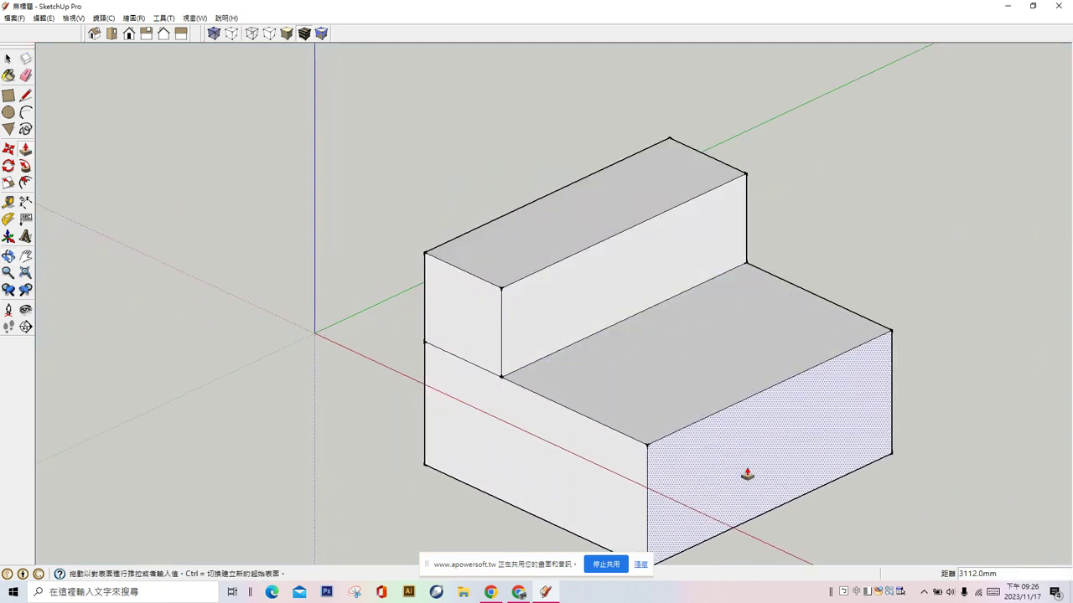
left_click(749, 477)
Step: Lengthen the upper block so it overhangs, and reset the lower block's front depth
left_click(483, 325)
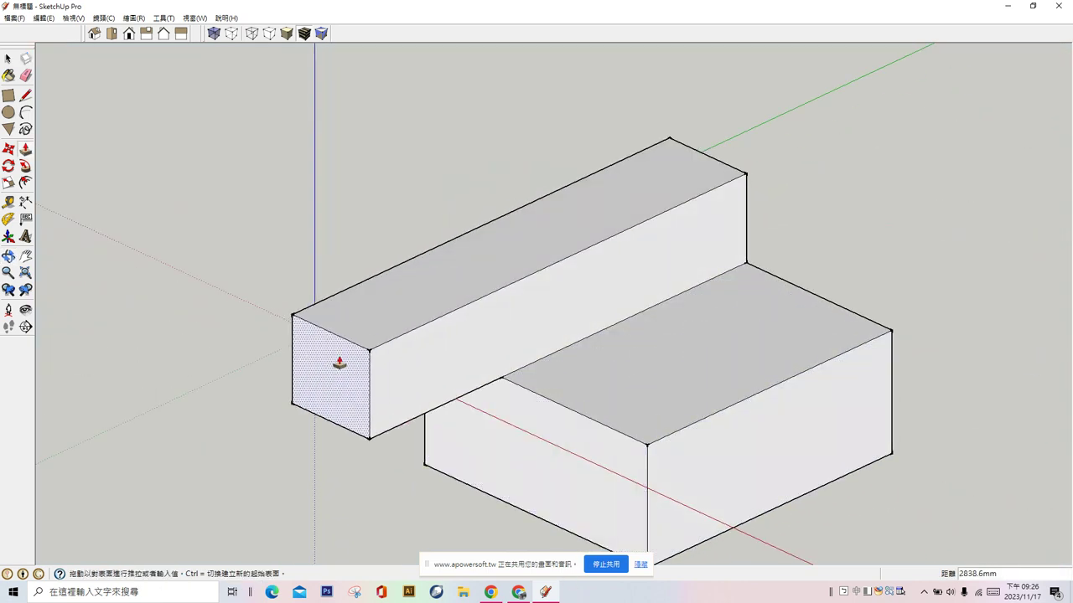
left_click(335, 359)
scroll(444, 220, "down", 3)
left_click(493, 367)
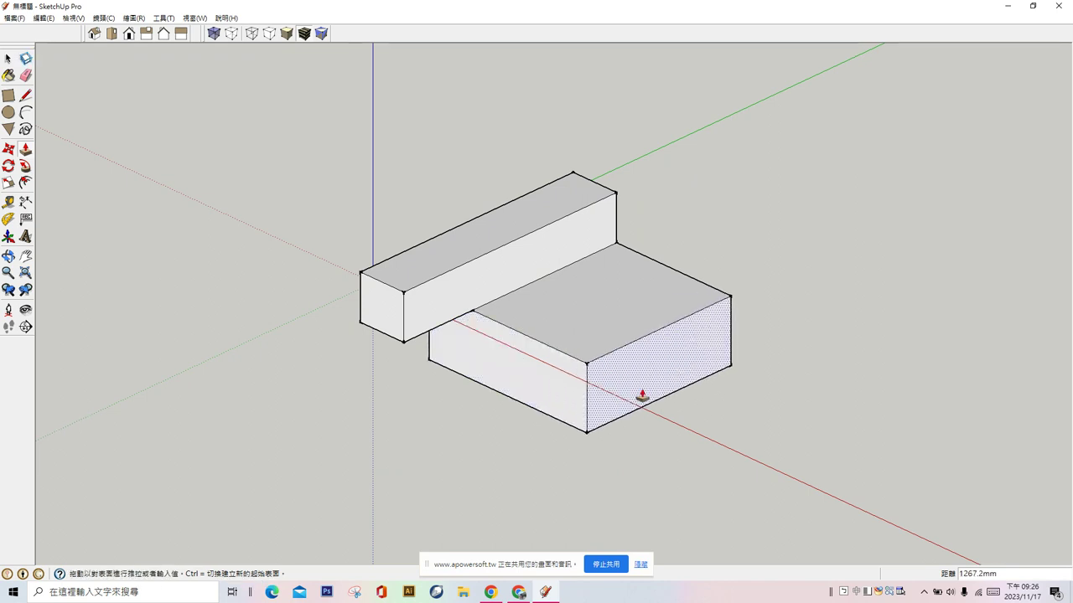
left_click(643, 397)
scroll(477, 314, "up", 2)
scroll(472, 333, "up", 2)
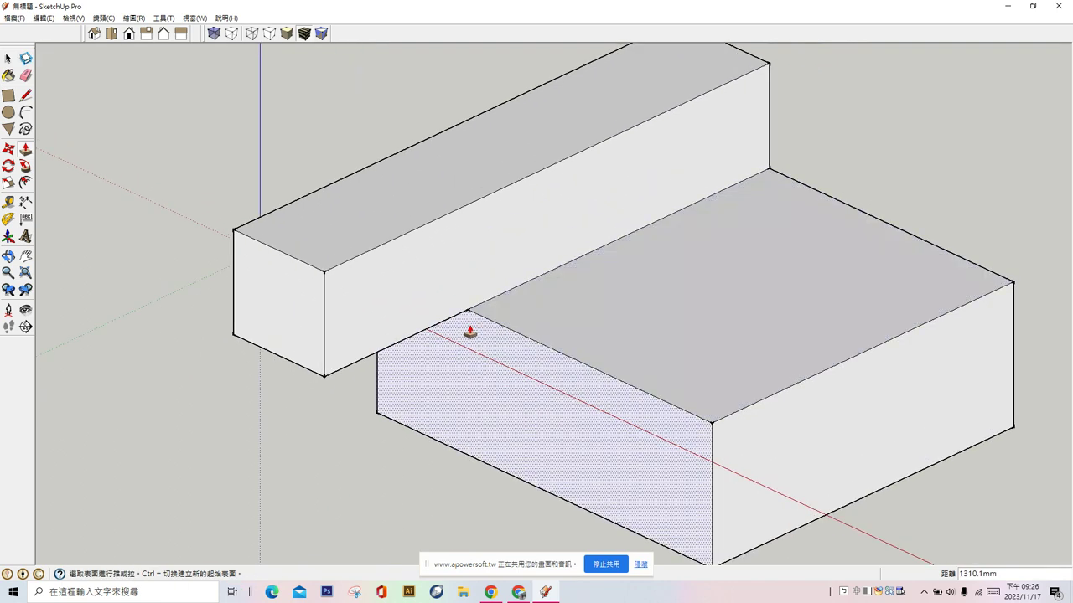
Step: Offset the upper block's end face inward and push the inner face in to hollow it
left_click(25, 183)
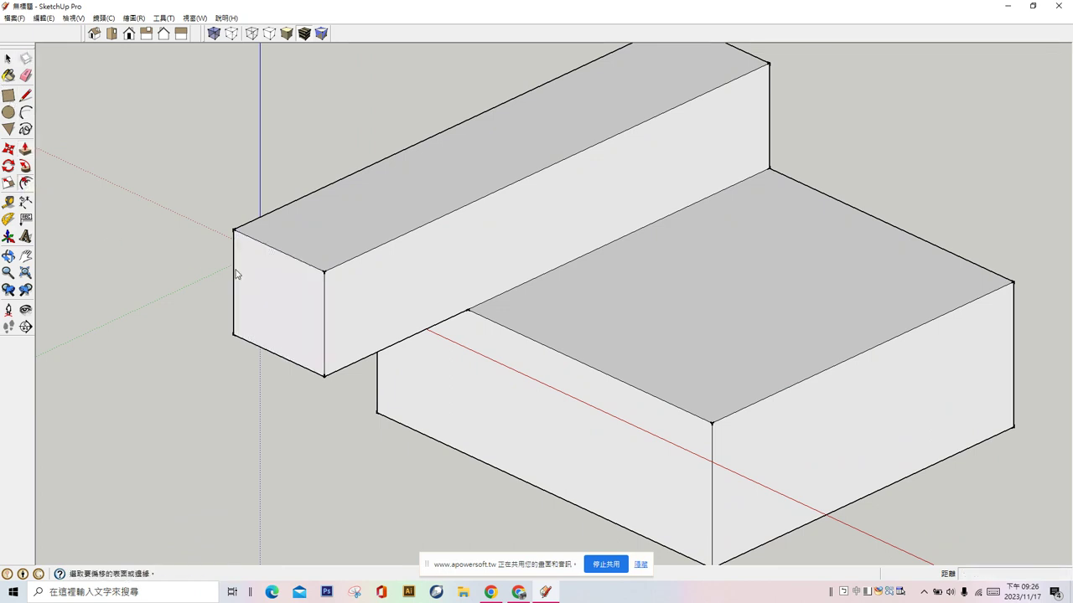
left_click(237, 274)
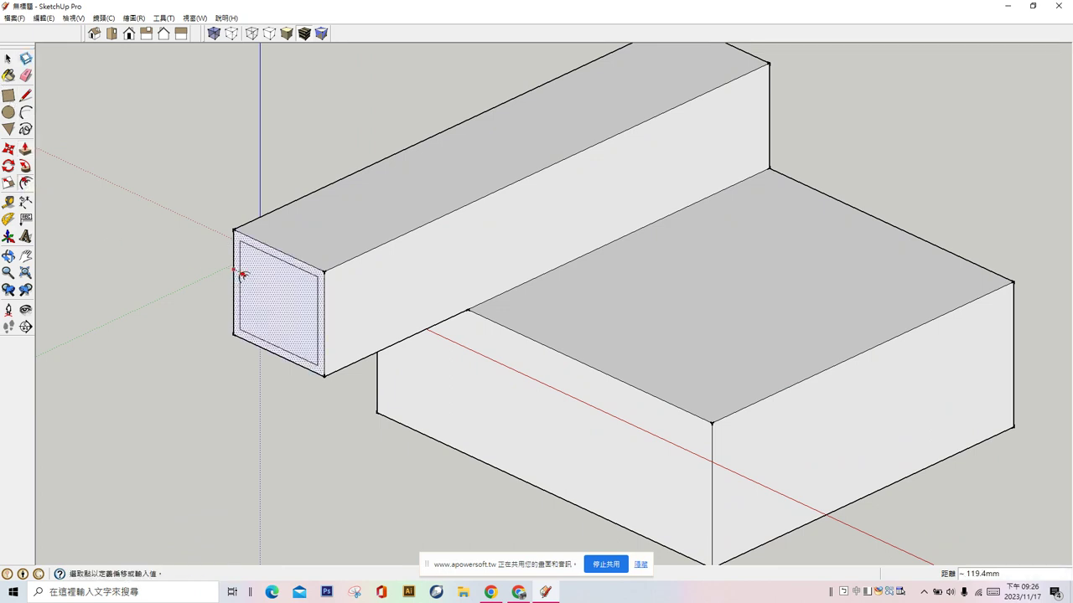
left_click(240, 273)
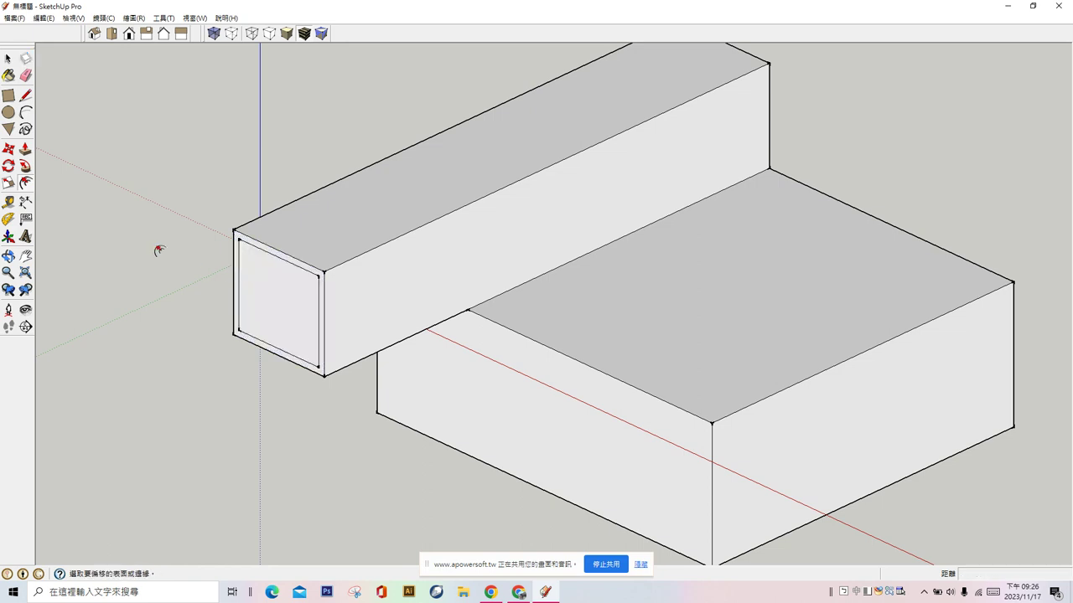
left_click(25, 150)
left_click(252, 298)
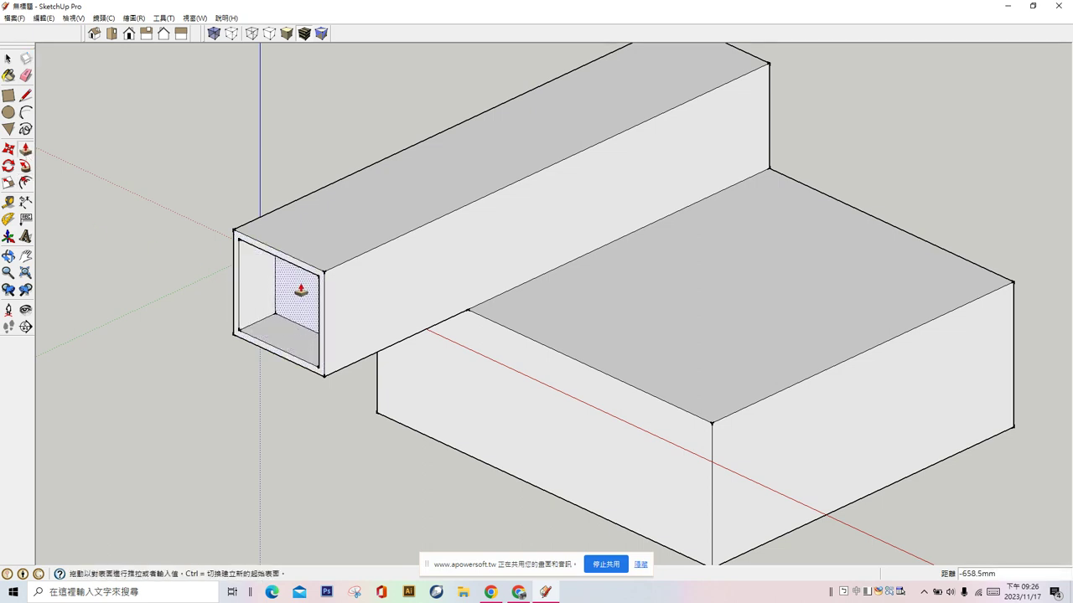
left_click(317, 304)
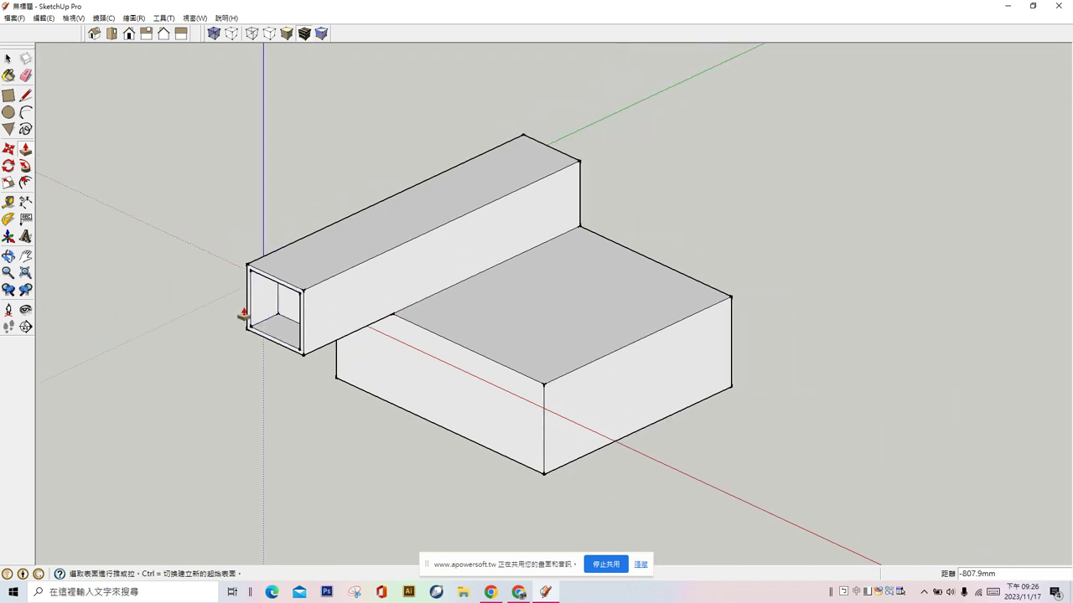
scroll(244, 311, "down", 2)
left_click(10, 58)
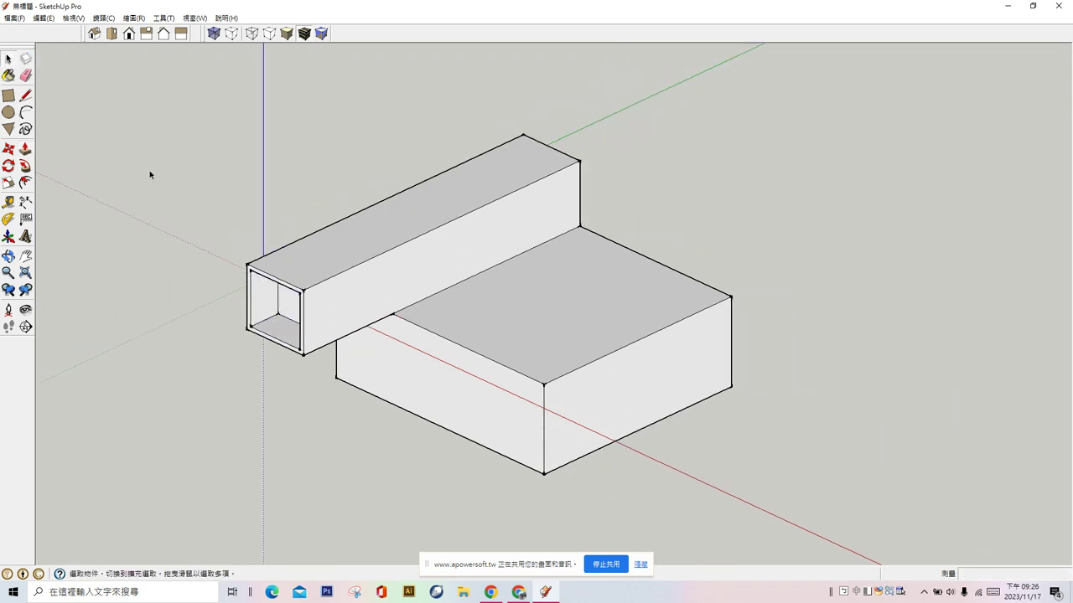
Step: Select all the connected massing geometry and make it one component
triple_click(445, 257)
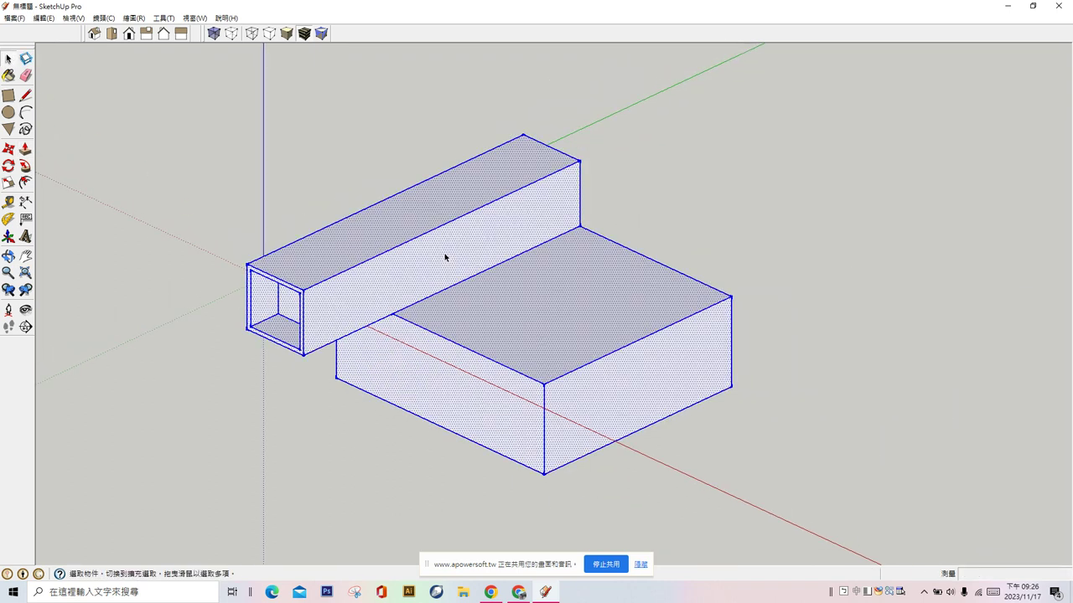
right_click(445, 259)
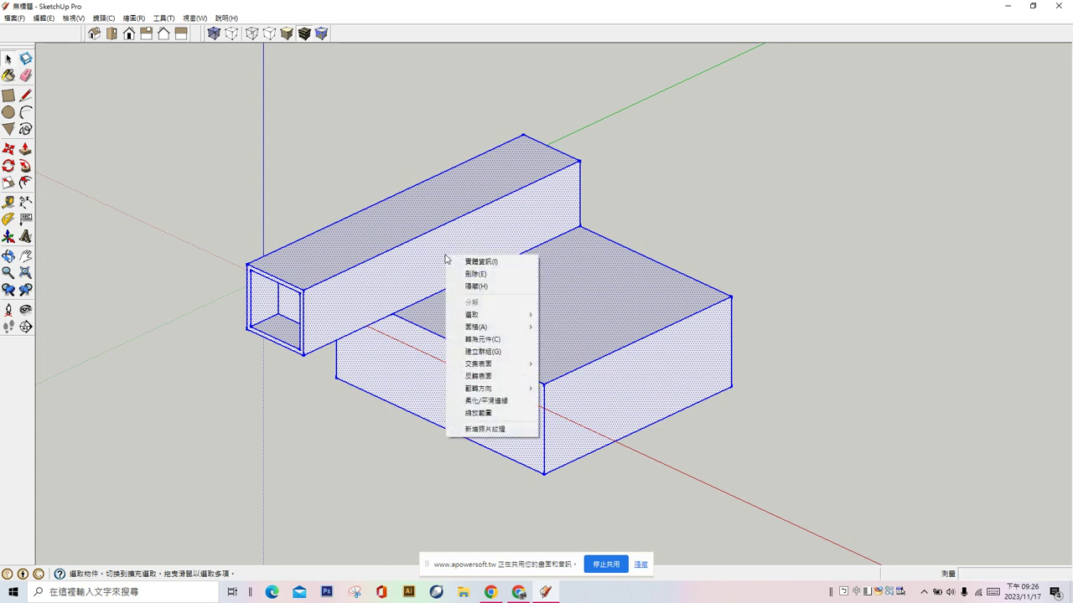
left_click(482, 341)
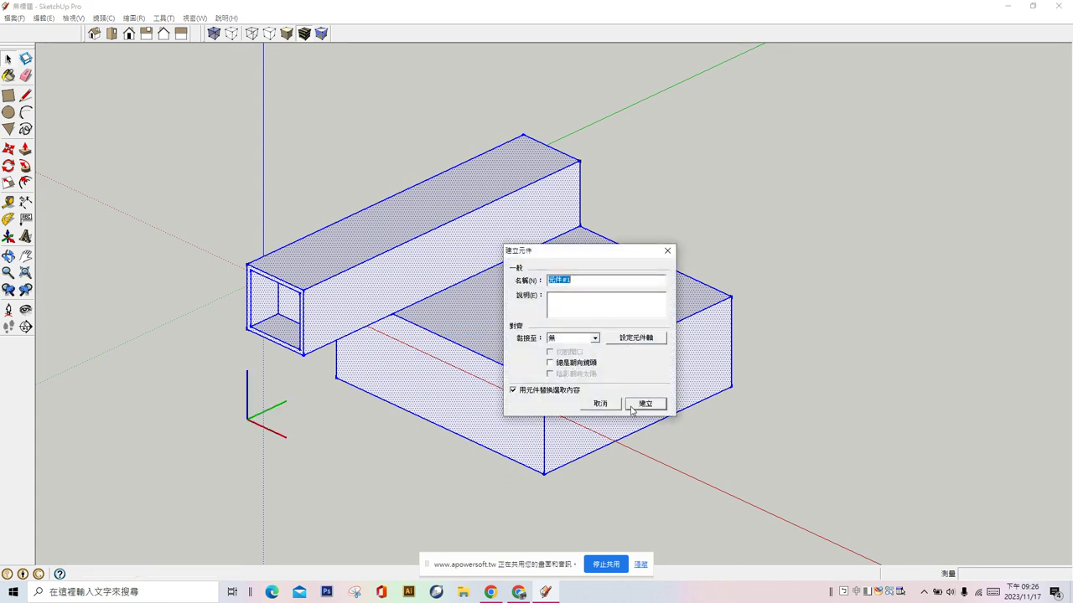
left_click(634, 406)
Step: Draw a thin rectangle on the lower block's top and raise it into a small block
left_click(8, 96)
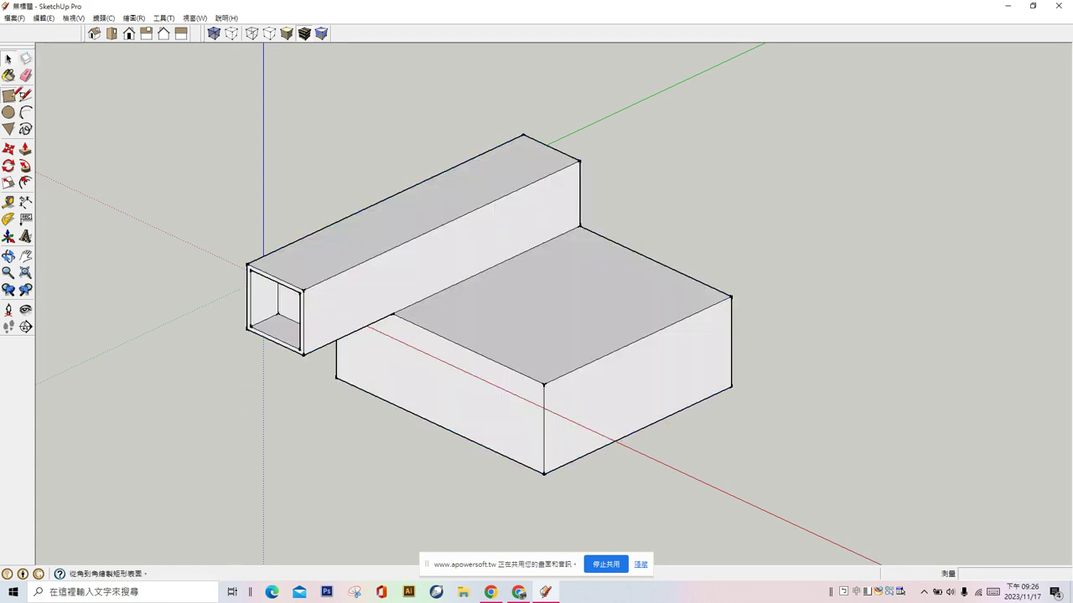
scroll(447, 298, "up", 2)
scroll(472, 311, "up", 2)
left_click(545, 343)
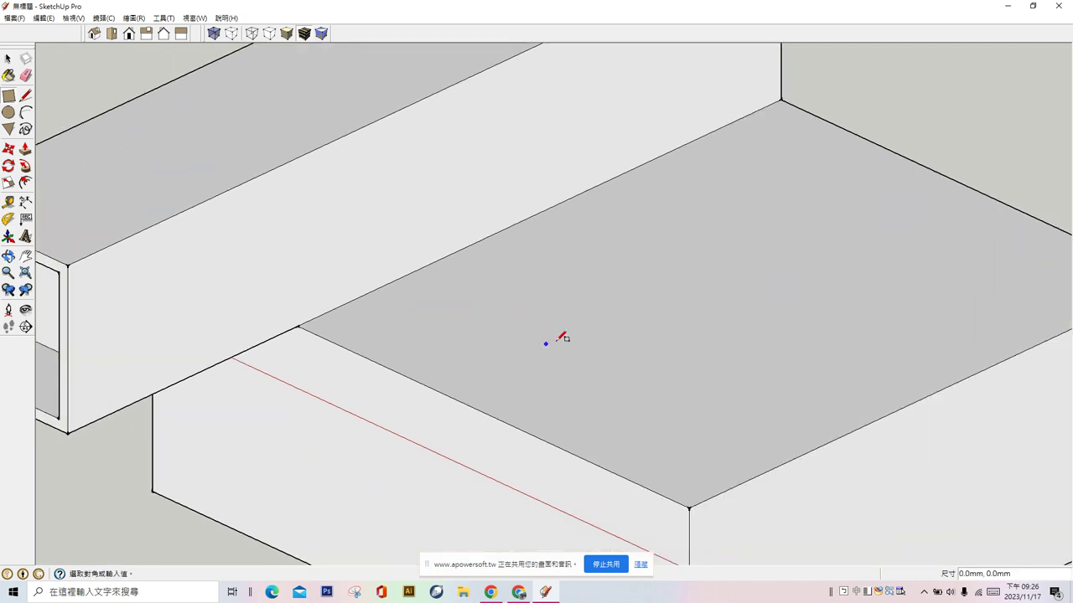
left_click(723, 300)
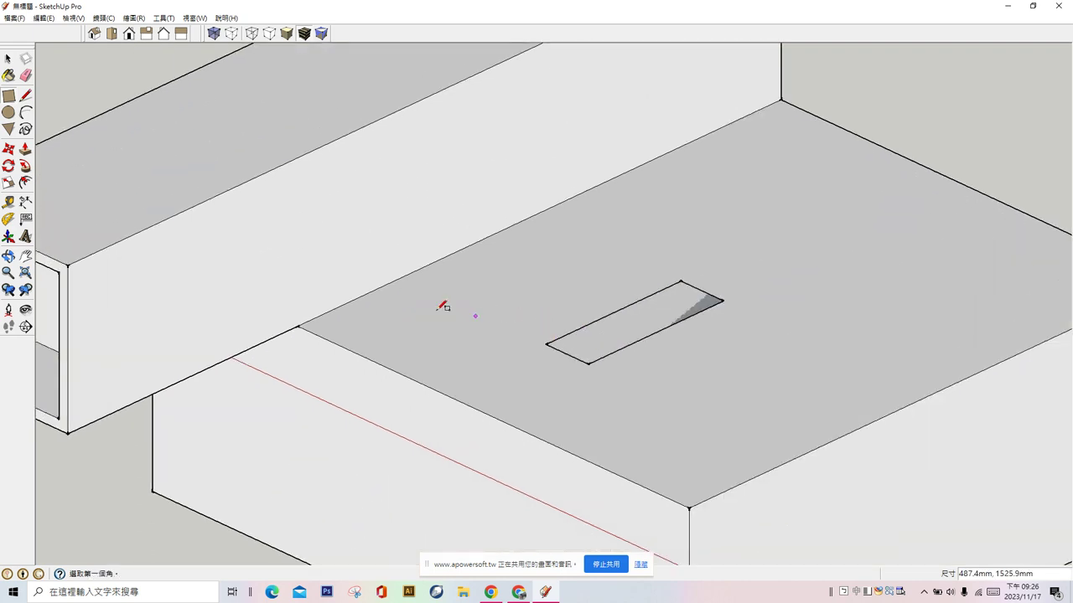
left_click(25, 148)
left_click(628, 330)
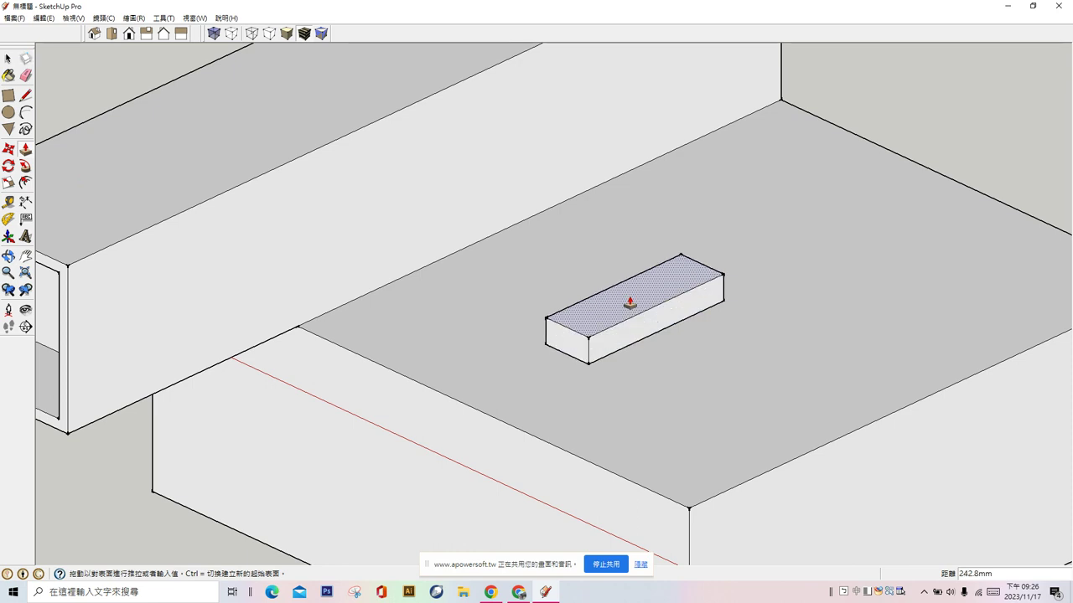
left_click(630, 301)
scroll(466, 198, "down", 3)
Step: Select the whole small block and make it a component
left_click(8, 58)
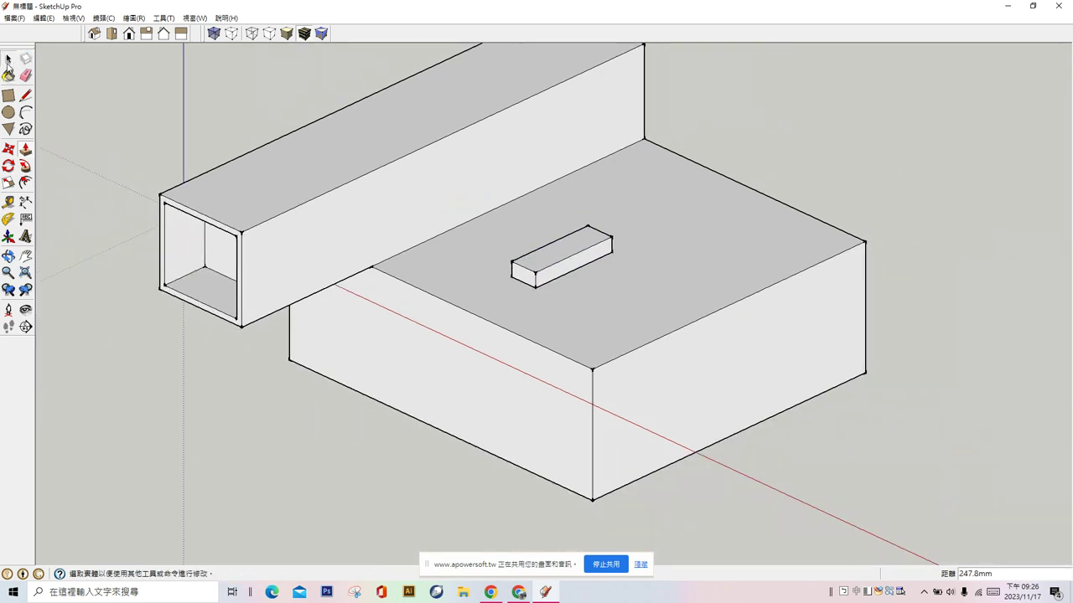
triple_click(568, 266)
right_click(568, 267)
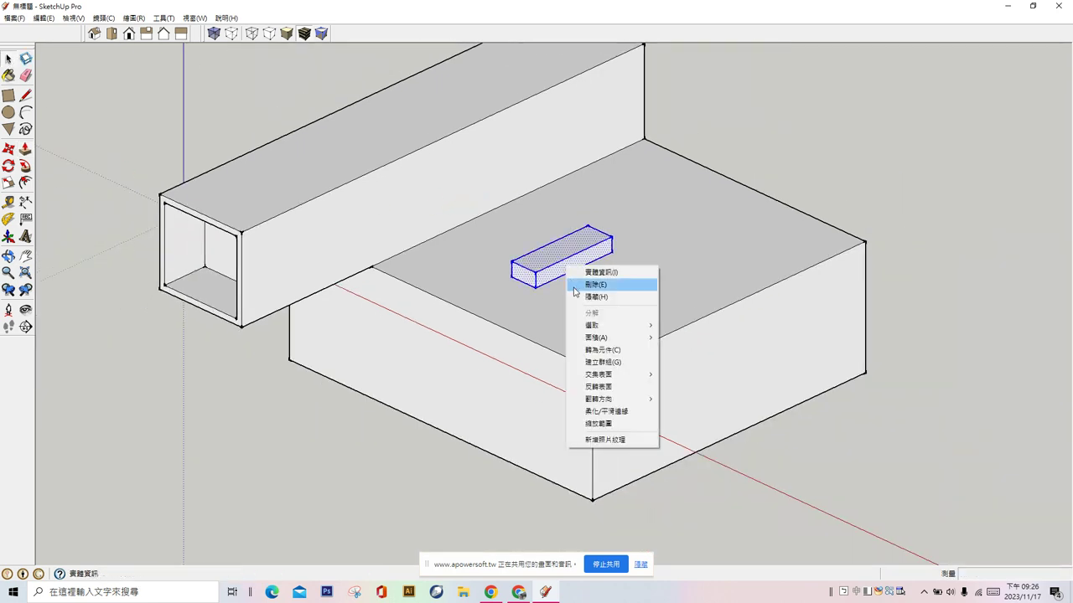
left_click(602, 350)
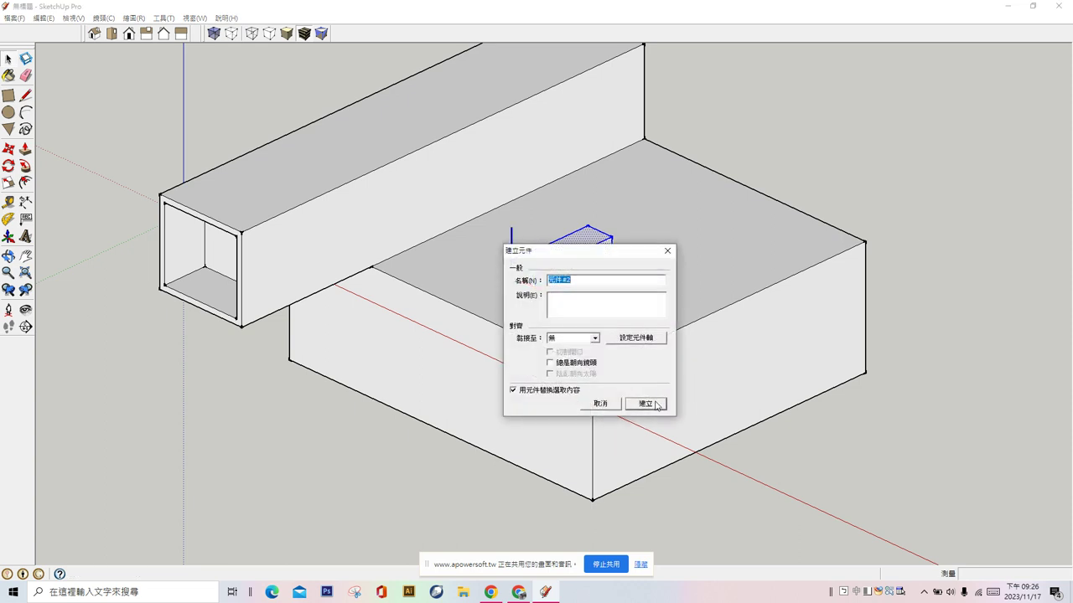
left_click(655, 404)
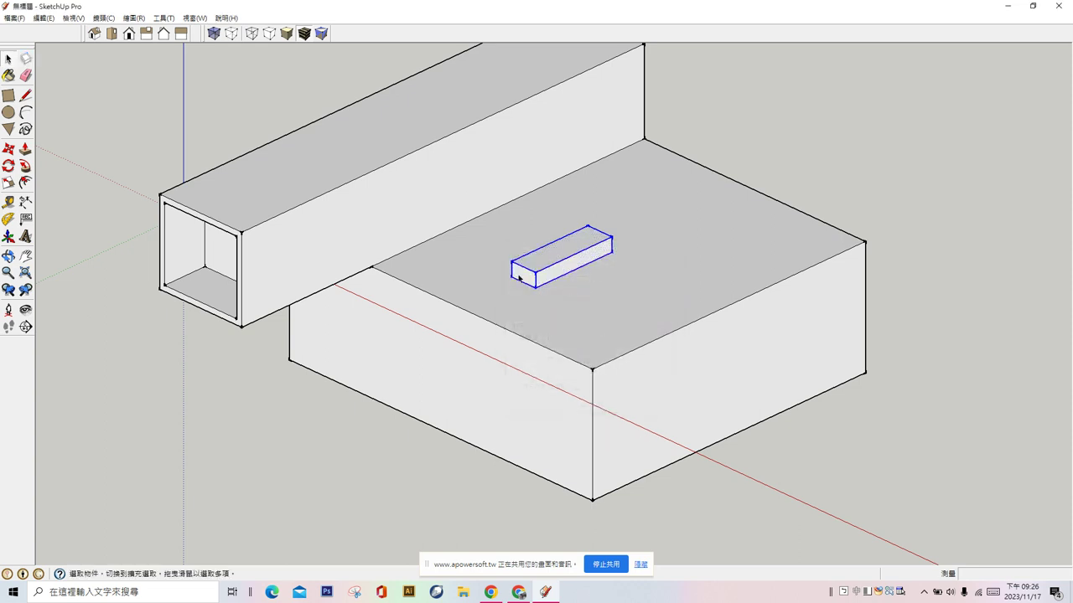
Step: Copy the small block by its corner and place the copy one step lower
left_click(8, 149)
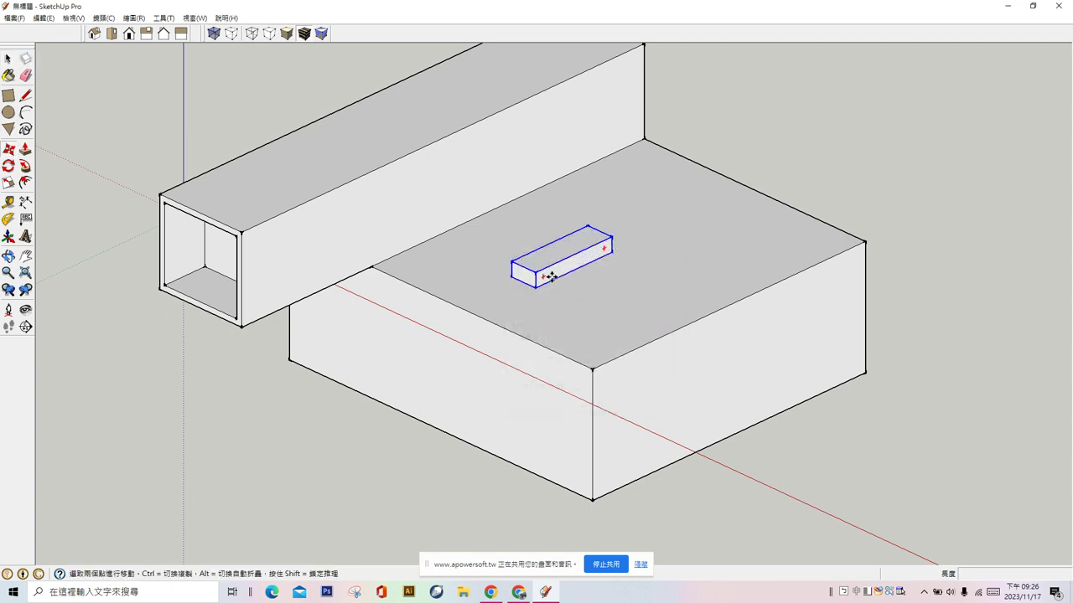
scroll(535, 287, "up", 3)
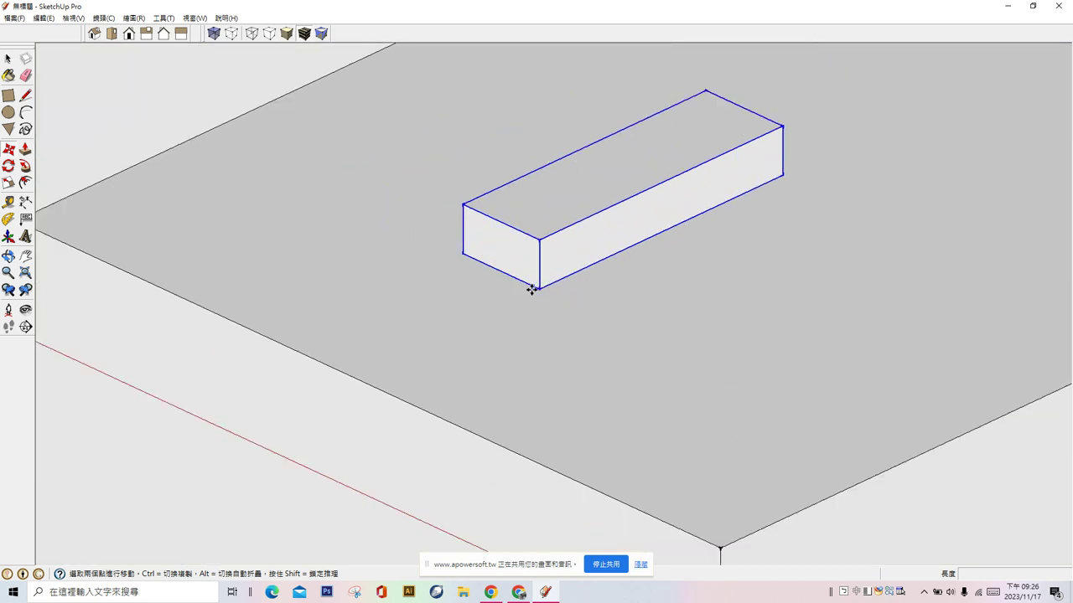
left_click(539, 289)
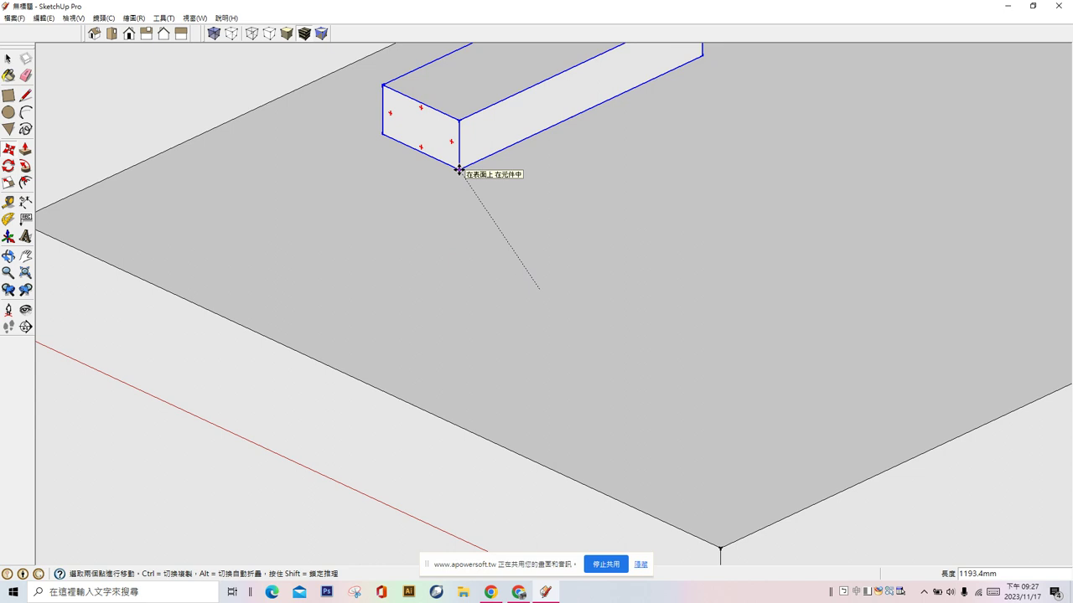
key("ctrl")
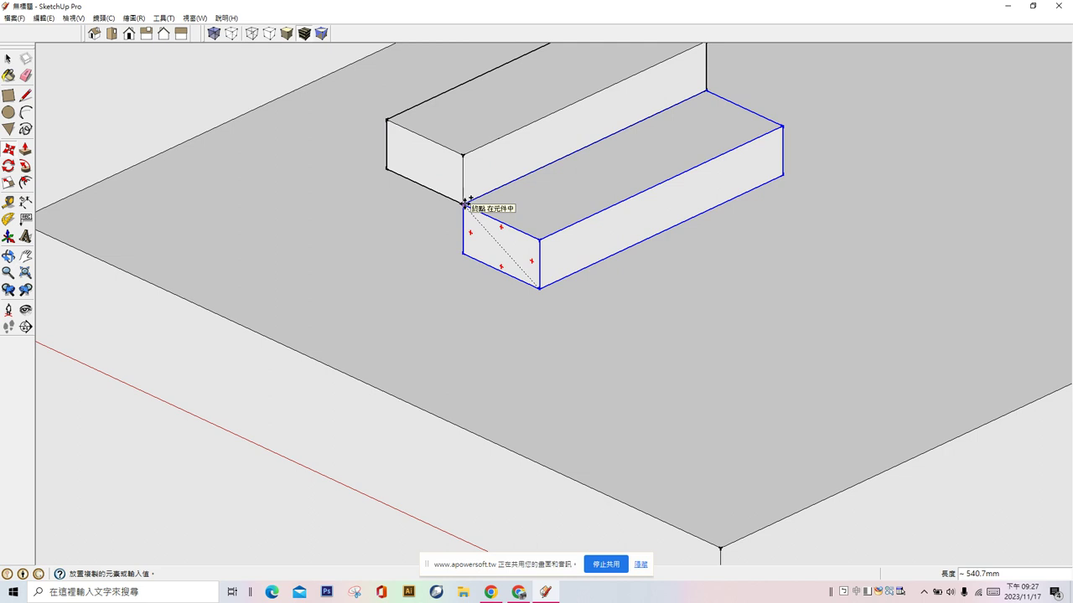
left_click(465, 204)
scroll(496, 292, "down", 3)
scroll(499, 291, "down", 3)
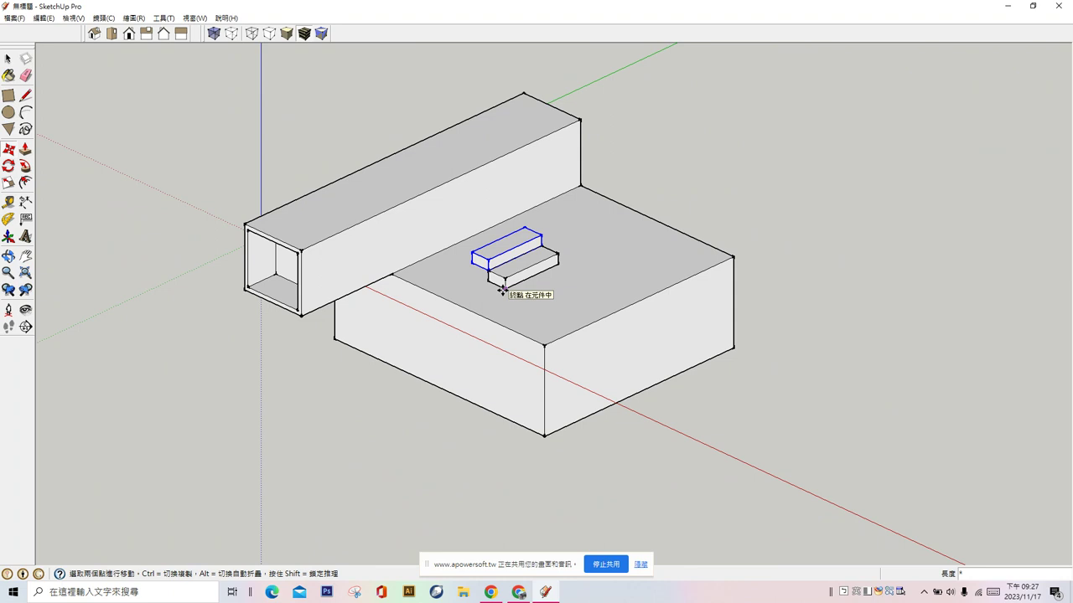
Step: Array the step copy 10 more times with *10
key("shift")
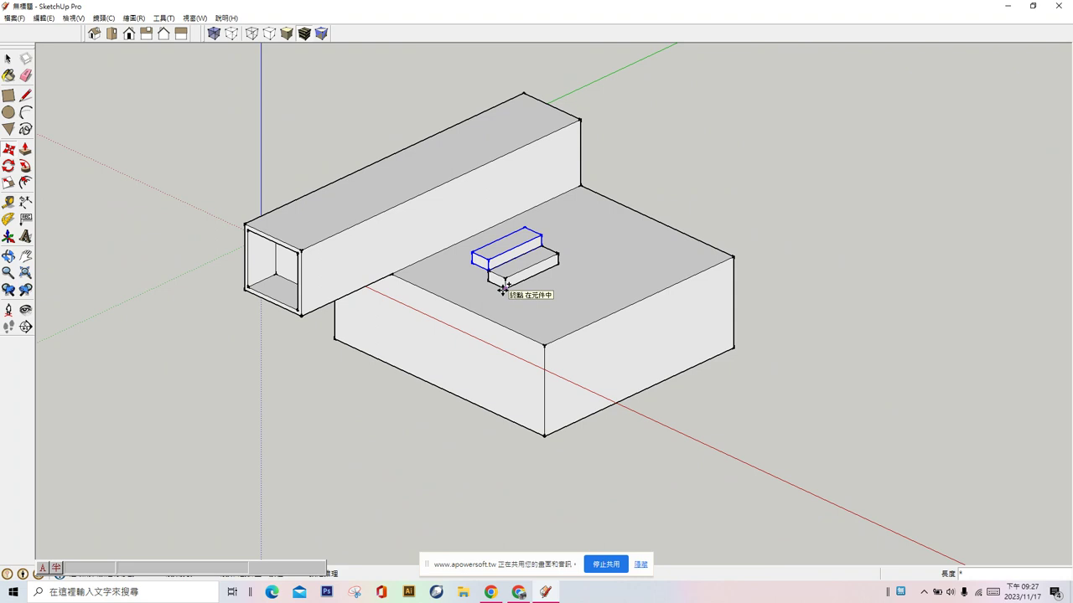
type("10")
key("Return")
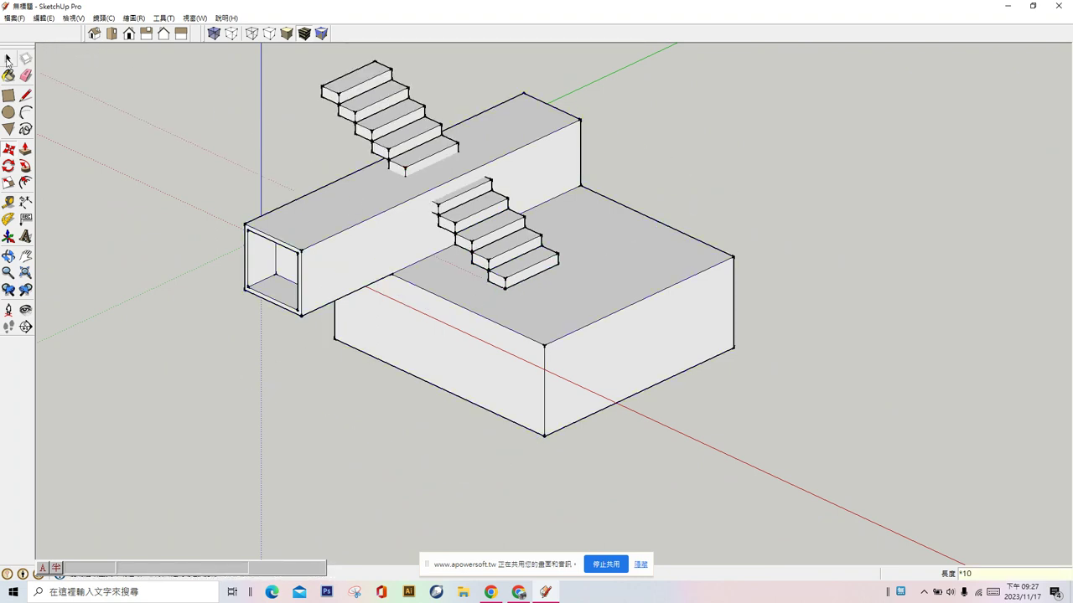
Step: Window-select both parts of the staircase and switch to Scale
left_click(8, 58)
scroll(501, 274, "down", 3)
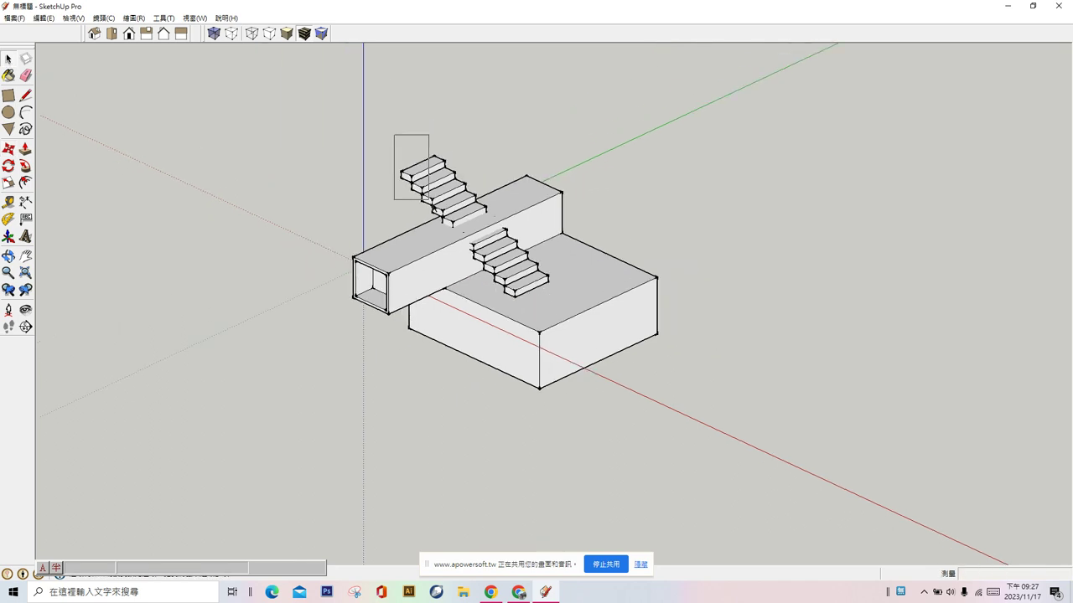
left_click_drag(394, 137, 563, 323)
scroll(474, 198, "up", 3)
scroll(474, 199, "up", 2)
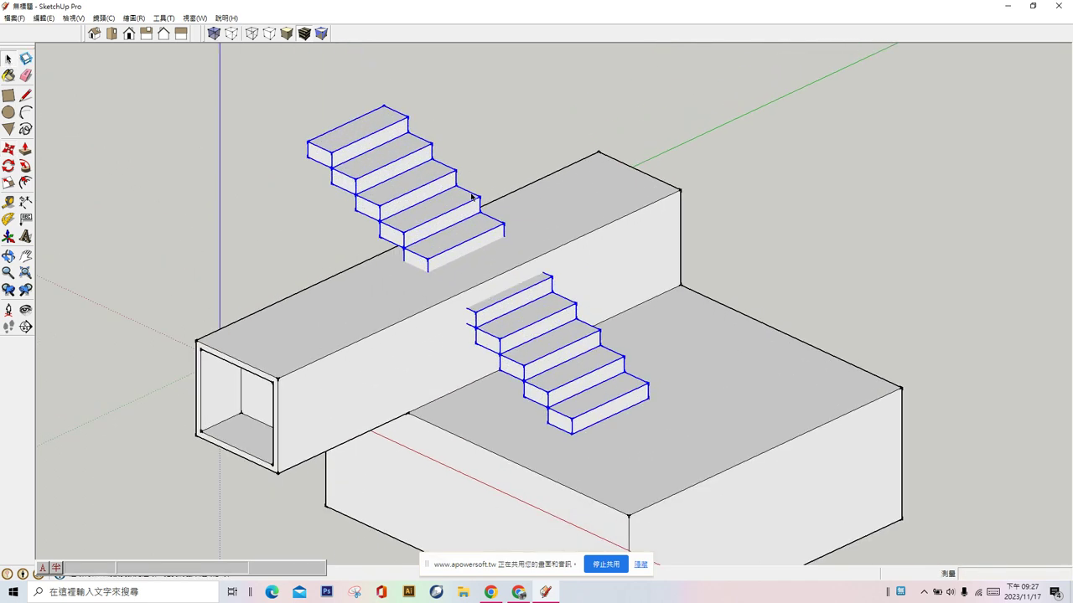
left_click(7, 183)
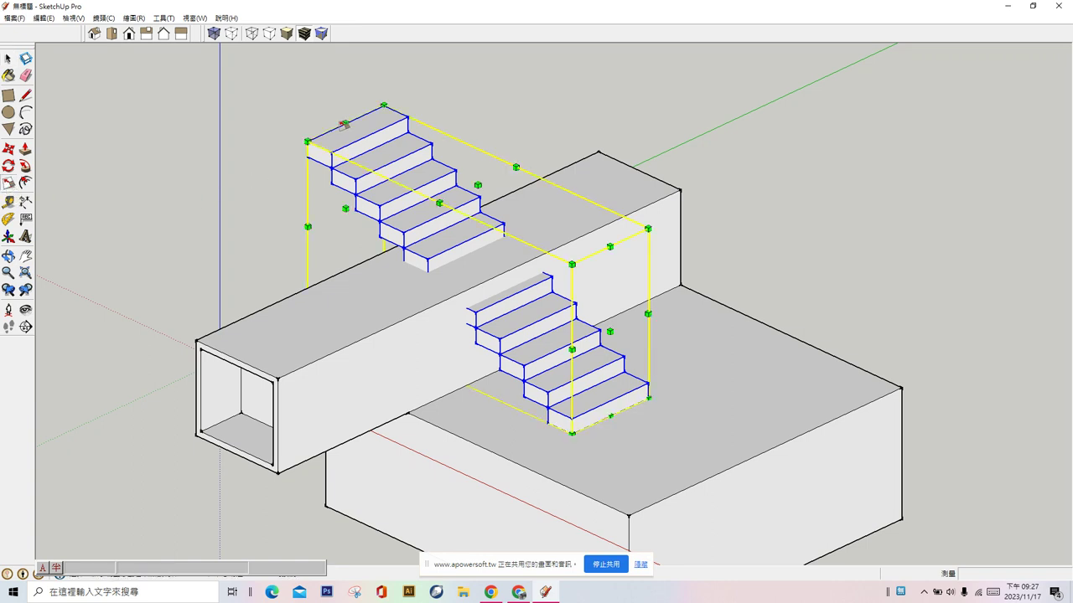
Step: Shrink the staircase proportionally, then narrow it across its width
left_click_drag(344, 123, 488, 283)
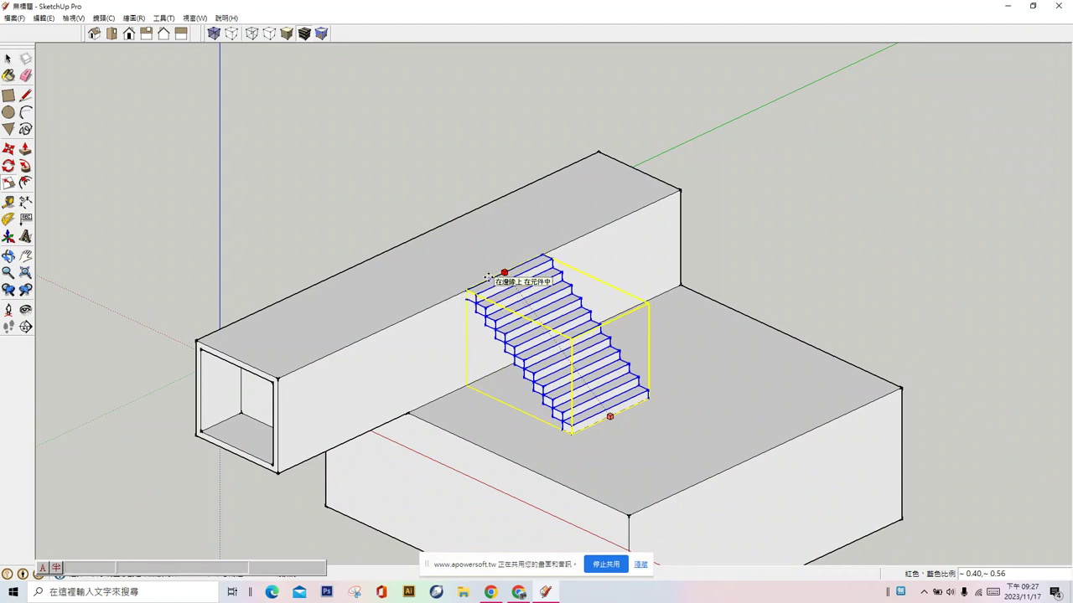
key("s")
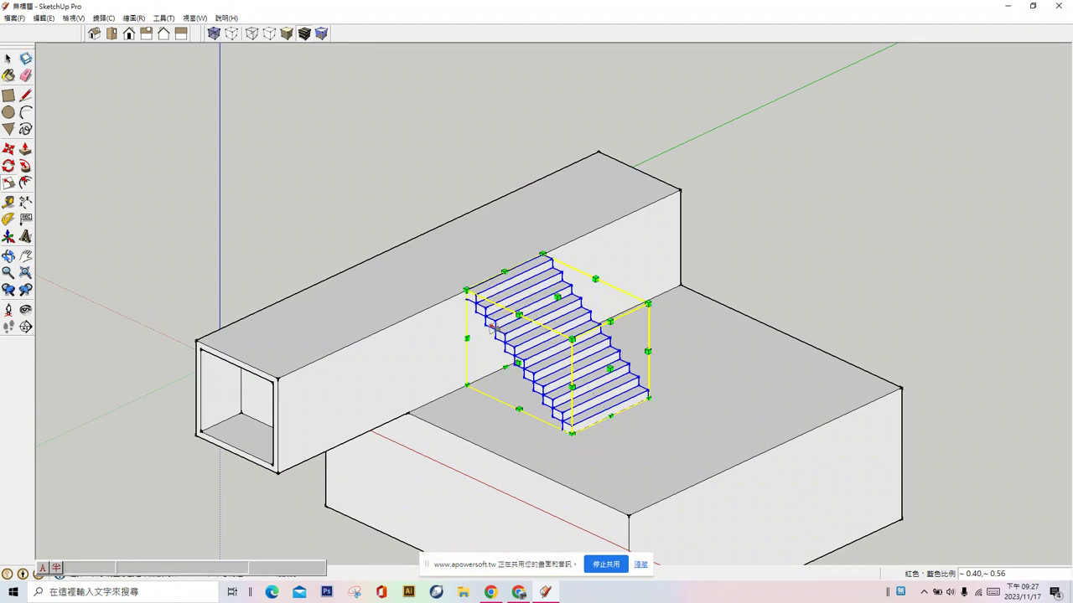
left_click_drag(519, 363, 557, 345)
Step: Move the staircase 1074 mm against the upper block and deselect it
left_click(9, 148)
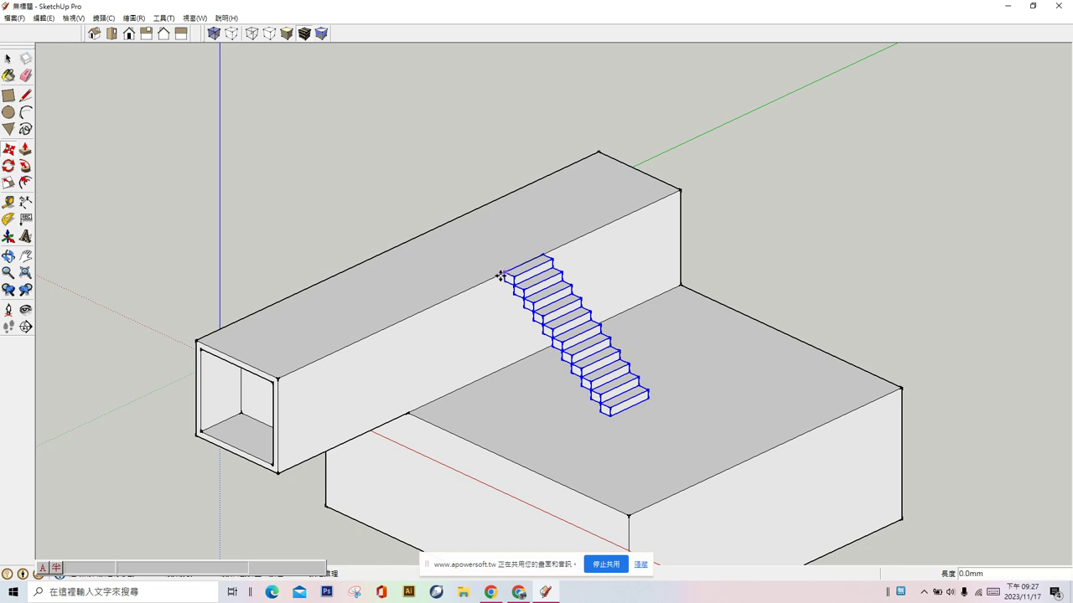
left_click_drag(507, 274, 449, 294)
left_click(449, 293)
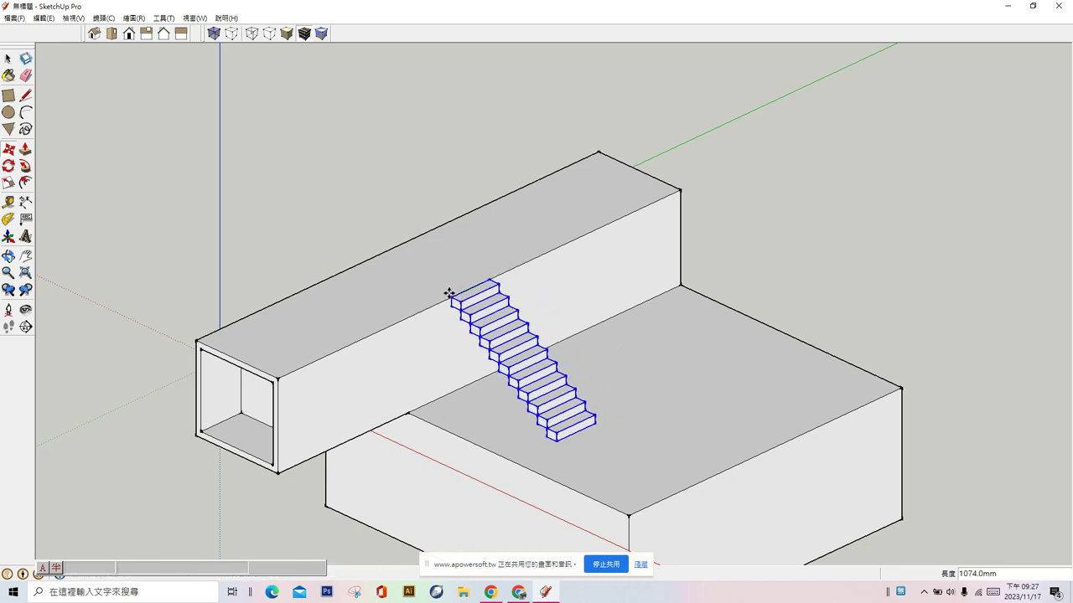
left_click(9, 59)
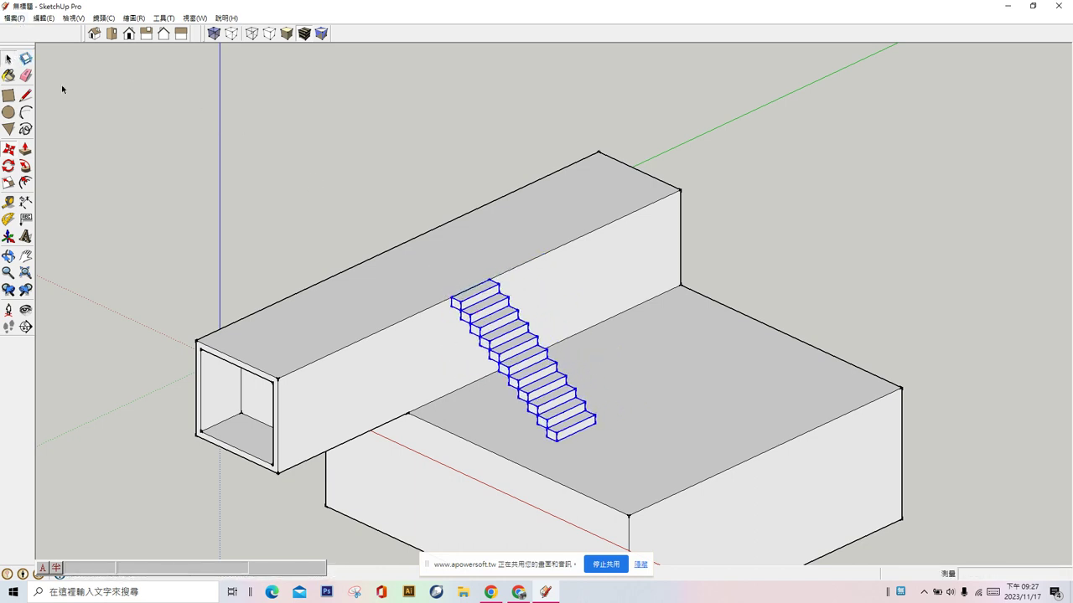
left_click(218, 247)
scroll(218, 255, "down", 2)
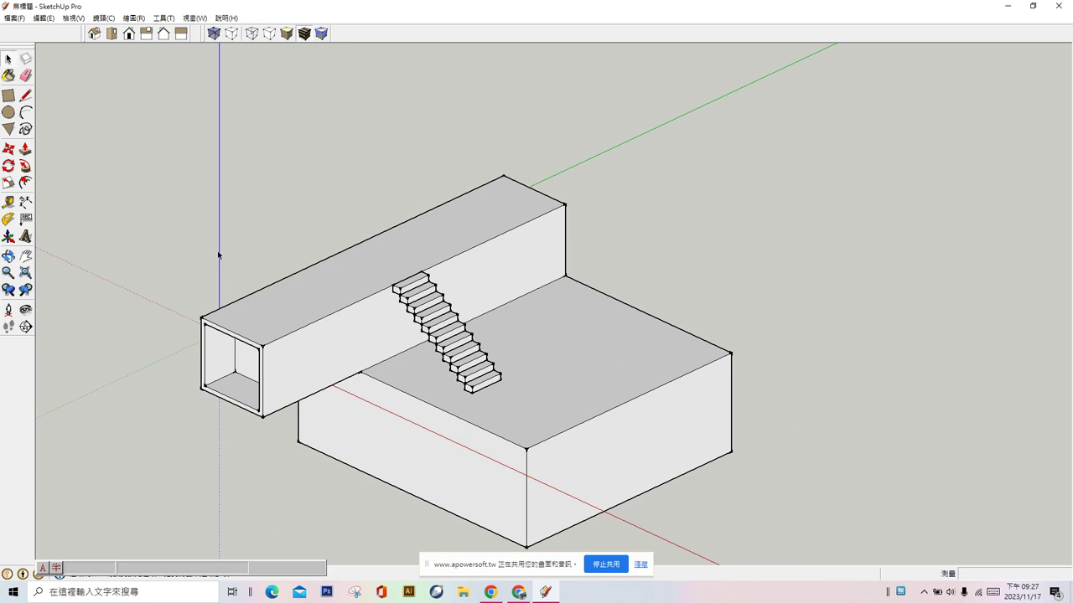
left_click(624, 396)
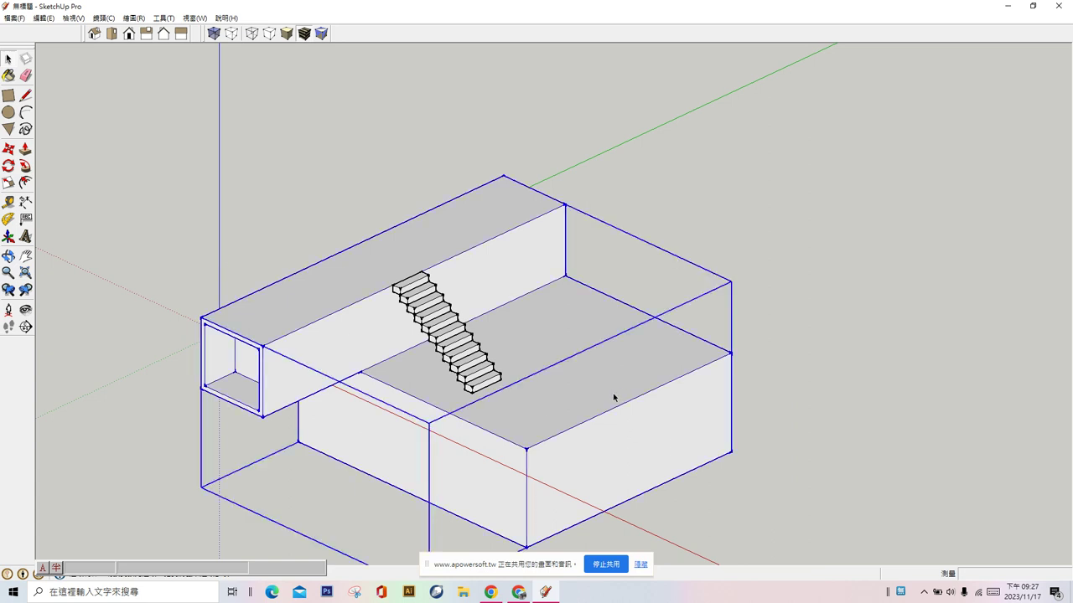
double_click(613, 398)
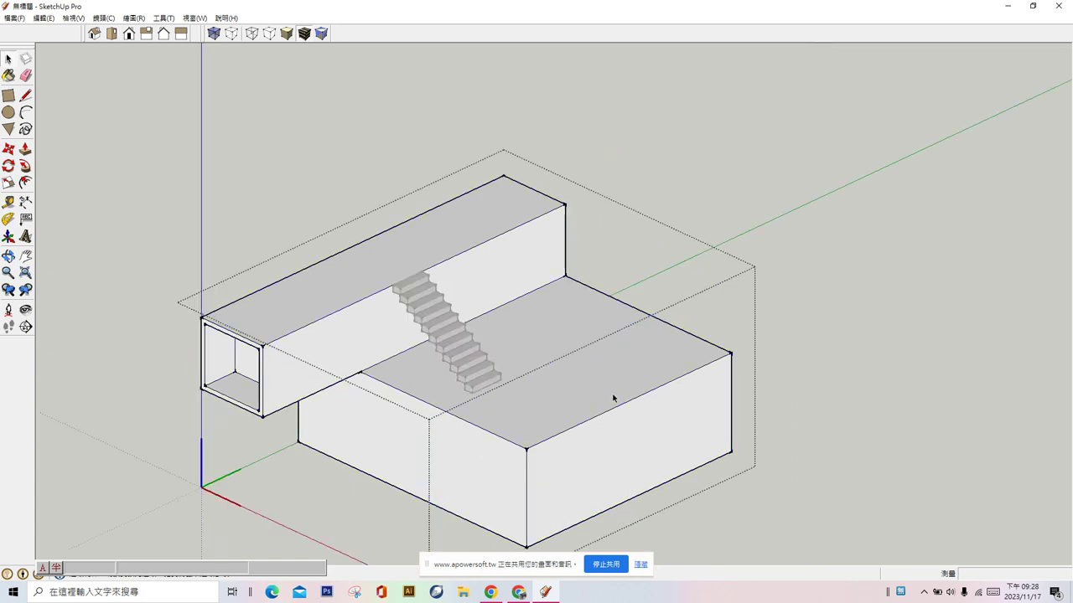
left_click(10, 97)
left_click(729, 351)
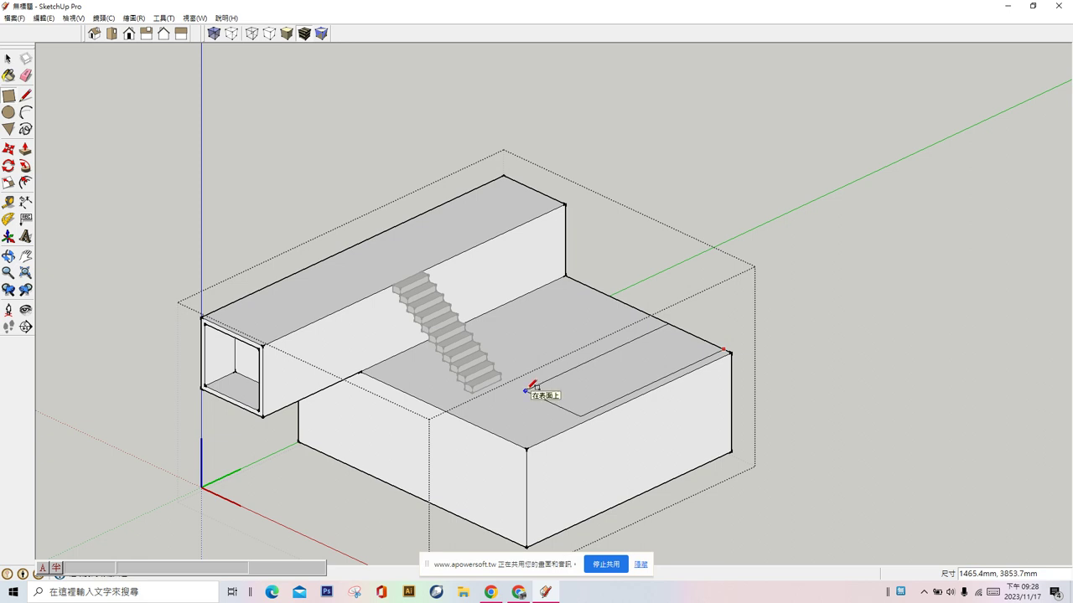
left_click(530, 388)
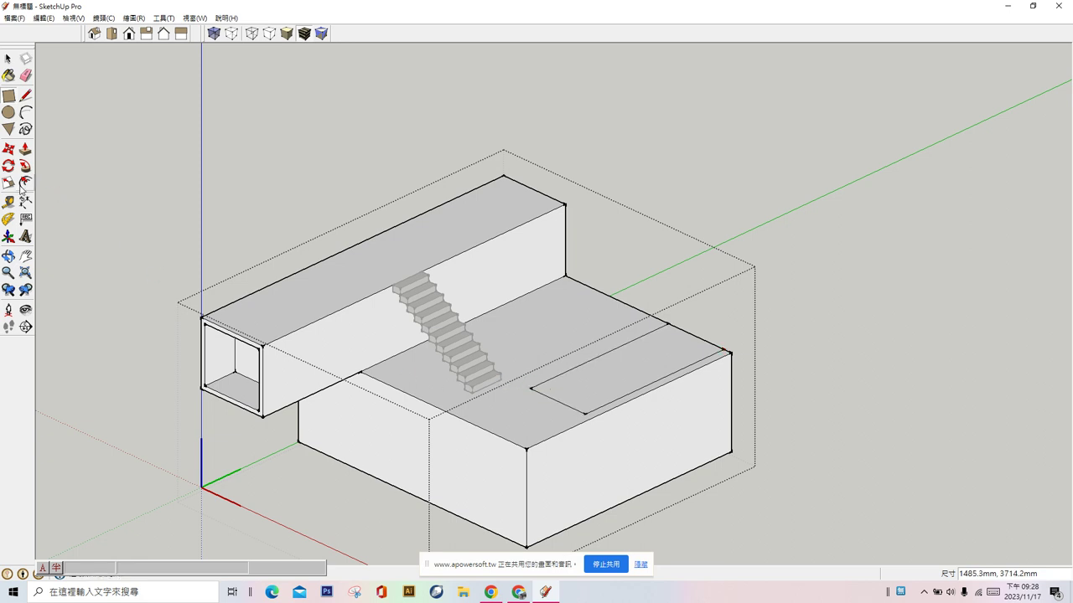
left_click(26, 152)
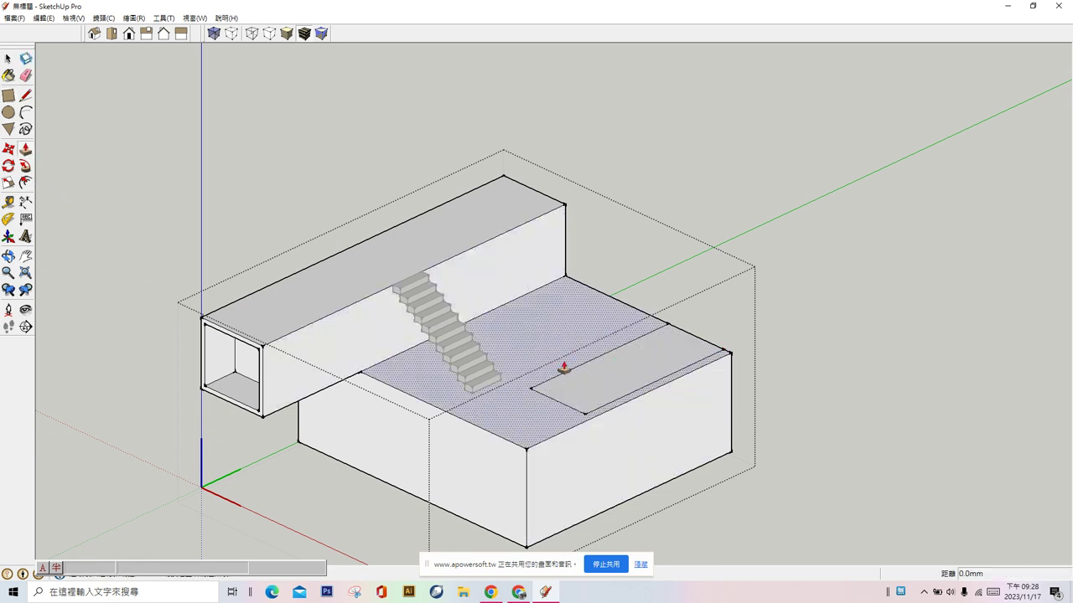
left_click_drag(605, 381, 598, 443)
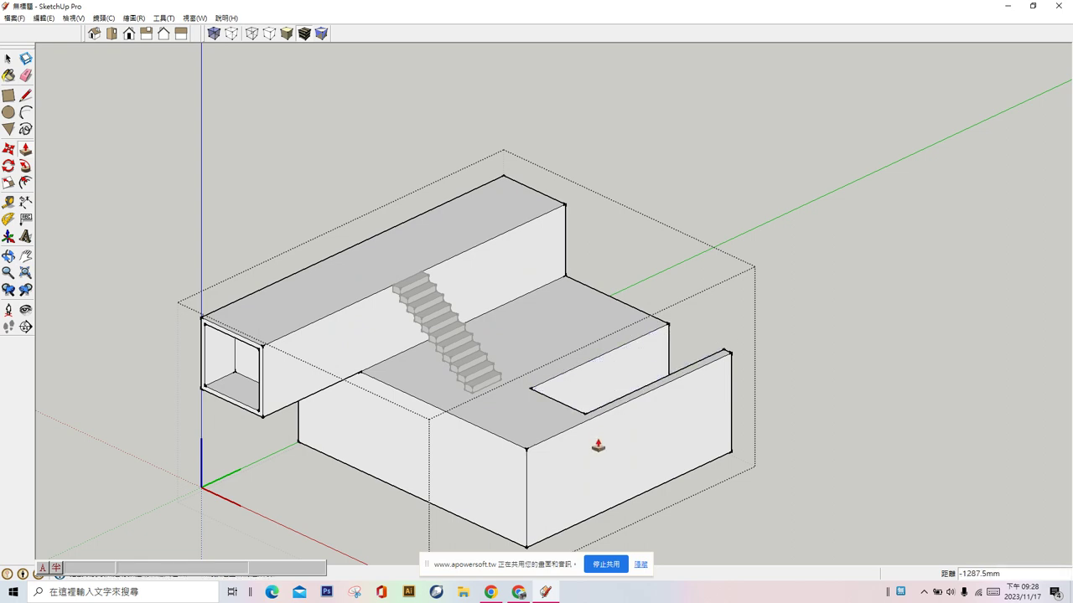
mouse_move(599, 443)
middle_mouse_down()
mouse_move(360, 472)
mouse_move(371, 492)
mouse_move(419, 498)
middle_mouse_up()
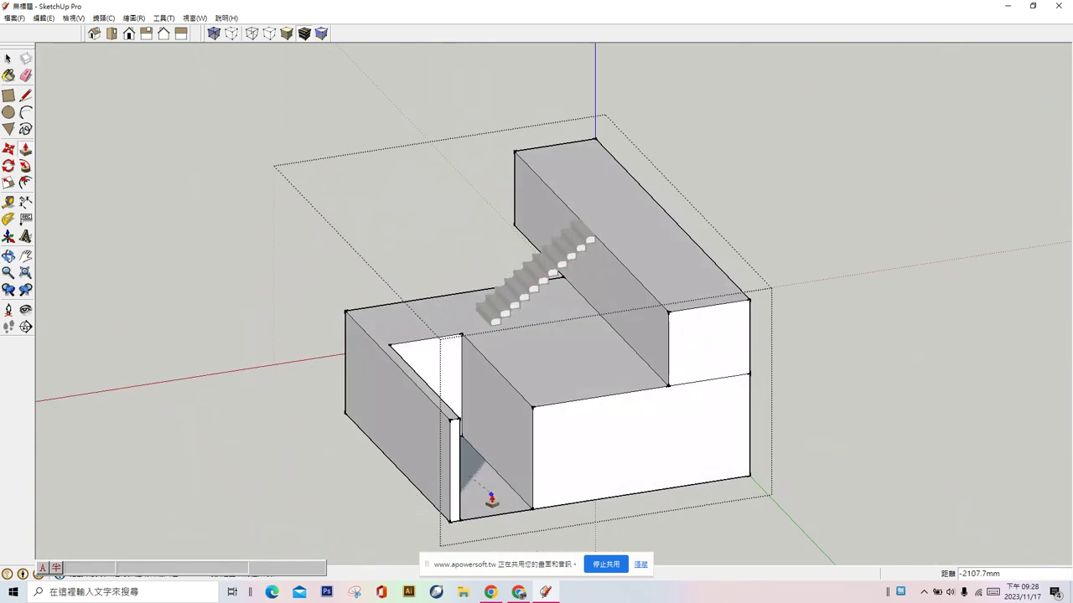
left_click_drag(491, 497, 494, 465)
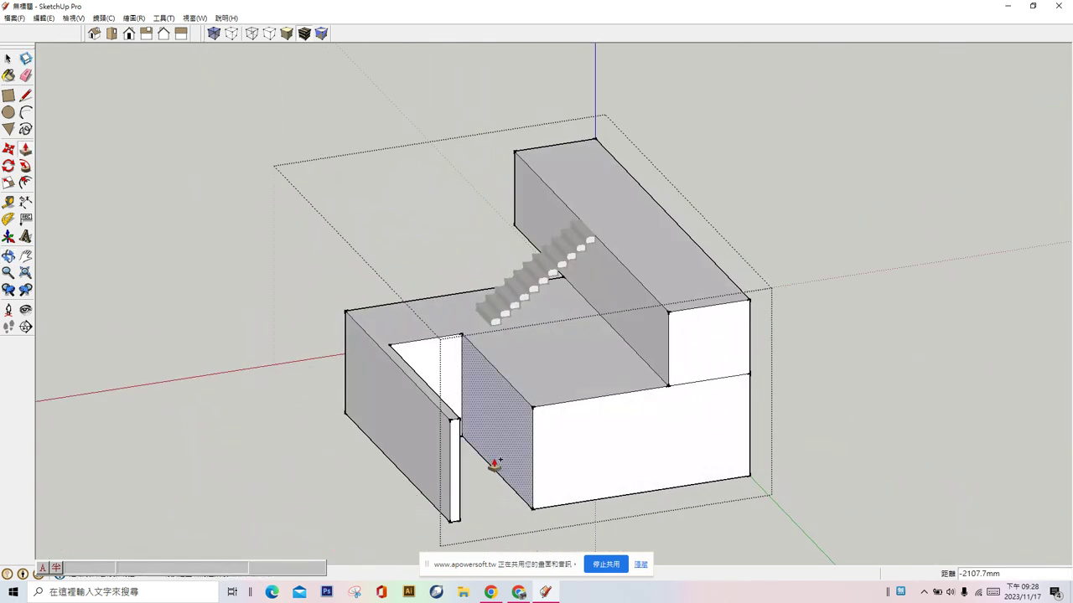
left_click(494, 463)
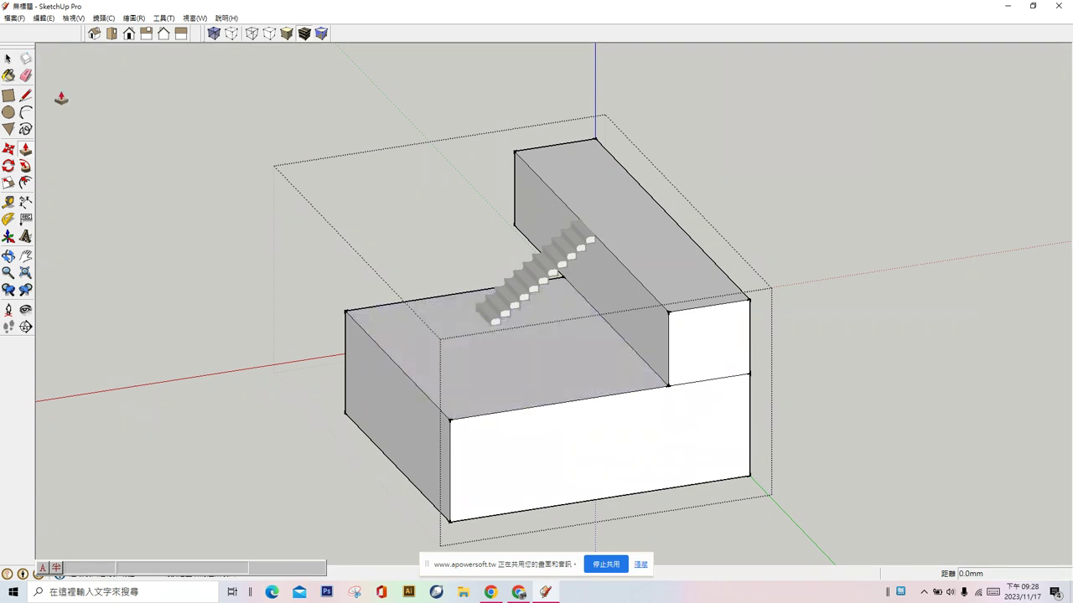
left_click(8, 59)
Step: Draw a rectangle at the block's front corner and push it down as a notch
left_click(231, 240)
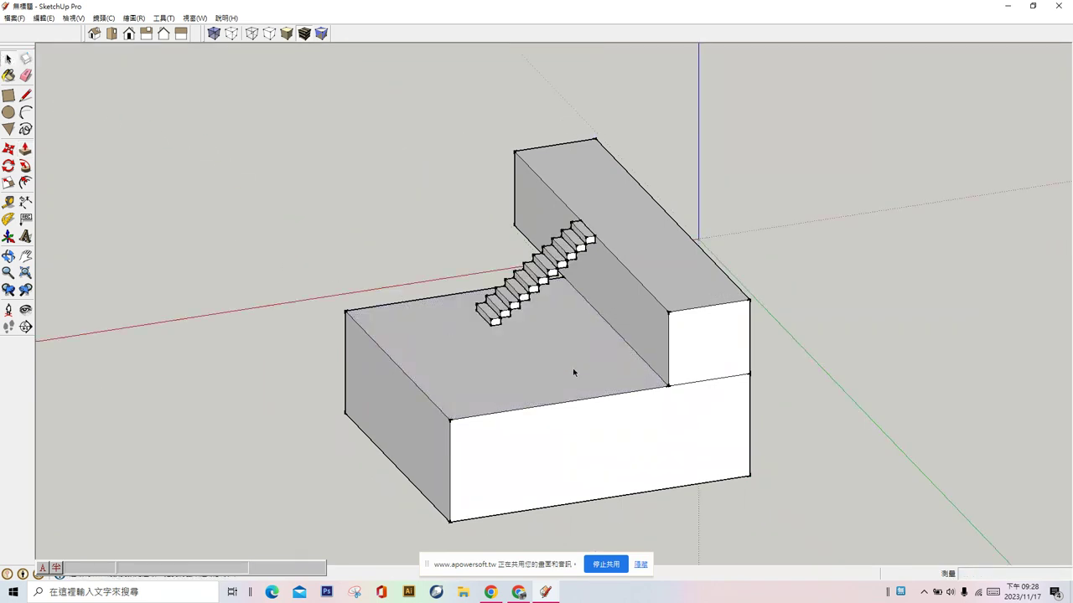
left_click(8, 95)
left_click(456, 418)
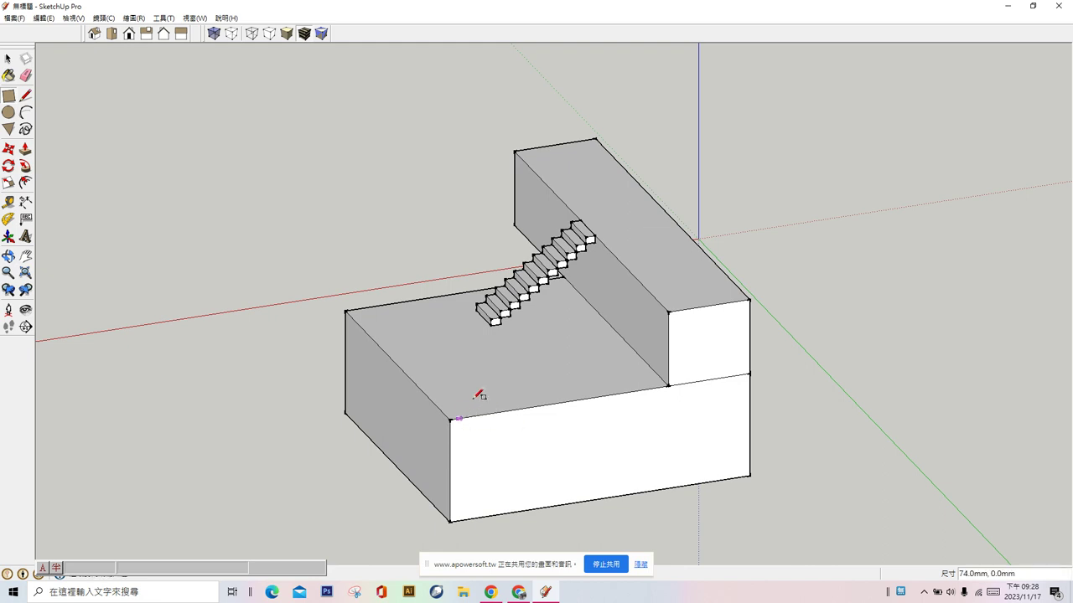
left_click(438, 320)
left_click(25, 150)
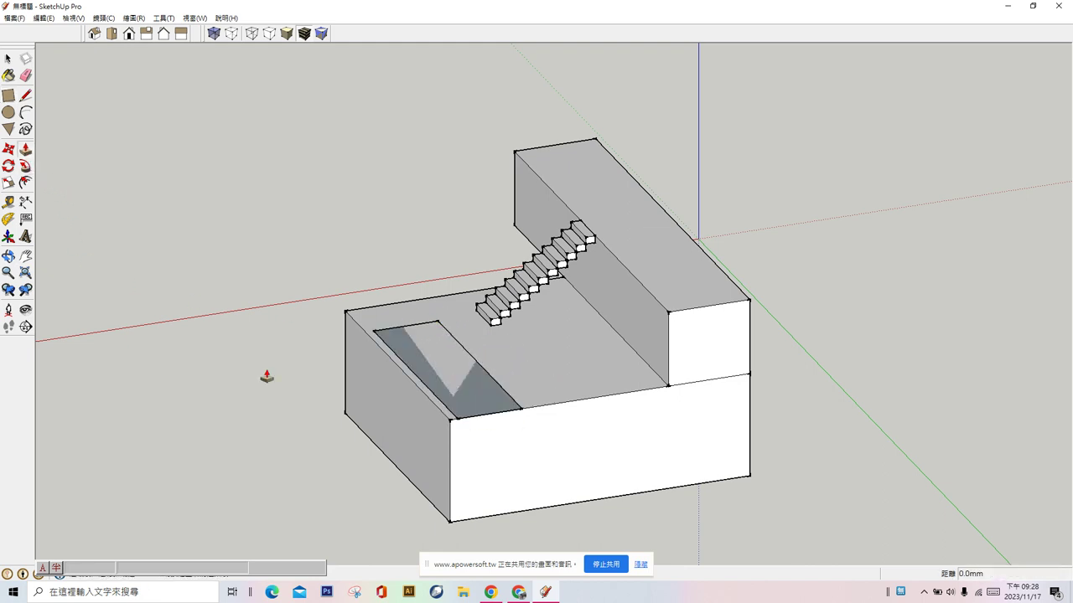
left_click(478, 402)
left_click(649, 457)
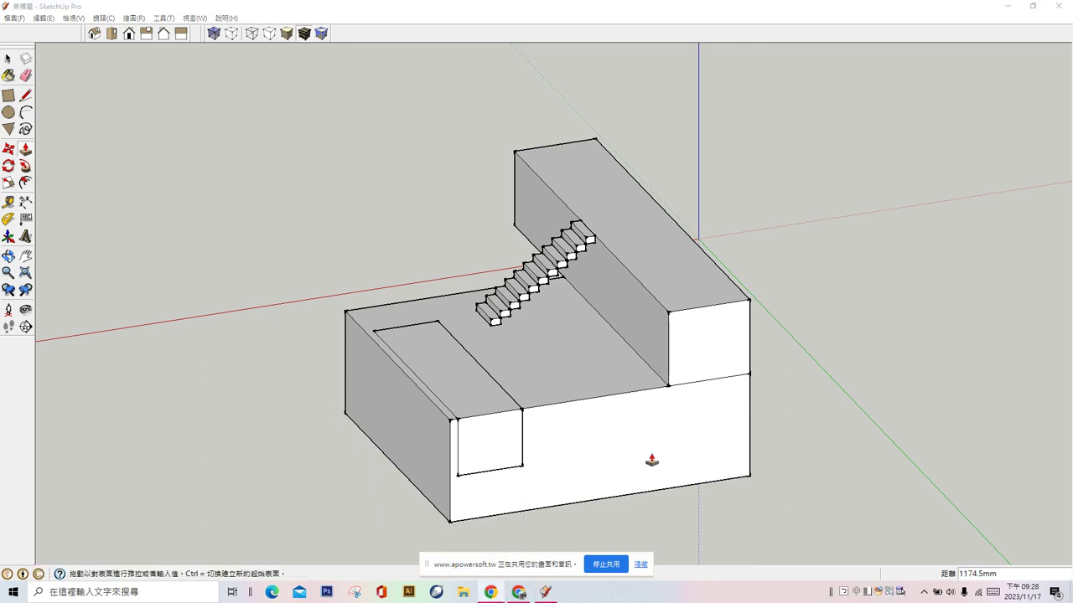
Step: Undo the unfinished rectangle and select the whole massing group
key("ctrl+z")
key("ctrl+z")
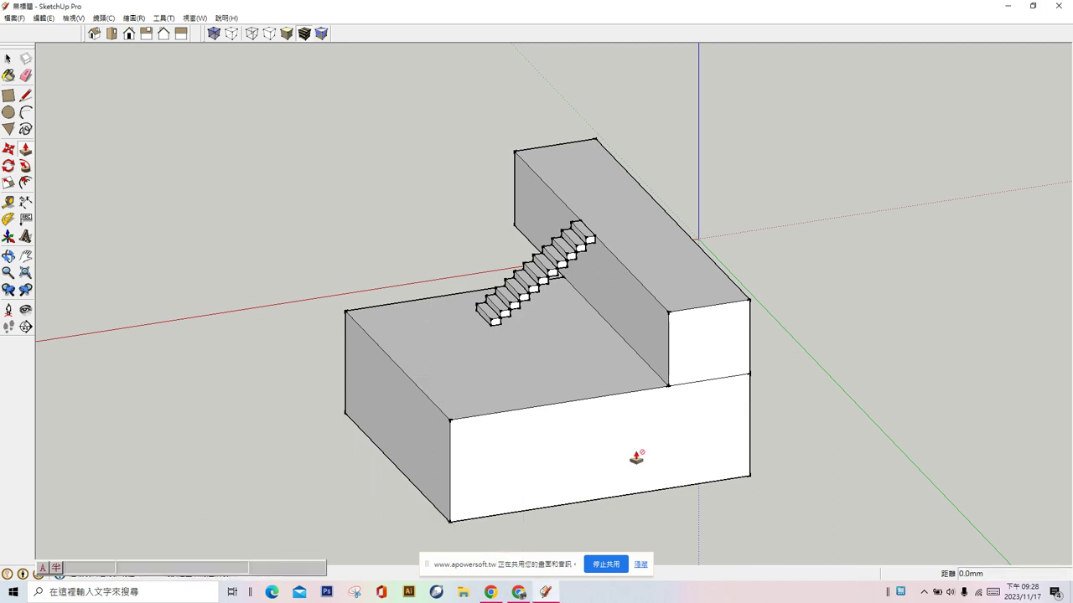
left_click(10, 60)
left_click(438, 390)
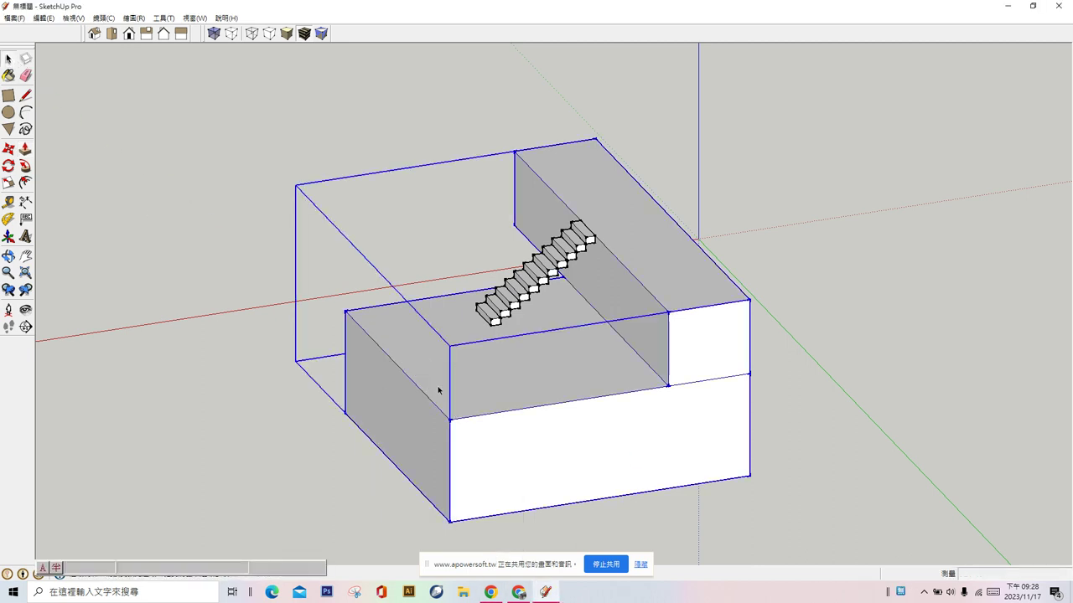
Step: Open the massing group and draw a rectangle on the lower block's top face
double_click(442, 390)
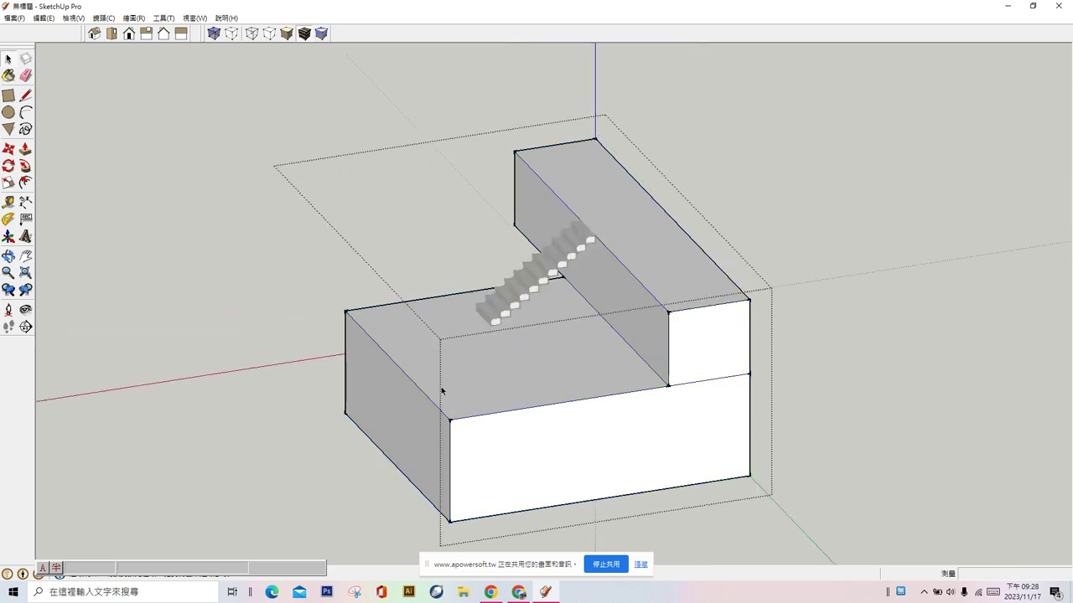
left_click(8, 95)
middle_click_drag(395, 414, 579, 438)
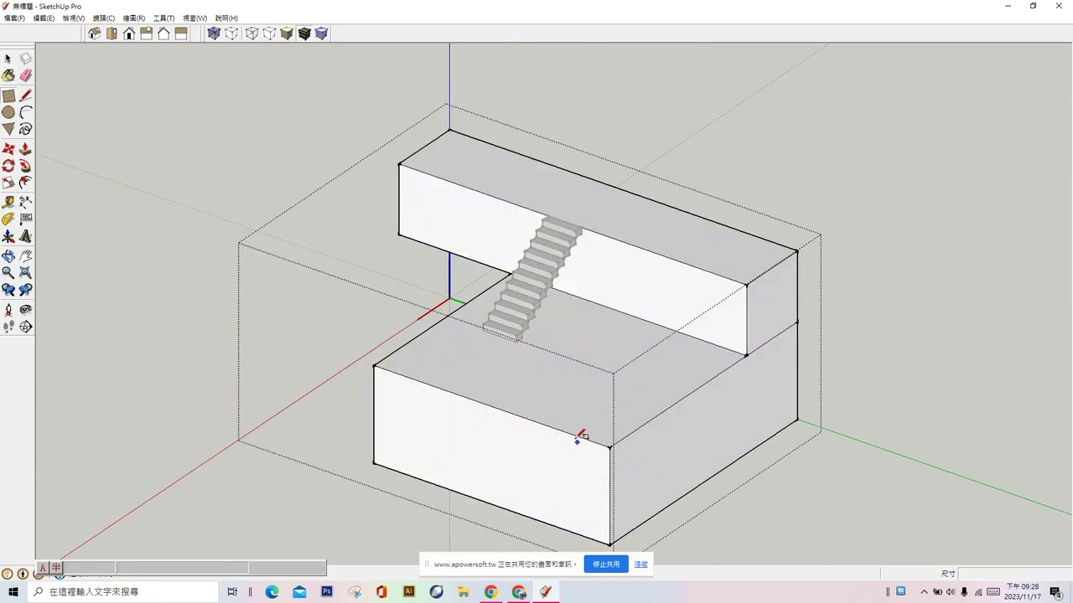
left_click(446, 379)
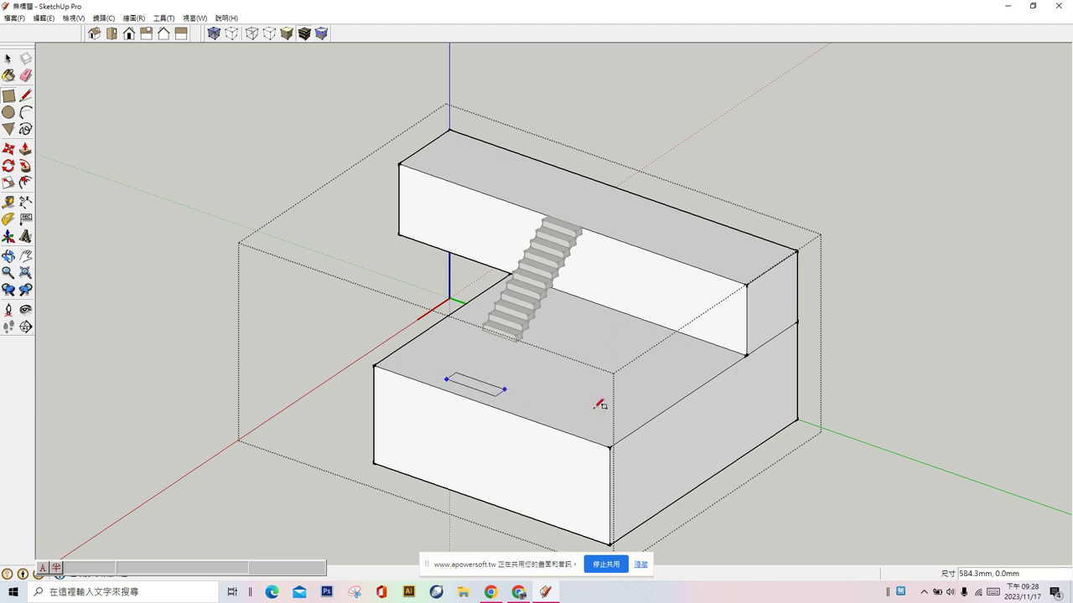
left_click(661, 413)
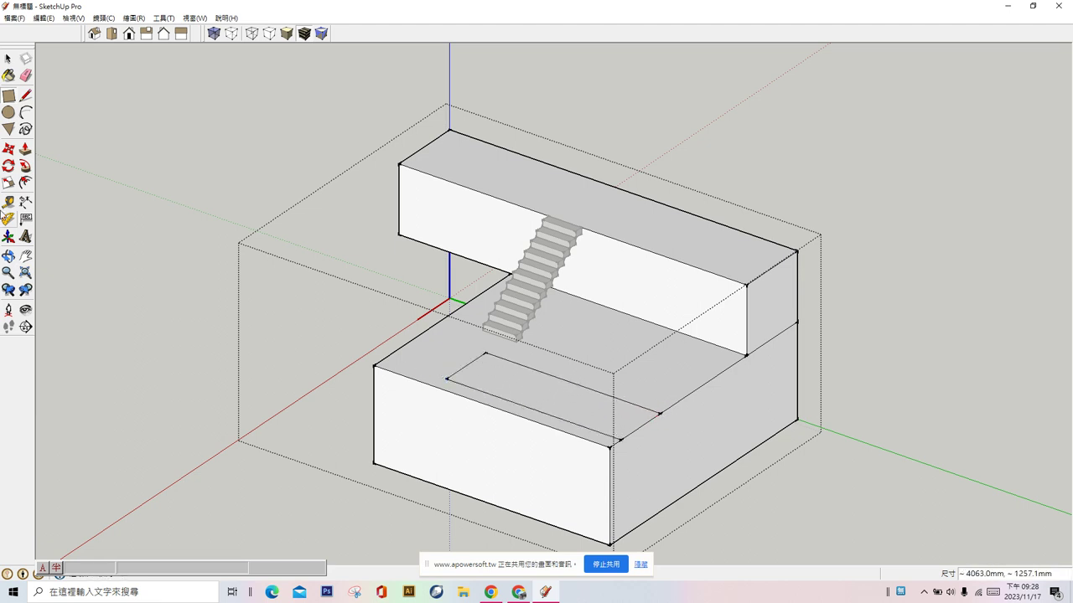
Step: Push the rectangle down into a deep well, leaving a thin front wall
left_click(25, 149)
left_click(575, 411)
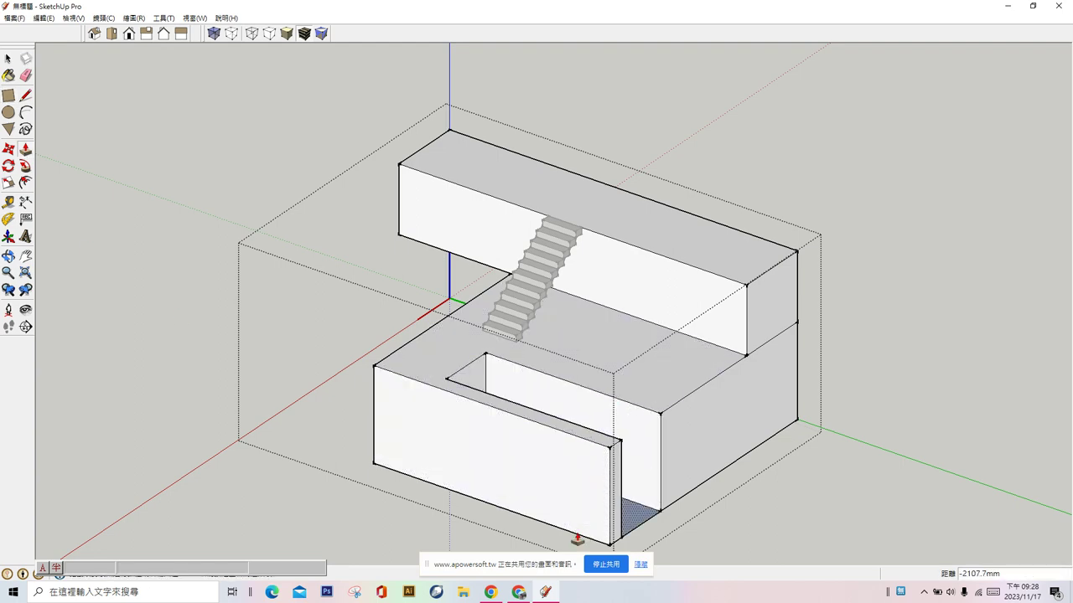
scroll(508, 443, "down", 3)
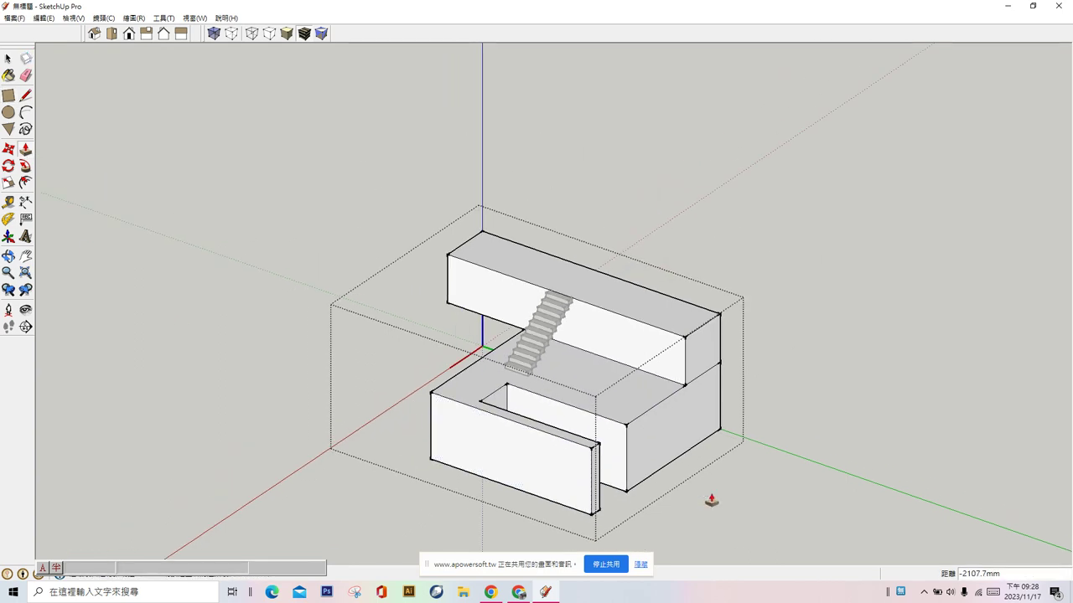
middle_click_drag(714, 498, 547, 496)
left_click(519, 463)
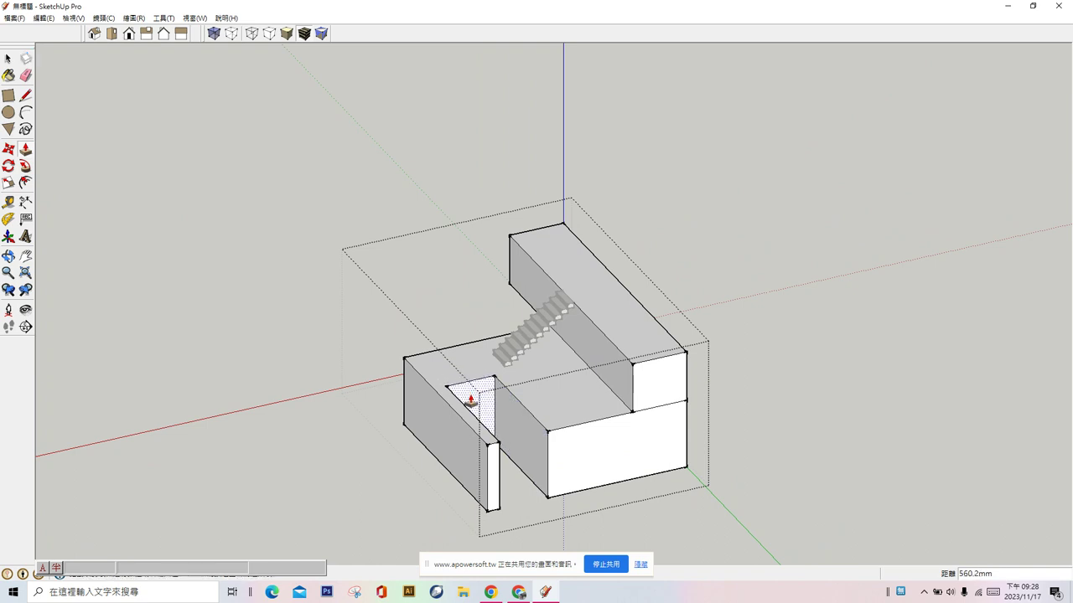
scroll(507, 440, "up", 3)
scroll(482, 414, "up", 2)
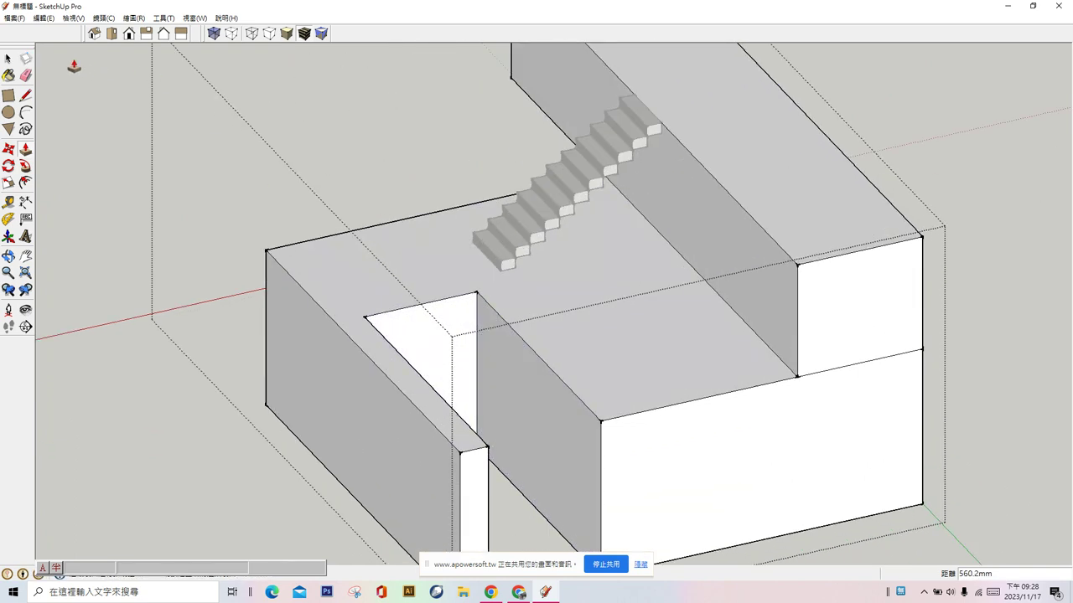
Step: Copy the bottom stair step and place the copy beside the red axis
left_click(7, 58)
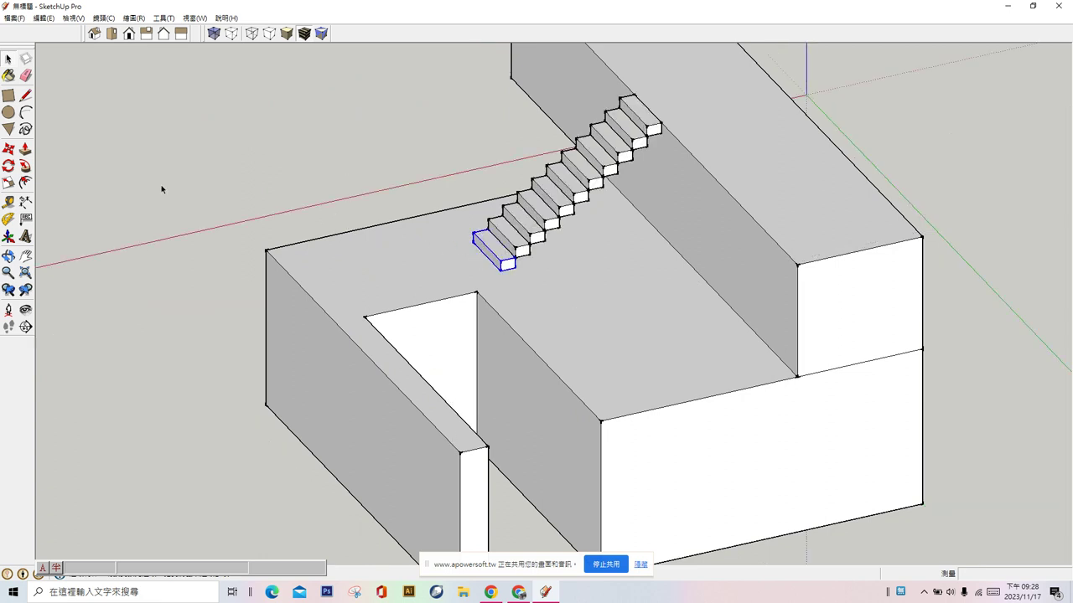
left_click(9, 148)
left_click(473, 242)
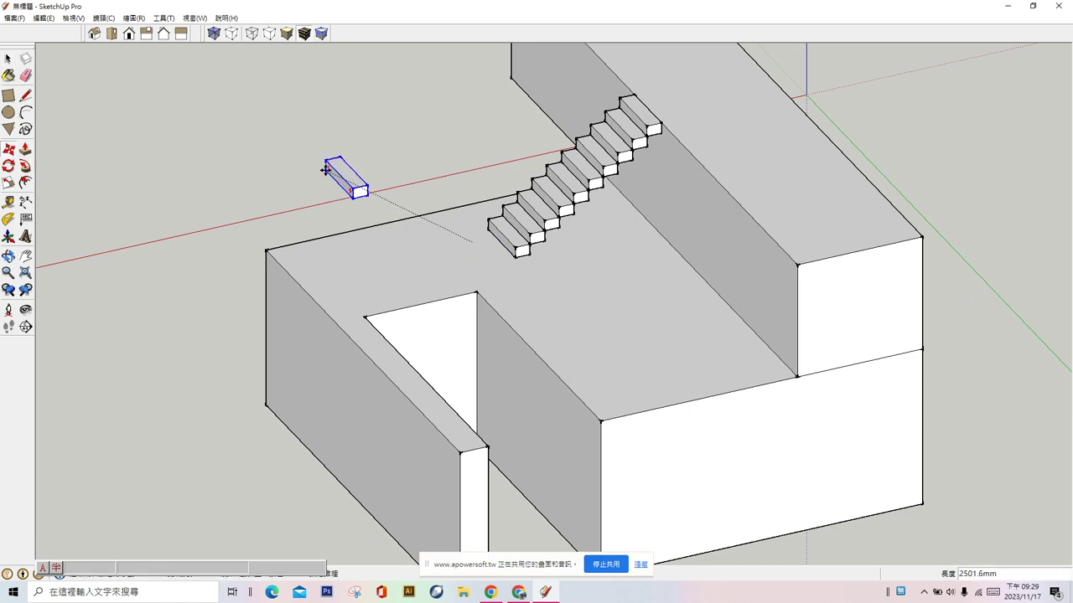
key("Return")
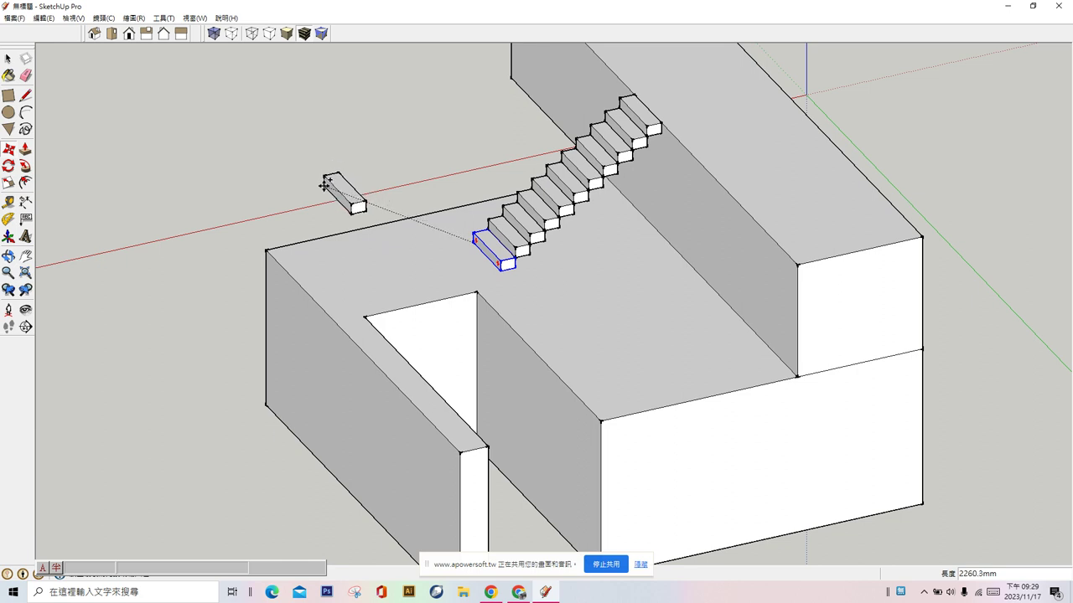
left_click(324, 185)
left_click(9, 60)
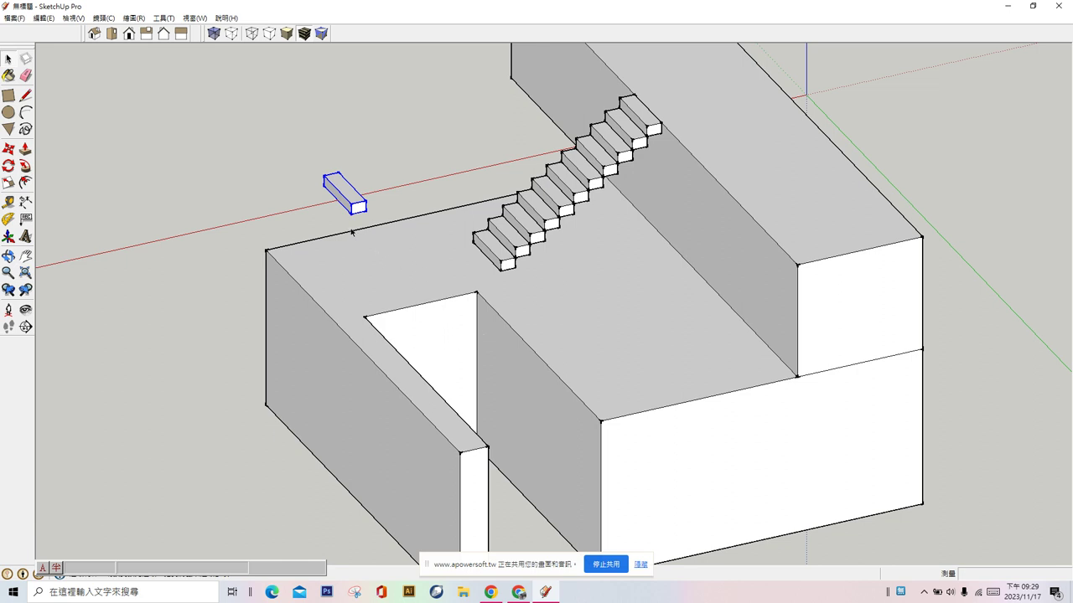
Step: Make the step copy unique and rotate it 90 degrees
right_click(343, 194)
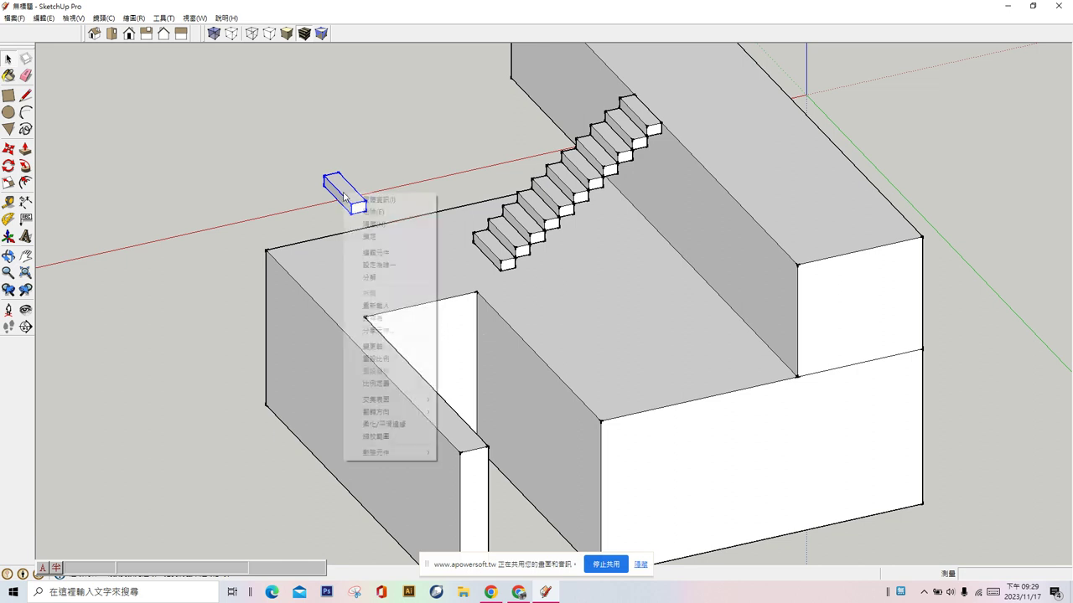
left_click(365, 267)
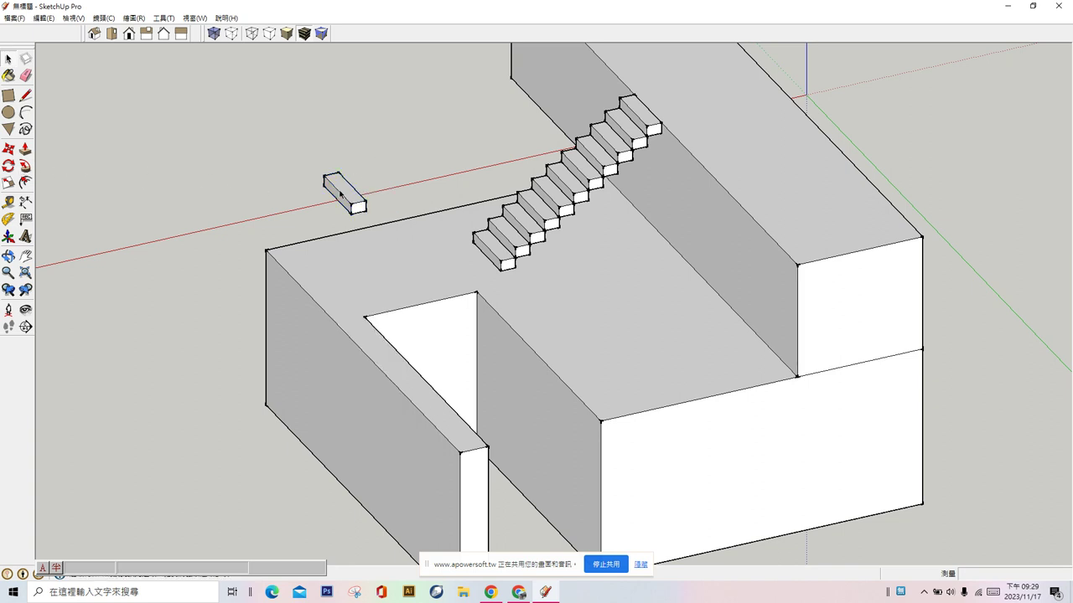
scroll(354, 181, "up", 3)
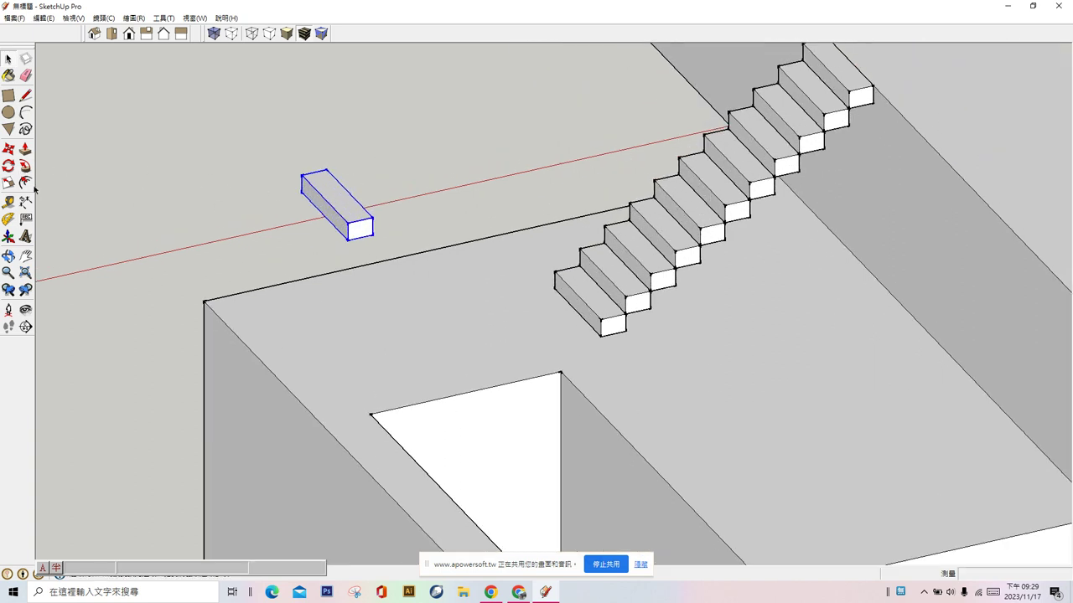
left_click(8, 166)
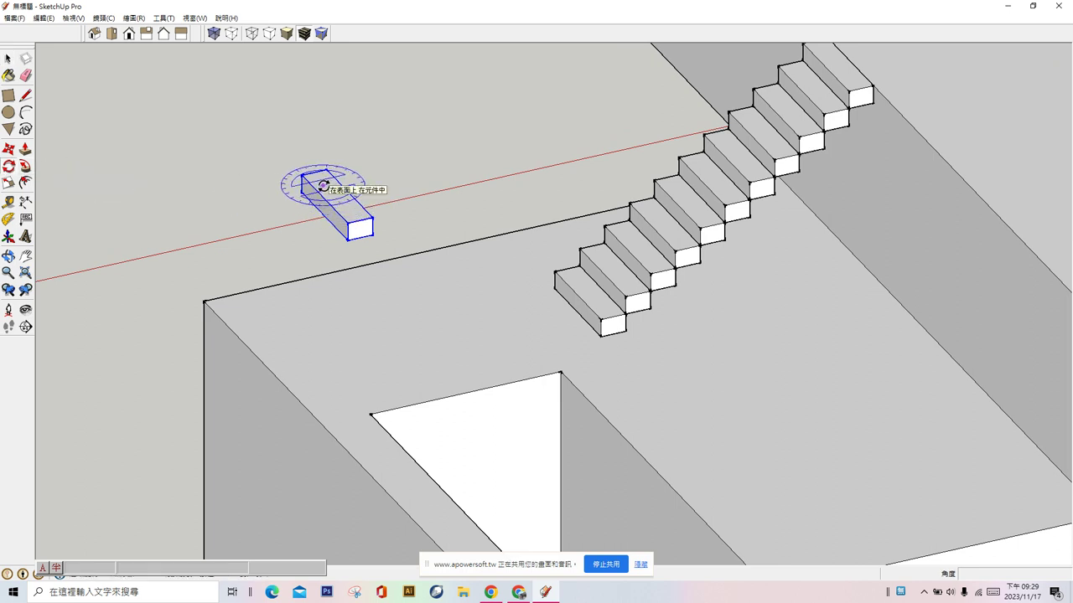
left_click(324, 184)
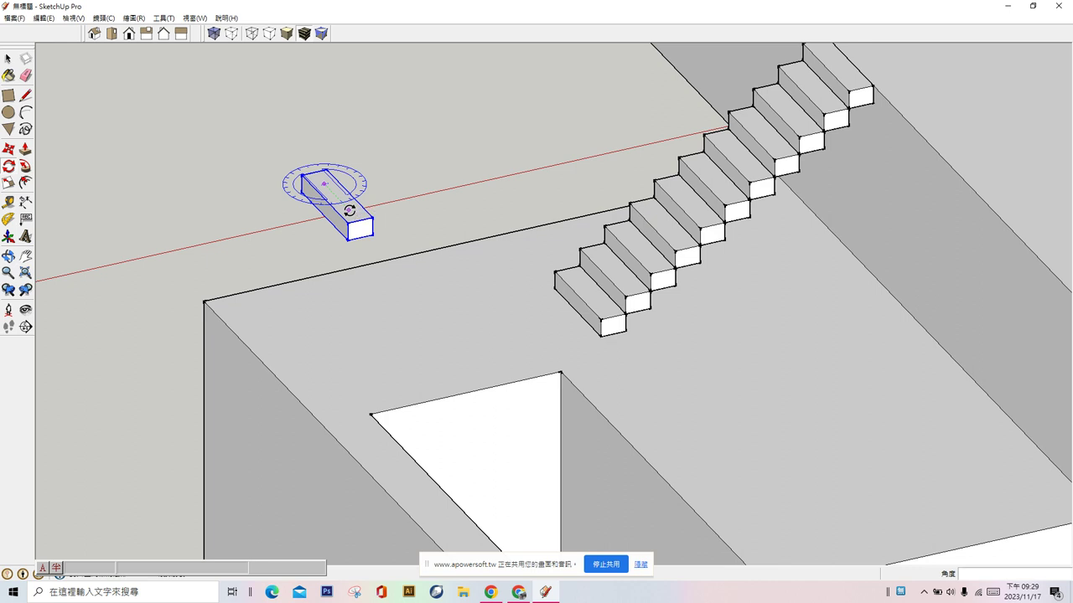
left_click(350, 210)
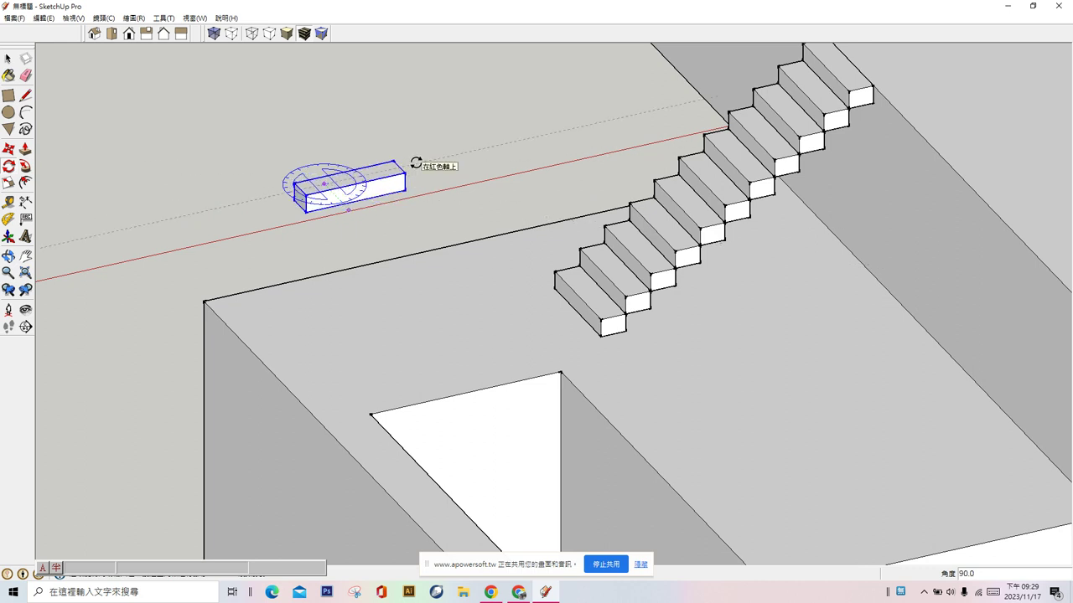
left_click(416, 163)
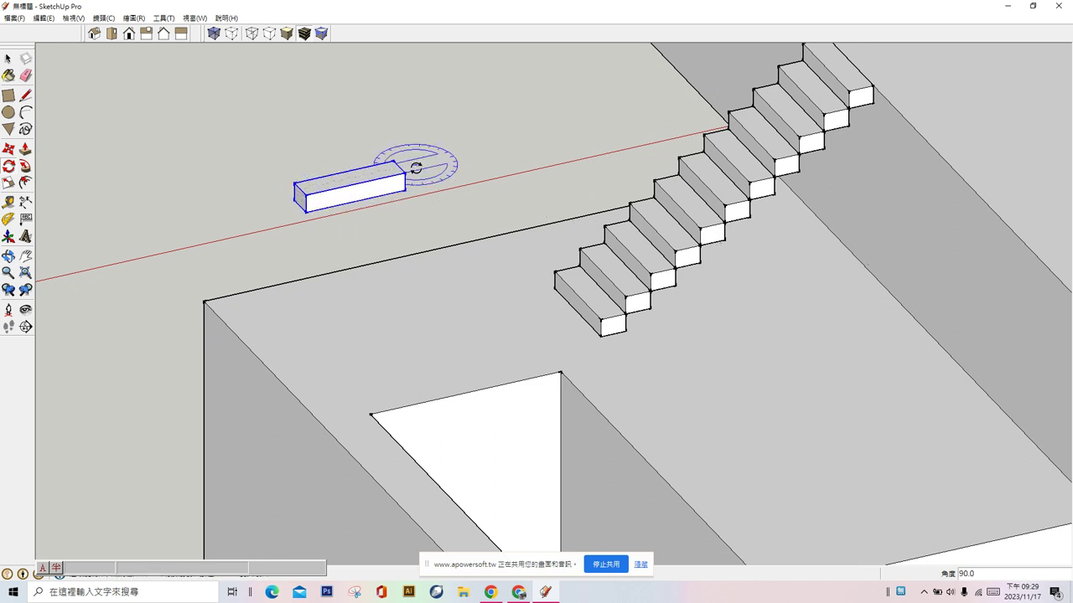
Step: Move the rotated copy by its corner to the opening's corner
left_click(12, 150)
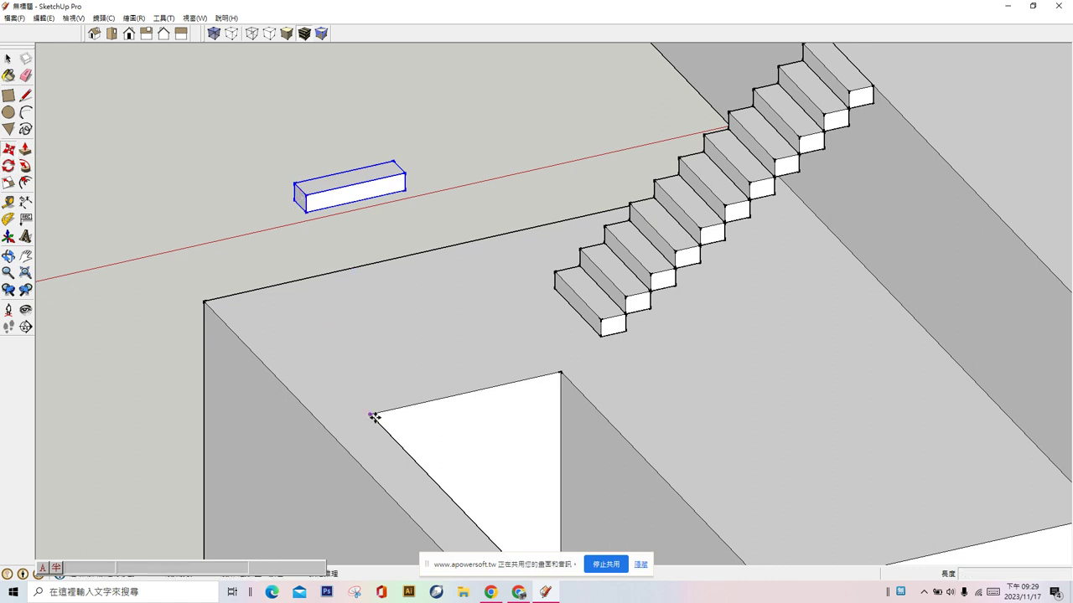
left_click(295, 183)
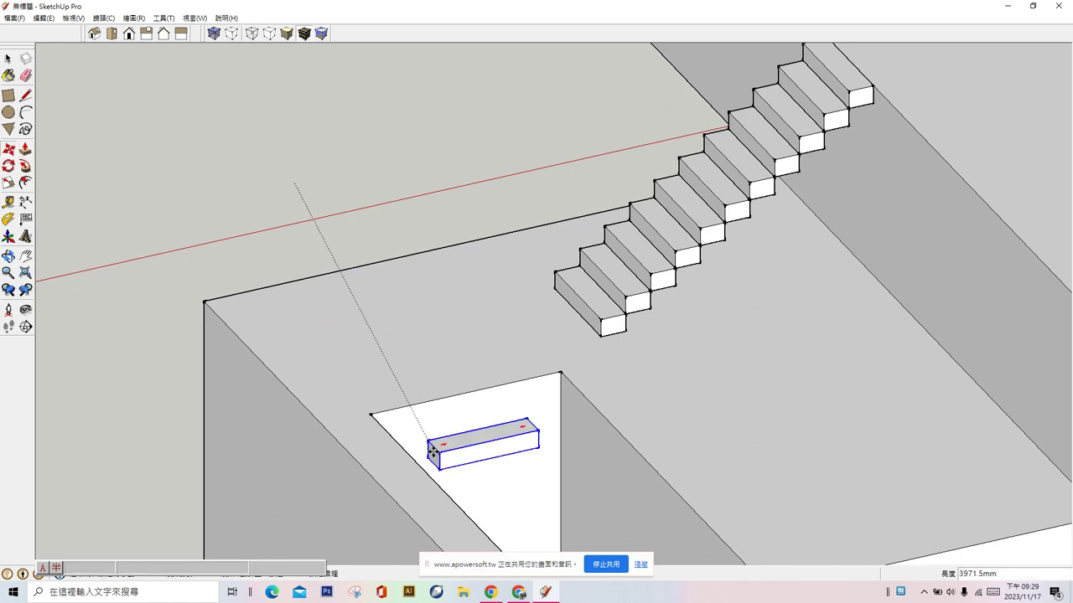
left_click(371, 416)
middle_click_drag(372, 417, 250, 448)
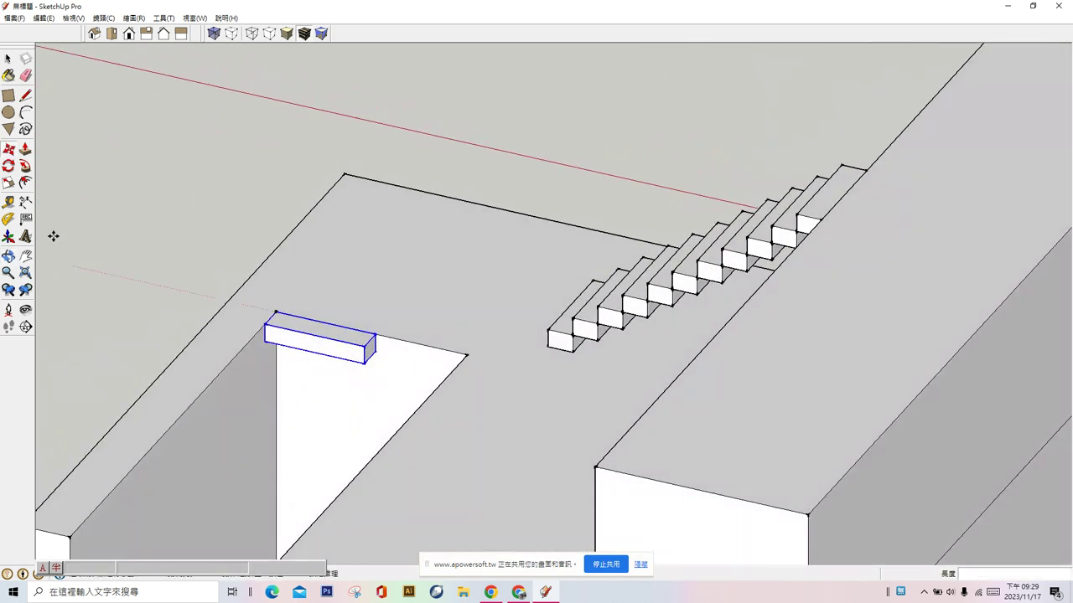
Step: Edit the copied block and Push/Pull its end face outward along the opening
left_click(8, 60)
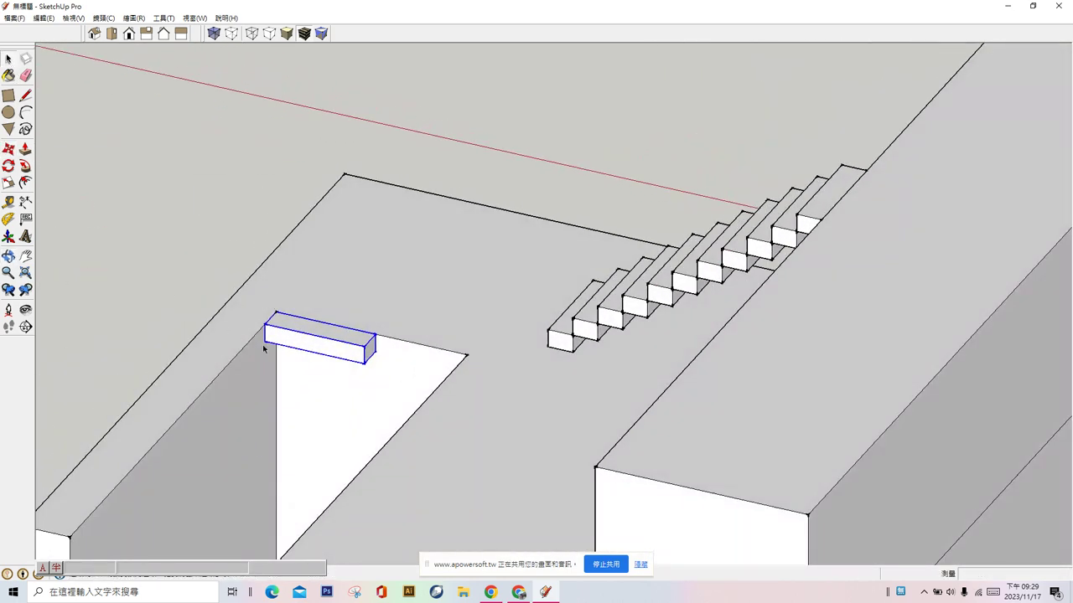
double_click(318, 352)
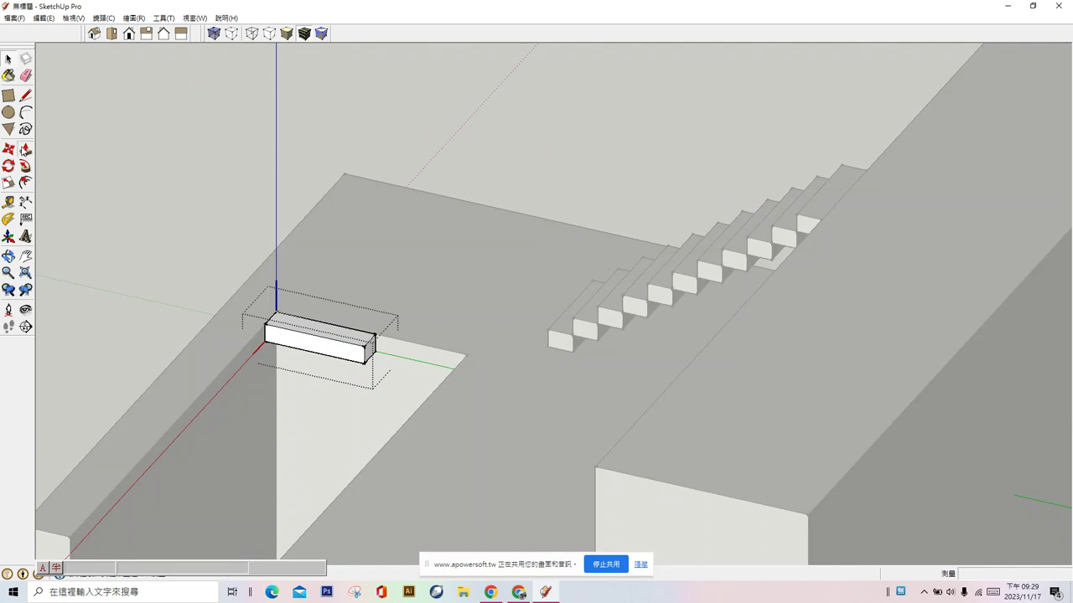
key("p")
left_click(370, 352)
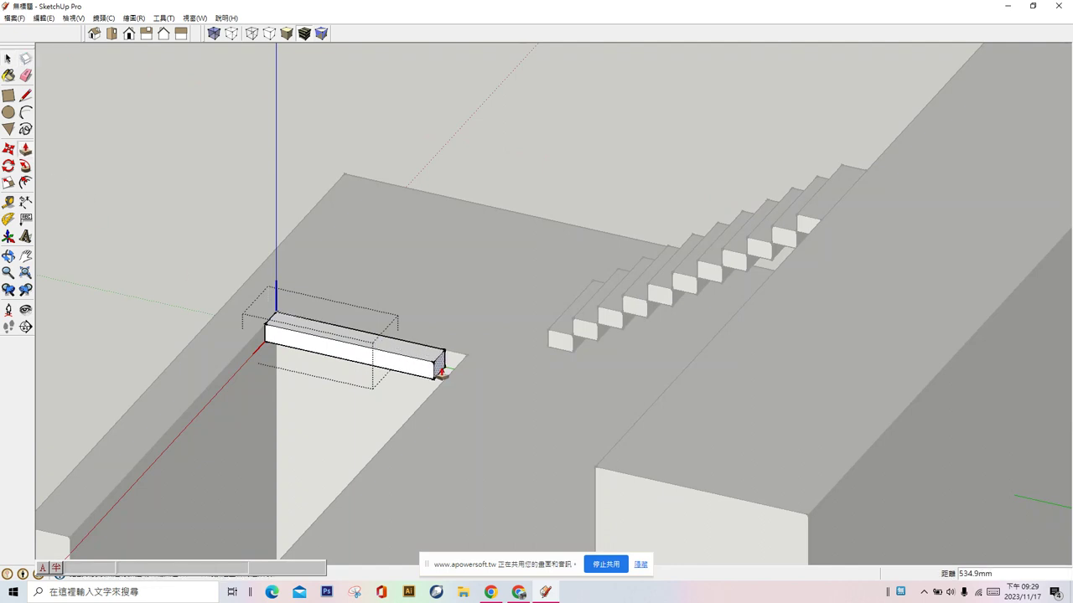
left_click(422, 369)
mouse_move(323, 411)
middle_mouse_down()
mouse_move(531, 414)
mouse_move(474, 460)
middle_mouse_up()
mouse_move(323, 478)
middle_mouse_down()
mouse_move(439, 477)
mouse_move(175, 477)
middle_mouse_up()
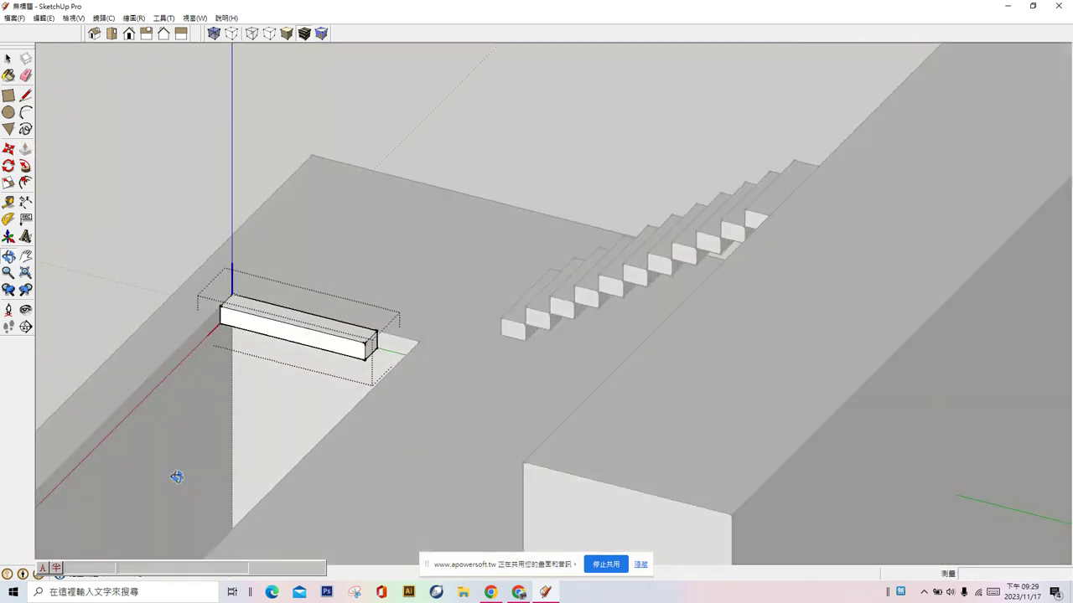
Step: Close the block's editing and select the block above the opening
left_click(10, 59)
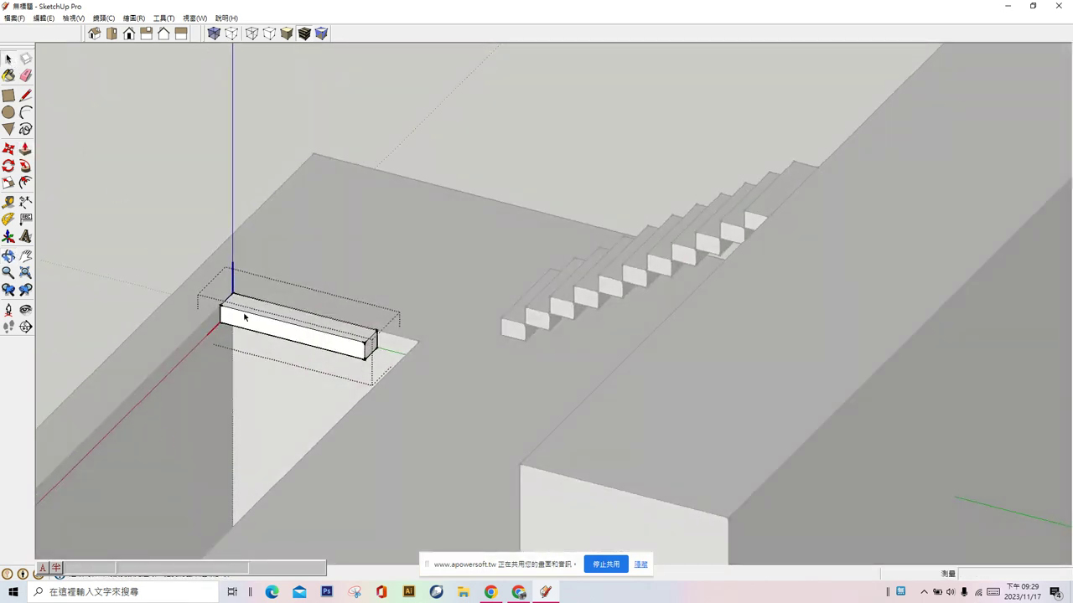
left_click(174, 240)
left_click(246, 332)
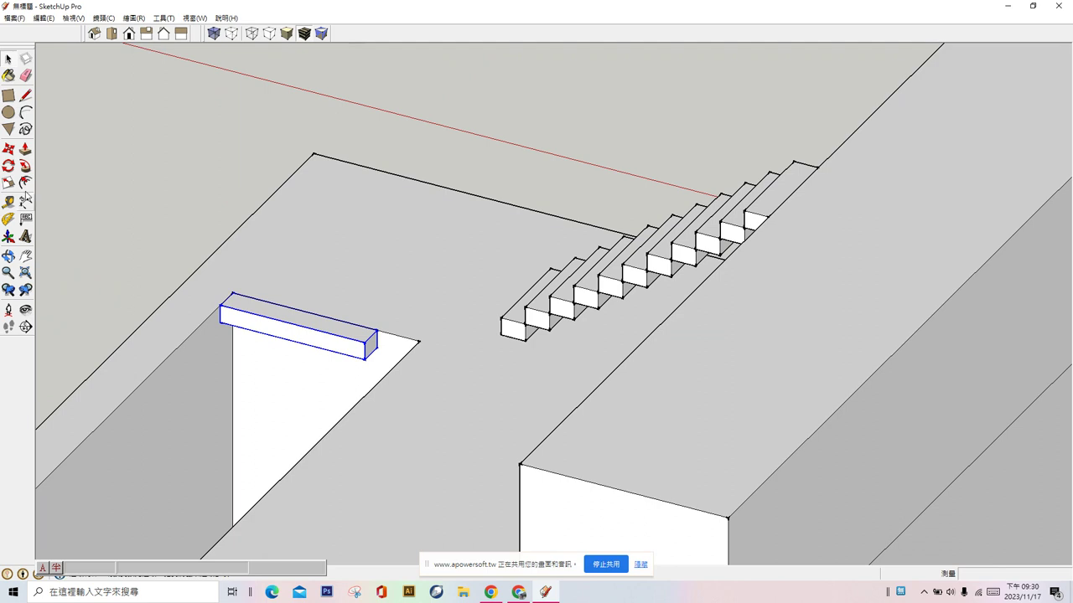
left_click(23, 151)
scroll(438, 180, "down", 2)
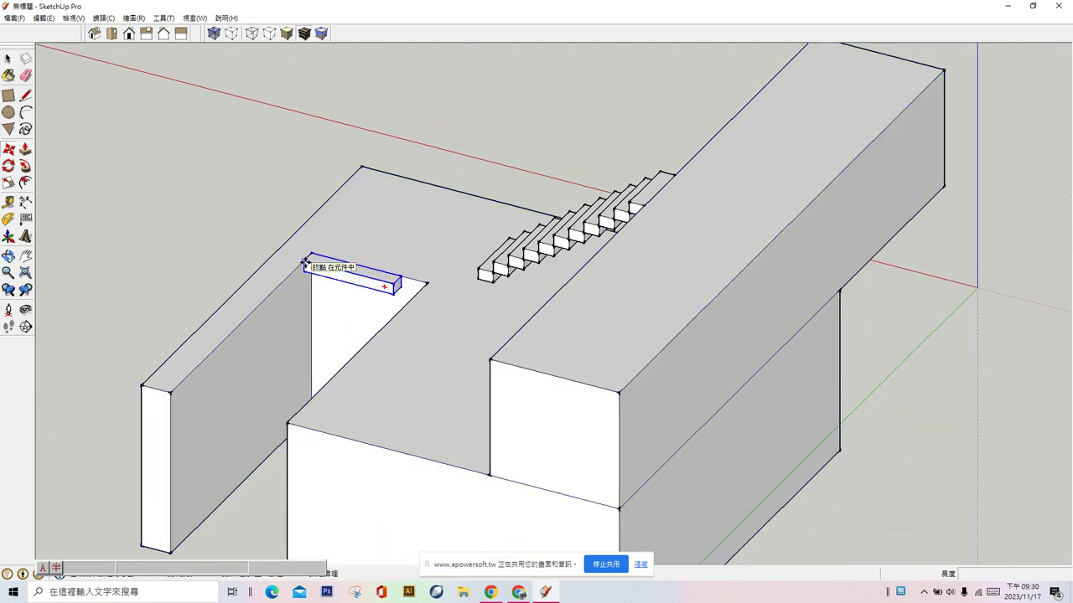
Step: Copy the beam one step down and array it into 15 steps descending the stairwell
scroll(311, 254, "up", 2)
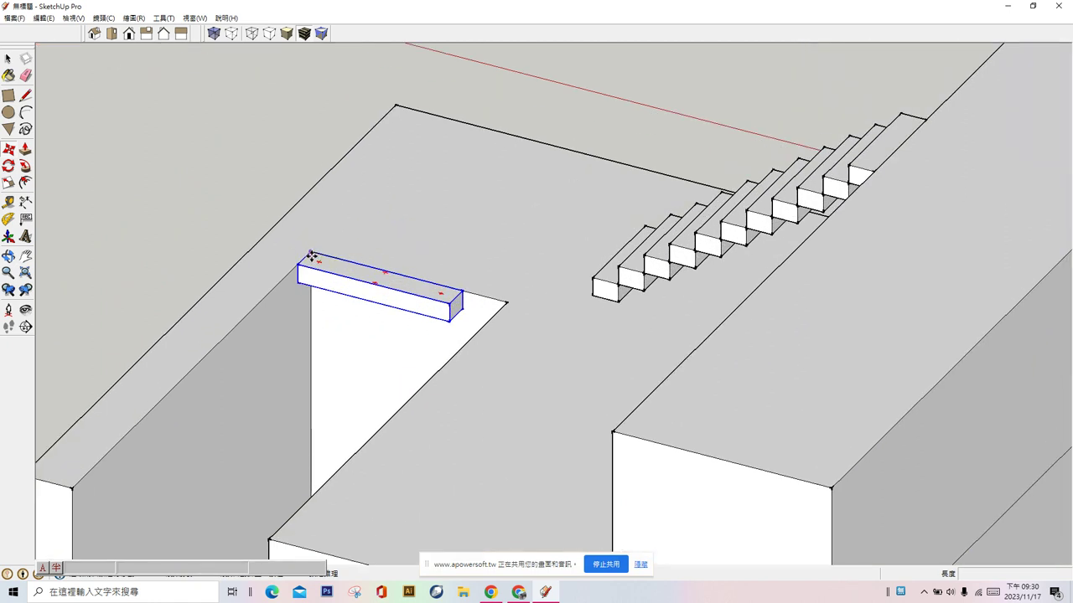
scroll(311, 254, "up", 2)
left_click(543, 312)
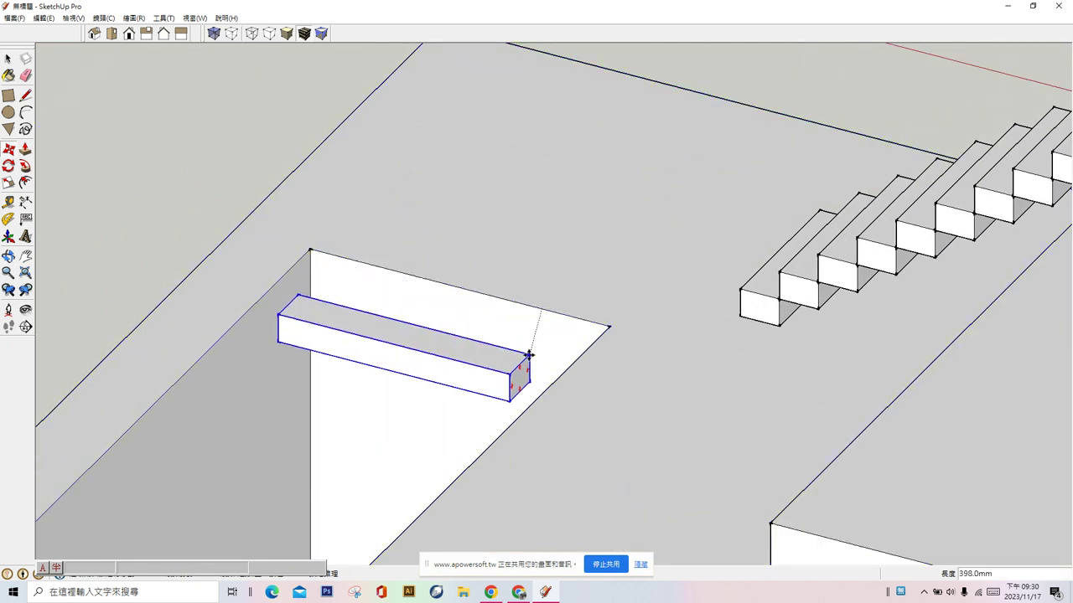
left_click(526, 354)
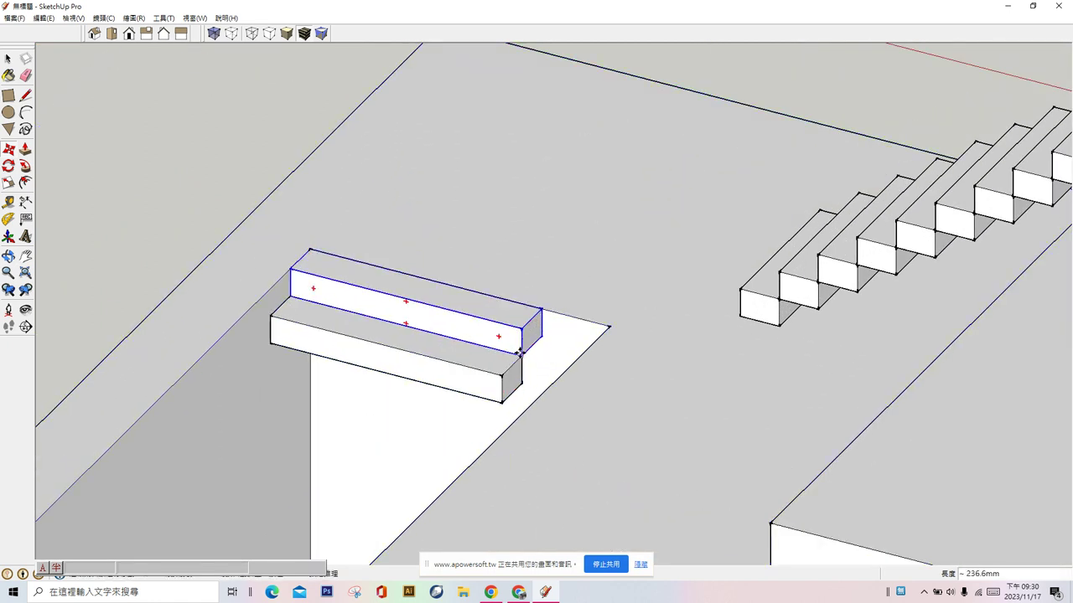
scroll(553, 266, "down", 2)
scroll(551, 265, "down", 2)
type("15")
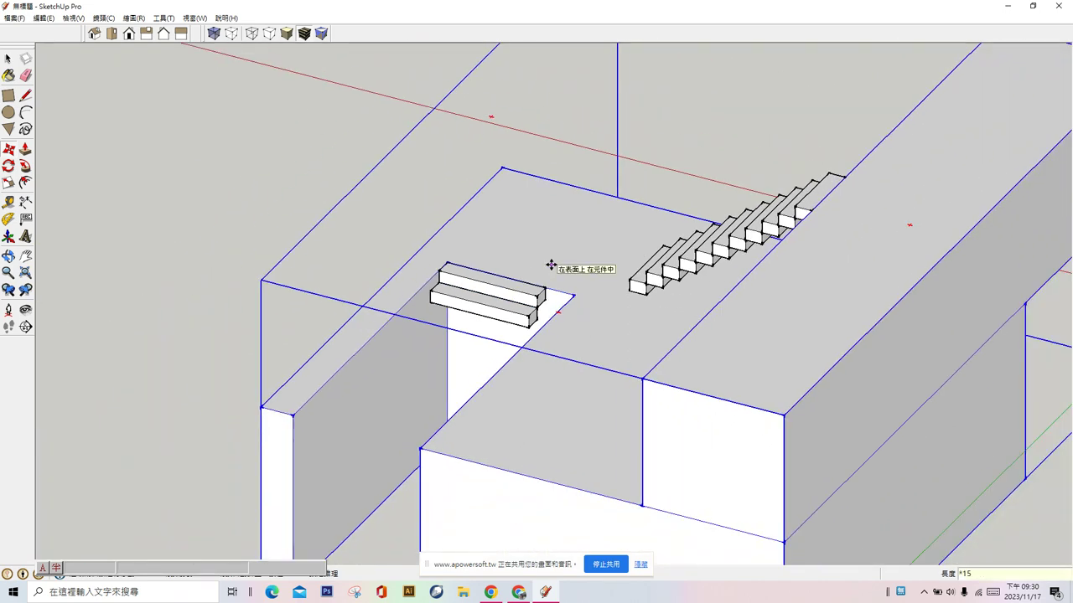
key("Return")
scroll(455, 108, "down", 3)
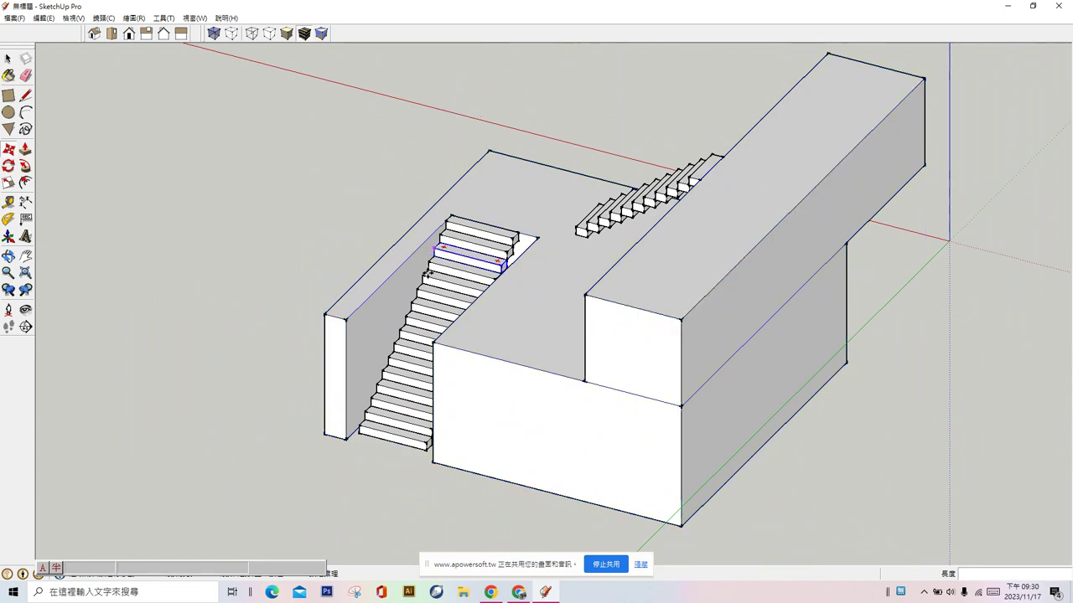
mouse_move(455, 108)
middle_mouse_down()
mouse_move(492, 148)
mouse_move(148, 106)
middle_mouse_up()
Step: Inside the building group, push the front wall face in about 209 mm
left_click(10, 61)
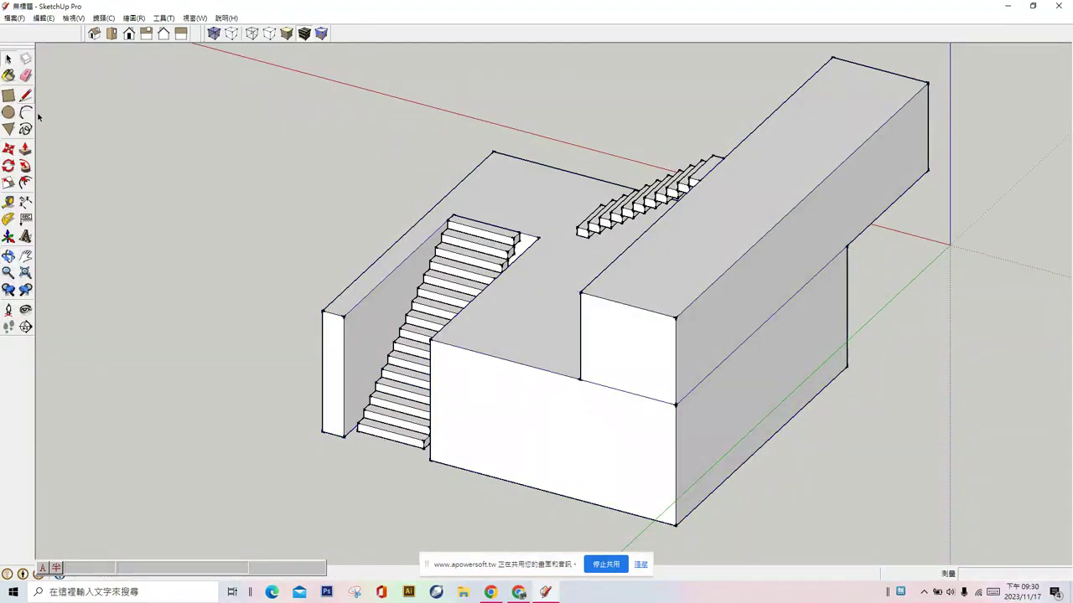
left_click(389, 308)
middle_click_drag(389, 308, 419, 400)
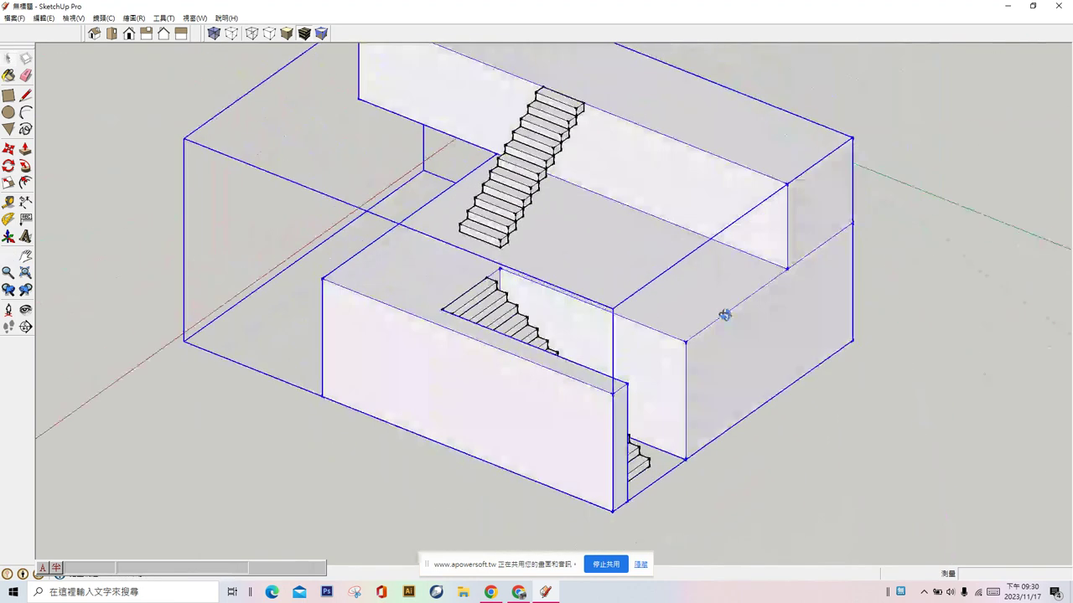
double_click(419, 400)
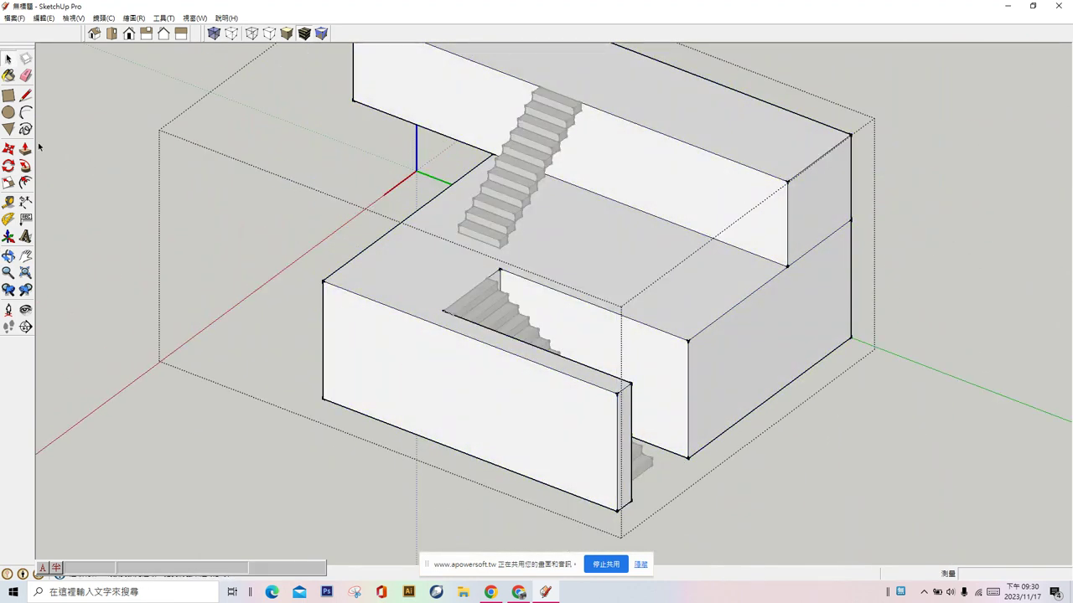
left_click(25, 149)
left_click(412, 377)
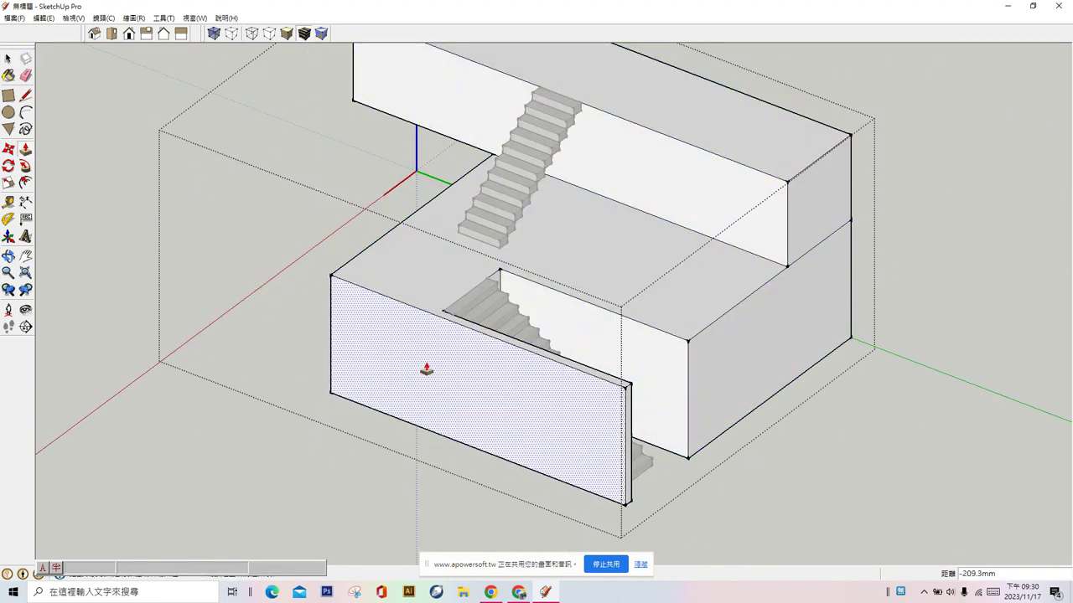
left_click(426, 368)
Step: Extrude the wall face beside the lower stairs about 336 mm and exit the group
mouse_move(749, 448)
middle_mouse_down()
mouse_move(645, 455)
mouse_move(549, 442)
mouse_move(545, 378)
middle_mouse_up()
left_click(575, 400)
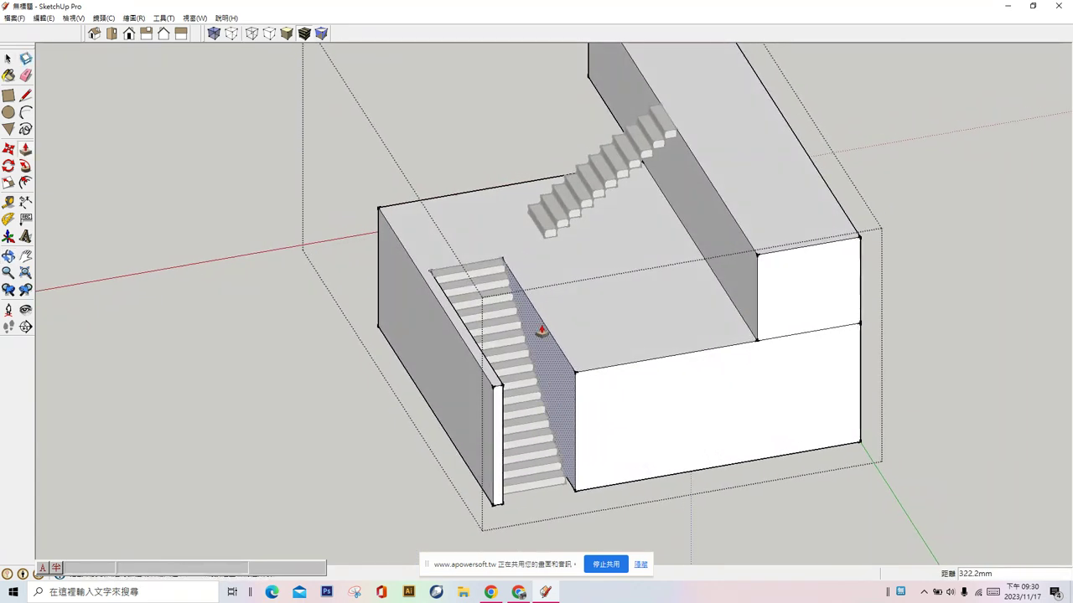
left_click(505, 269)
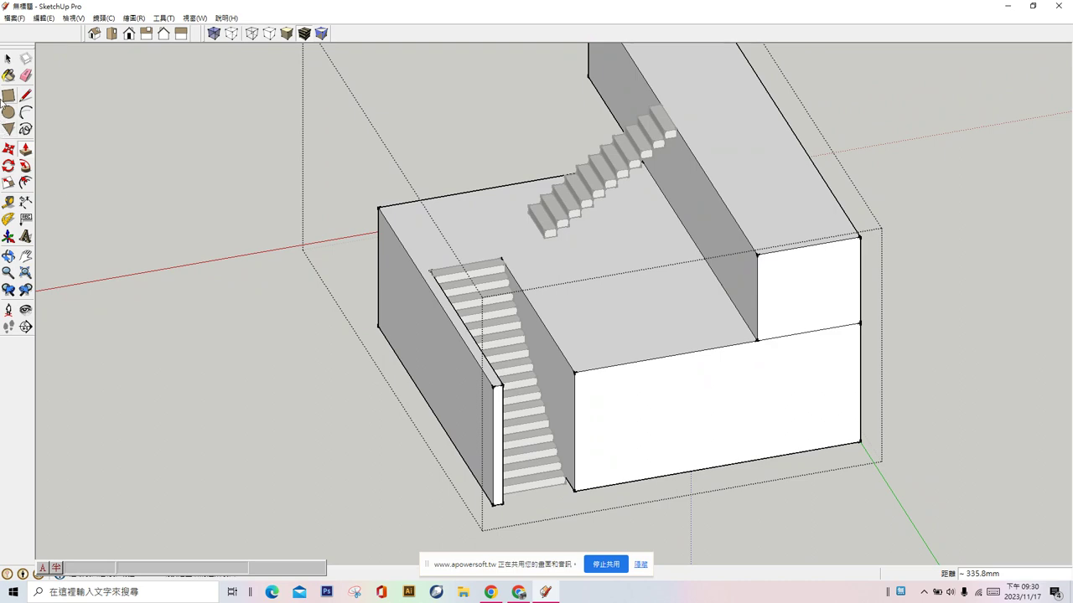
left_click(8, 59)
left_click(156, 286)
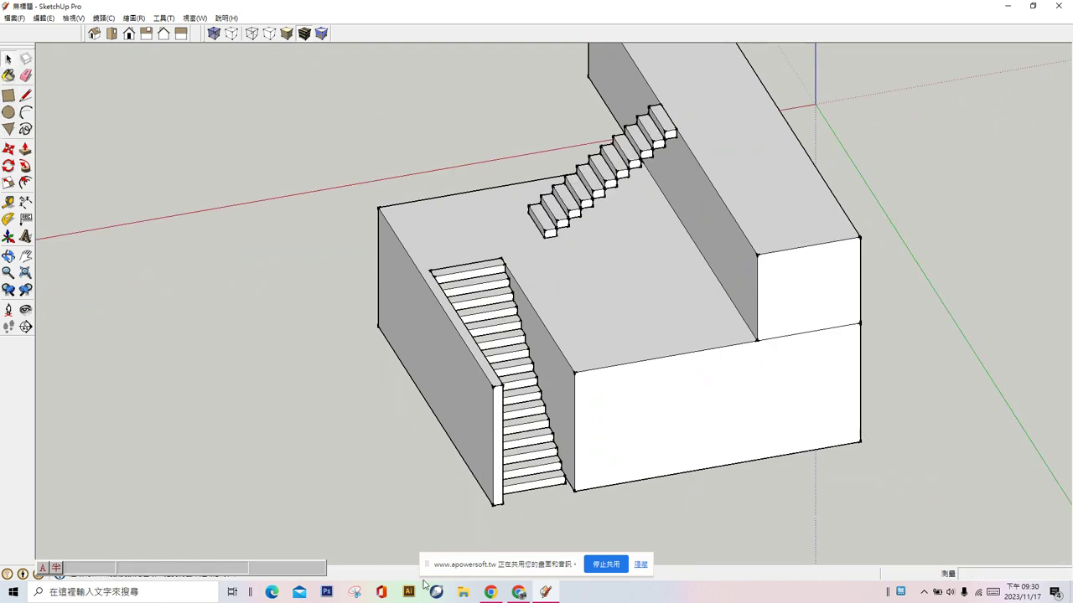
Step: Orbit to a lower frontal view and open the floor group for editing
middle_click_drag(364, 435, 318, 154)
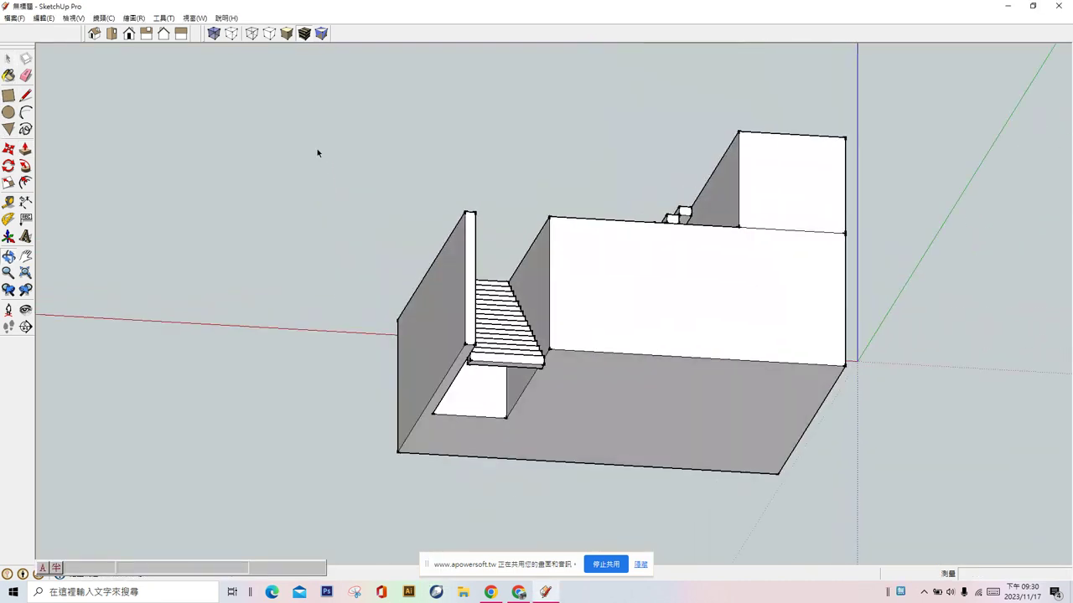
scroll(507, 311, "up", 3)
scroll(558, 471, "up", 2)
scroll(557, 471, "down", 3)
scroll(616, 510, "down", 2)
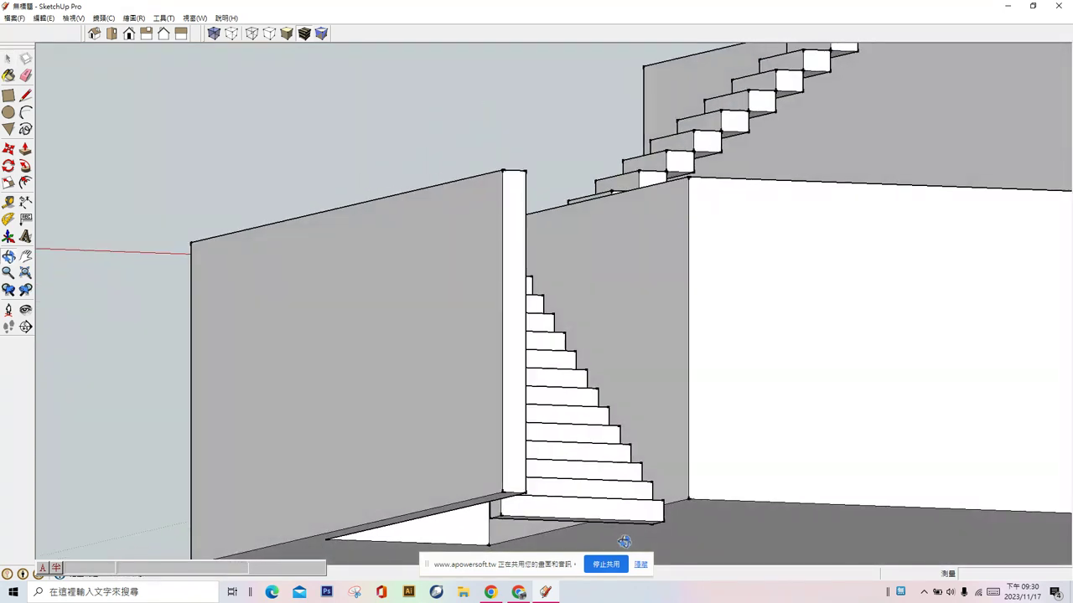
scroll(591, 235, "down", 3)
mouse_move(591, 234)
middle_mouse_down()
mouse_move(623, 376)
mouse_move(584, 290)
mouse_move(675, 426)
middle_mouse_up()
double_click(677, 427)
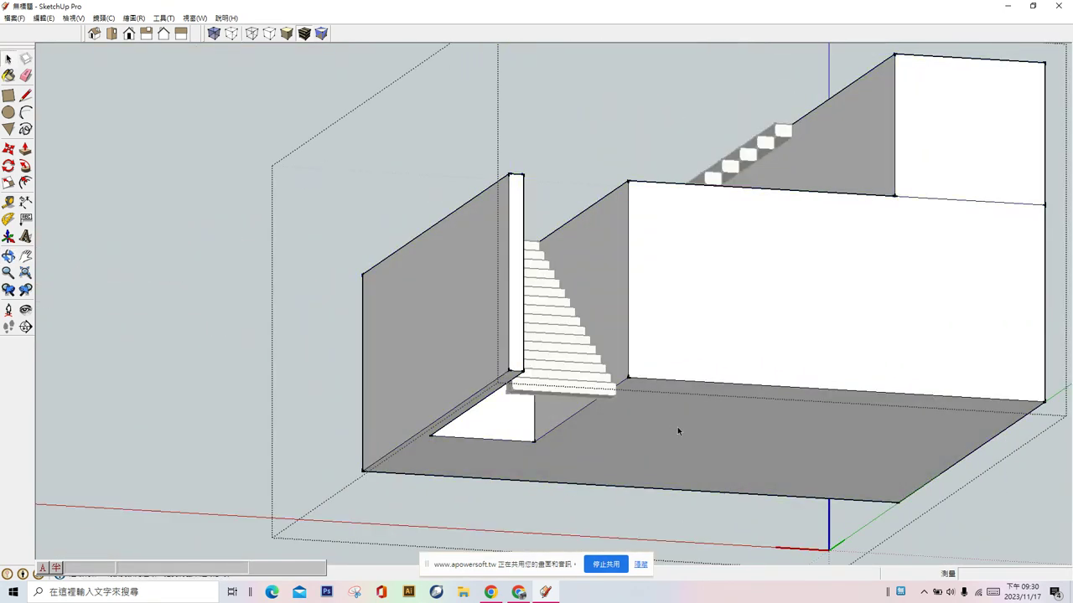
Step: Move the floor face slightly lower beside the foot of the stairs
left_click(26, 149)
left_click(505, 384)
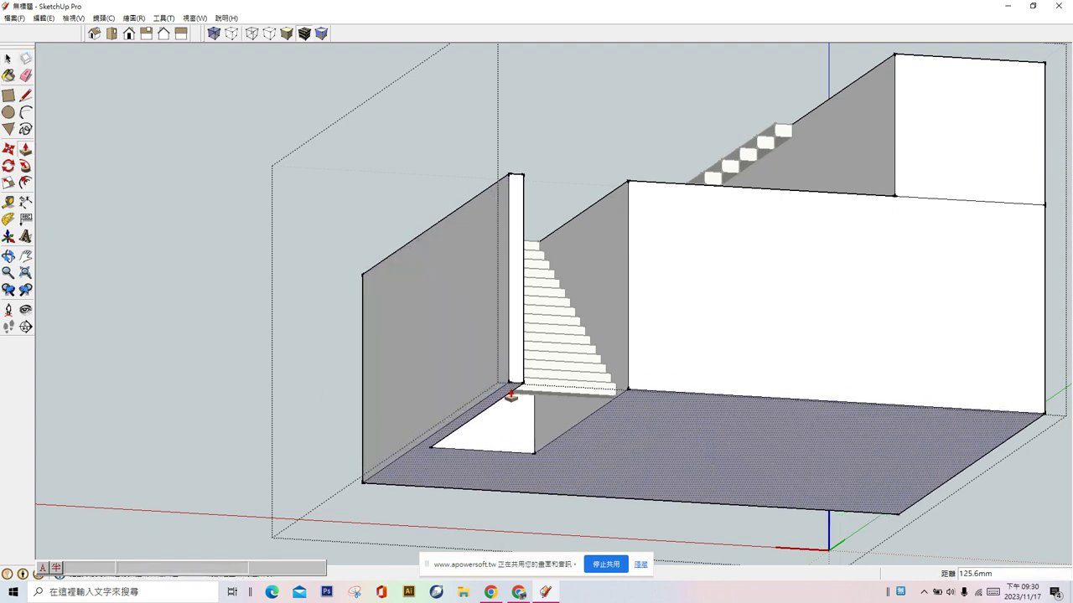
left_click(524, 397)
middle_click_drag(531, 402, 418, 523)
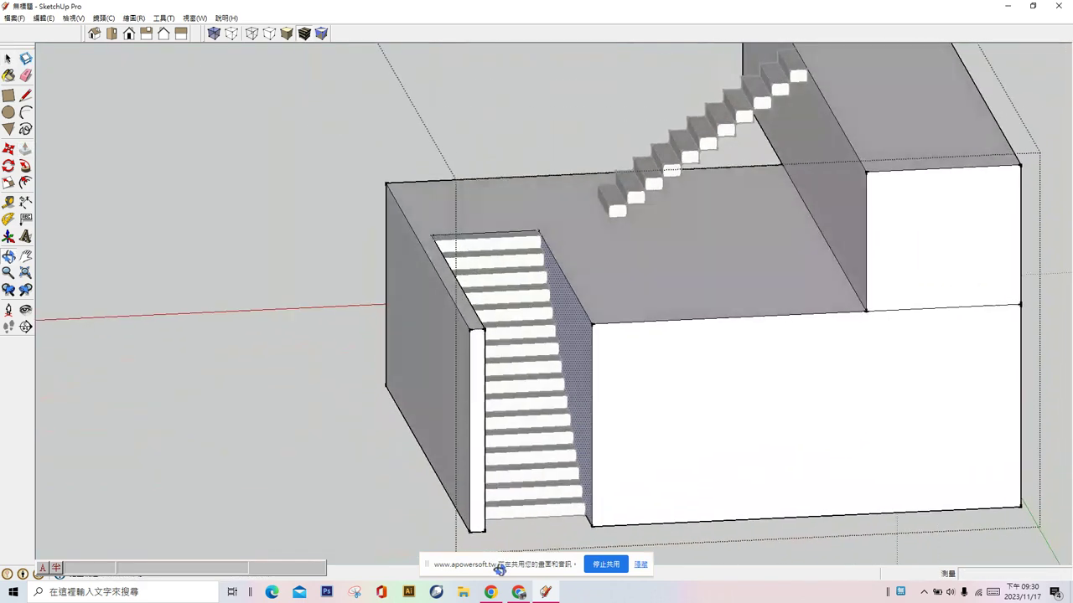
left_click(9, 58)
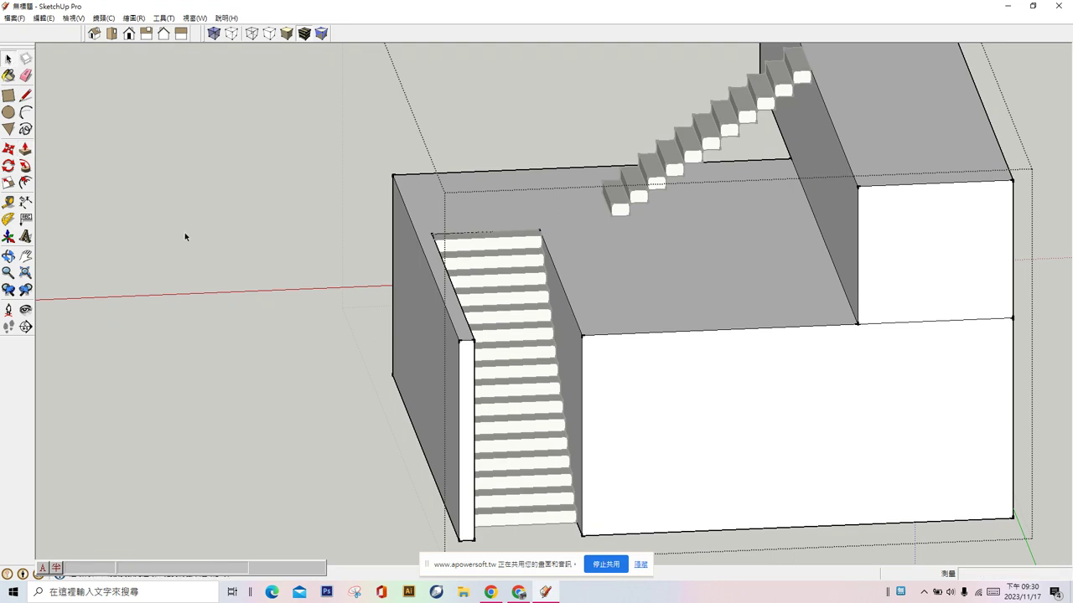
key("ctrl+z")
mouse_move(264, 333)
middle_mouse_down()
mouse_move(447, 364)
mouse_move(568, 484)
middle_mouse_up()
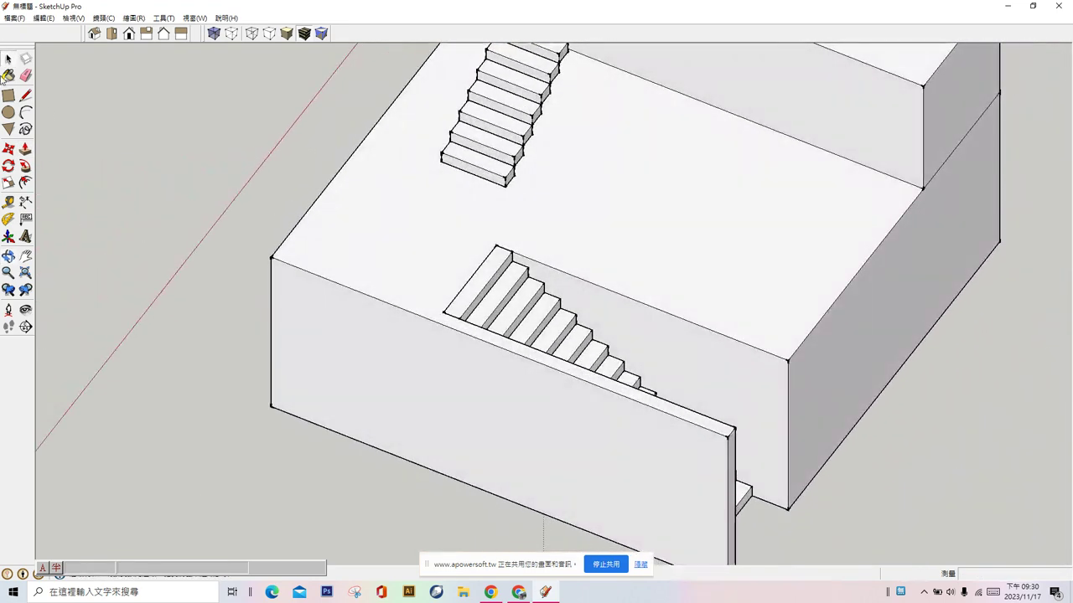
Step: Start an edge from the stairwell along the block, then undo it
left_click(25, 95)
left_click(443, 312)
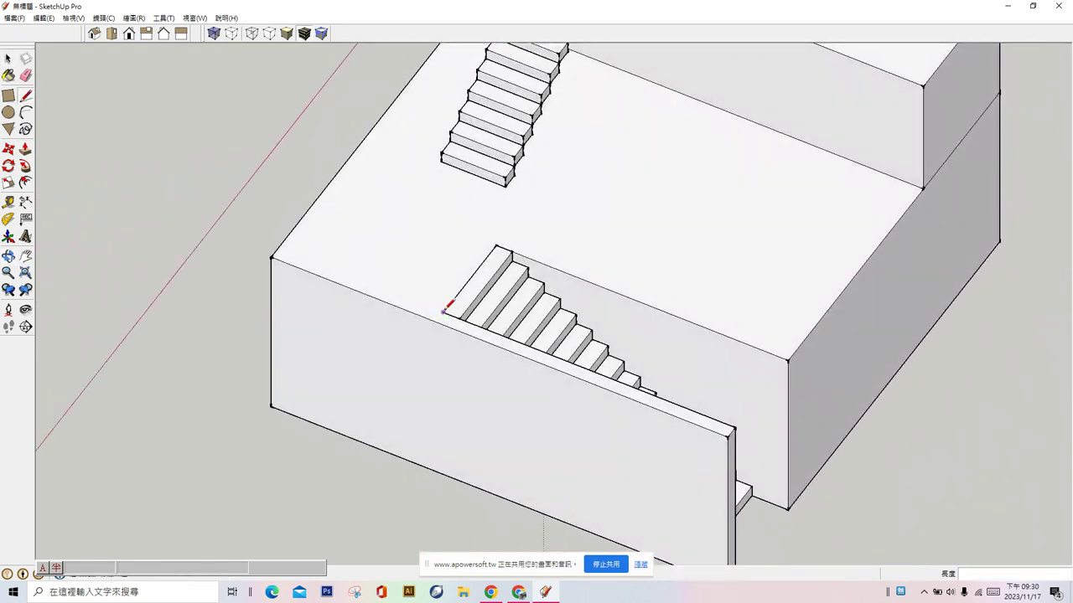
left_click(290, 252)
mouse_move(290, 247)
middle_mouse_down()
mouse_move(512, 256)
mouse_move(346, 244)
mouse_move(191, 211)
middle_mouse_up()
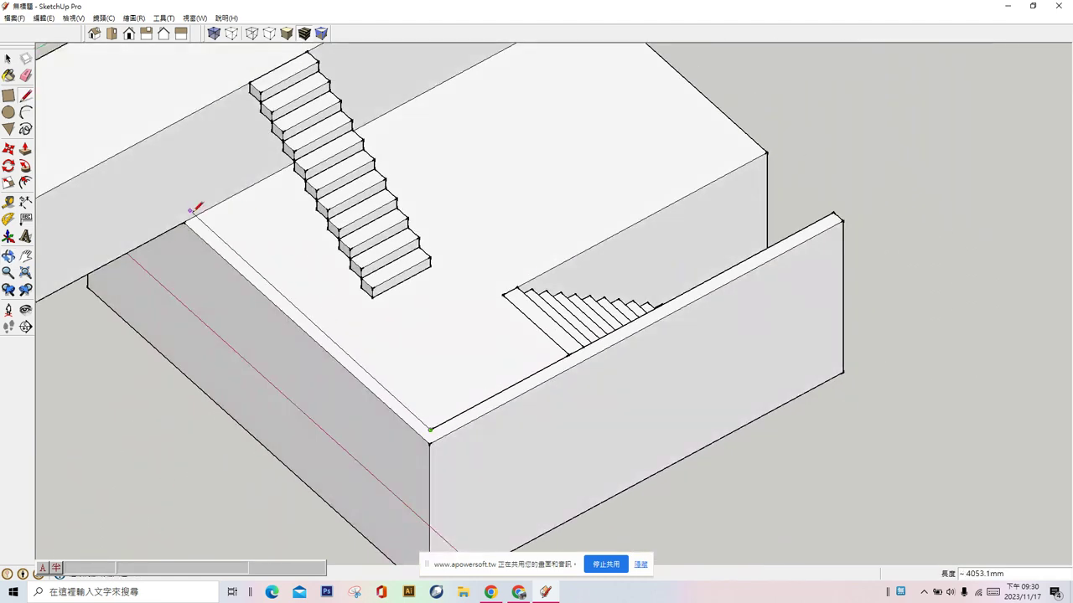
left_click(193, 217)
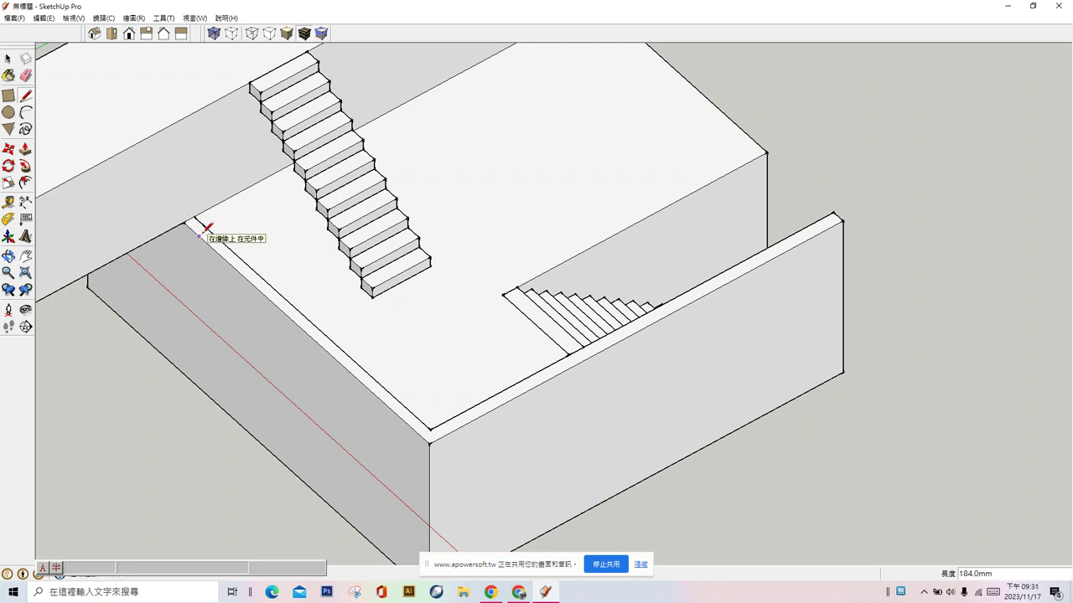
key("ctrl+z")
key("ctrl+z")
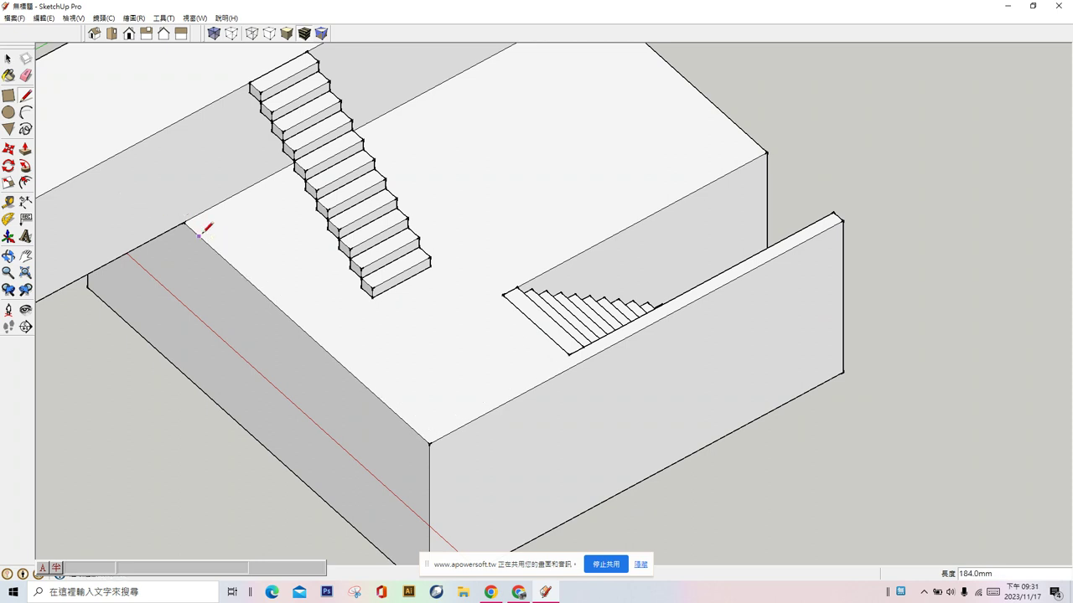
Step: Draw edges from the stairwell corner along the floor edge to the far corner
left_click(9, 60)
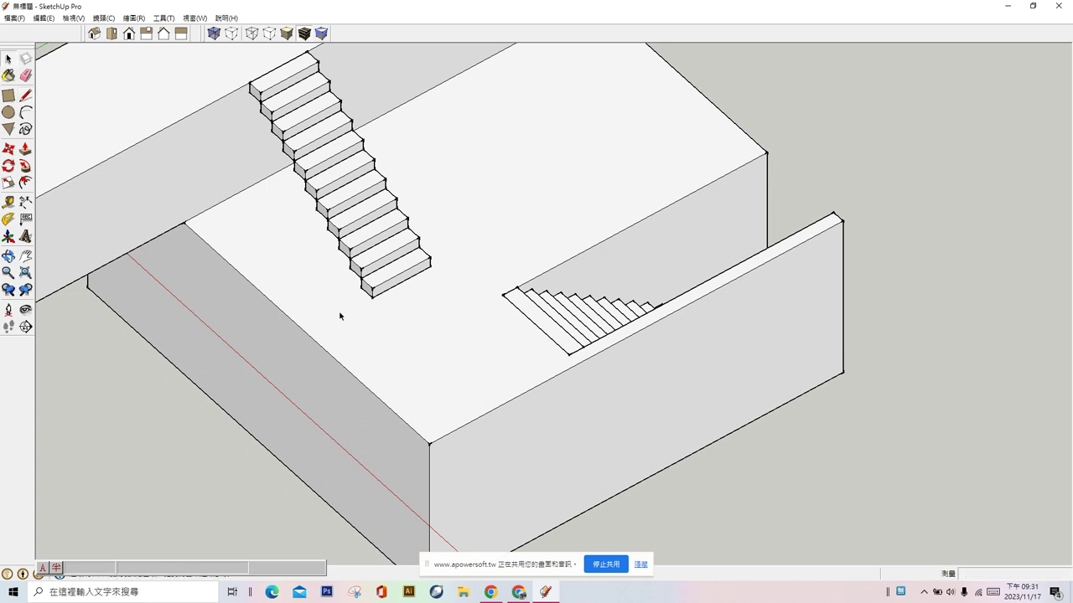
left_click(339, 316)
left_click(26, 97)
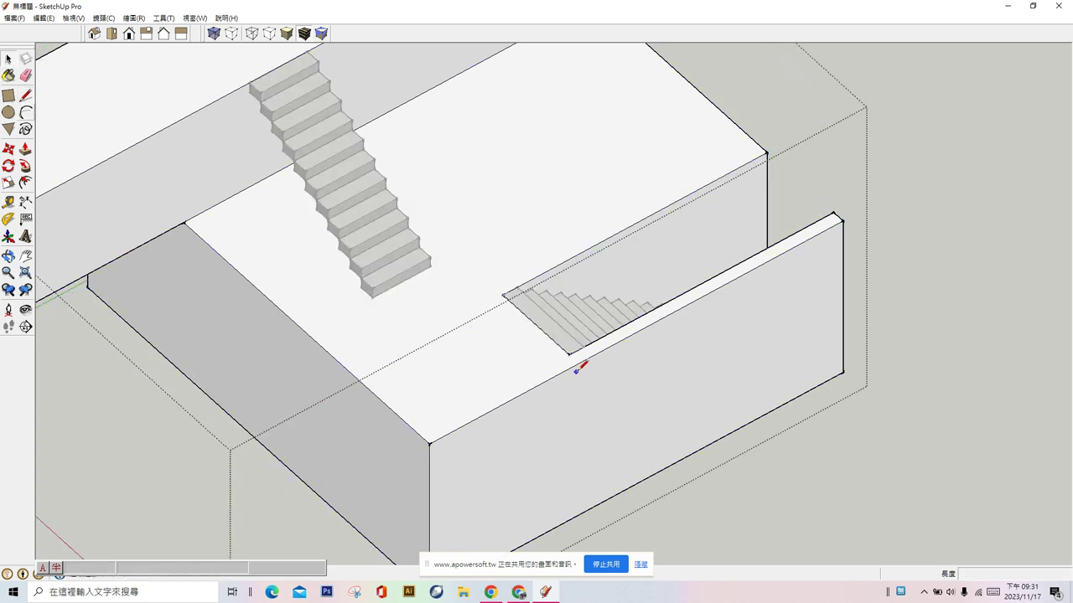
left_click(569, 354)
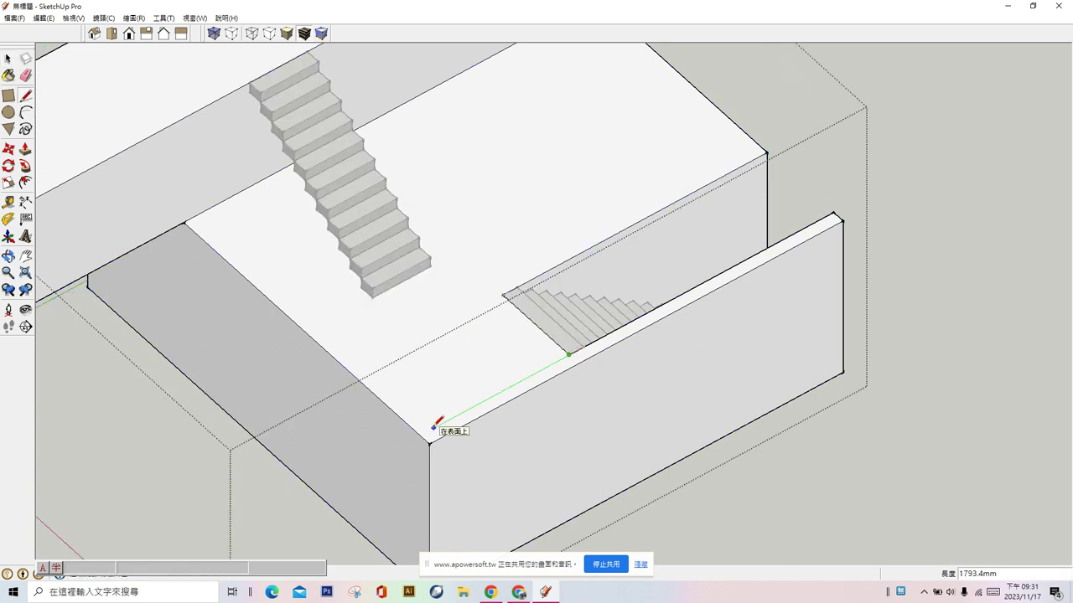
left_click(430, 430)
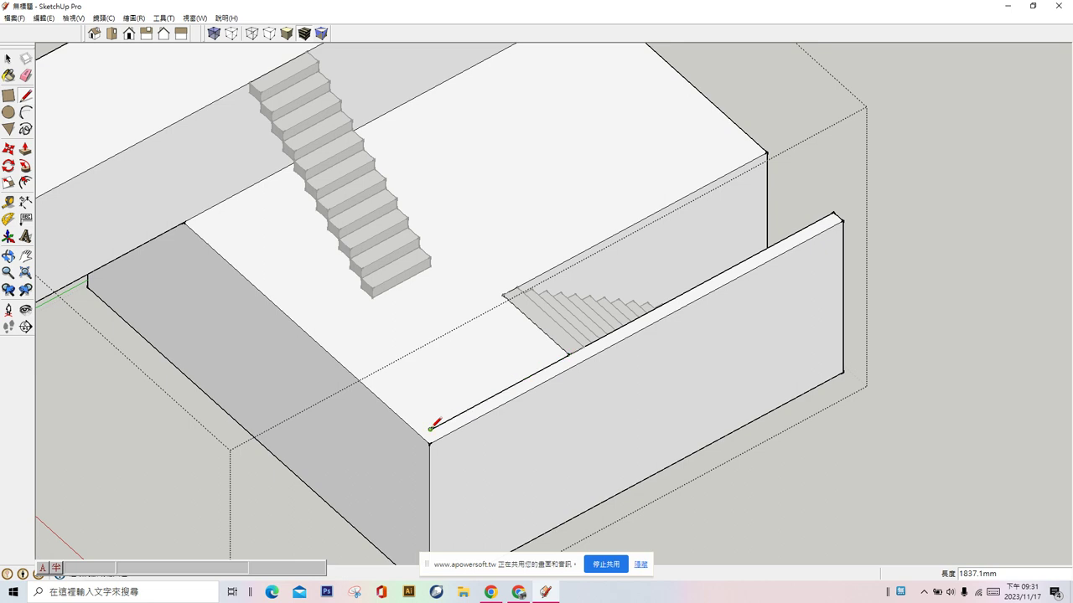
left_click(185, 222)
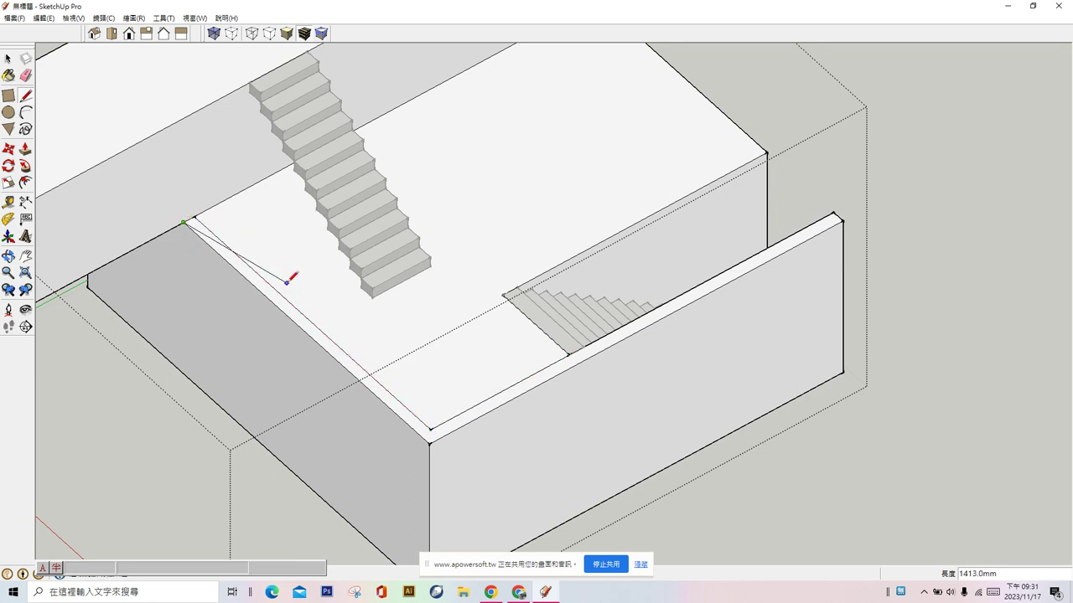
key("Escape")
Step: Pull the thin strip up 646.2 mm into an L-shaped parapet wall
left_click(26, 150)
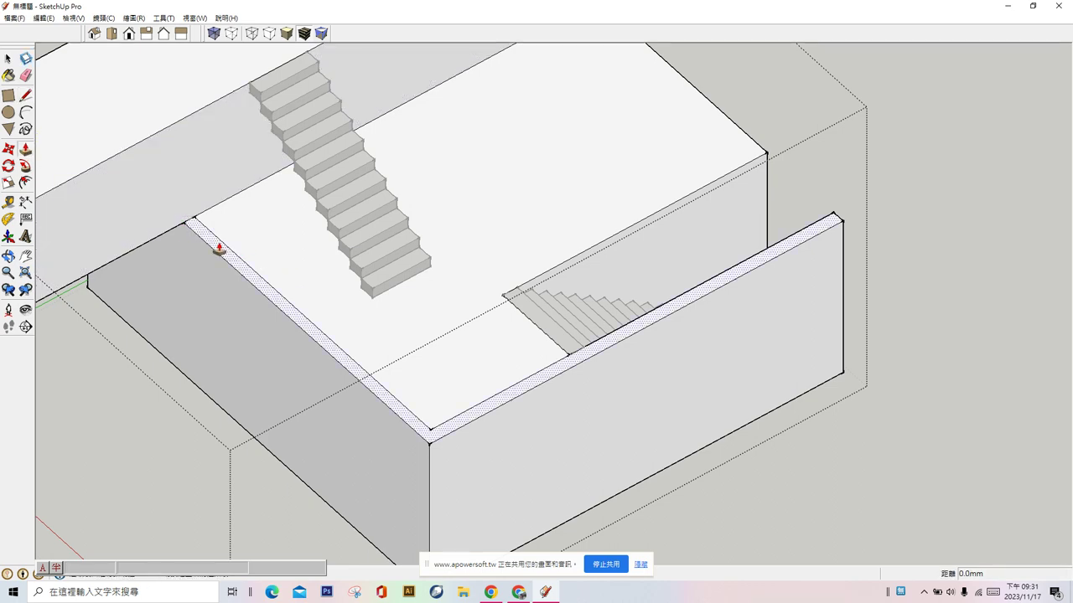
left_click(215, 244)
left_click(209, 200)
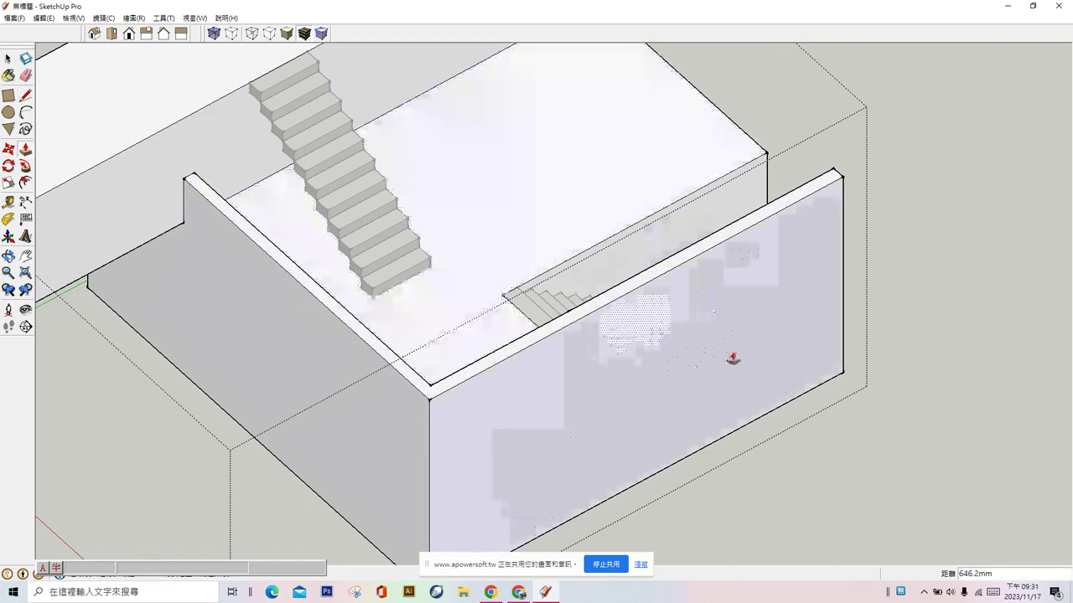
mouse_move(726, 424)
middle_mouse_down()
mouse_move(82, 266)
mouse_move(58, 285)
middle_mouse_up()
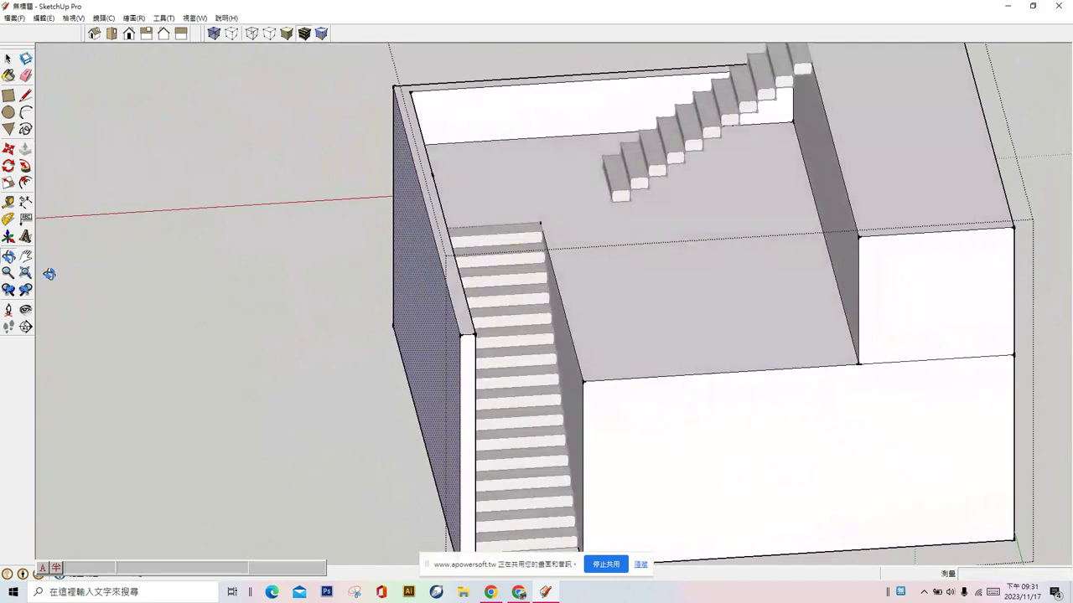
mouse_move(499, 346)
middle_mouse_down()
mouse_move(613, 372)
mouse_move(896, 330)
middle_mouse_up()
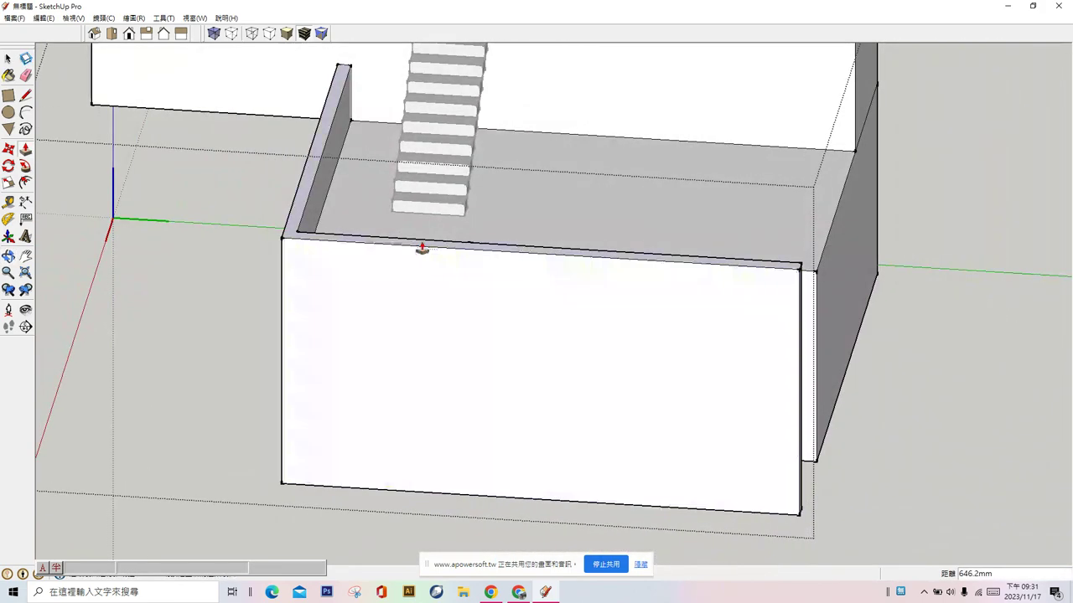
Step: Offset the upper slab's top face outline inward to form a thin rim
mouse_move(421, 247)
middle_mouse_down()
mouse_move(653, 309)
mouse_move(475, 293)
middle_mouse_up()
scroll(475, 293, "down", 3)
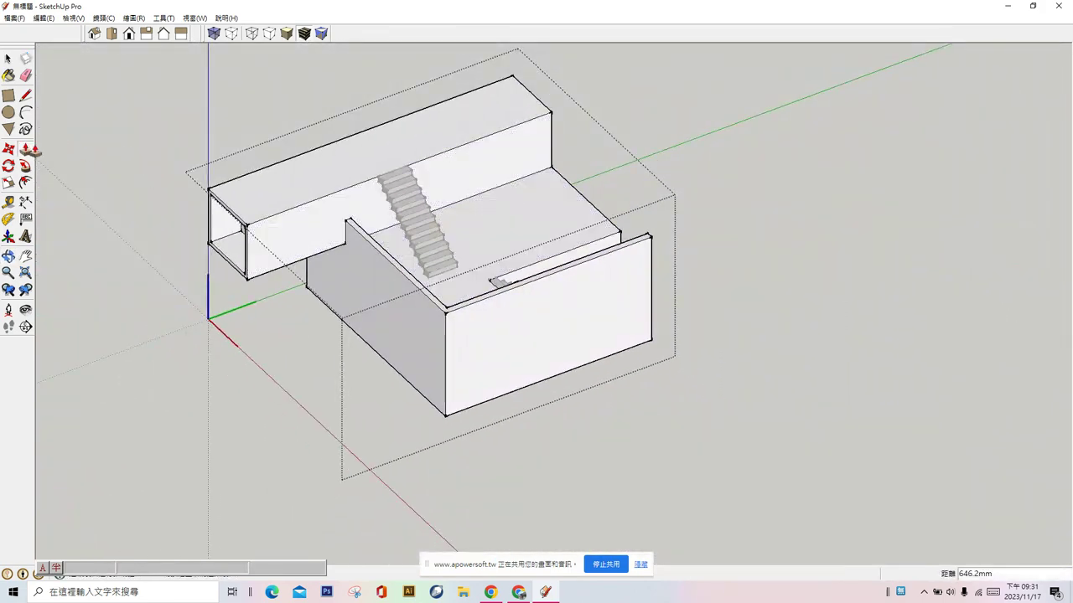
left_click(26, 183)
scroll(323, 187, "up", 5)
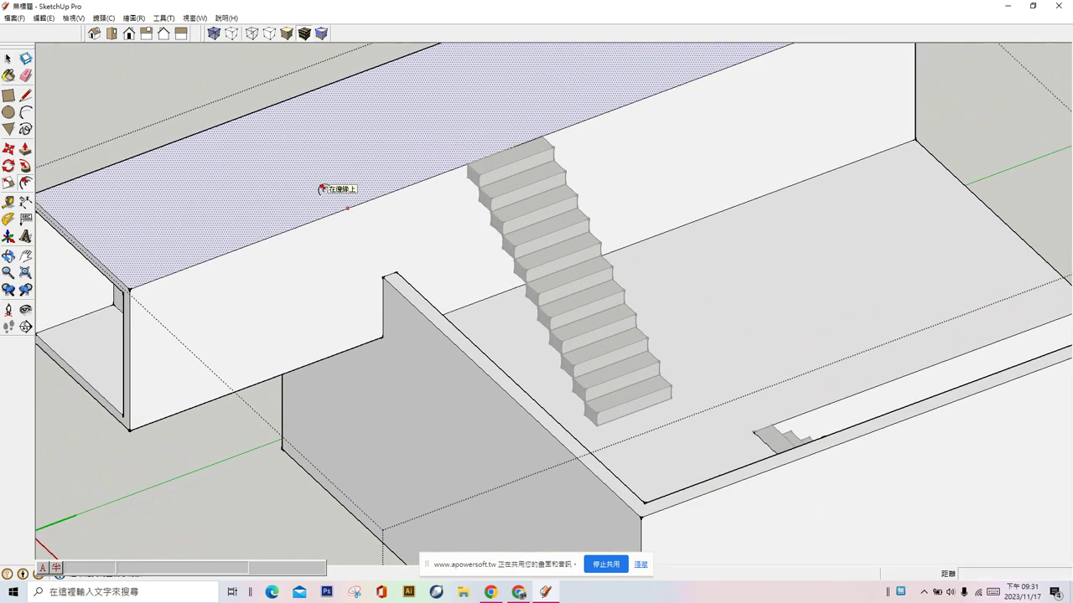
left_click(187, 228)
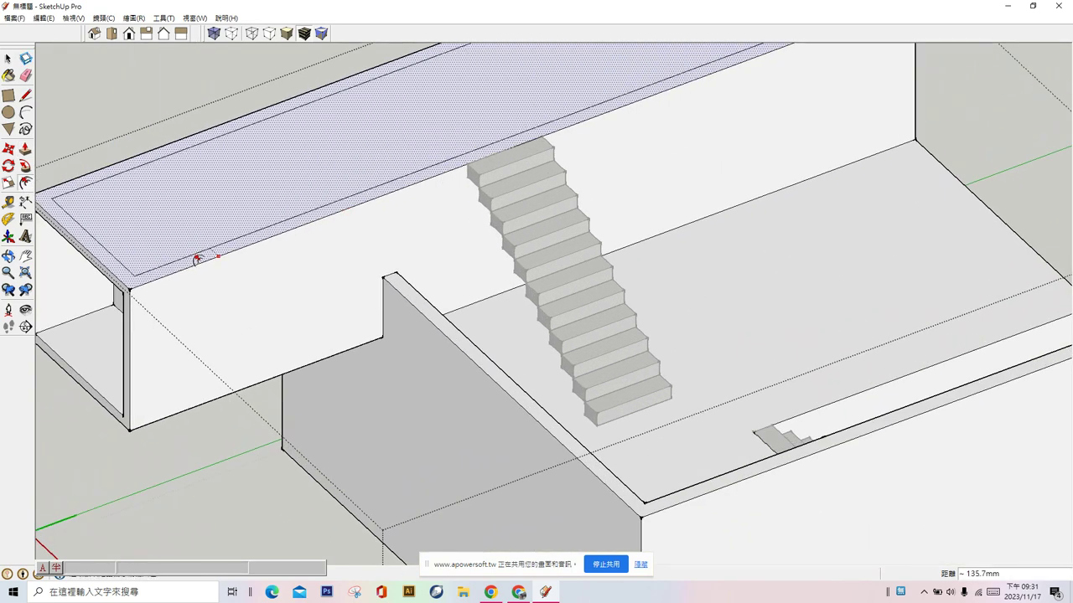
left_click(197, 261)
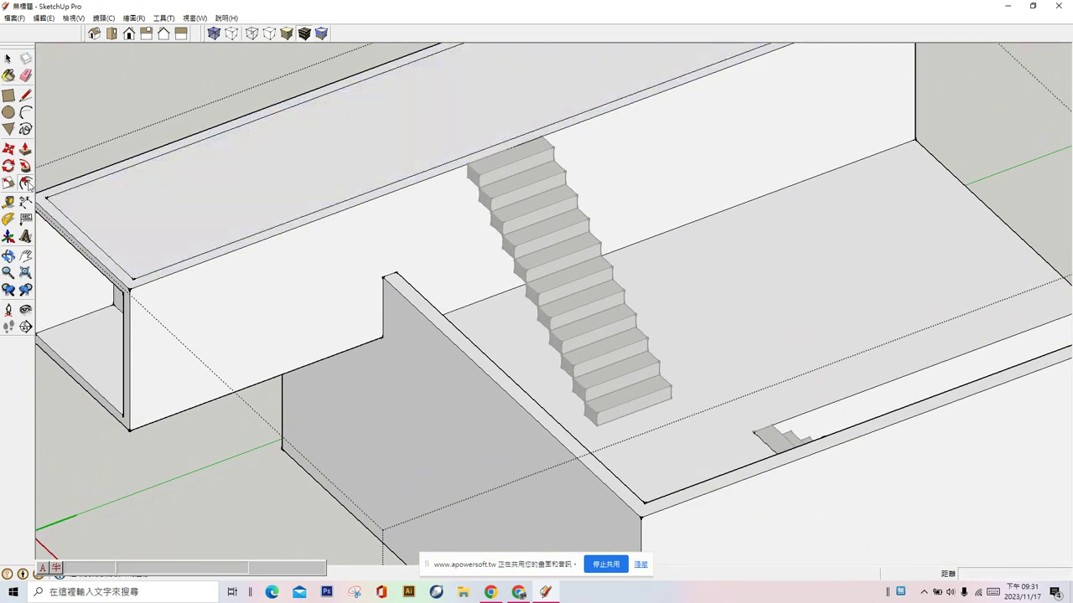
Step: Draw a short line at the stair's top edge
left_click(26, 148)
key("l")
left_click(467, 160)
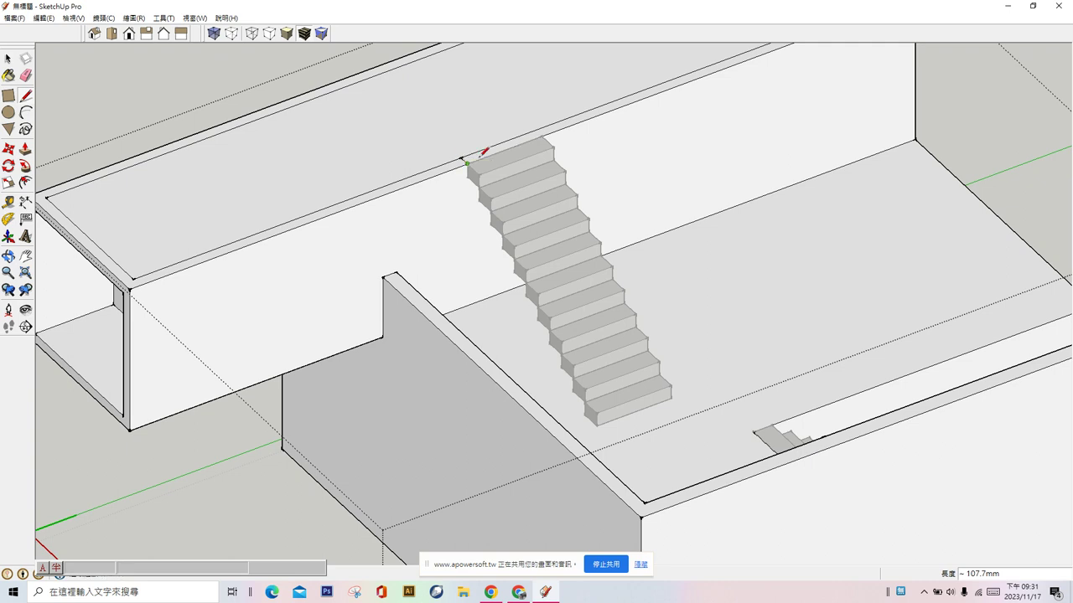
left_click(537, 129)
Step: Push the slab's inner face down 662 mm, leaving thin parapet walls open at the stair
left_click(21, 78)
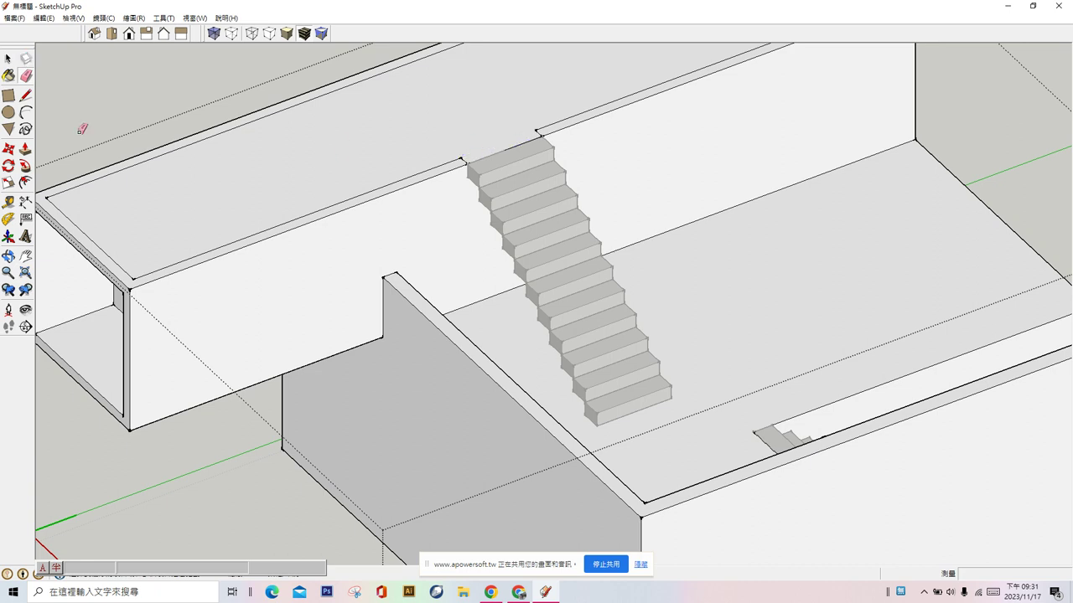
left_click(25, 148)
left_click(216, 251)
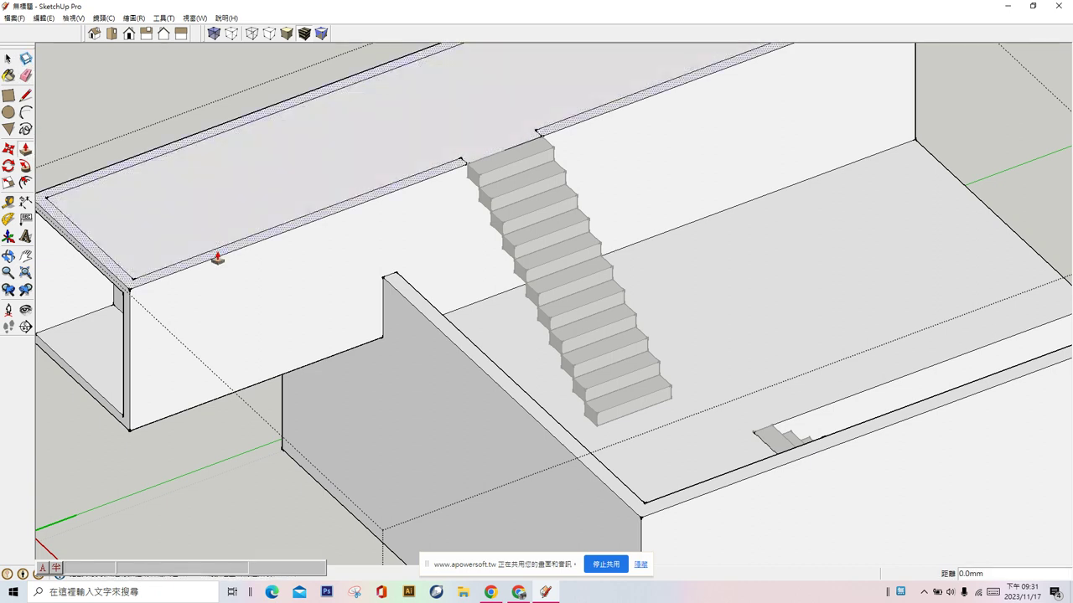
left_click(271, 200)
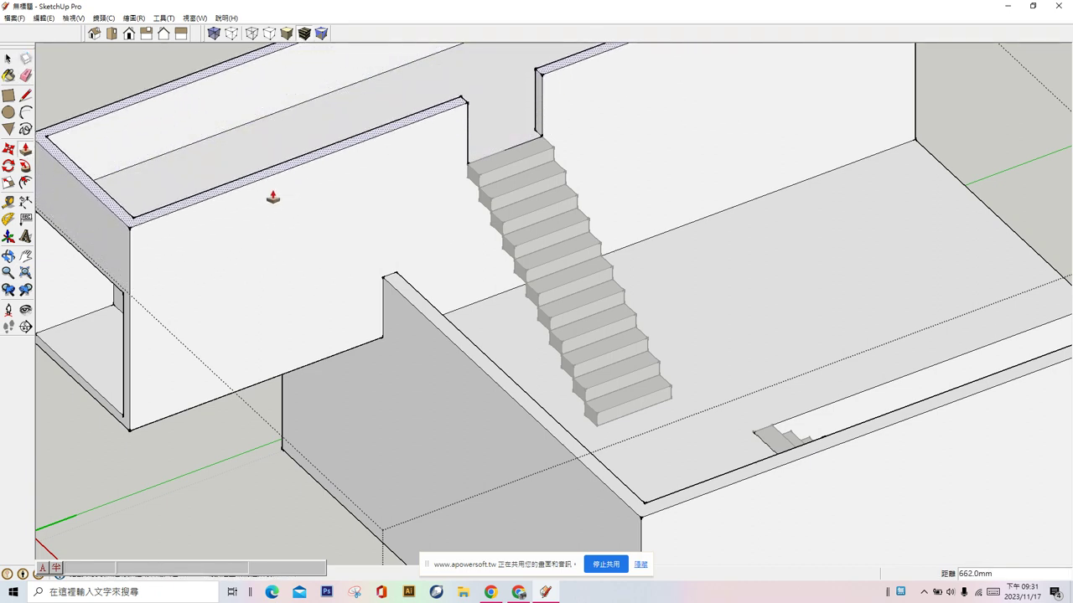
mouse_move(955, 251)
middle_mouse_down()
mouse_move(167, 242)
mouse_move(50, 126)
middle_mouse_up()
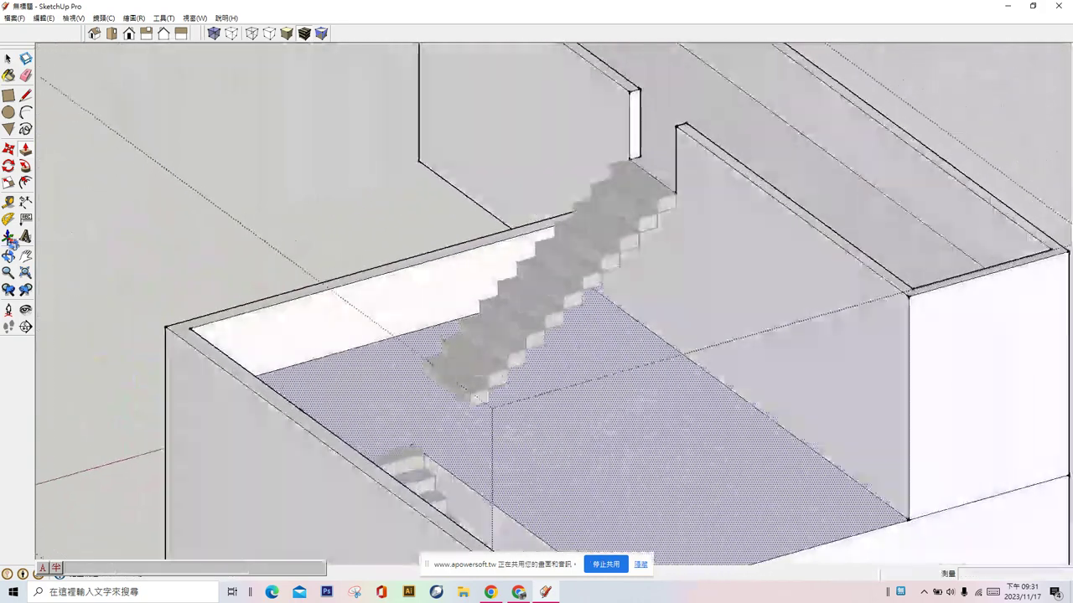
left_click(8, 59)
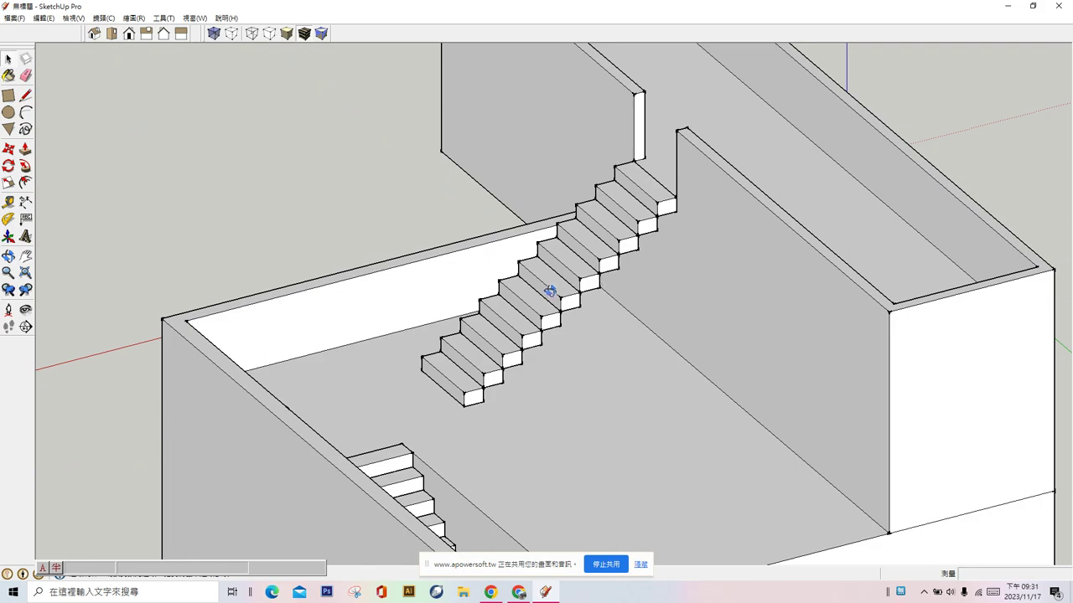
mouse_move(549, 291)
middle_mouse_down()
mouse_move(927, 306)
mouse_move(546, 316)
mouse_move(475, 238)
middle_mouse_up()
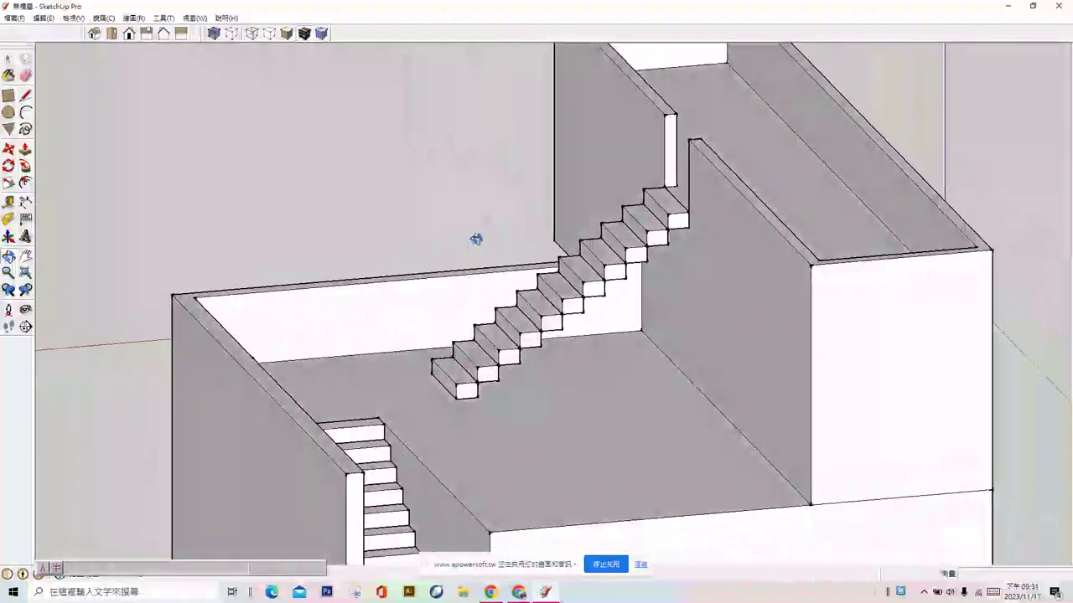
key("F5")
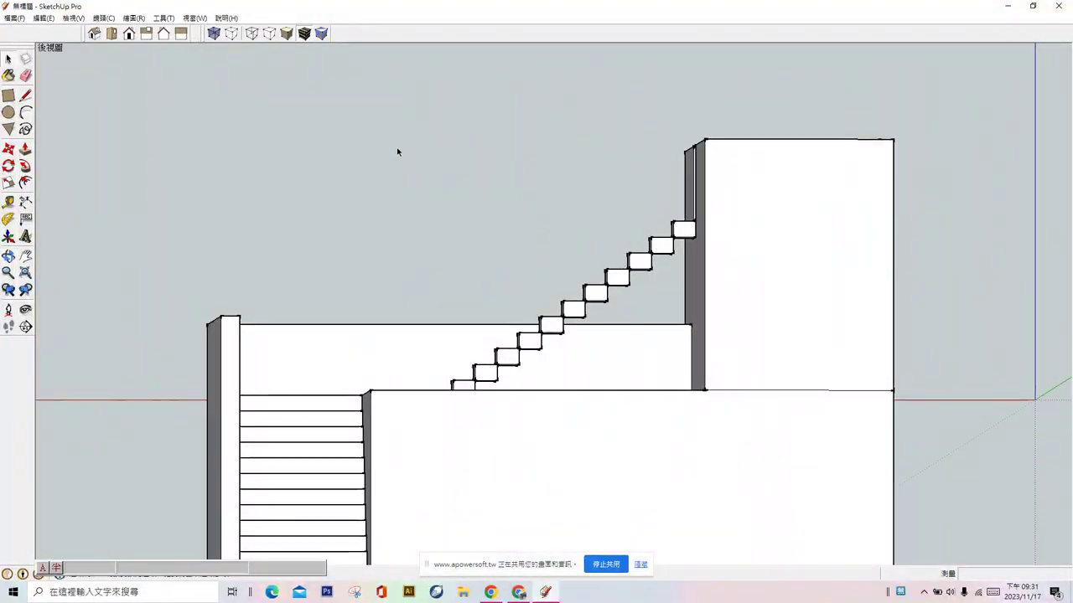
left_click(145, 34)
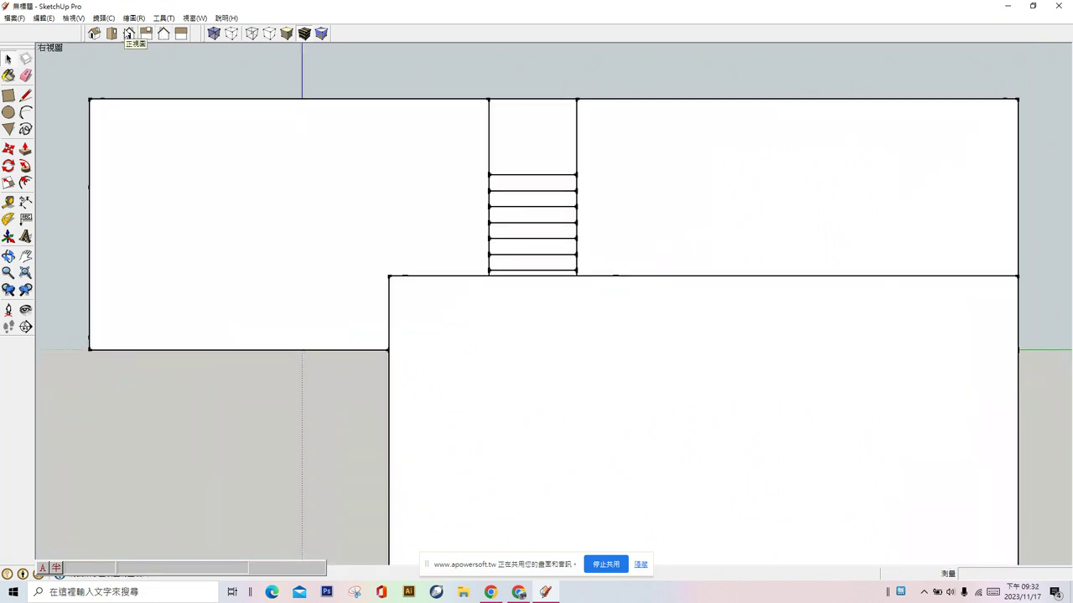
left_click(112, 34)
left_click(129, 34)
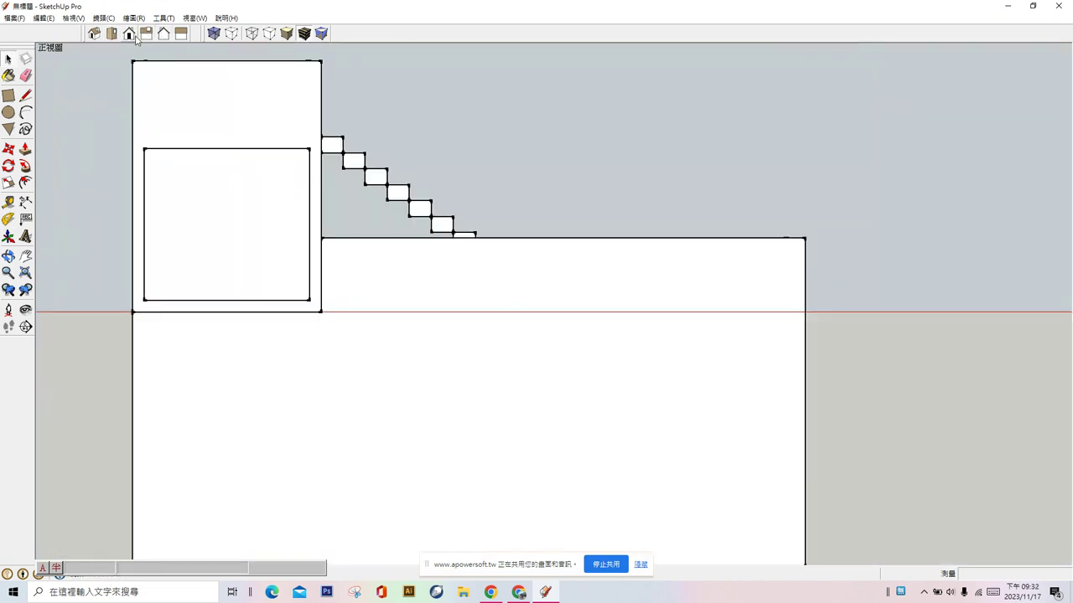
left_click(146, 37)
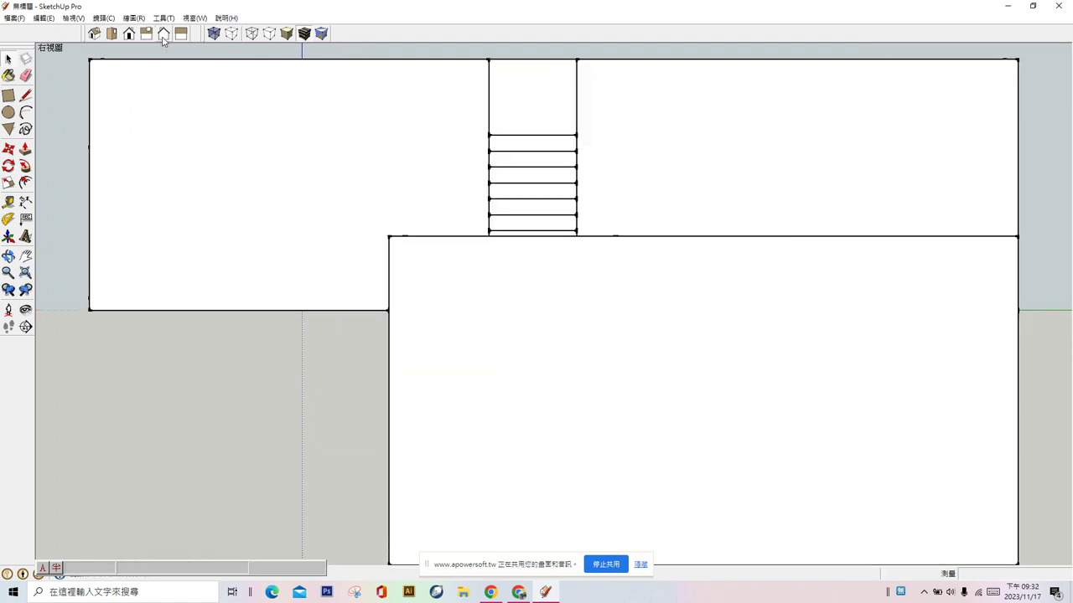
left_click(163, 35)
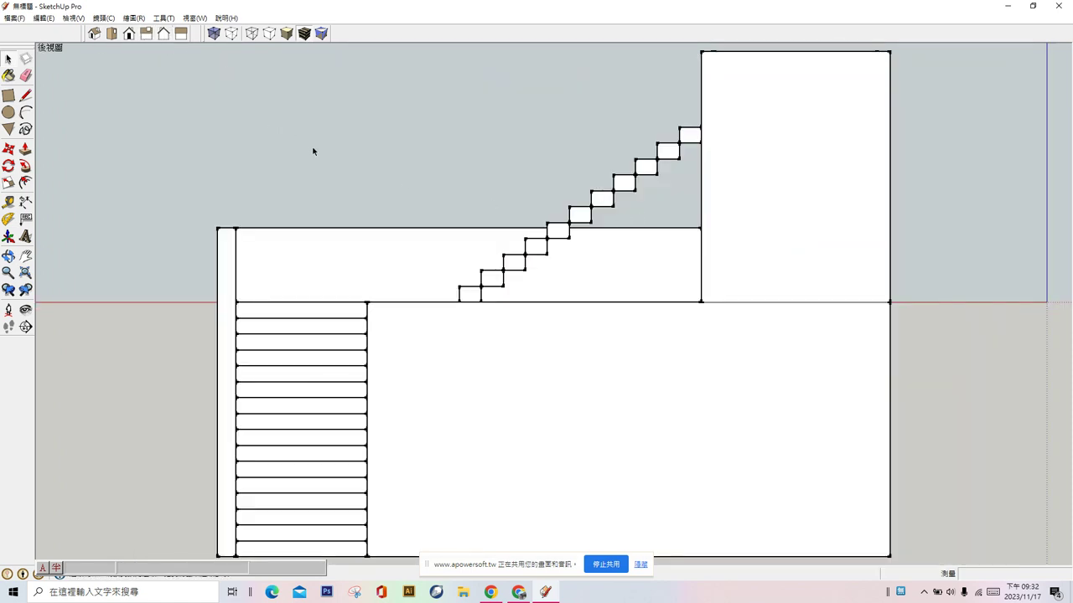
left_click(31, 96)
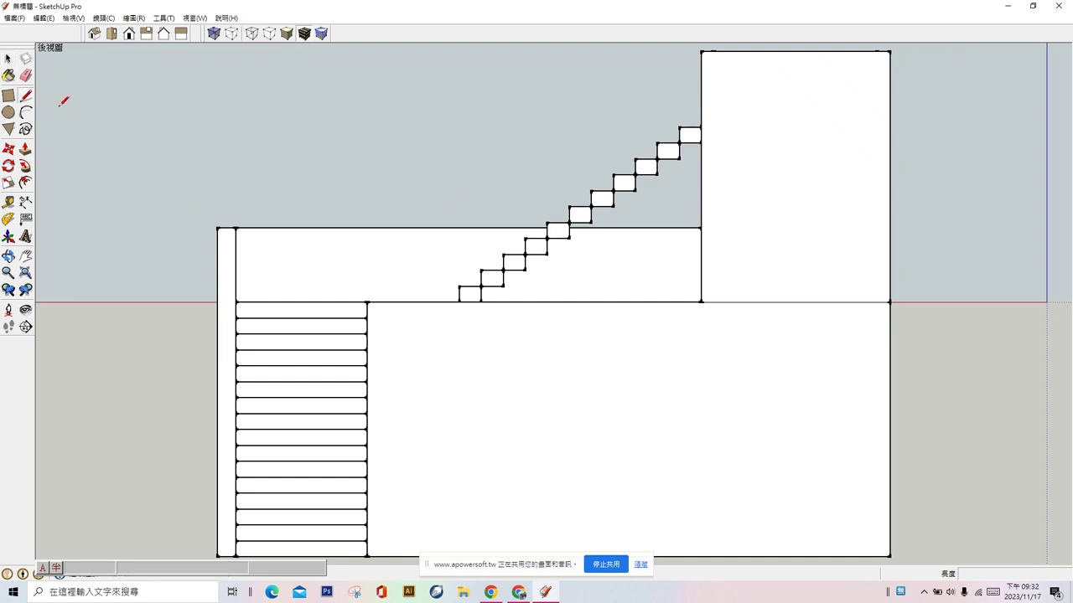
Step: Draw diagonal edges along both sides of the upper stair nosings, top step to bottom step
left_click(679, 126)
left_click(459, 286)
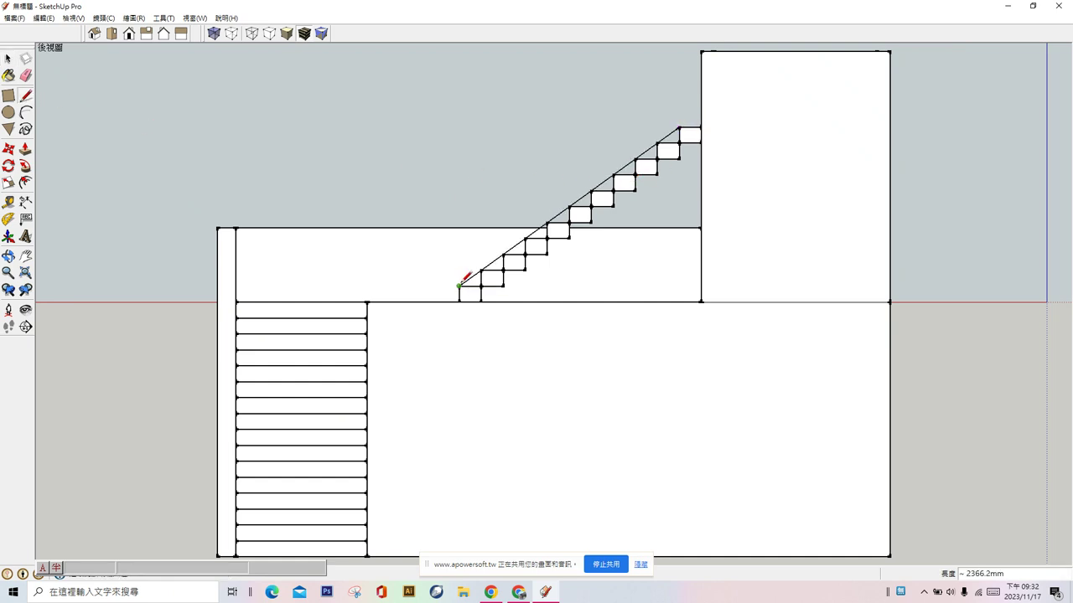
middle_click_drag(471, 279, 626, 380)
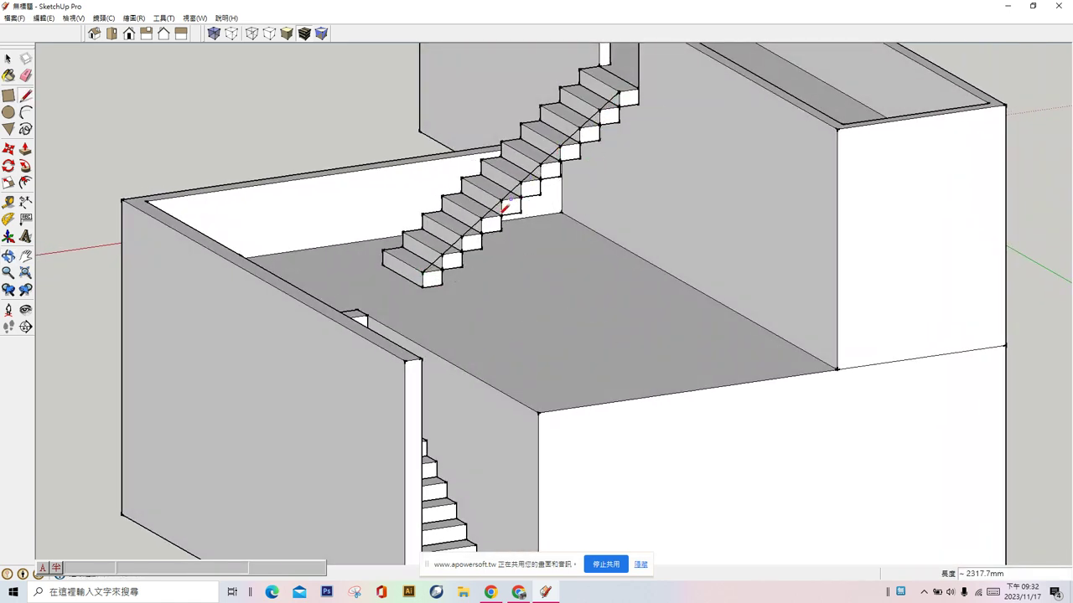
left_click(580, 68)
left_click(382, 250)
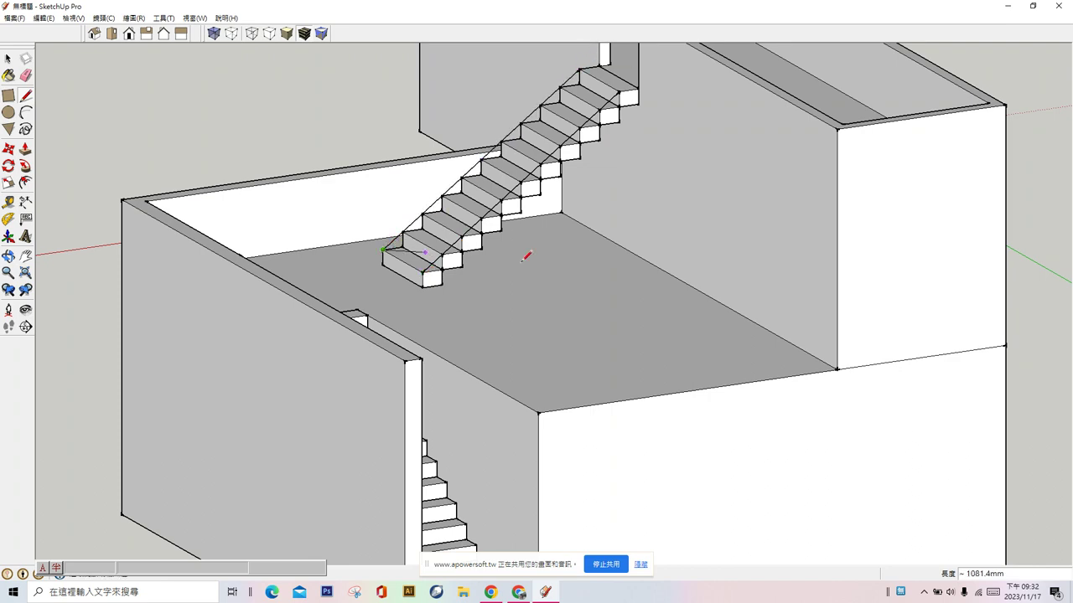
middle_click_drag(526, 255, 437, 237)
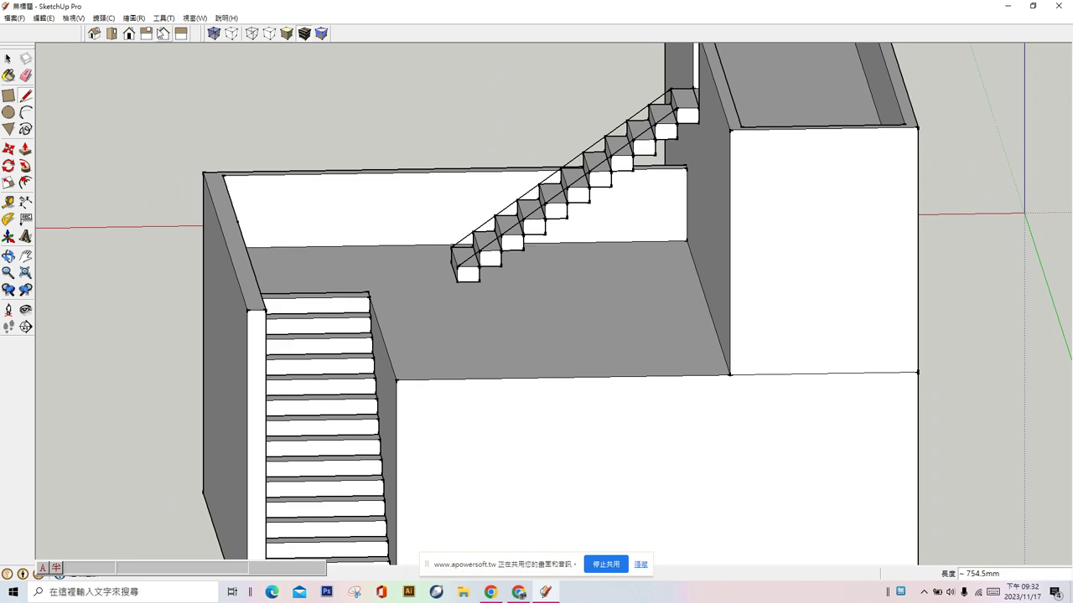
left_click(163, 33)
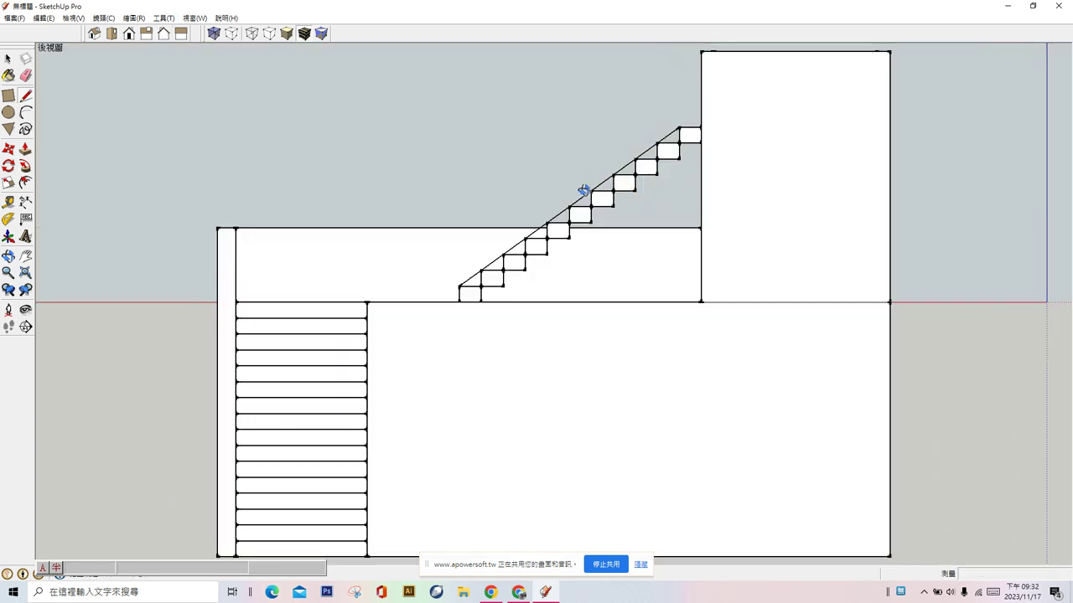
middle_click_drag(582, 192, 674, 270)
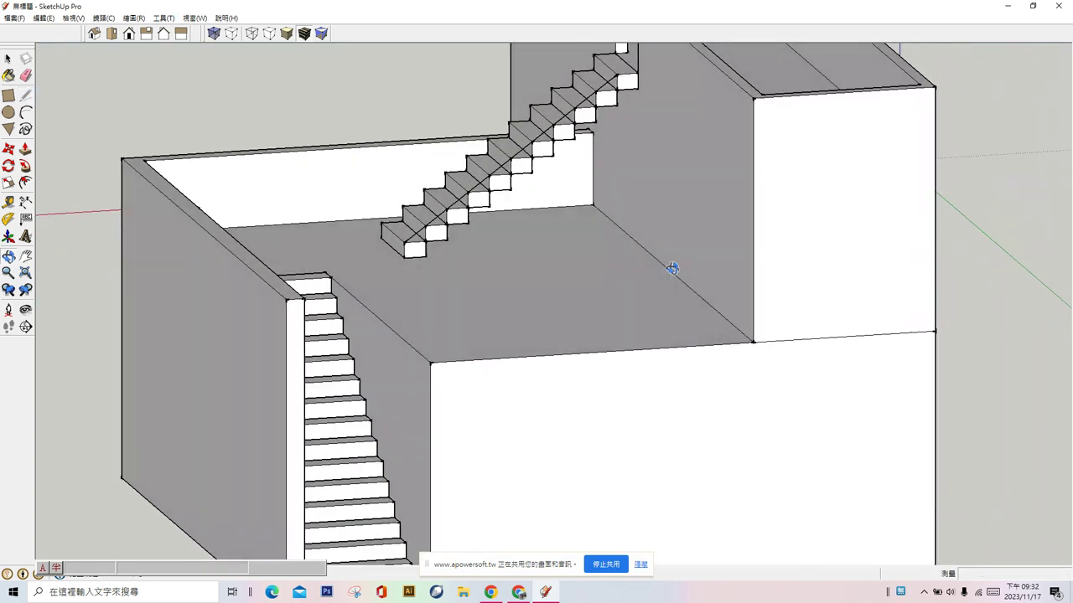
Step: Select the diagonal stair edge and lift it up above the steps
left_click(10, 60)
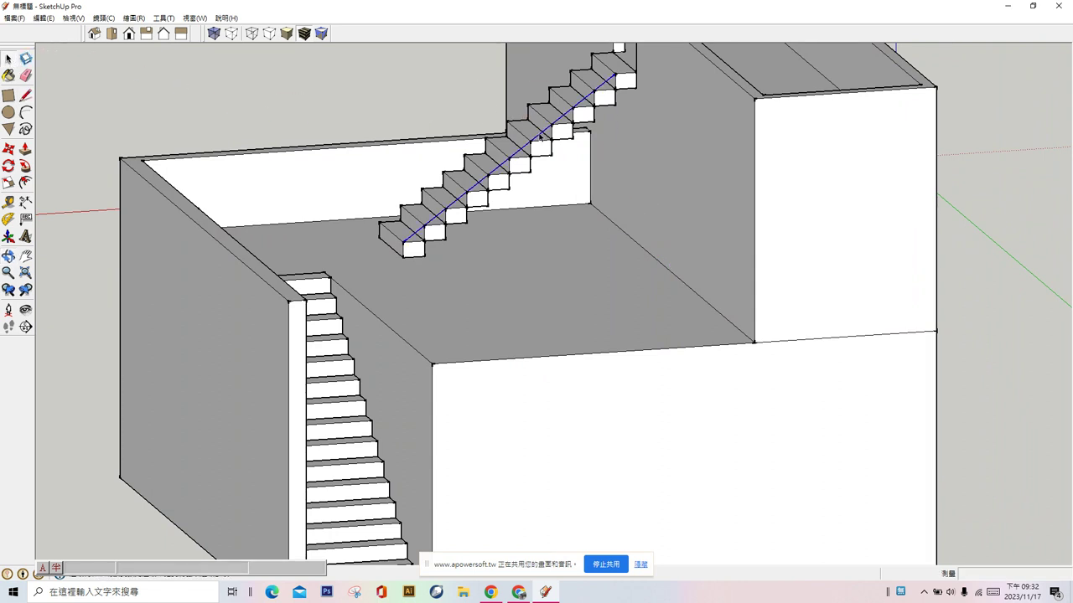
left_click(8, 149)
scroll(400, 292, "down", 1)
scroll(400, 292, "down", 2)
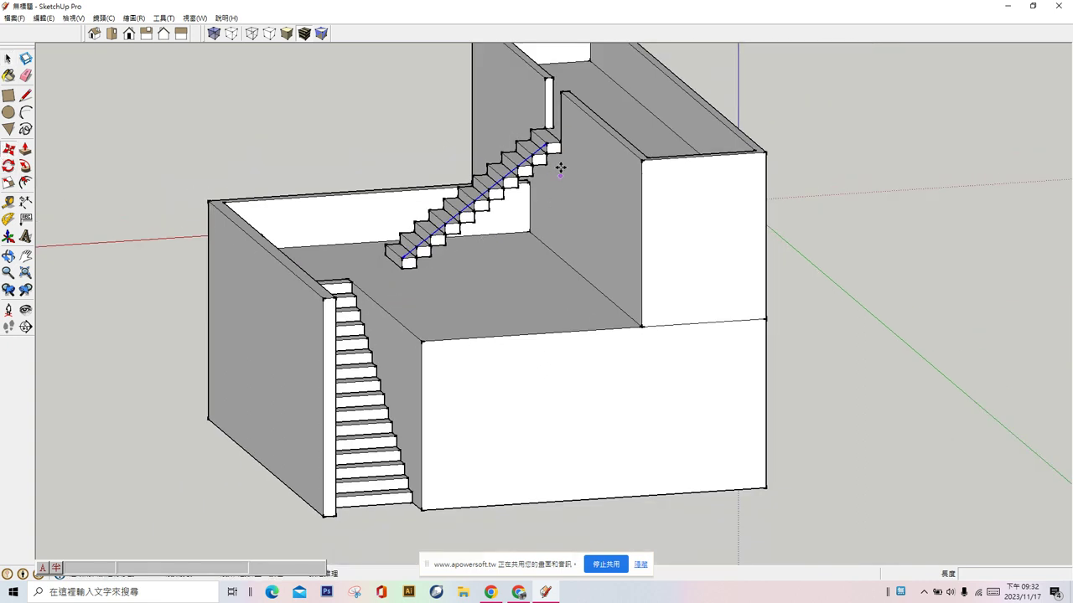
left_click(546, 144)
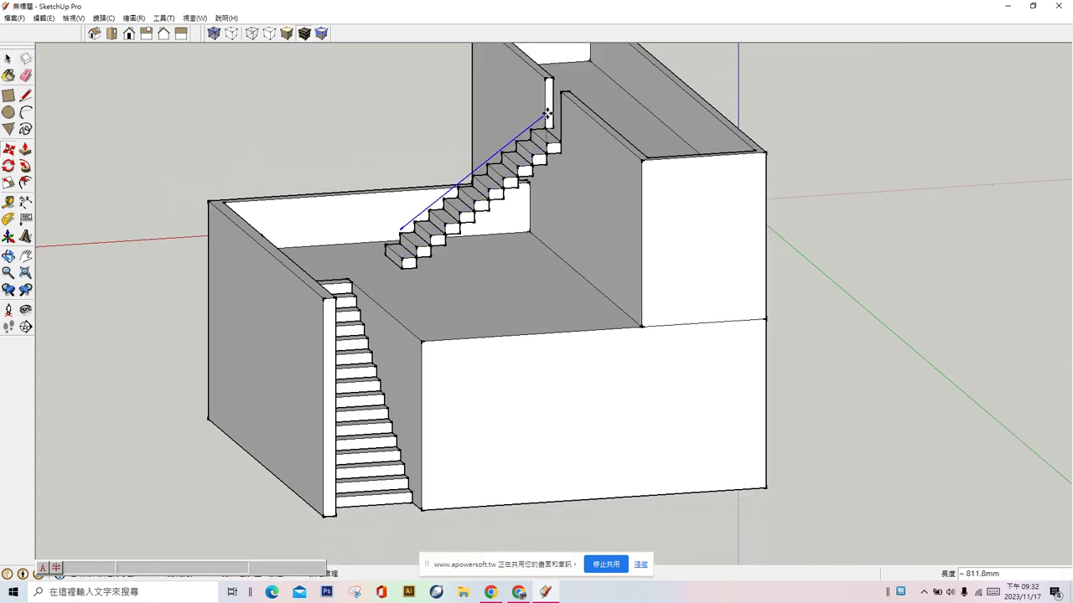
left_click(546, 104)
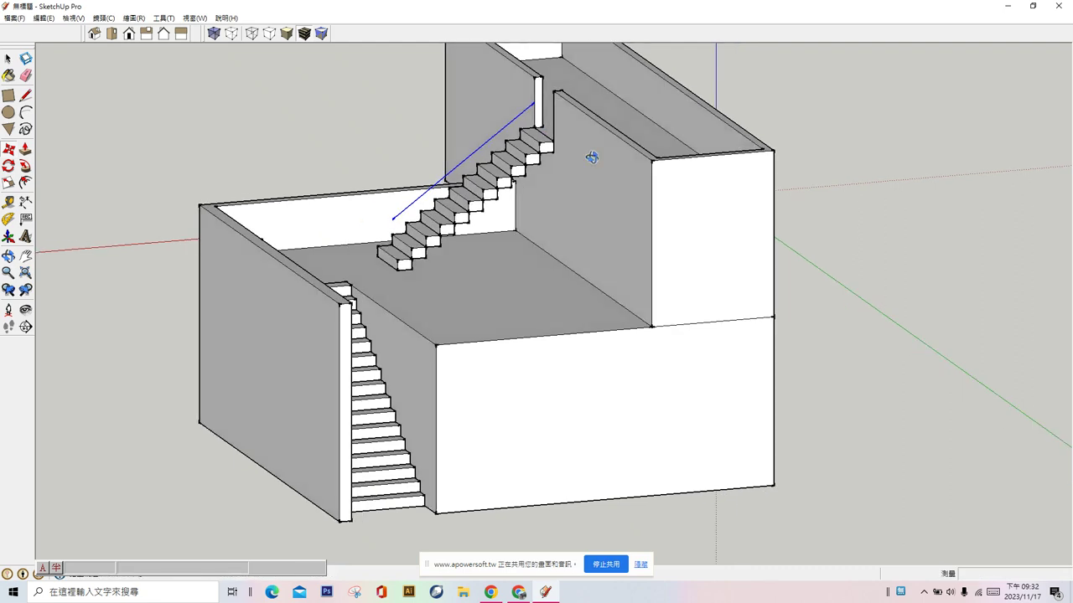
middle_click_drag(591, 158, 355, 189)
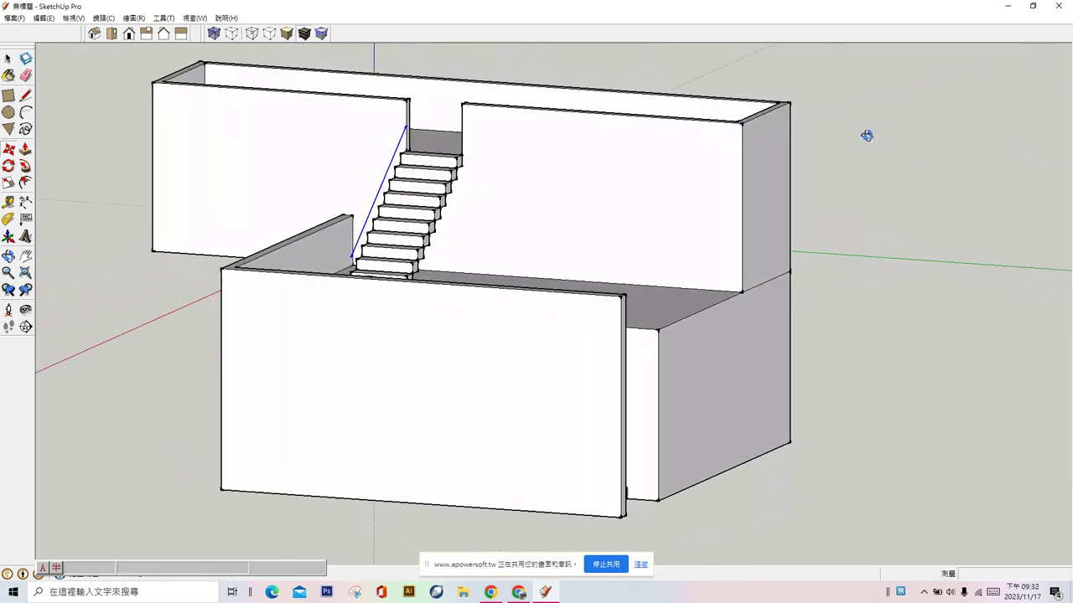
Step: Reposition the raised diagonal edge higher above the staircase, checking from a top-down view
left_click(422, 160)
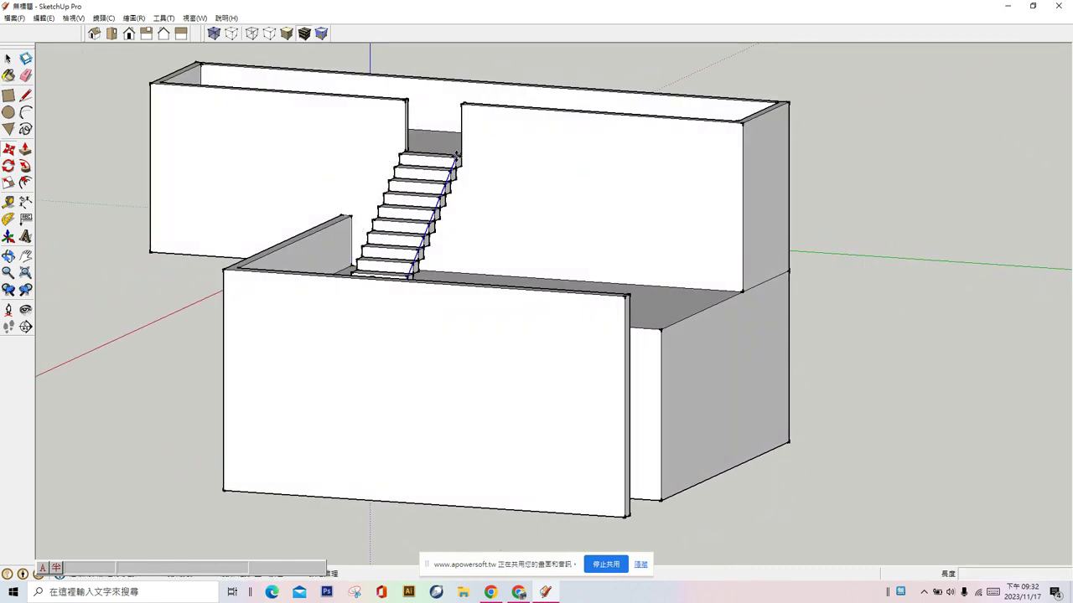
middle_click_drag(455, 159, 453, 134)
scroll(451, 125, "down", 2)
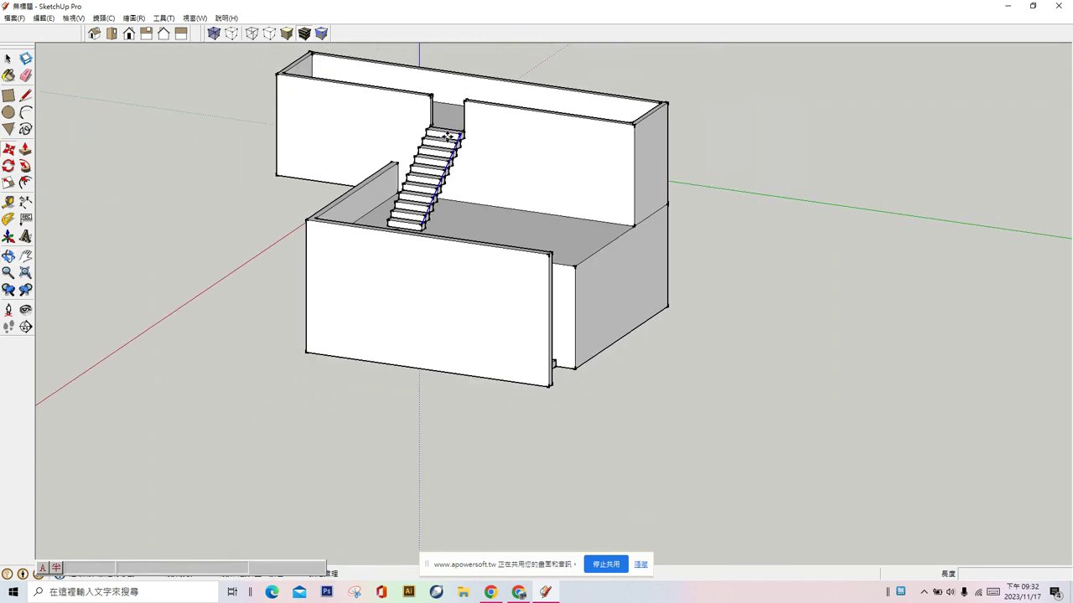
scroll(448, 123, "up", 3)
scroll(449, 123, "up", 2)
scroll(495, 155, "up", 2)
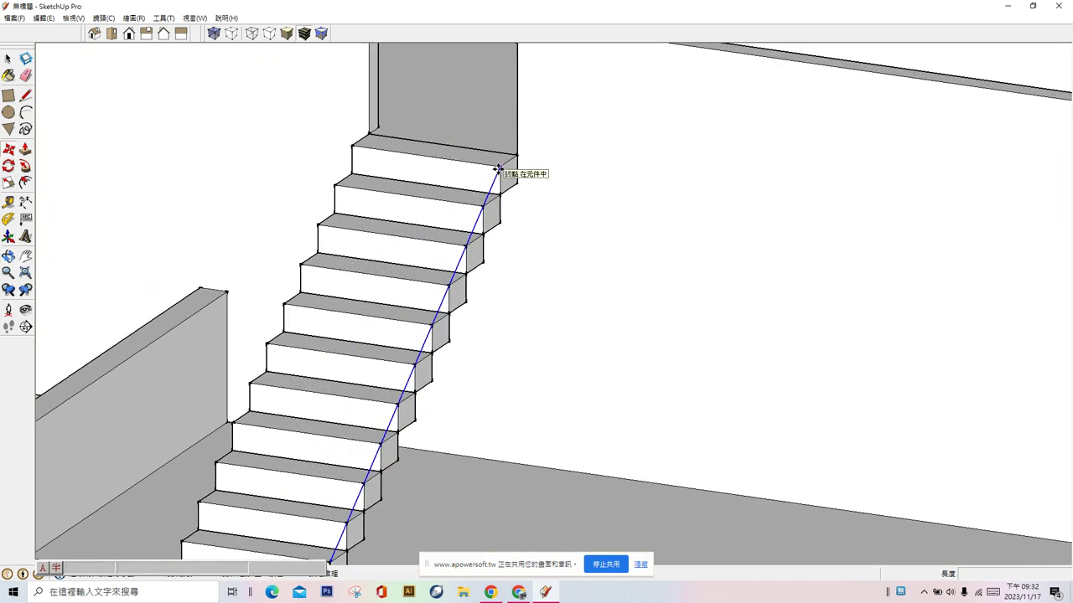
left_click(500, 69)
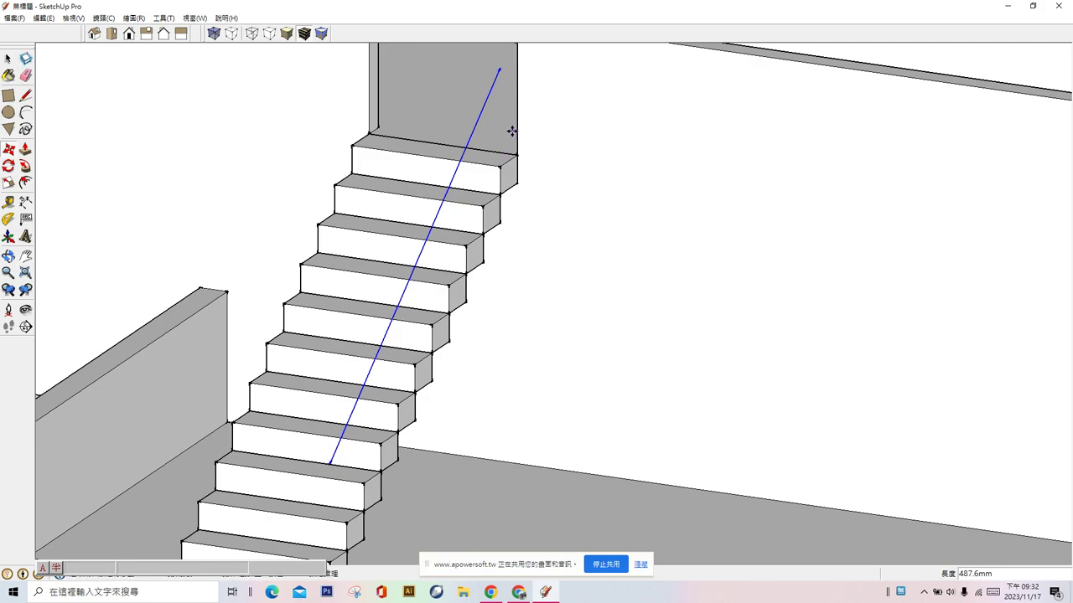
mouse_move(512, 131)
middle_mouse_down()
mouse_move(181, 116)
mouse_move(471, 211)
middle_mouse_up()
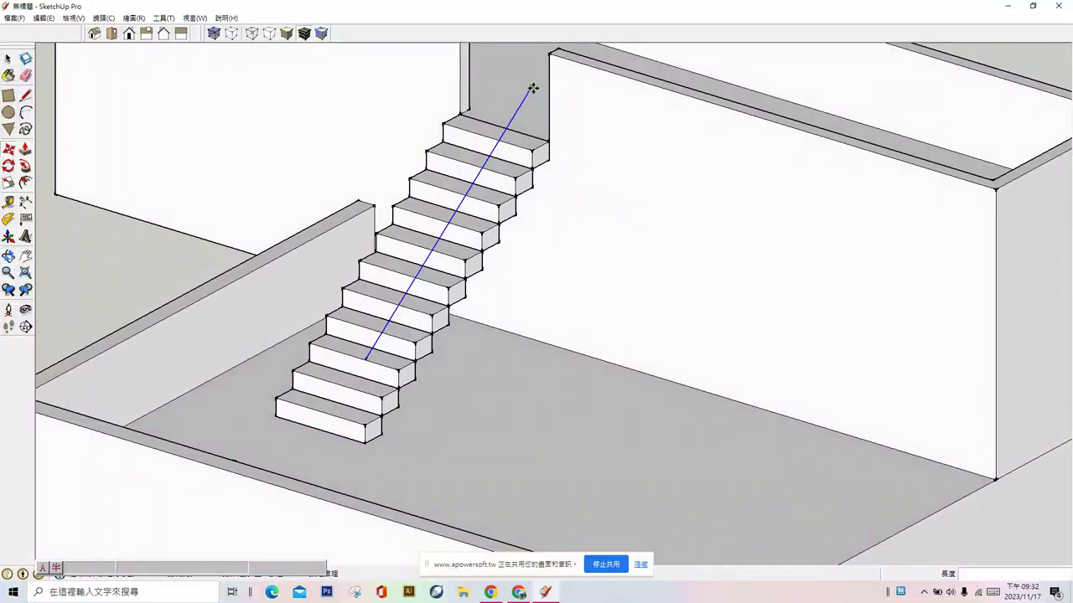
Step: Move the diagonal edge so it sits on the top step's endpoint
left_click(533, 87)
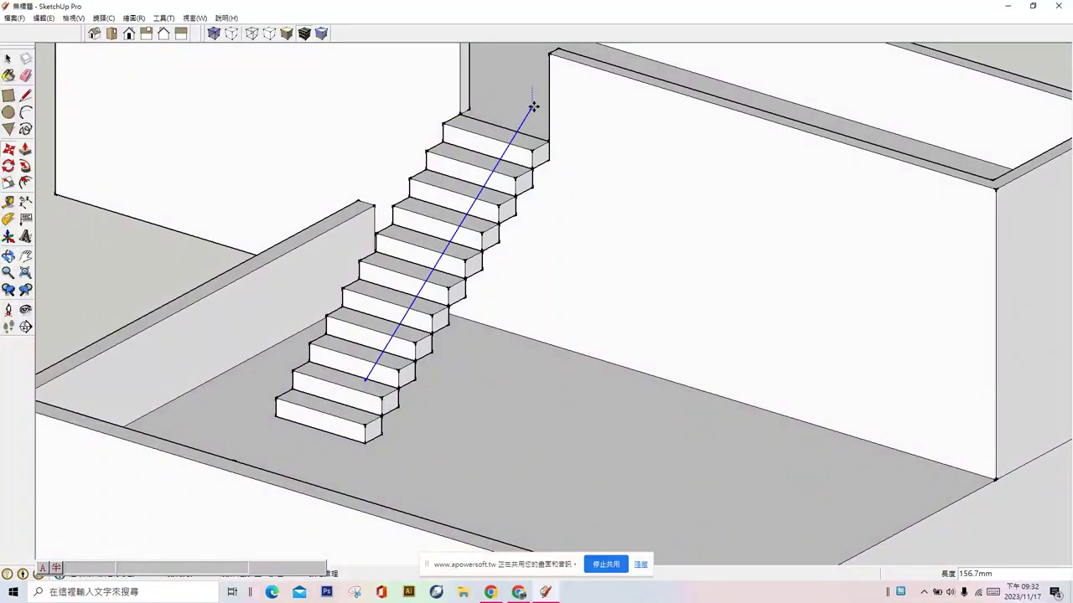
left_click(531, 105)
mouse_move(575, 192)
middle_mouse_down()
mouse_move(299, 125)
mouse_move(257, 92)
mouse_move(270, 75)
mouse_move(550, 220)
middle_mouse_up()
Step: Draw a line continuing the diagonal from its lower end past the bottom step
left_click(25, 94)
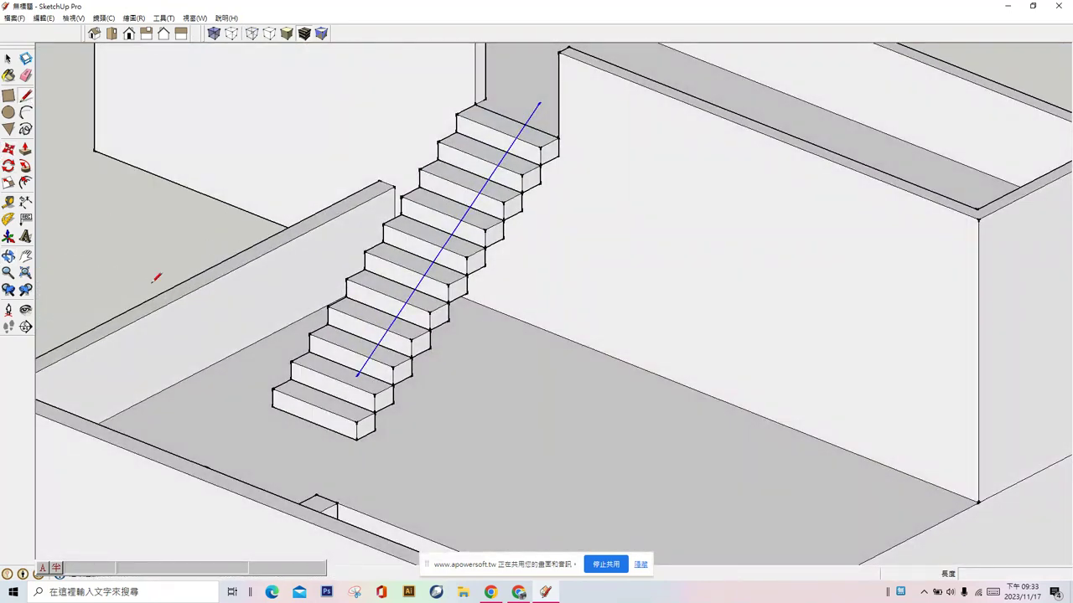
left_click(357, 376)
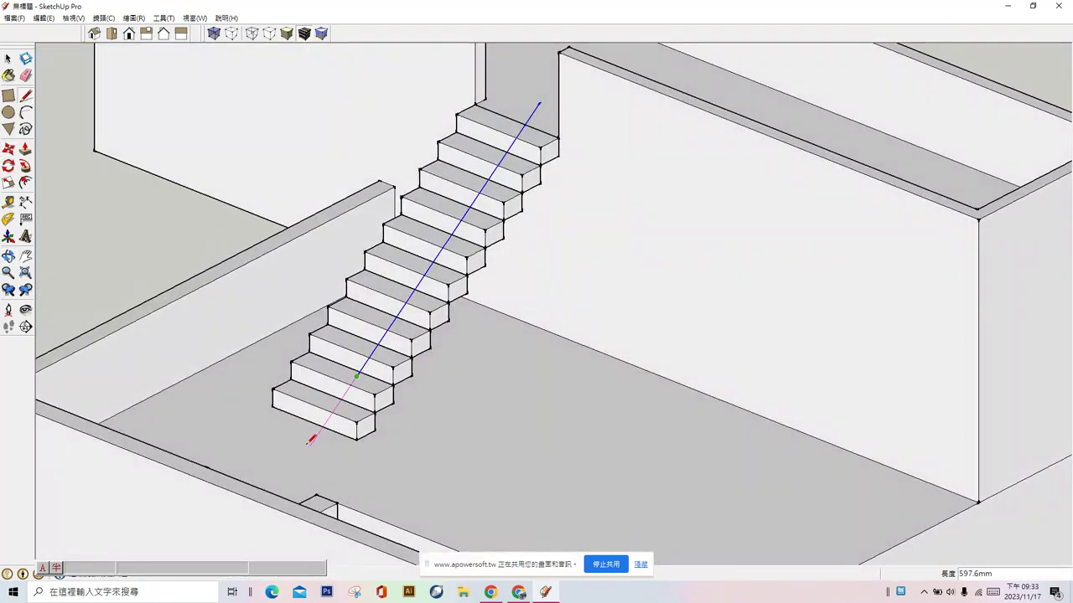
left_click(307, 444)
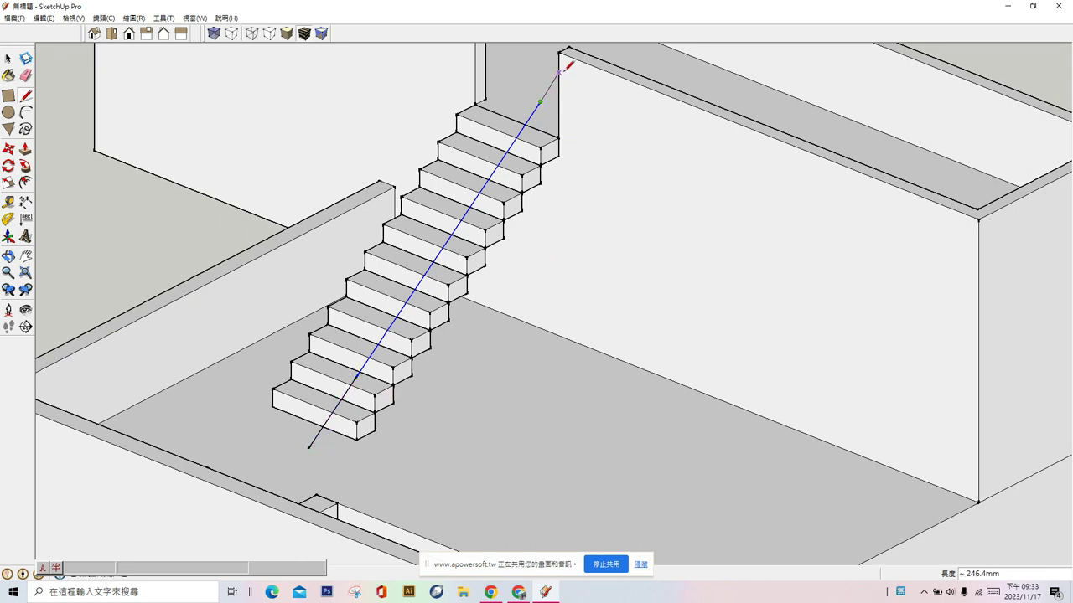
scroll(602, 72, "down", 3)
scroll(637, 109, "down", 2)
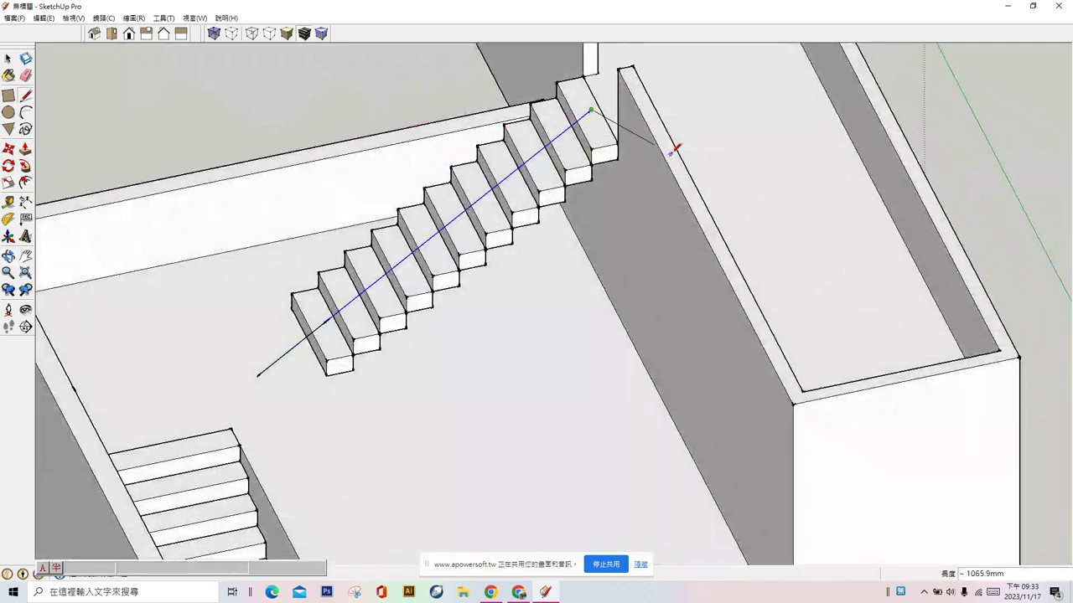
scroll(677, 134, "down", 3)
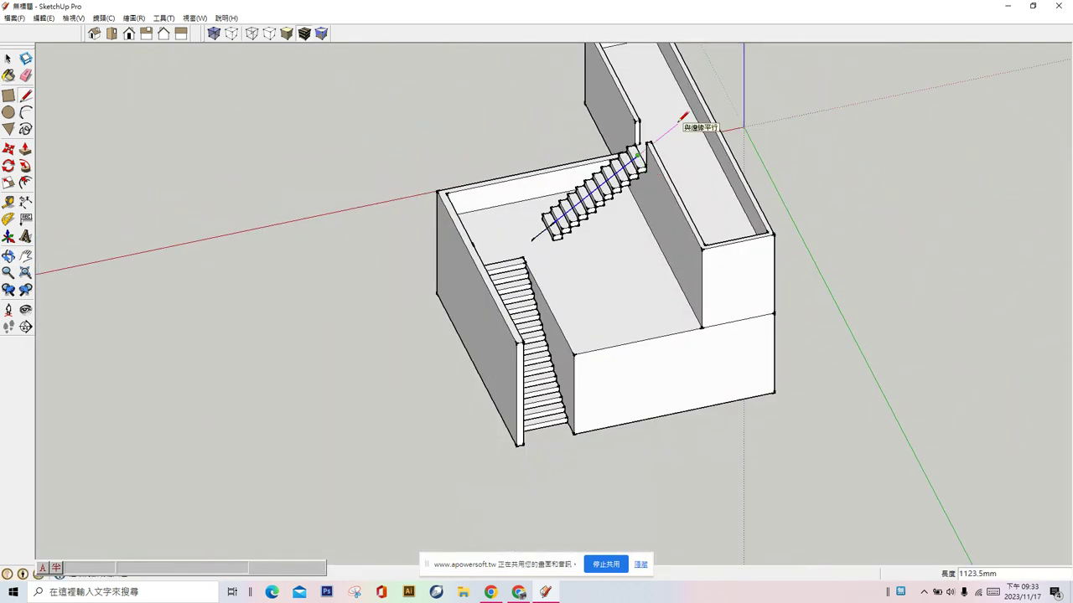
left_click(8, 59)
scroll(653, 193, "up", 2)
scroll(597, 147, "up", 4)
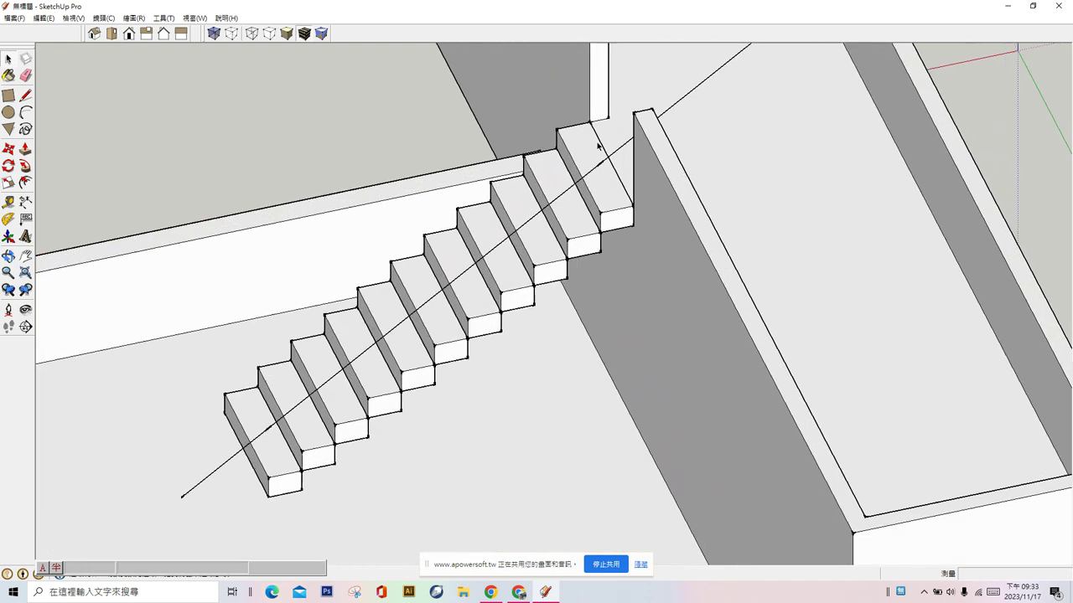
Step: Draw a vertical line from the bottom step's front corner up to the diagonal guide line
mouse_move(350, 434)
middle_mouse_down()
mouse_move(324, 307)
mouse_move(328, 407)
mouse_move(306, 240)
mouse_move(234, 223)
mouse_move(213, 203)
mouse_move(234, 213)
middle_mouse_up()
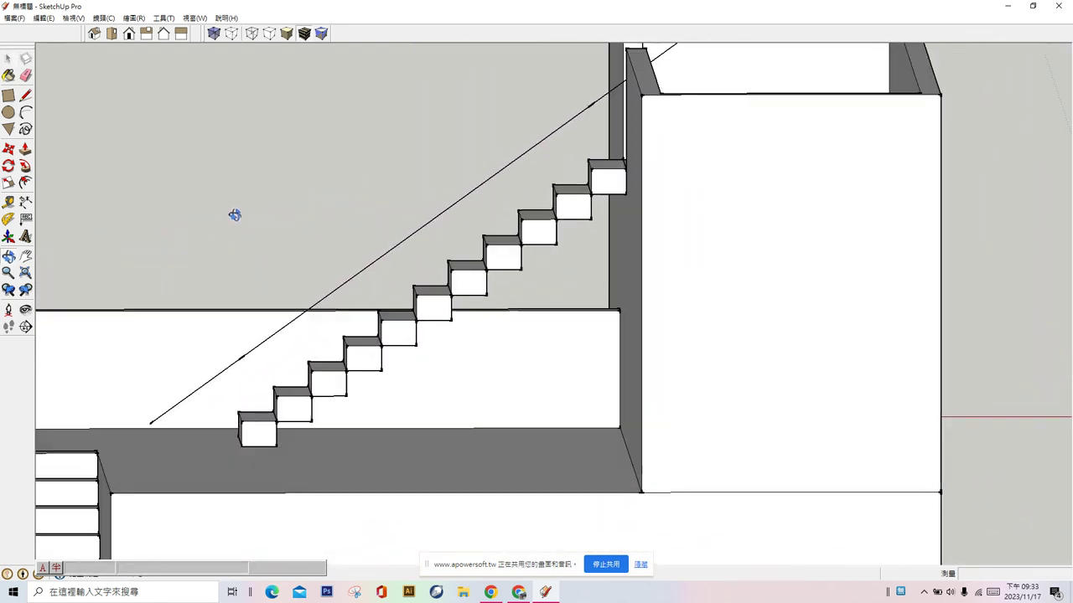
left_click(24, 97)
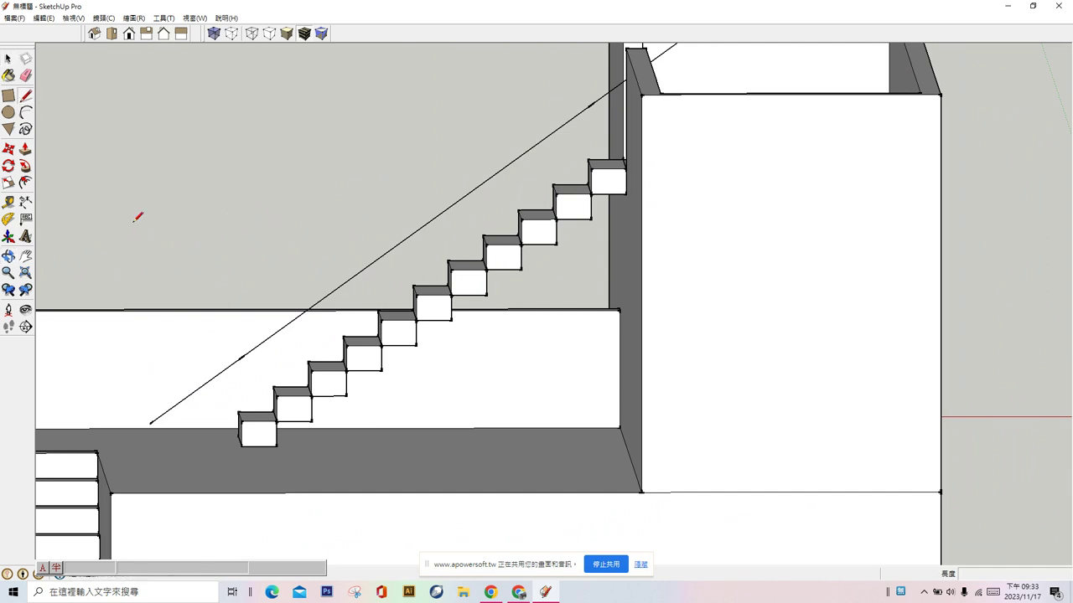
left_click(258, 419)
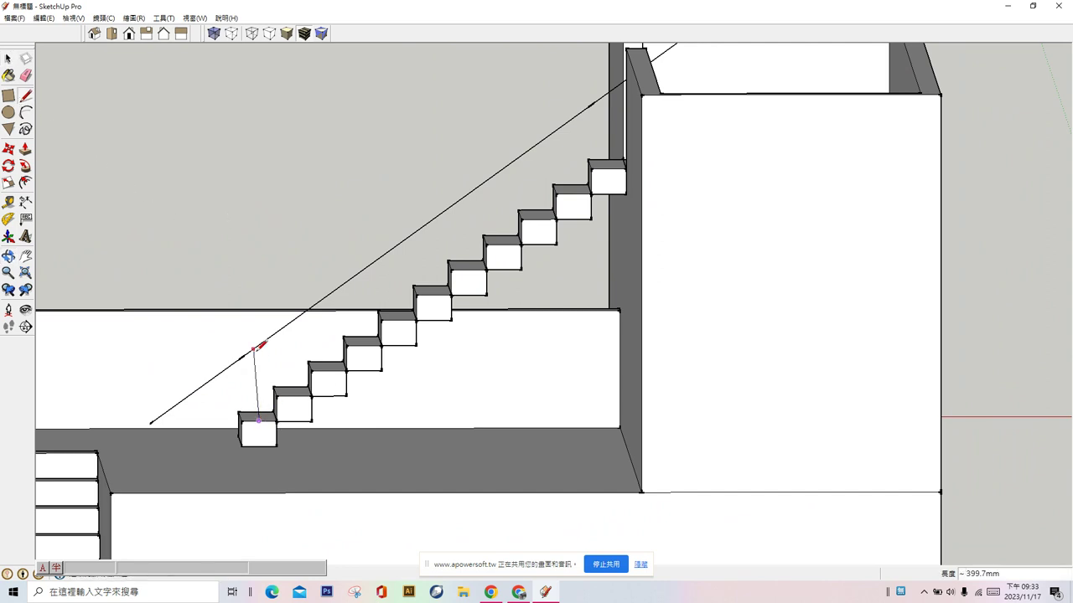
scroll(259, 342, "up", 2)
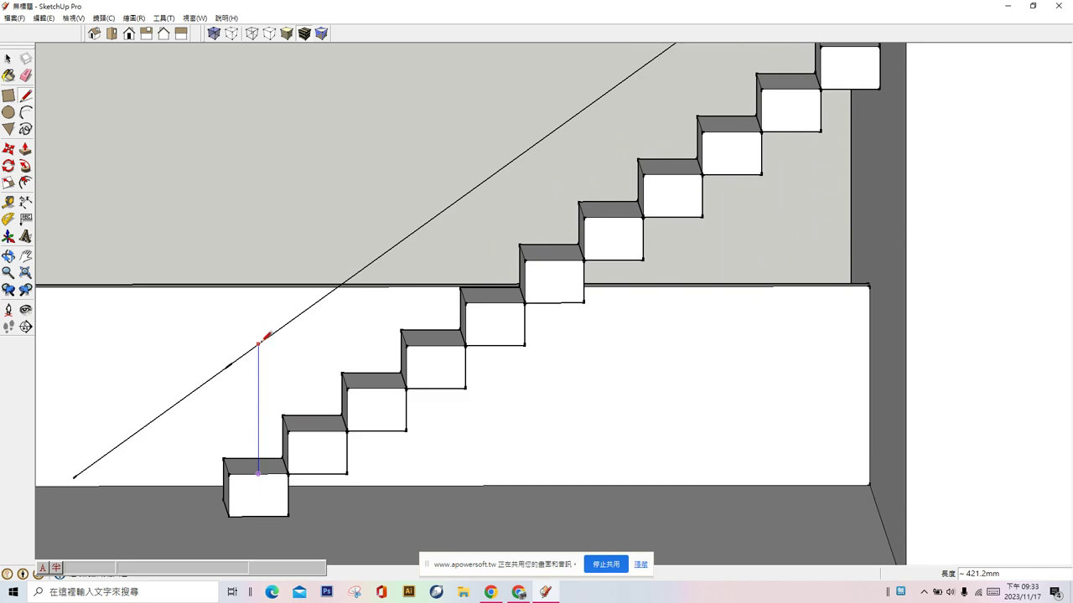
left_click(259, 344)
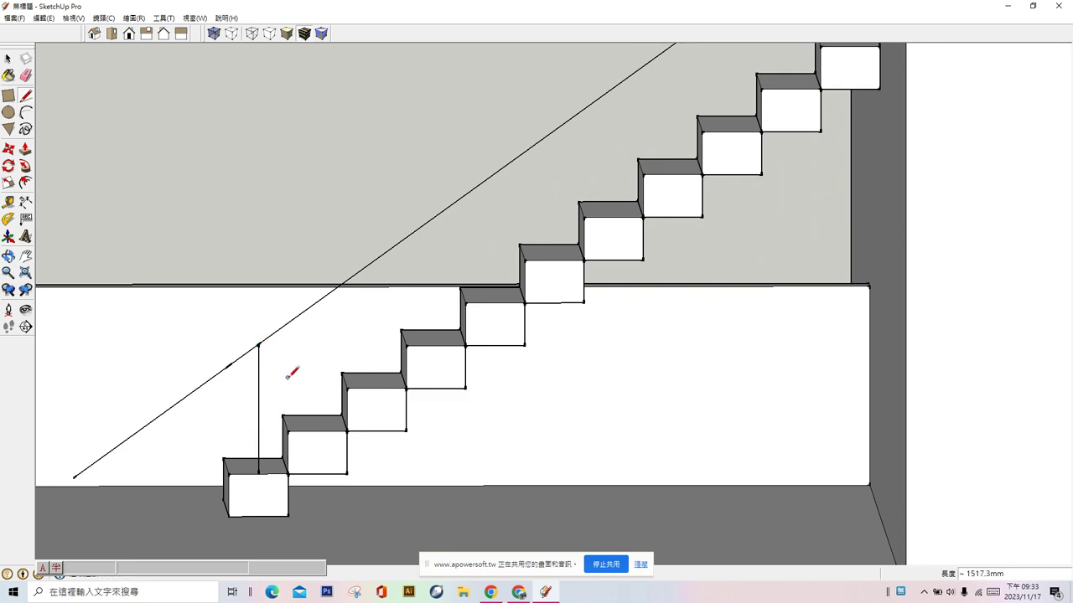
mouse_move(290, 372)
middle_mouse_down()
mouse_move(335, 428)
mouse_move(372, 426)
mouse_move(359, 411)
mouse_move(407, 445)
middle_mouse_up()
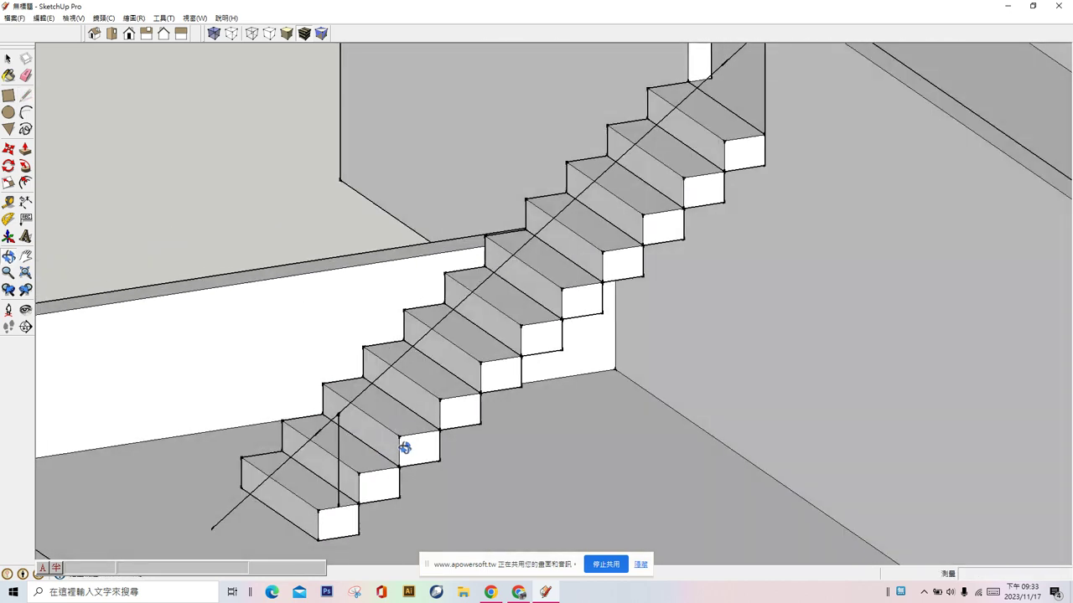
scroll(406, 438, "down", 2)
scroll(642, 214, "down", 2)
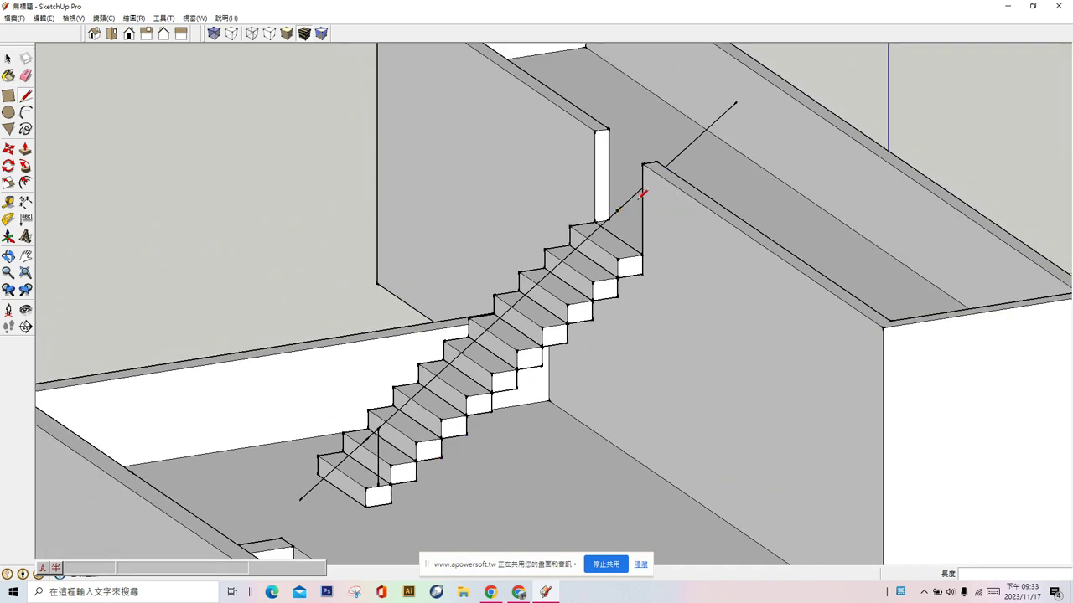
scroll(643, 200, "up", 1)
scroll(644, 193, "up", 2)
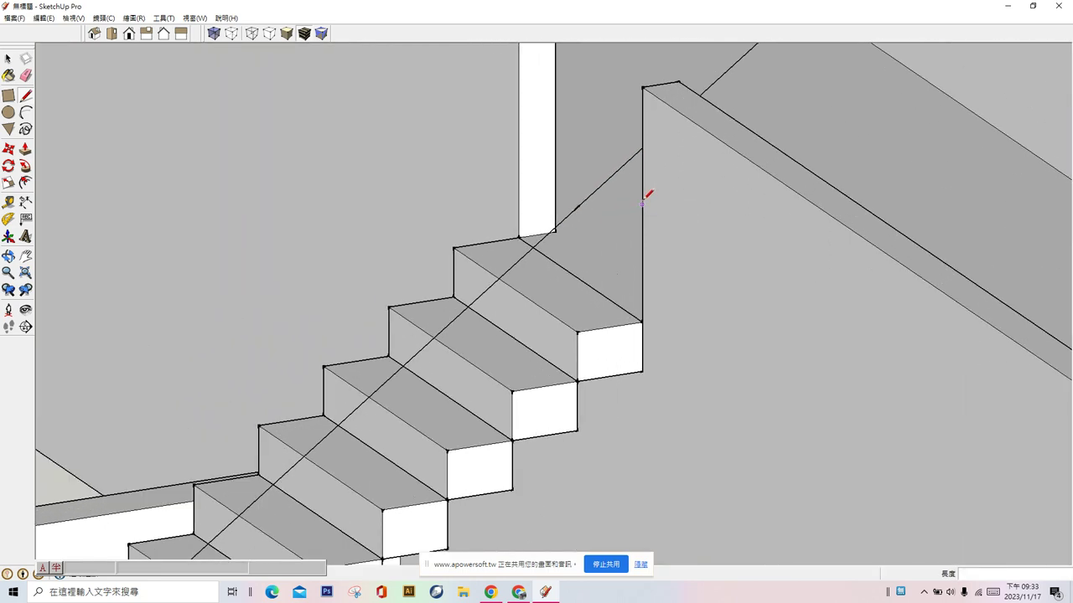
scroll(643, 186, "up", 1)
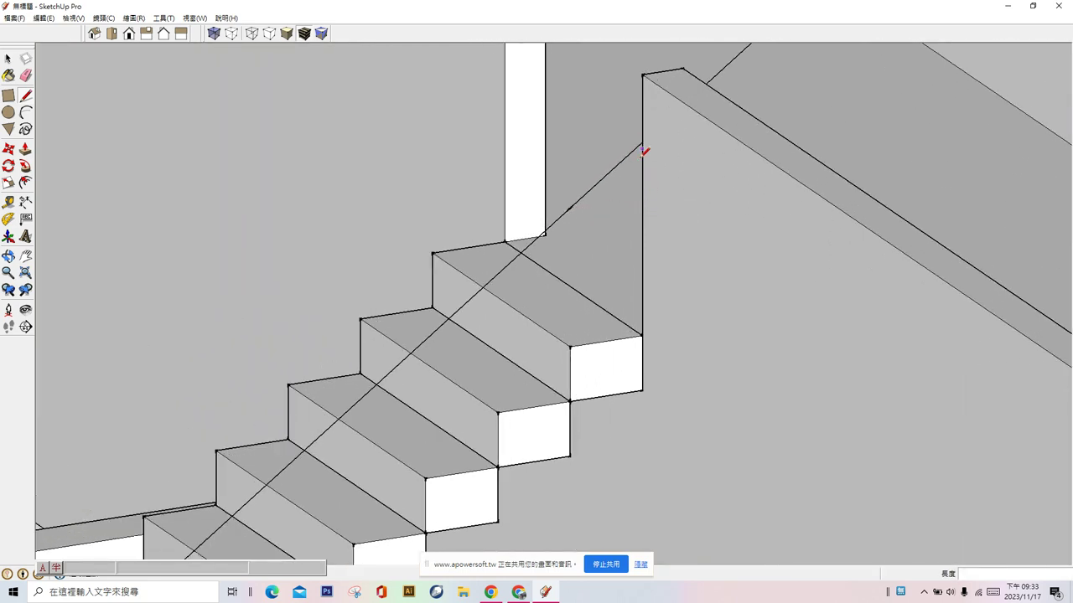
scroll(642, 148, "down", 2)
scroll(642, 162, "down", 2)
scroll(637, 173, "down", 2)
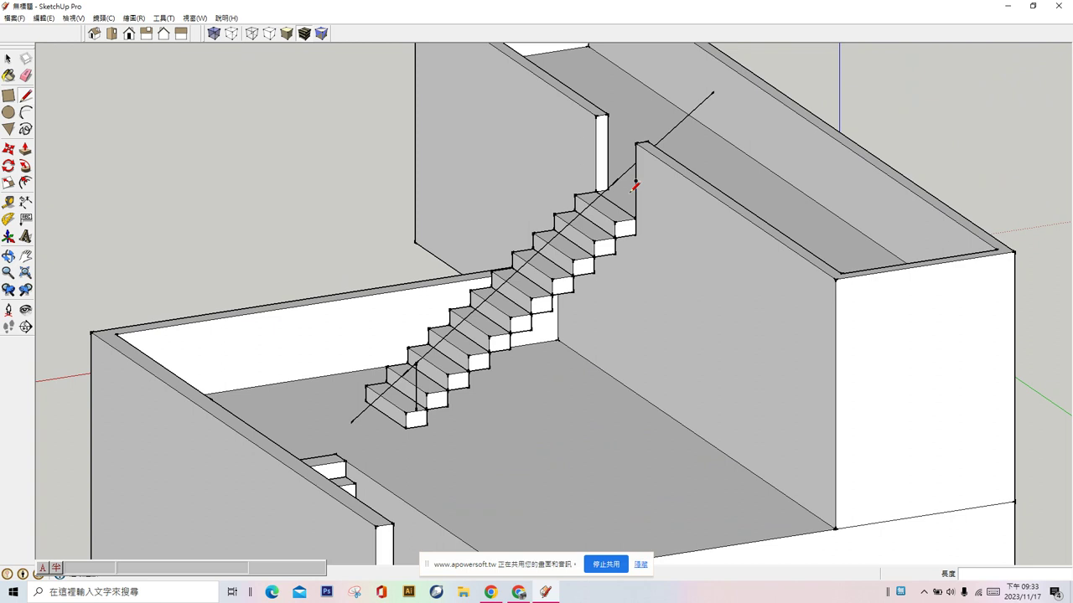
Step: Split the diagonal where it meets the wall and erase its extension past the top step
left_click(25, 76)
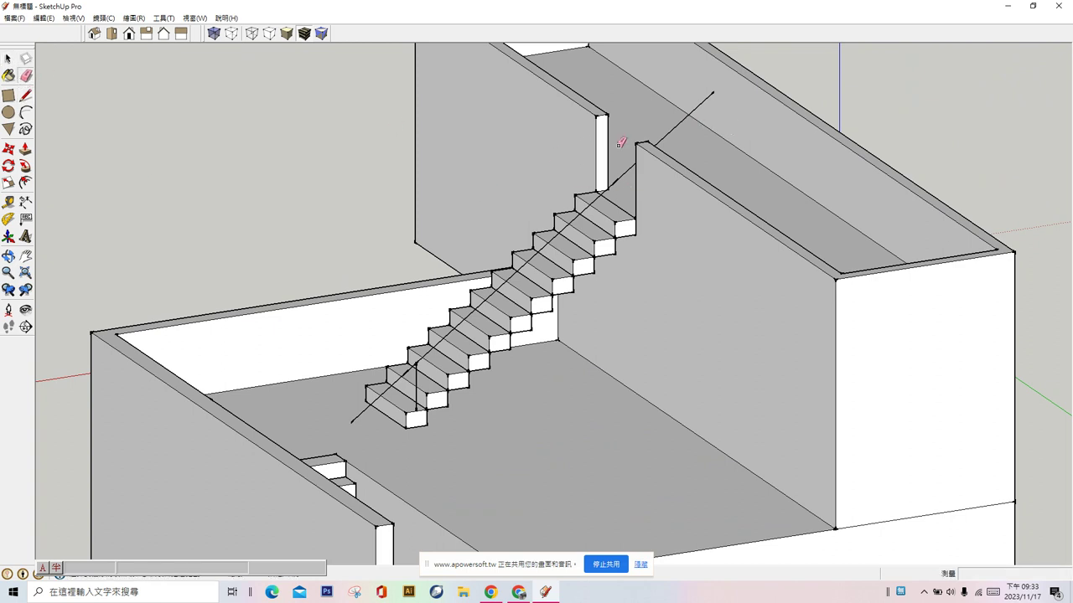
left_click(25, 96)
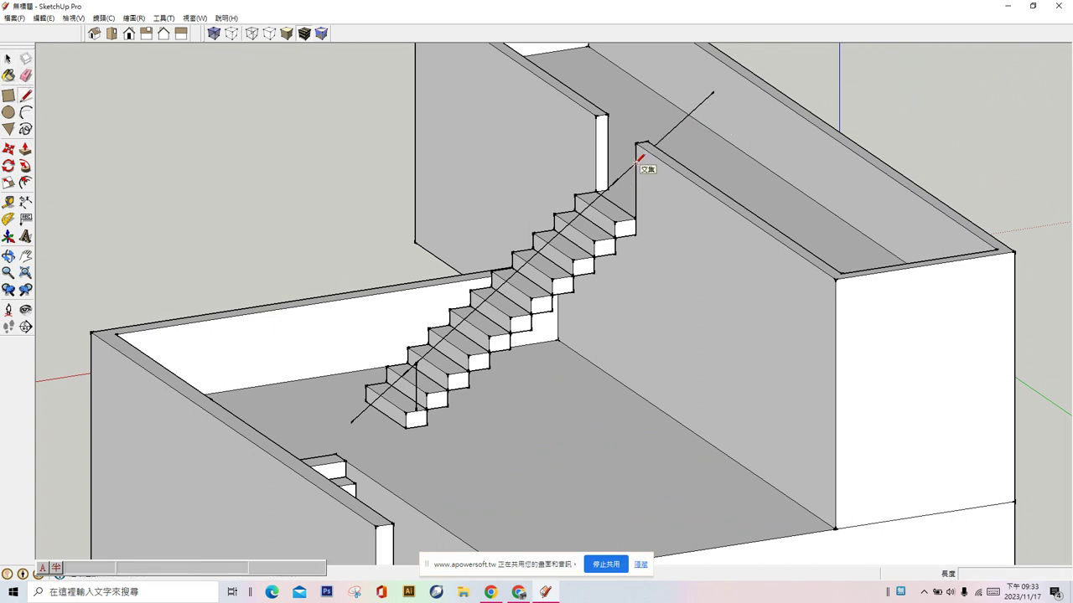
left_click(636, 163)
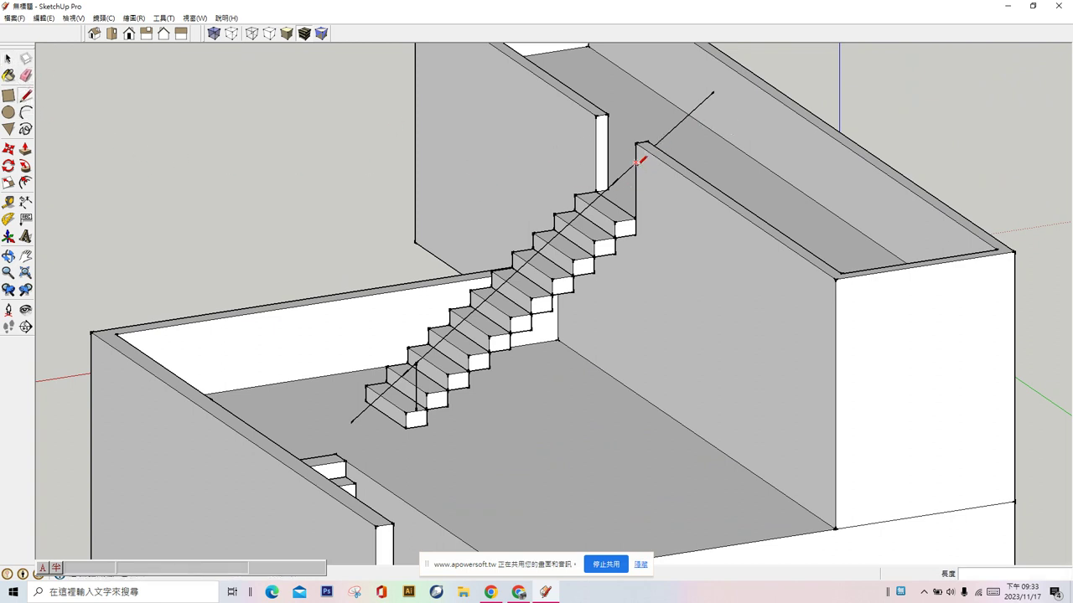
left_click(25, 76)
left_click(686, 111)
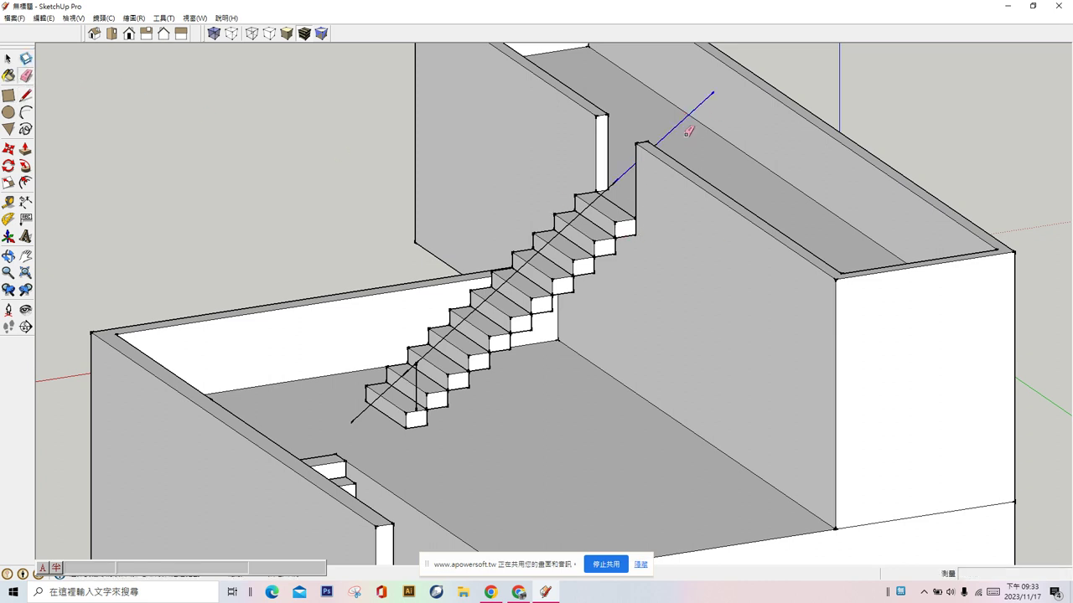
scroll(638, 184, "up", 1)
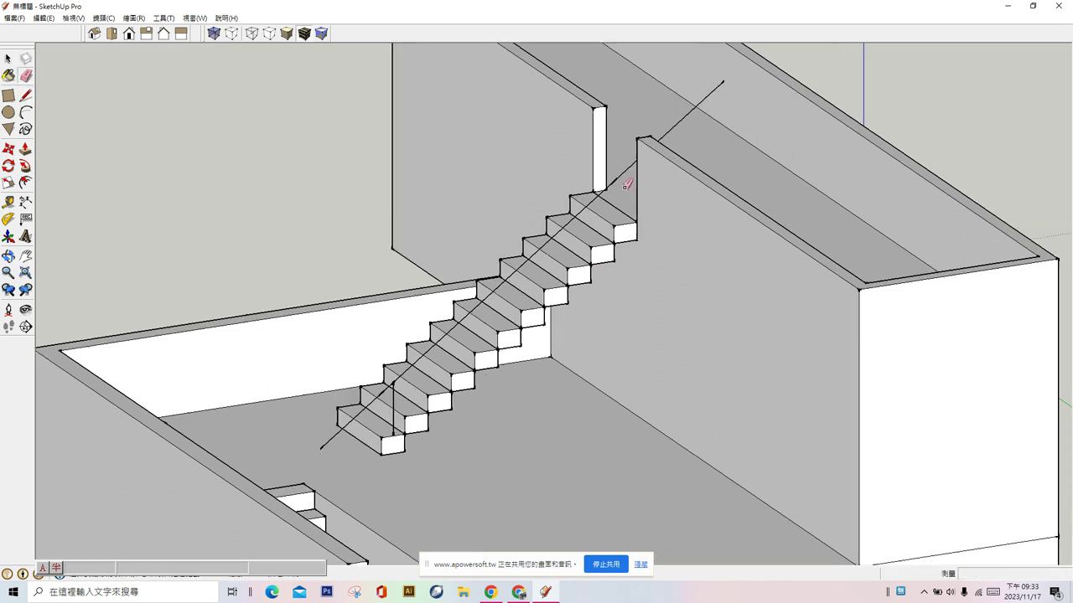
scroll(628, 184, "up", 3)
Step: Split the diagonal at its endpoint by the wall and erase the leftover piece above the landing
left_click(27, 96)
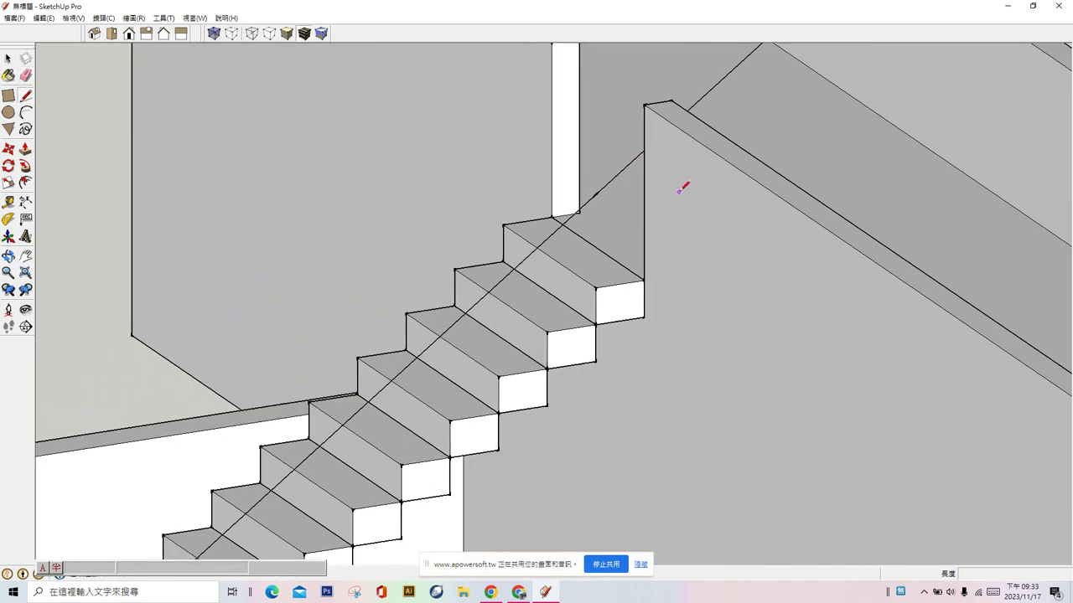
left_click(594, 195)
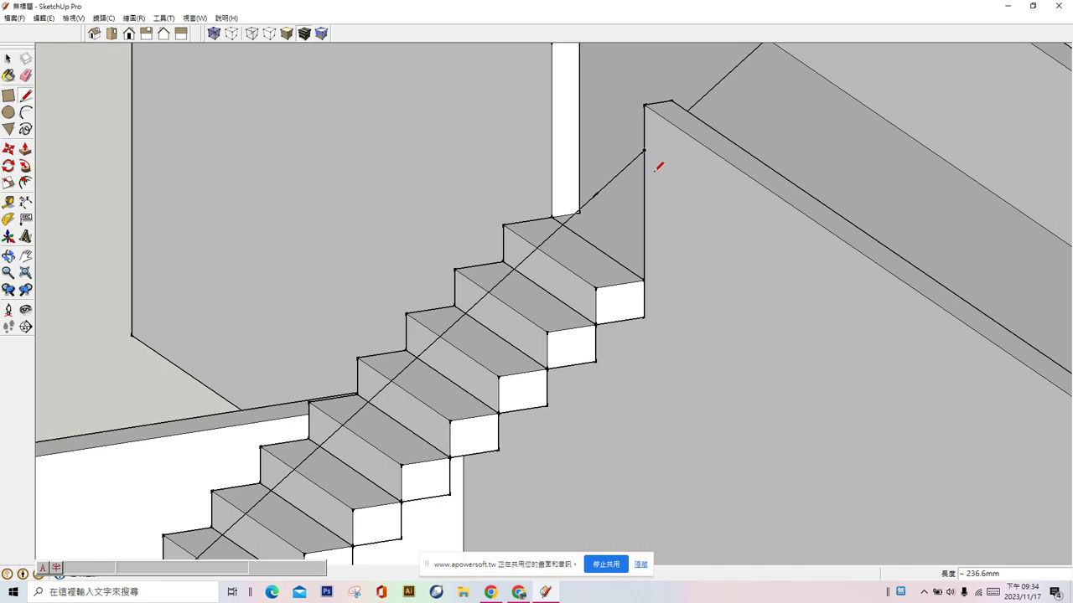
left_click(26, 76)
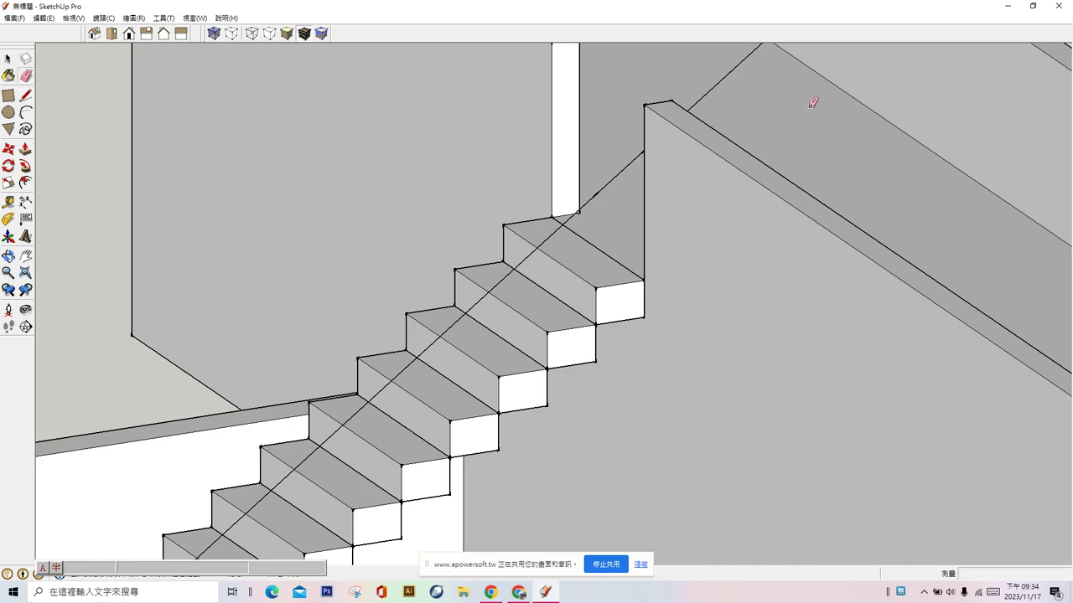
left_click(707, 87)
mouse_move(718, 101)
middle_mouse_down()
mouse_move(695, 163)
mouse_move(1071, 188)
middle_mouse_up()
middle_click_drag(472, 230, 462, 139)
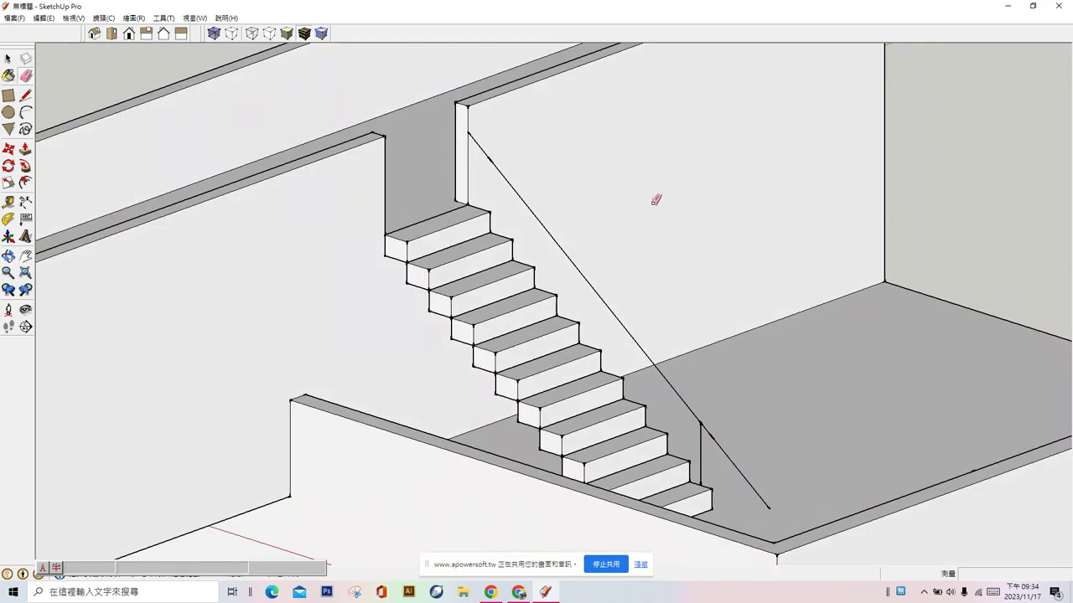
mouse_move(656, 200)
middle_mouse_down()
mouse_move(654, 210)
mouse_move(441, 211)
mouse_move(243, 196)
mouse_move(221, 233)
mouse_move(588, 509)
middle_mouse_up()
Step: Erase the diagonal's extension below the bottom step
scroll(588, 509, "up", 3)
middle_click_drag(542, 472, 288, 472)
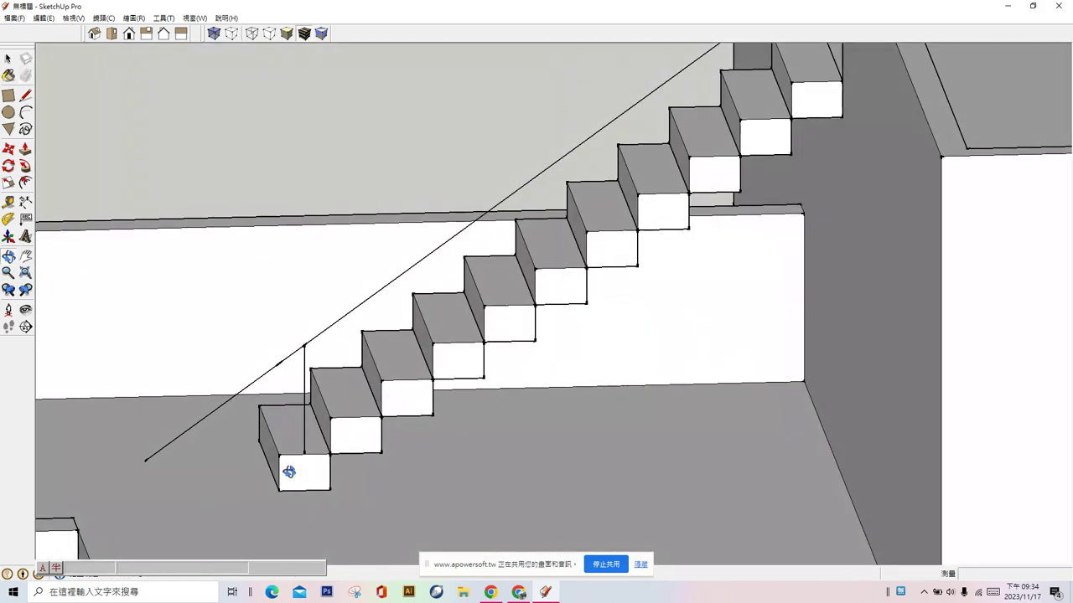
left_click(266, 370)
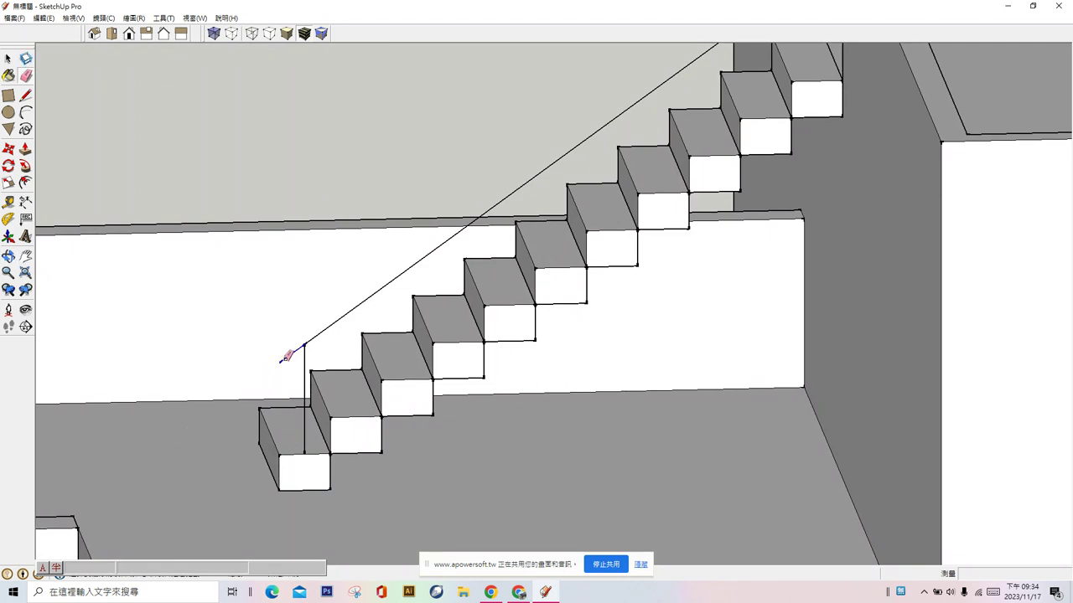
mouse_move(288, 376)
middle_mouse_down()
mouse_move(357, 439)
mouse_move(565, 486)
mouse_move(561, 440)
mouse_move(294, 350)
mouse_move(233, 358)
middle_mouse_up()
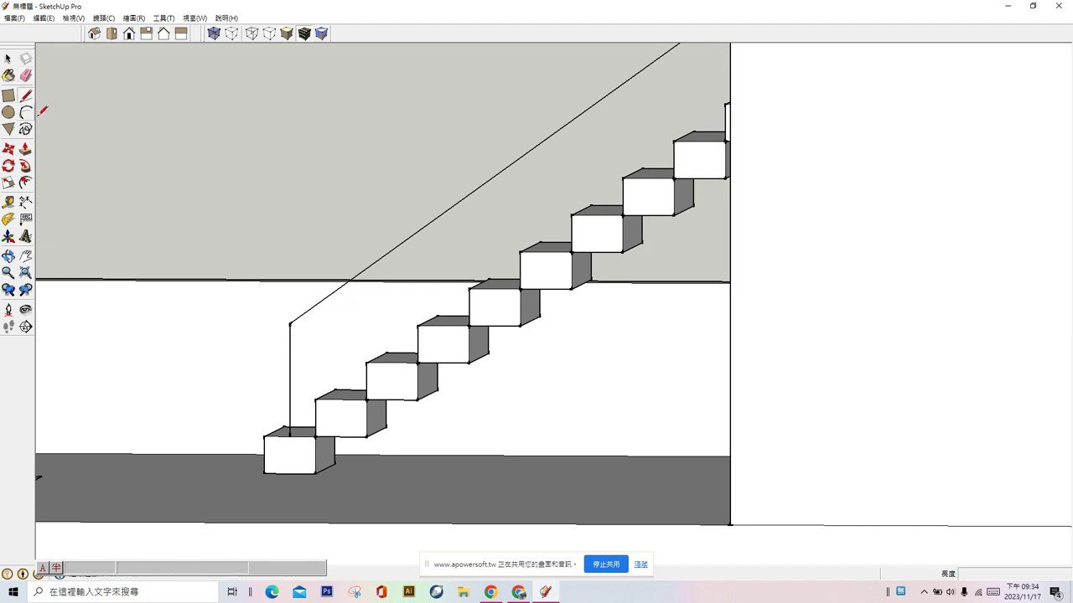
Step: Draw a 150 segment from the top of the vertical line down along the vertical edge
scroll(275, 367, "up", 3)
scroll(276, 366, "up", 2)
mouse_move(276, 367)
middle_mouse_down()
mouse_move(350, 384)
mouse_move(364, 372)
middle_mouse_up()
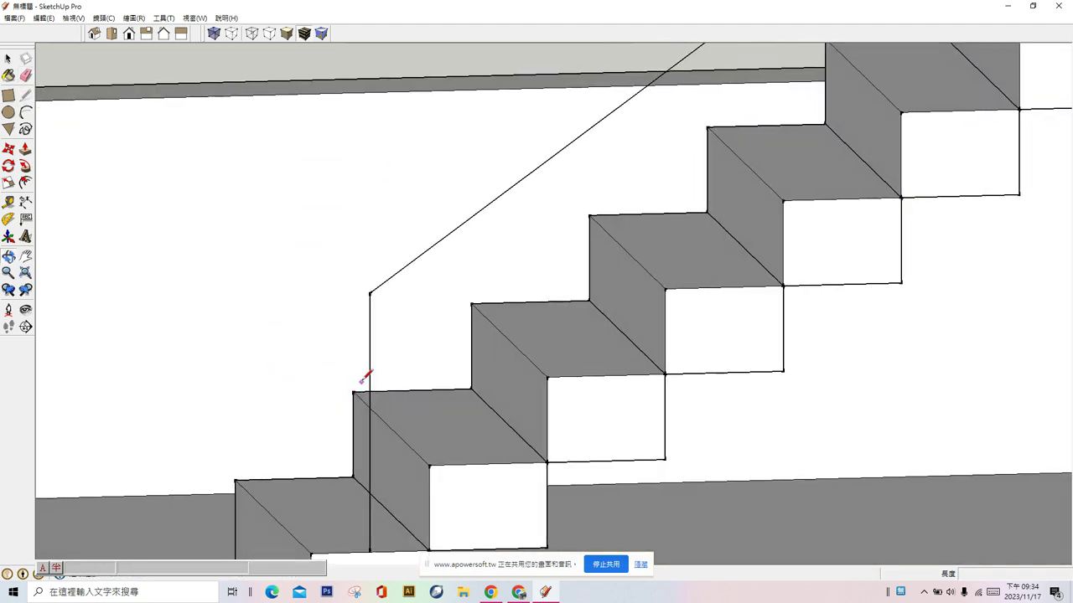
key("l")
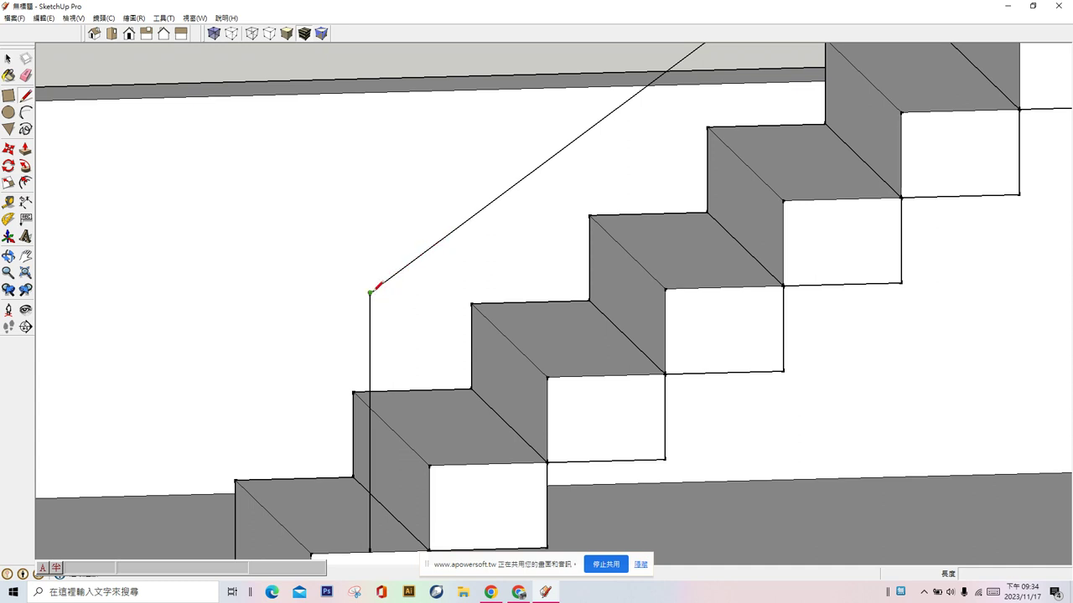
left_click(369, 293)
type("150")
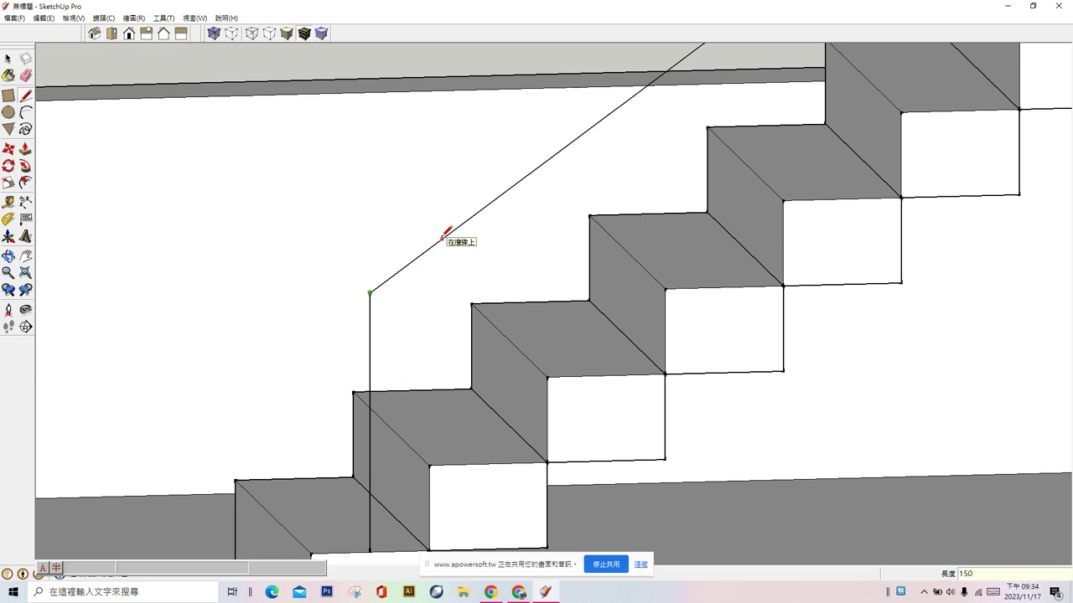
key("Return")
left_click(370, 293)
Step: Draw an arc from the vertical line to the sloping line and erase the sharp corner edges
left_click(27, 113)
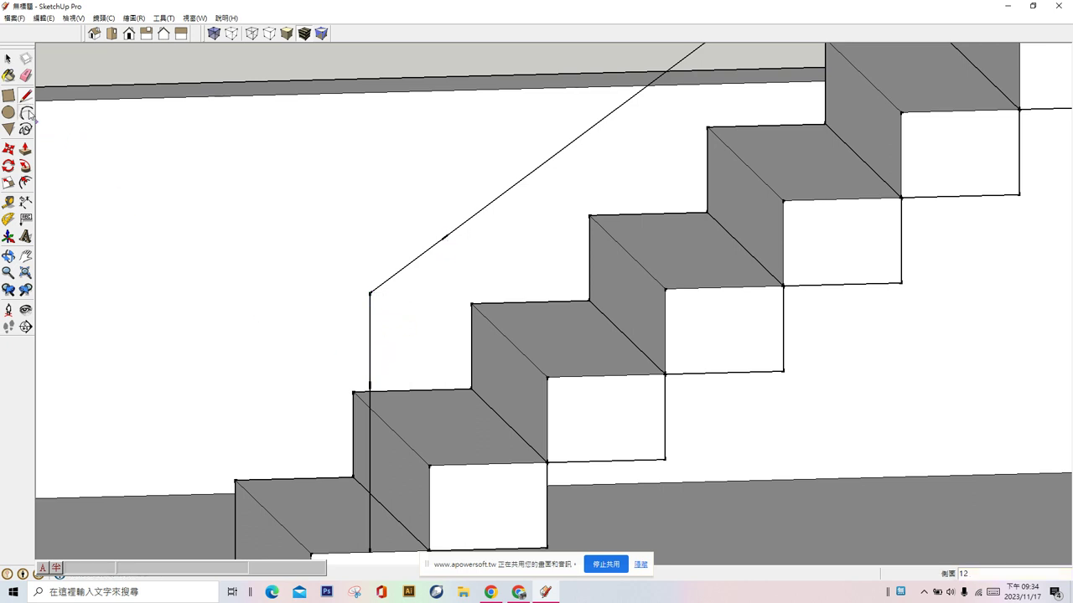
left_click(369, 385)
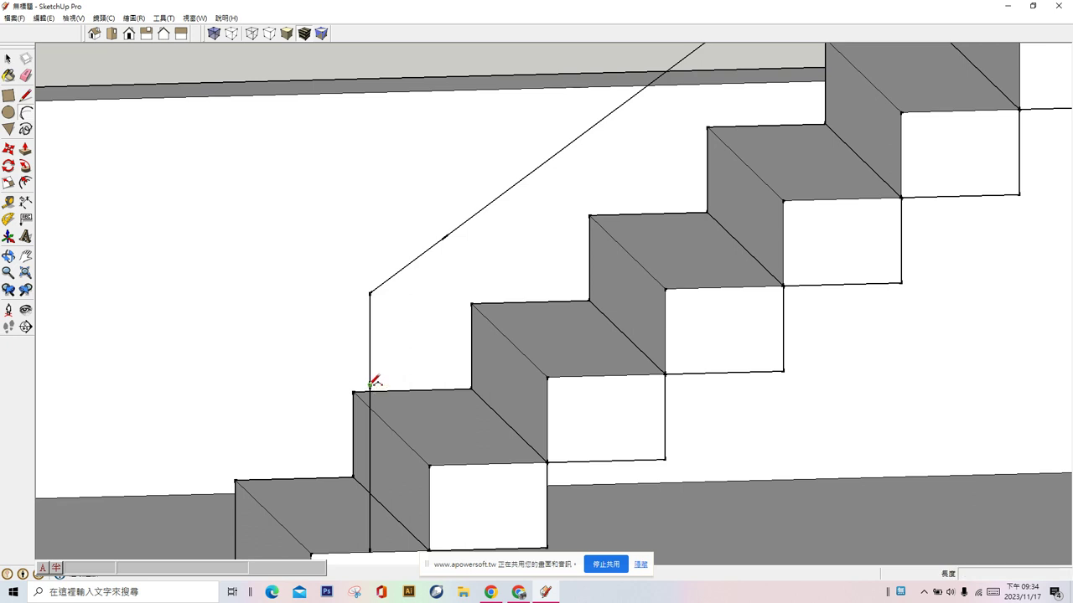
left_click(445, 238)
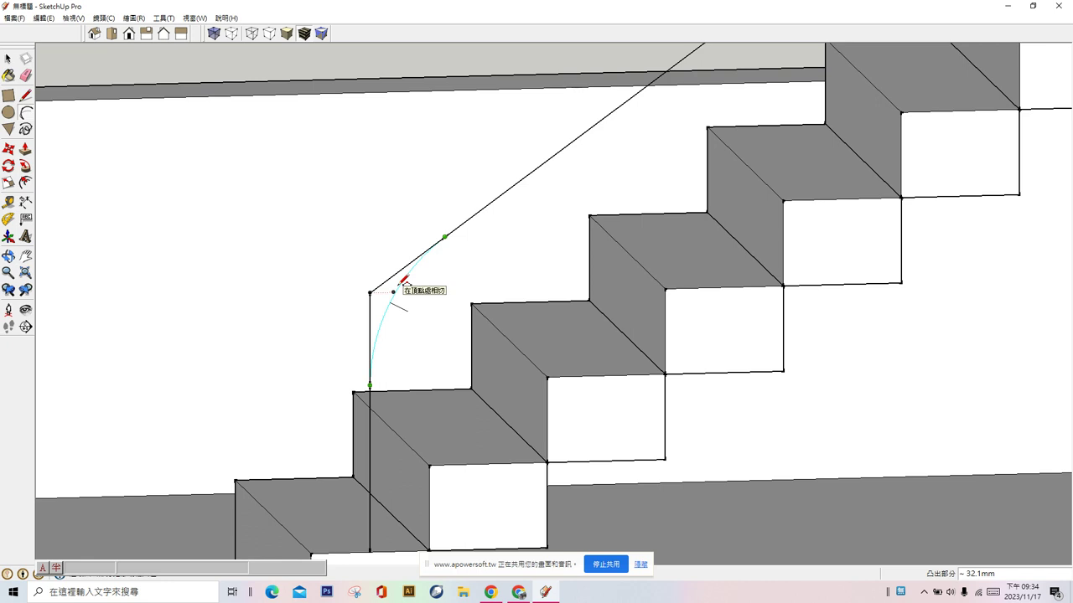
left_click(403, 281)
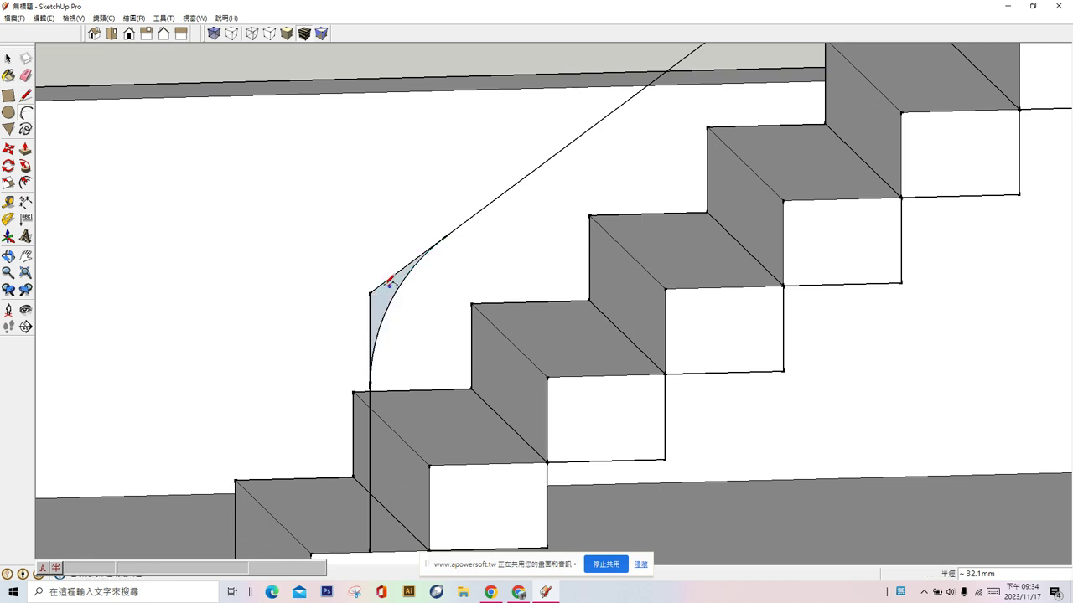
left_click(26, 75)
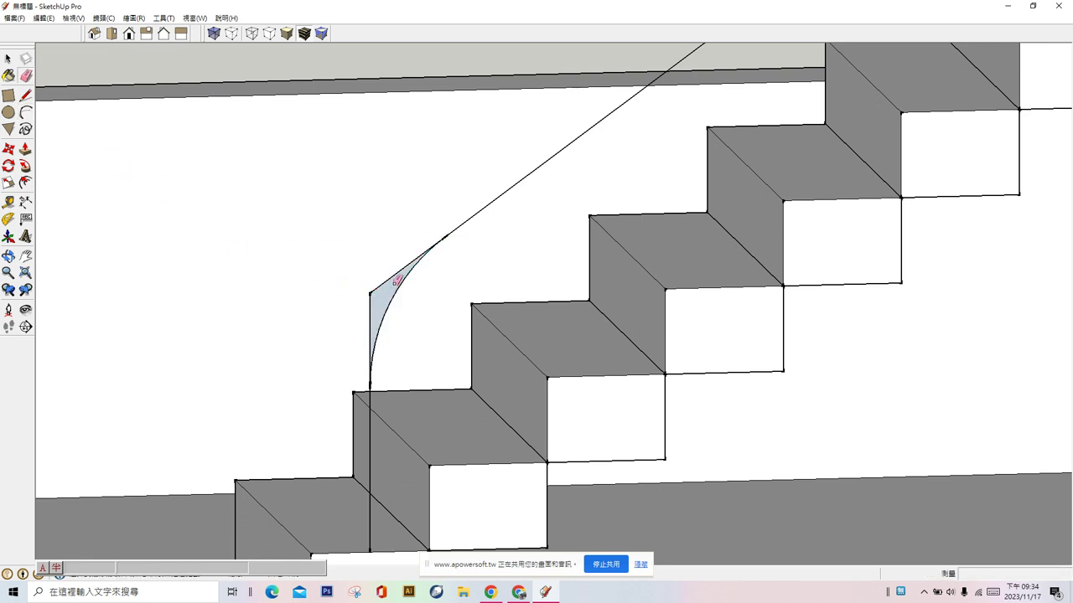
left_click_drag(384, 286, 367, 312)
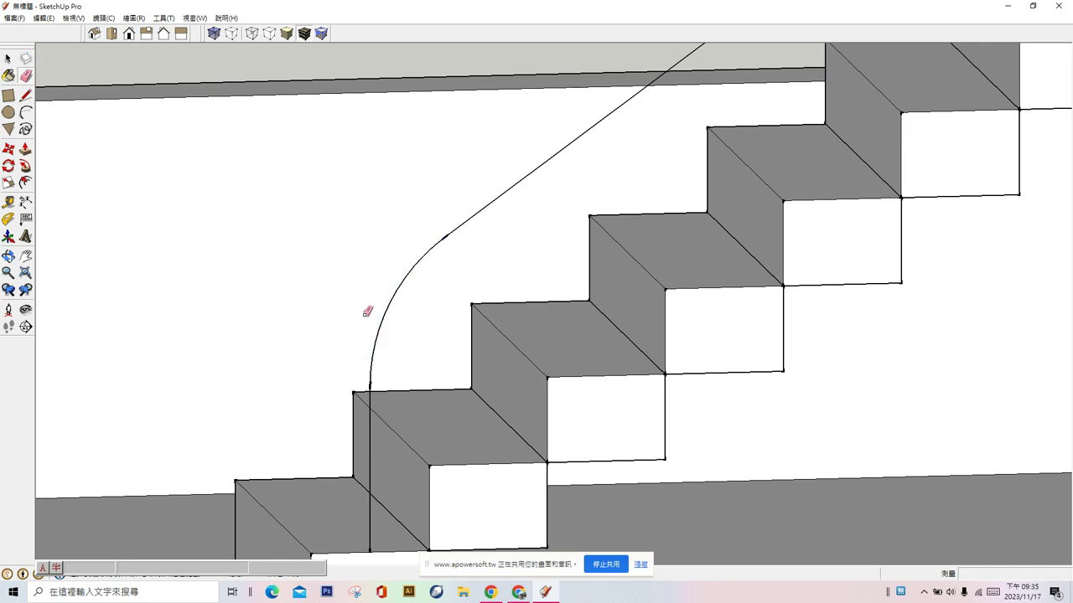
Step: Zoom out and orbit to a perspective view of the whole two-storey room and staircase
scroll(340, 274, "down", 2)
mouse_move(328, 287)
middle_mouse_down()
mouse_move(441, 330)
mouse_move(438, 384)
middle_mouse_up()
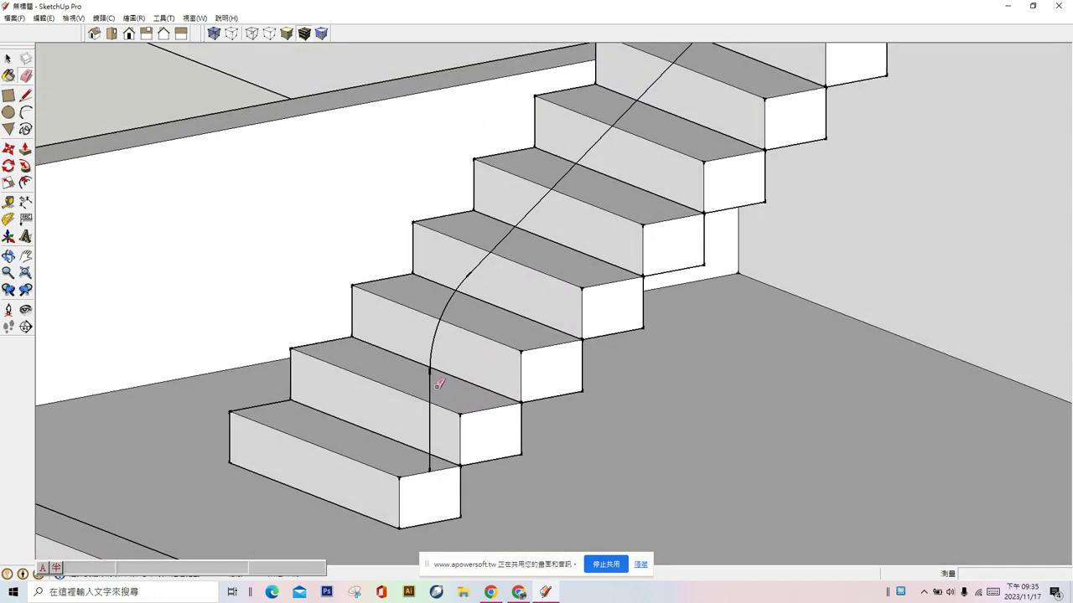
scroll(438, 225, "down", 3)
scroll(654, 239, "down", 2)
scroll(645, 247, "down", 2)
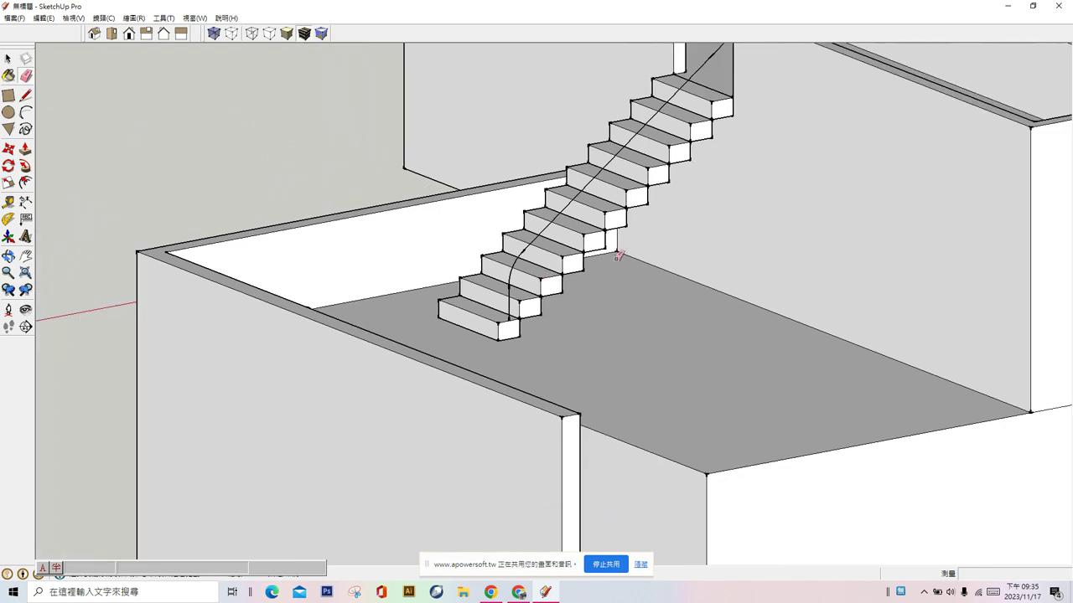
mouse_move(647, 254)
middle_mouse_down()
mouse_move(599, 269)
mouse_move(482, 249)
mouse_move(438, 229)
mouse_move(751, 280)
middle_mouse_up()
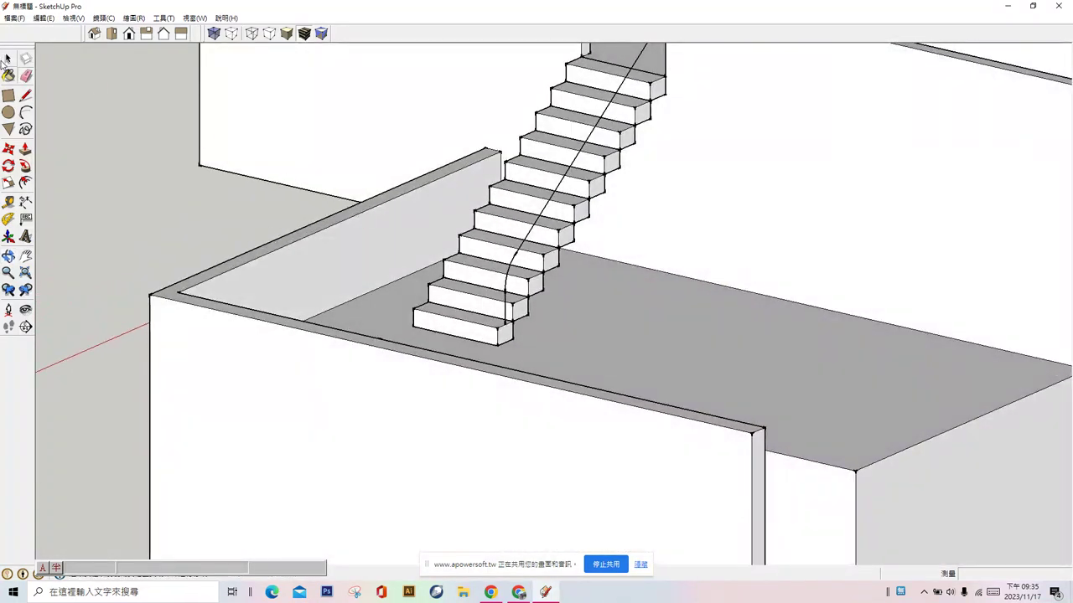
scroll(304, 177, "down", 1)
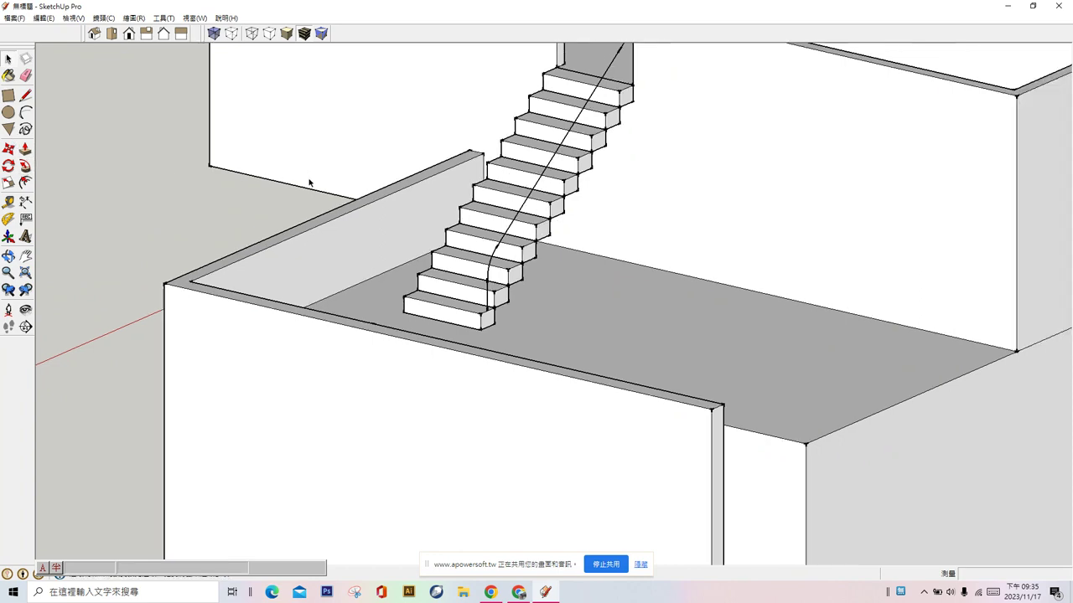
scroll(307, 179, "down", 3)
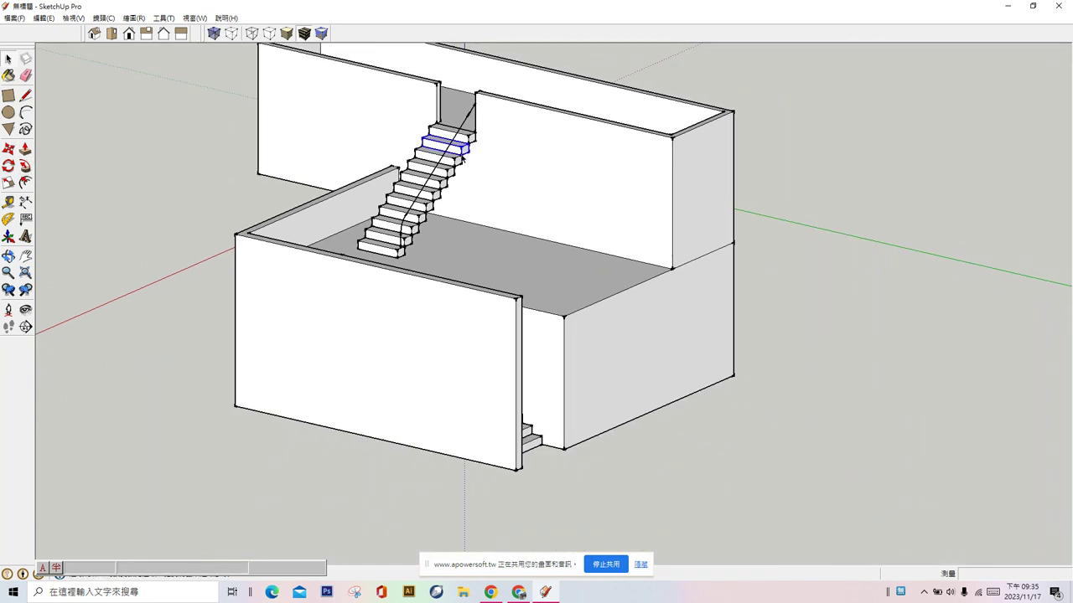
scroll(470, 170, "down", 3)
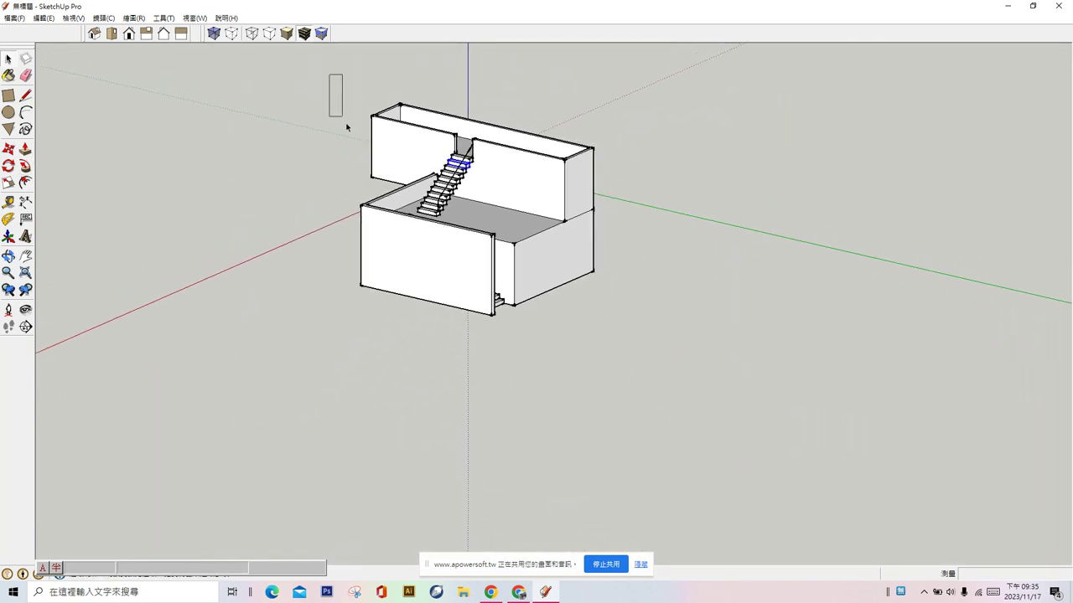
Step: Window-select the entire building, stairs and handrail curve
left_click_drag(347, 126, 675, 364)
scroll(413, 134, "up", 3)
scroll(438, 172, "up", 2)
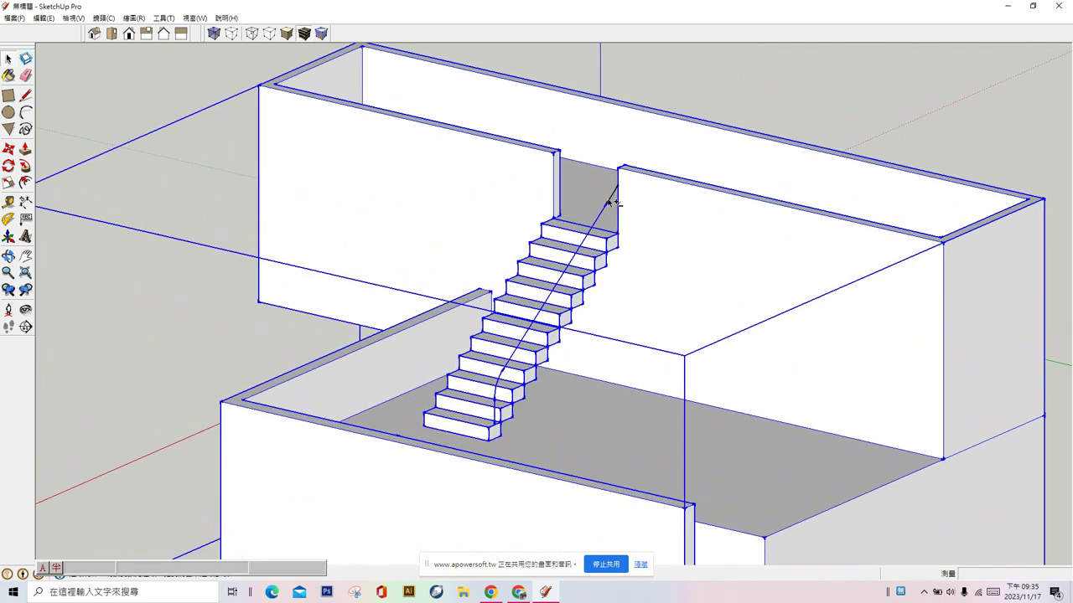
Step: Deselect the handrail curve and hide the building and stairs so only the curve stays visible
left_click(604, 210)
right_click(644, 256)
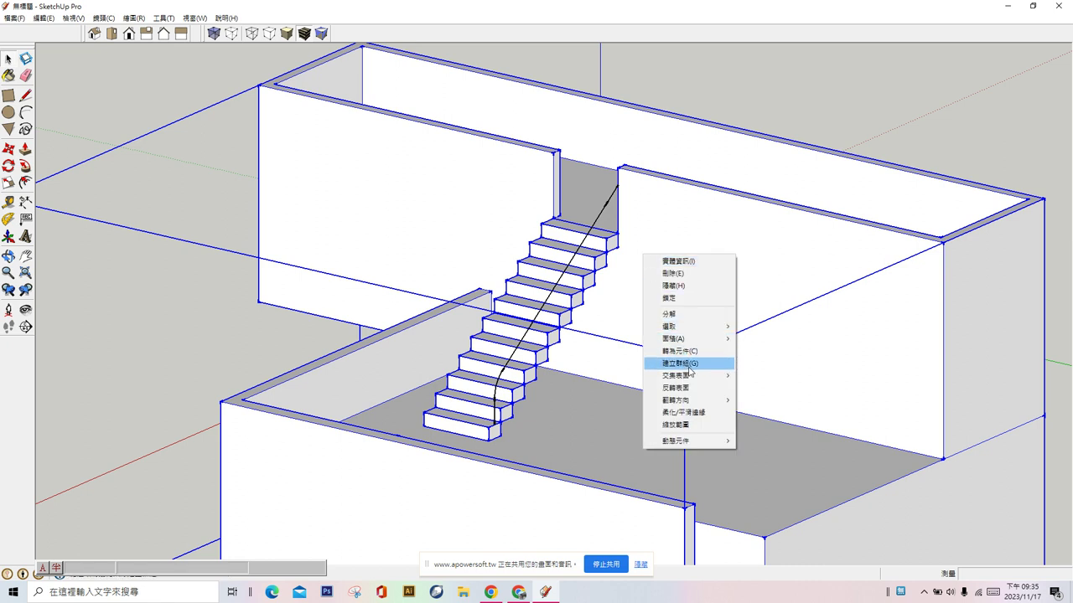
left_click(671, 286)
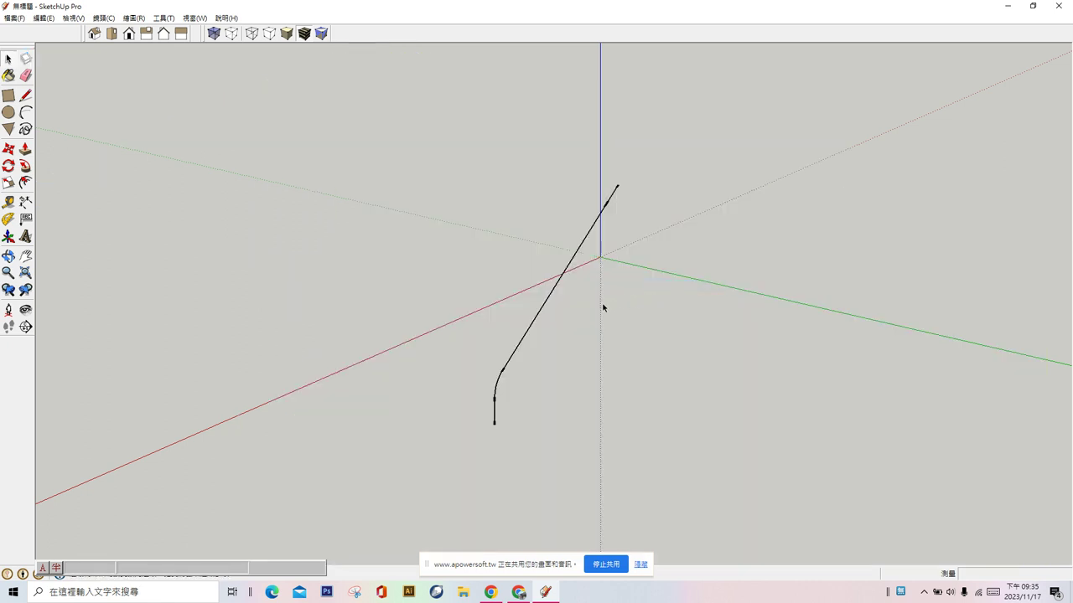
scroll(513, 451, "up", 3)
scroll(493, 409, "up", 2)
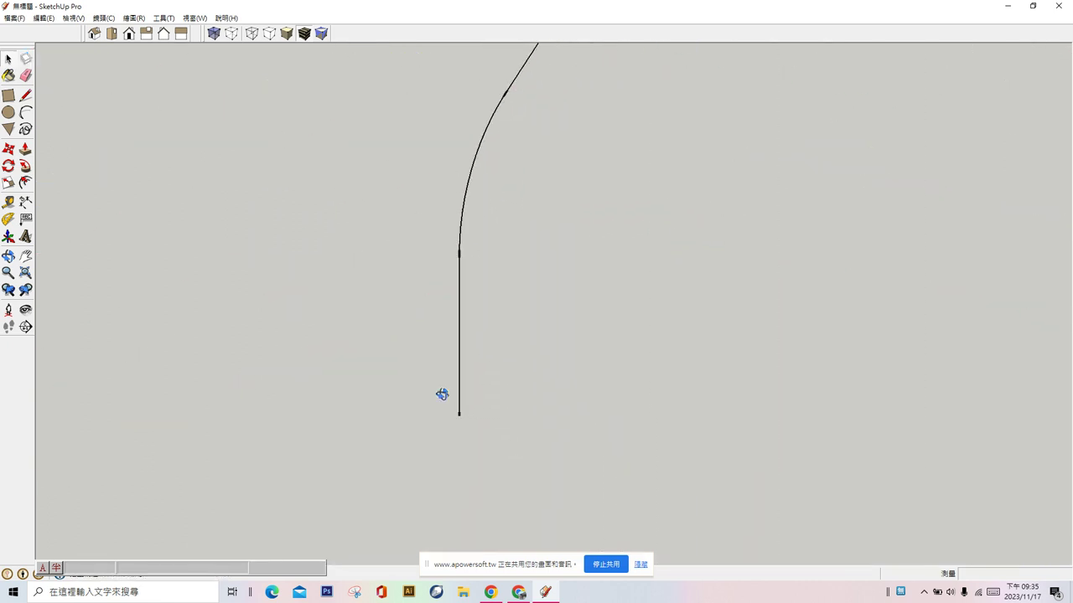
mouse_move(441, 393)
middle_mouse_down()
mouse_move(365, 416)
mouse_move(527, 491)
middle_mouse_up()
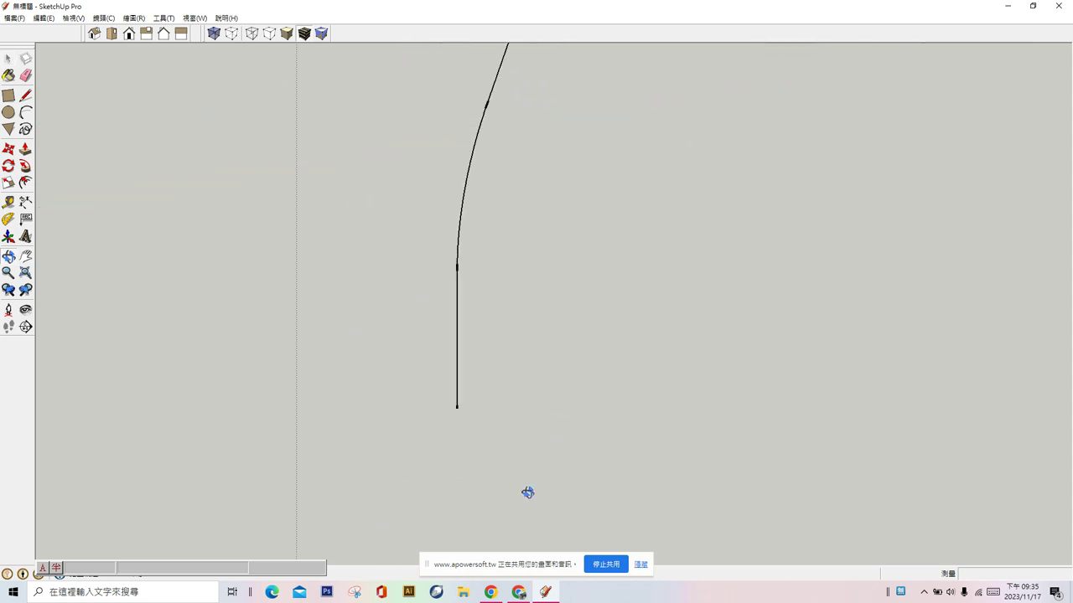
Step: Draw a small circle beside the bottom end of the handrail path
left_click(9, 112)
left_click(523, 405)
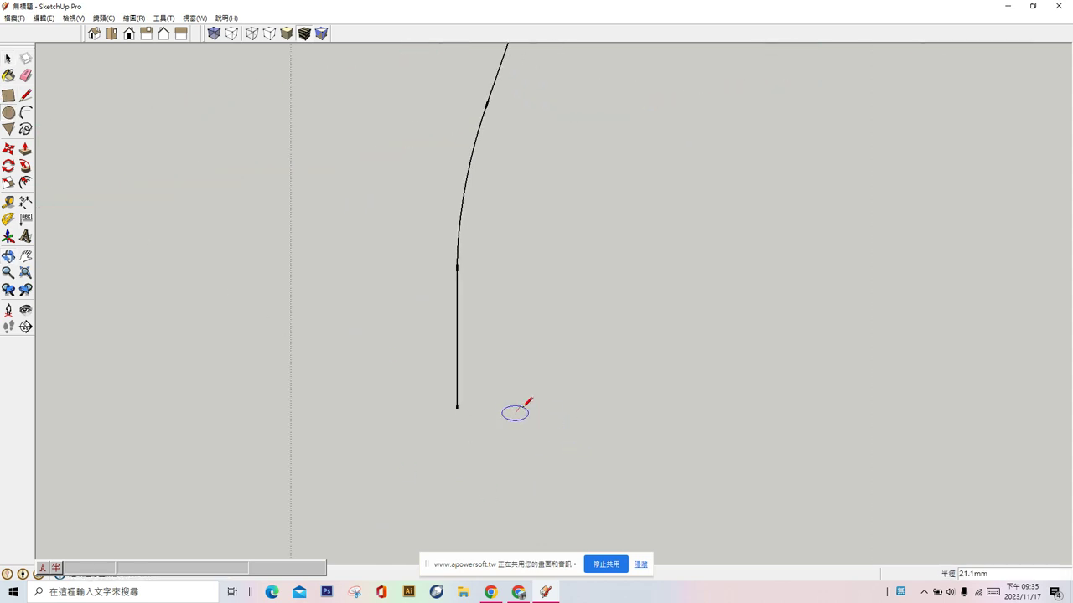
left_click(519, 408)
Step: Select the circle and choose an option from its right-click menu
left_click(6, 58)
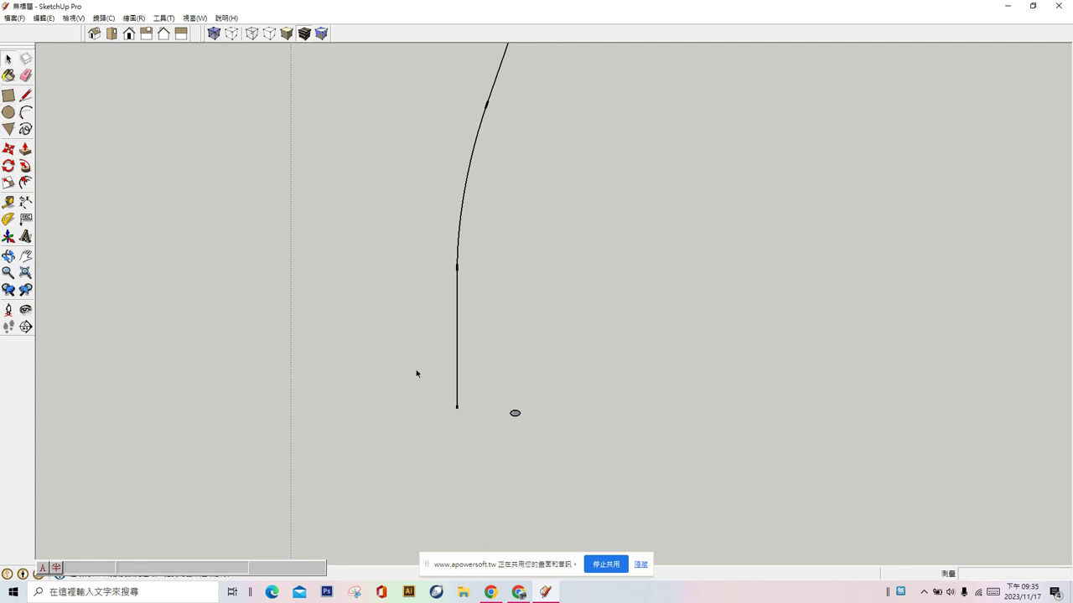
mouse_move(416, 369)
middle_mouse_down()
mouse_move(411, 404)
mouse_move(436, 412)
middle_mouse_up()
scroll(436, 412, "up", 2)
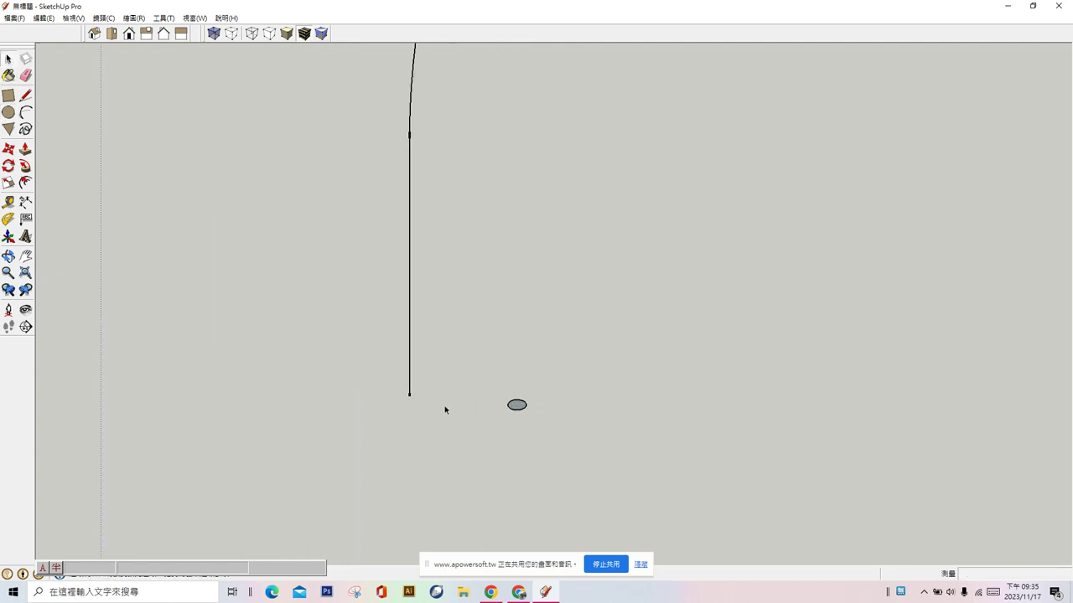
scroll(442, 410, "up", 2)
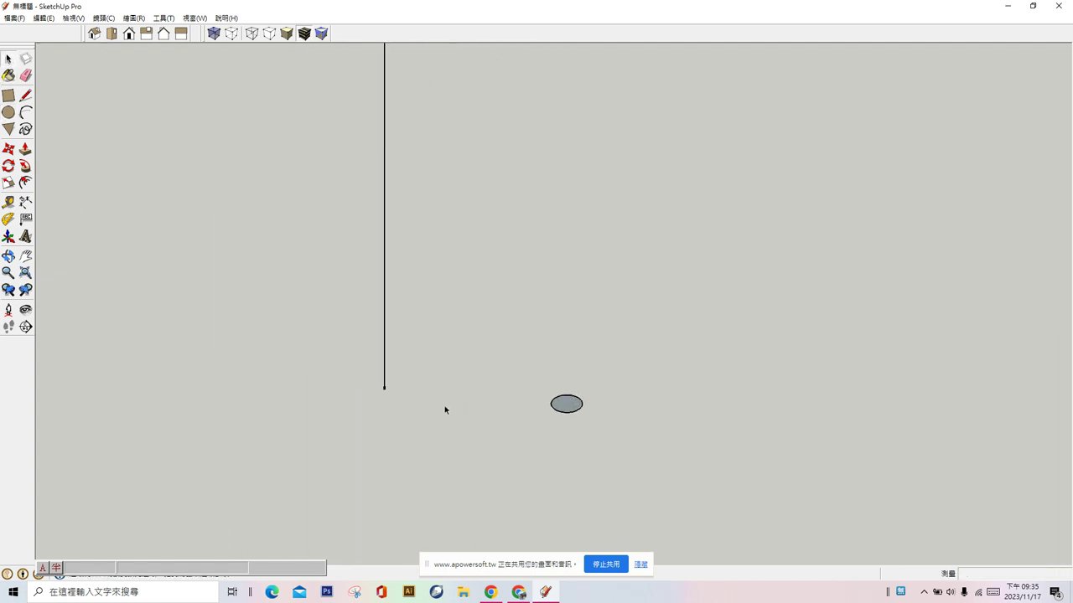
right_click(559, 408)
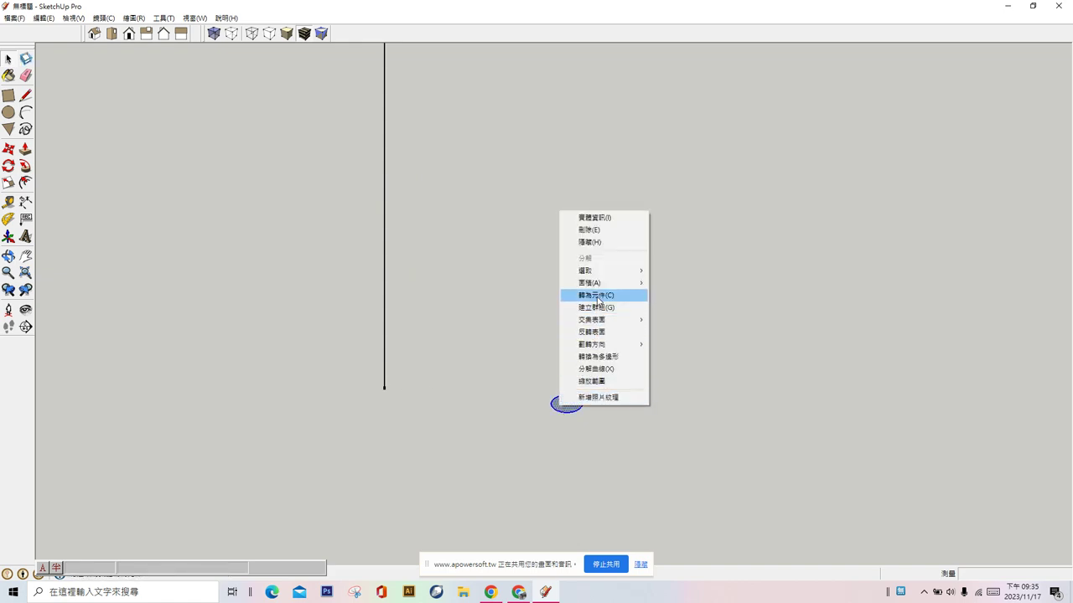
left_click(587, 365)
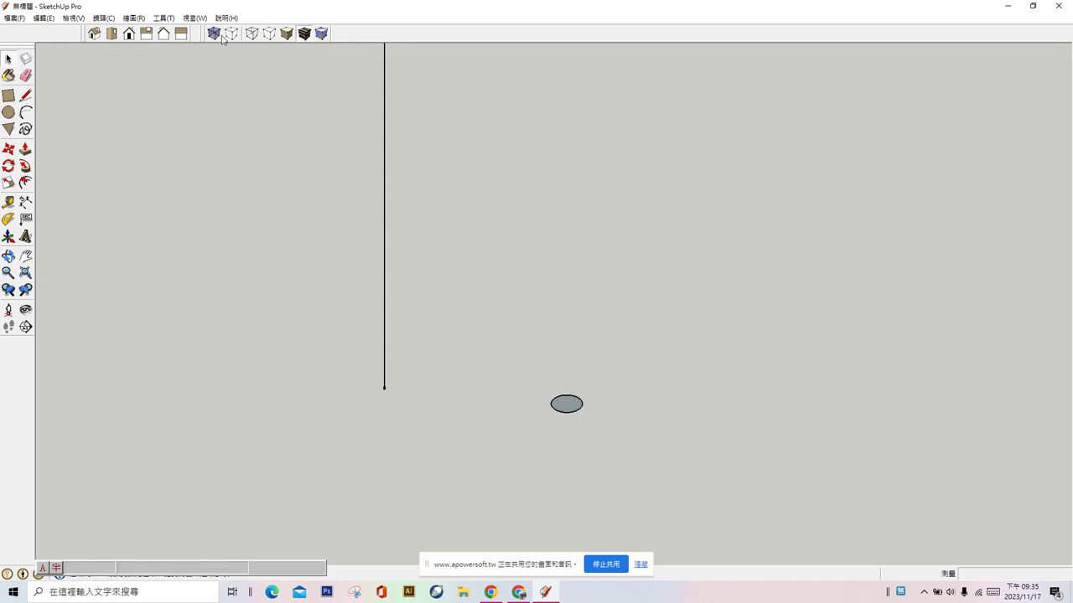
Step: Switch to the Right, then Top standard view and zoom in on the circle
left_click(142, 35)
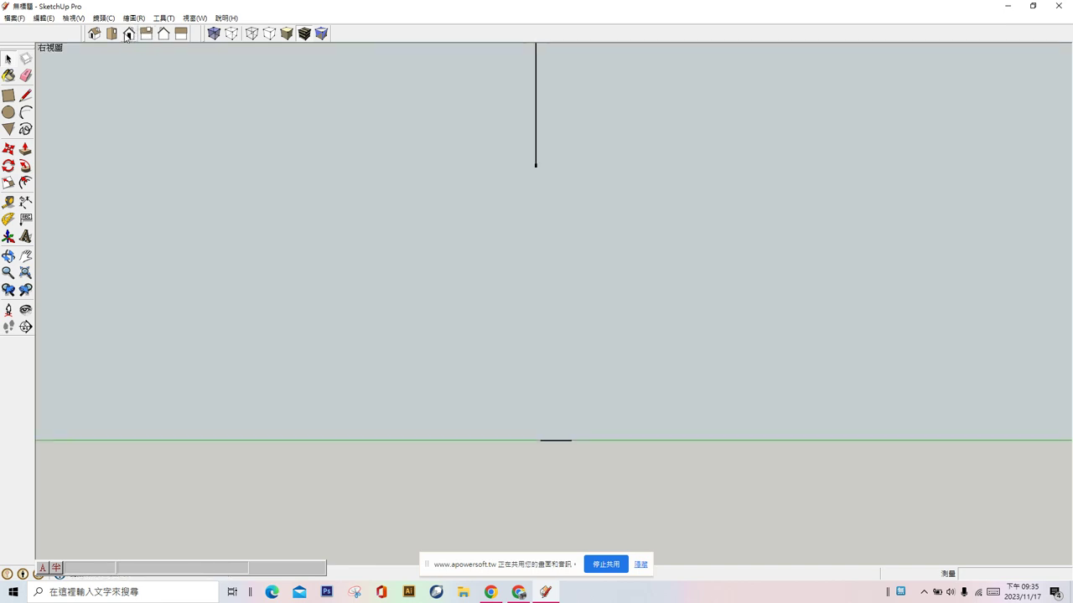
left_click(111, 35)
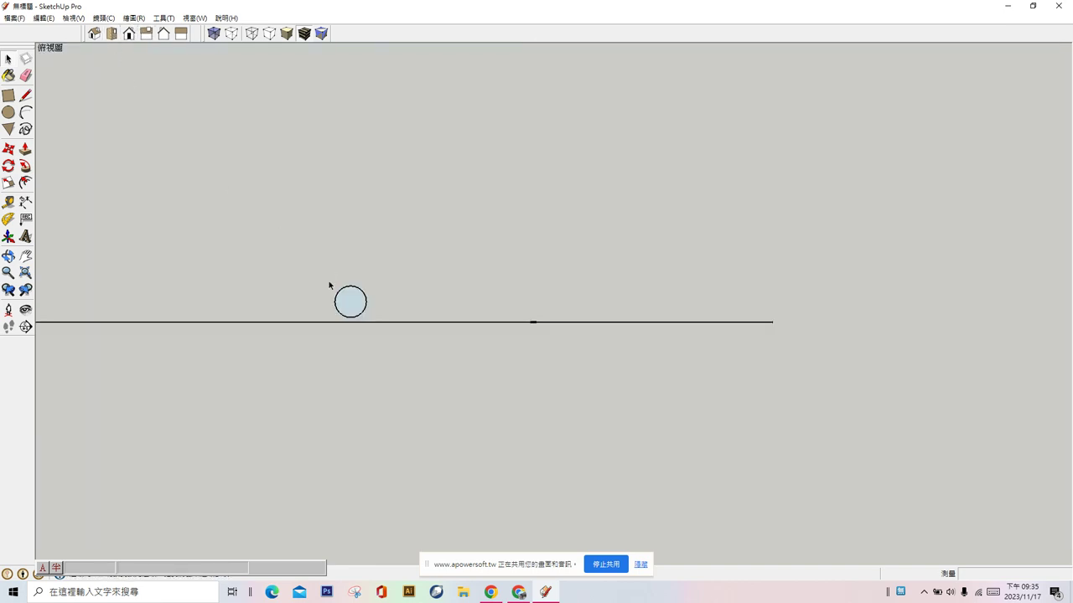
scroll(328, 335, "up", 2)
scroll(328, 335, "up", 2)
scroll(377, 293, "up", 2)
scroll(414, 180, "up", 3)
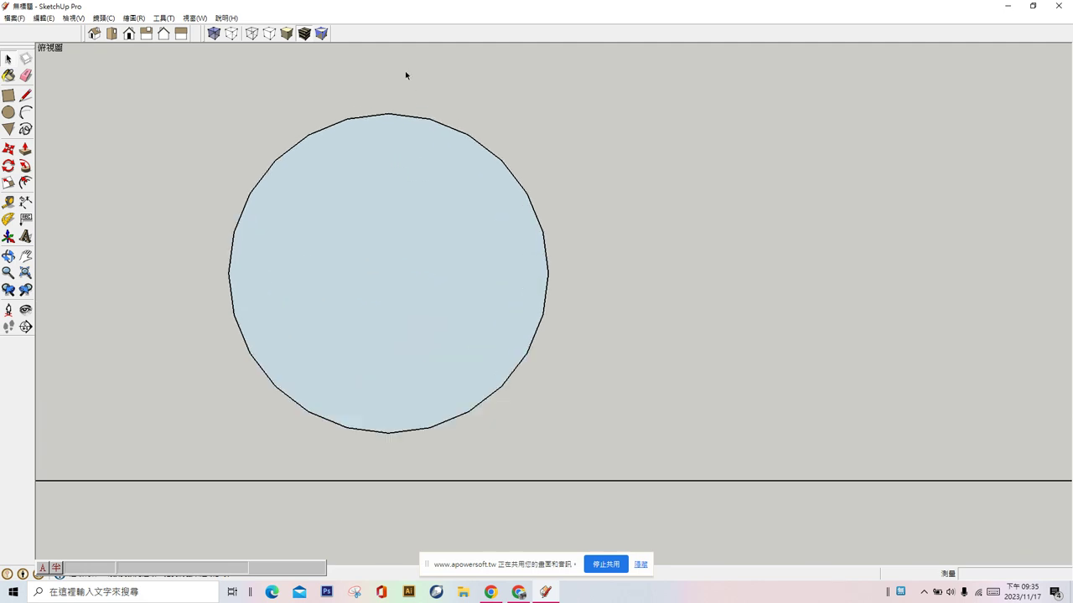
scroll(405, 75, "up", 1)
scroll(376, 141, "up", 2)
scroll(374, 148, "down", 2)
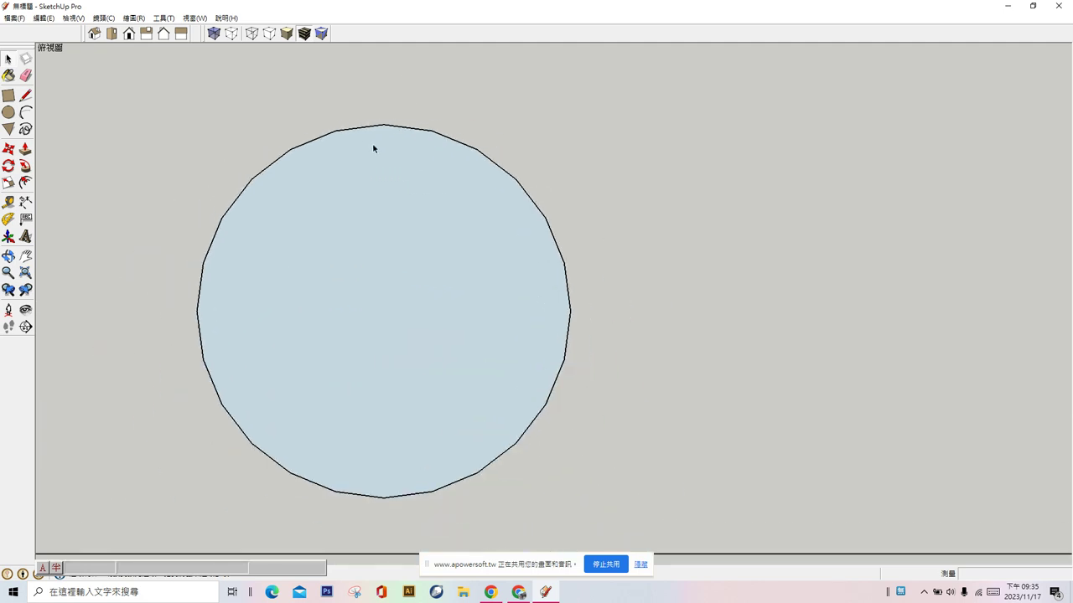
scroll(330, 254, "up", 2)
scroll(330, 254, "down", 1)
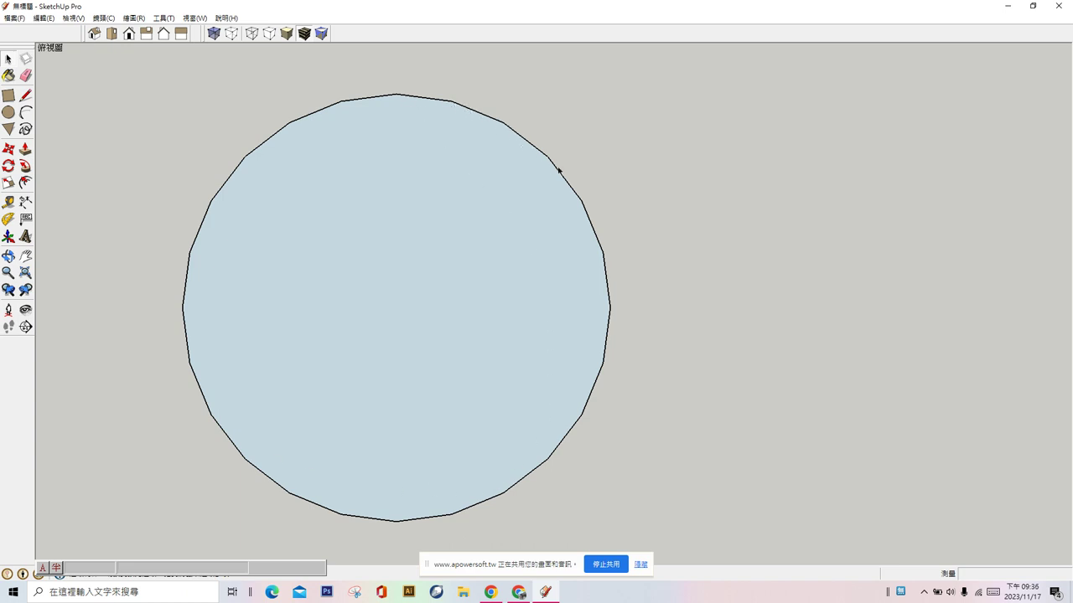
Step: Draw a top-to-bottom and a left-to-right diameter line across the circle face
left_click(25, 97)
left_click(396, 94)
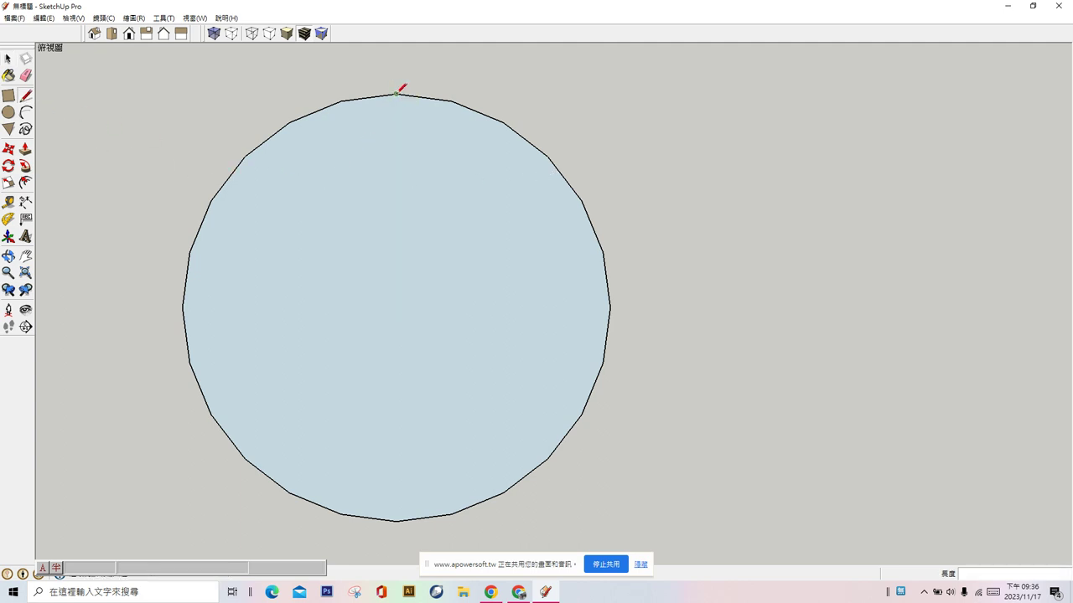
left_click(396, 520)
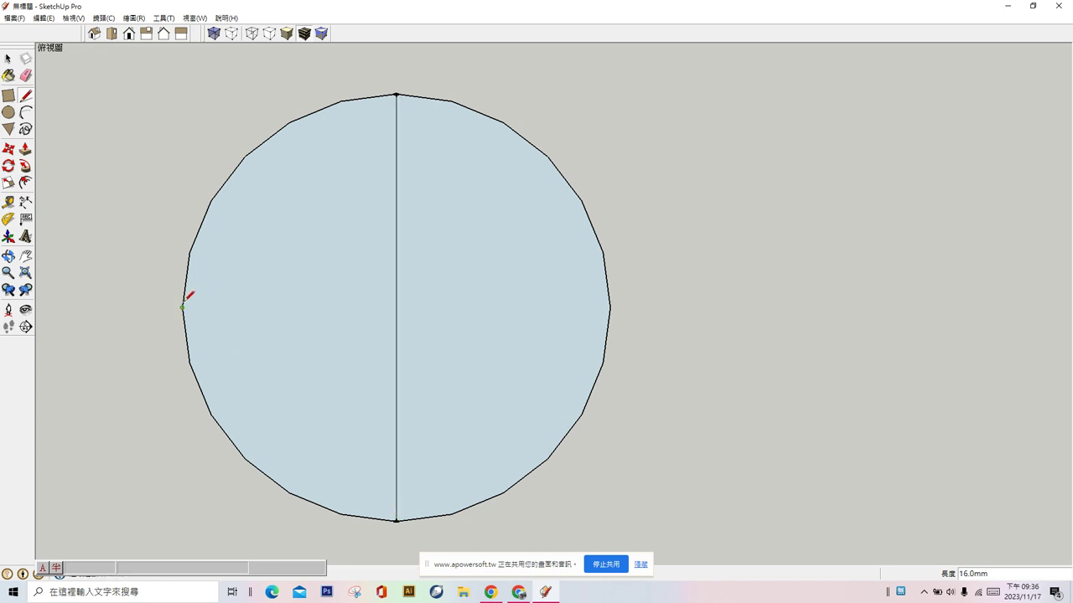
left_click(182, 306)
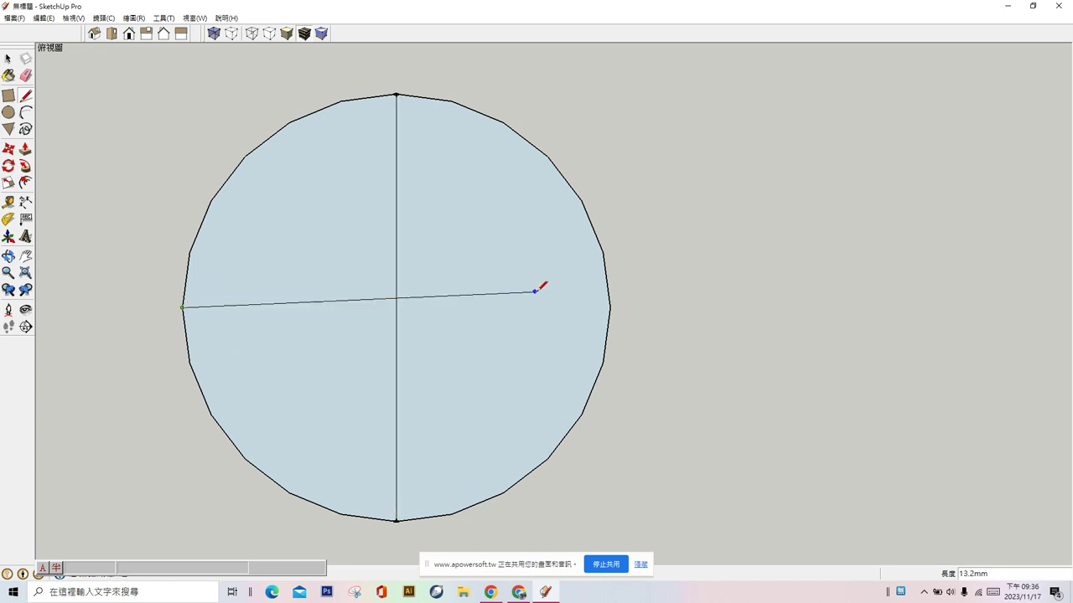
left_click(610, 307)
middle_click_drag(610, 304, 319, 99)
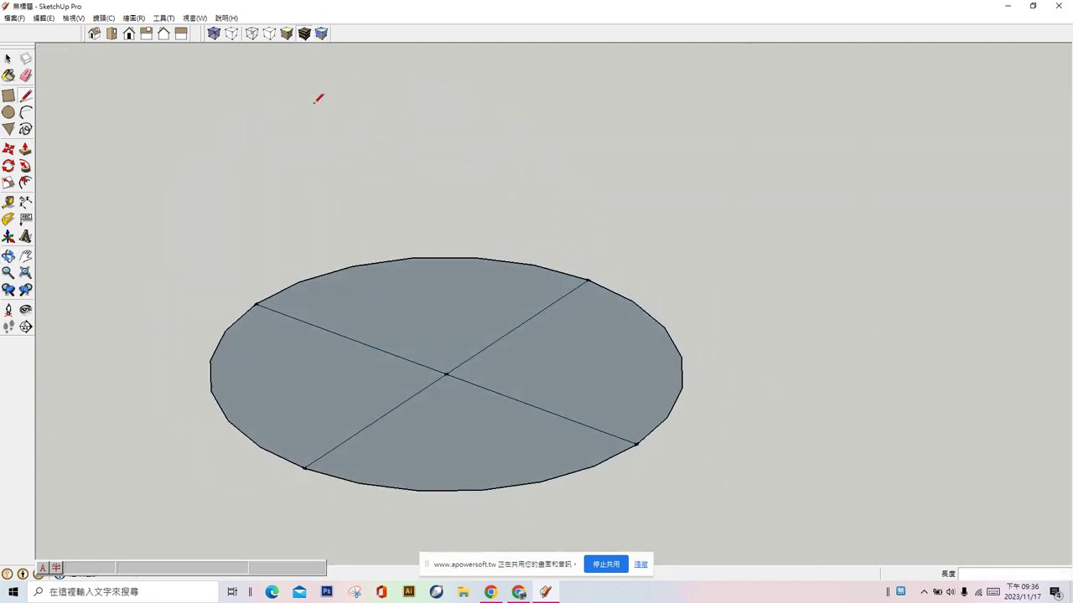
Step: Window-select the quartered circle with its face and lines and make it a component
left_click(7, 58)
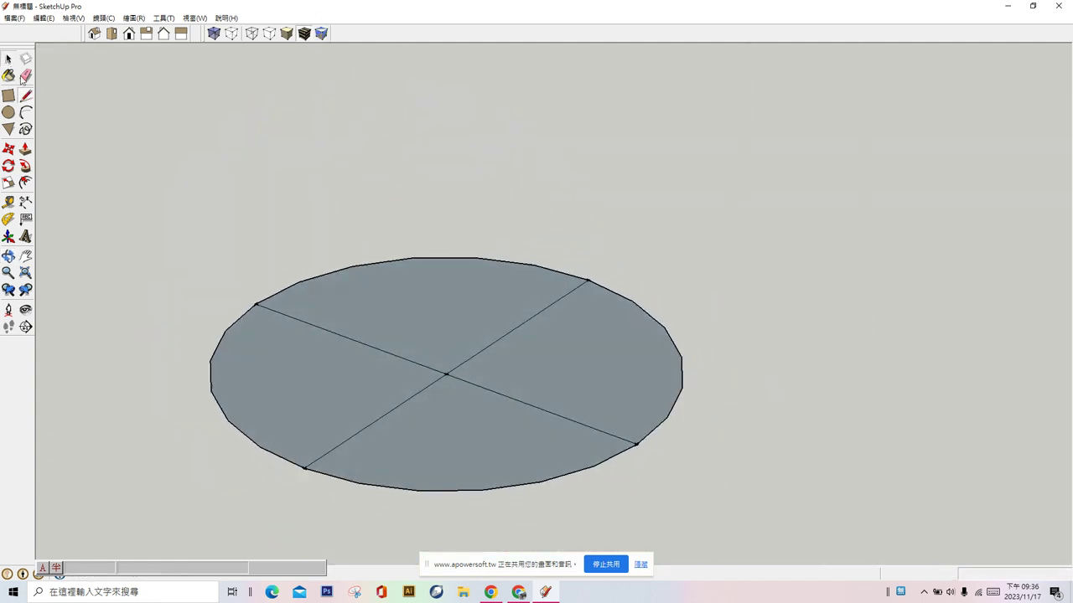
left_click_drag(170, 223, 812, 525)
right_click(509, 429)
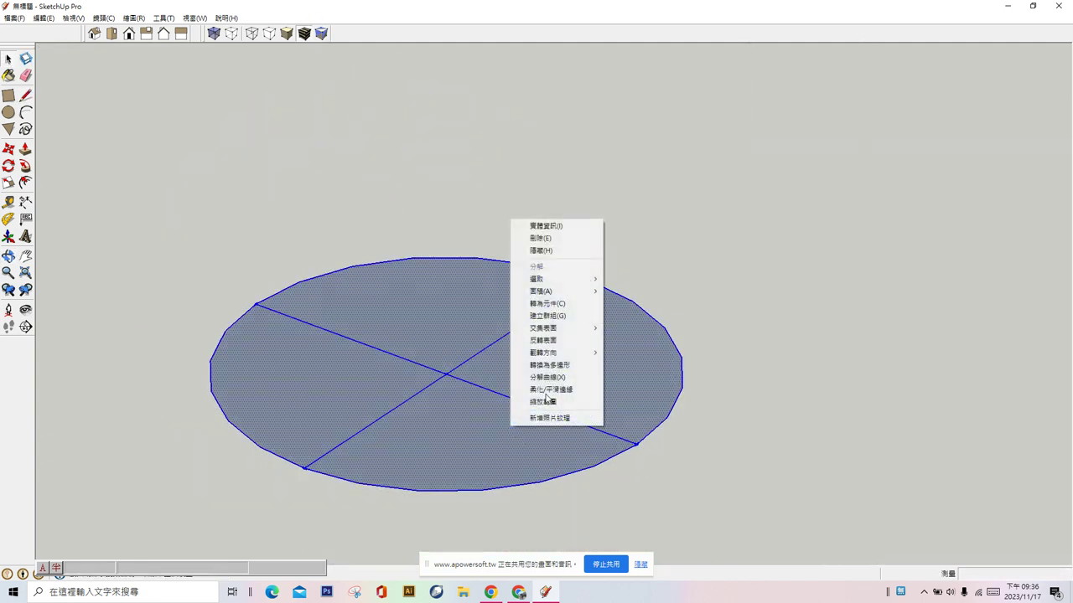
left_click(555, 309)
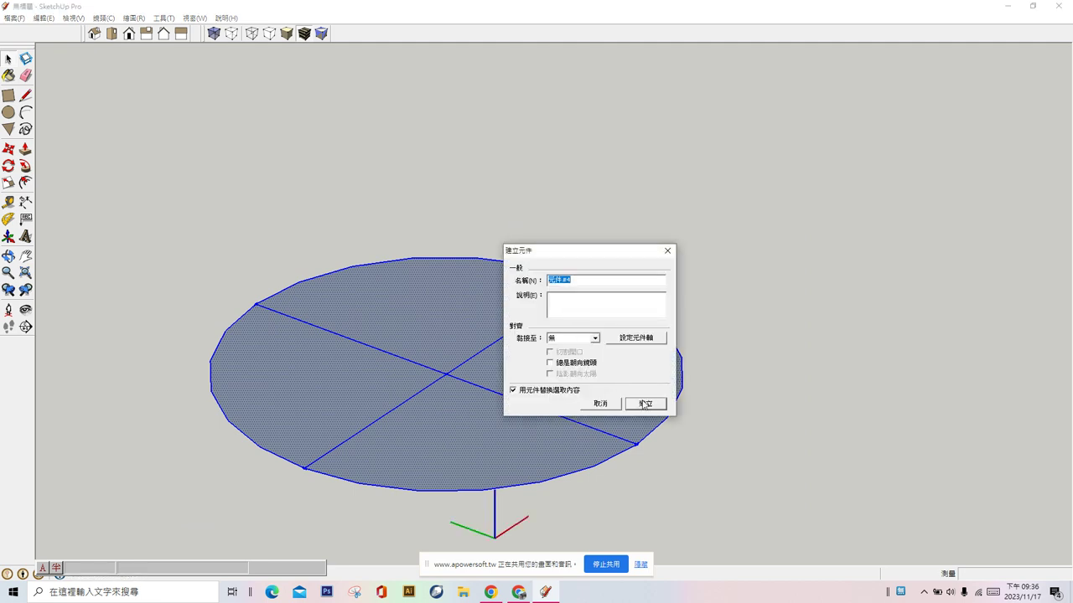
left_click(644, 404)
scroll(611, 366, "down", 3)
scroll(546, 297, "down", 3)
Step: Move the circle component to the bottom endpoint of the curved path line
scroll(512, 334, "down", 2)
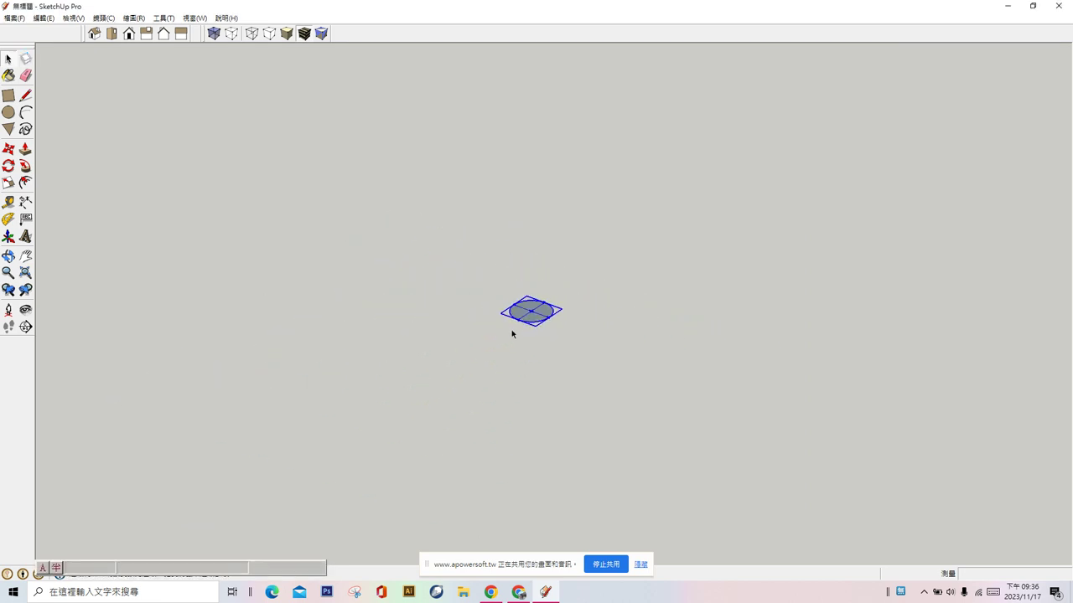
scroll(505, 352, "down", 3)
middle_click_drag(578, 323, 578, 279)
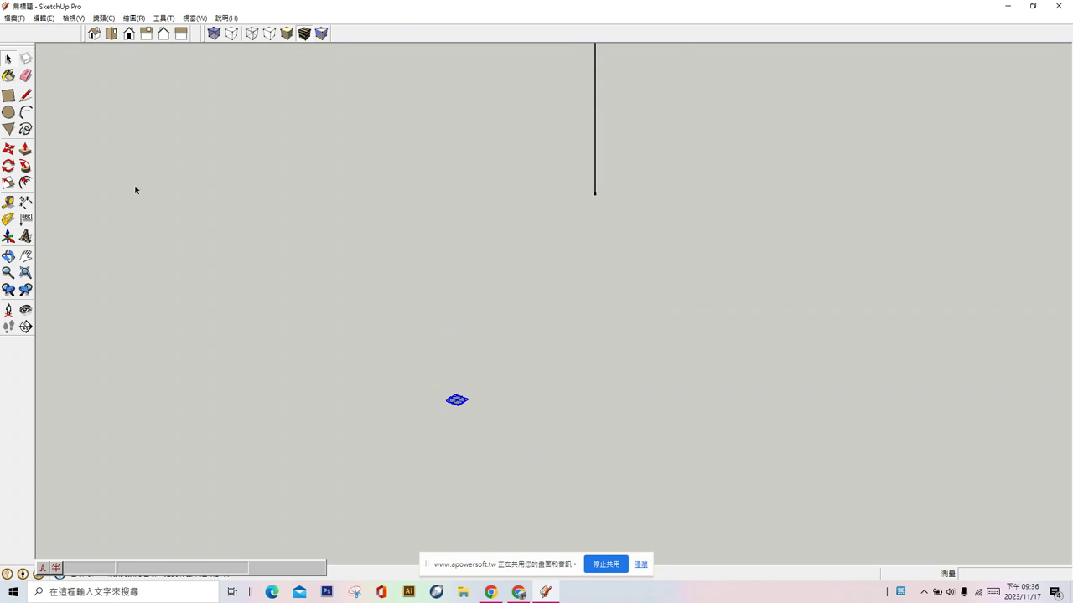
left_click(9, 149)
scroll(578, 473, "up", 3)
scroll(465, 391, "up", 2)
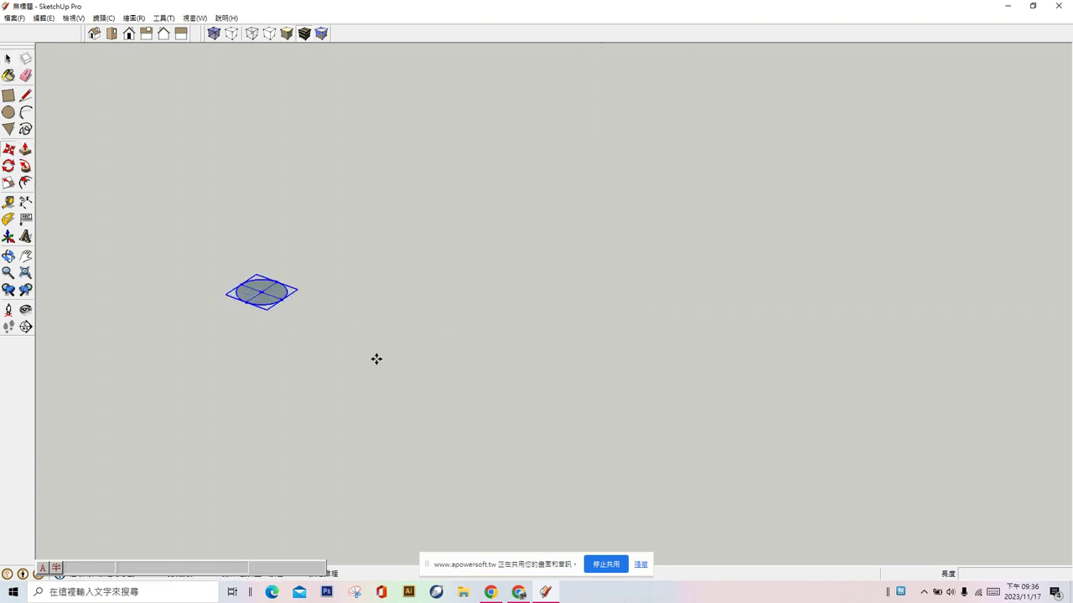
left_click_drag(265, 294, 463, 453)
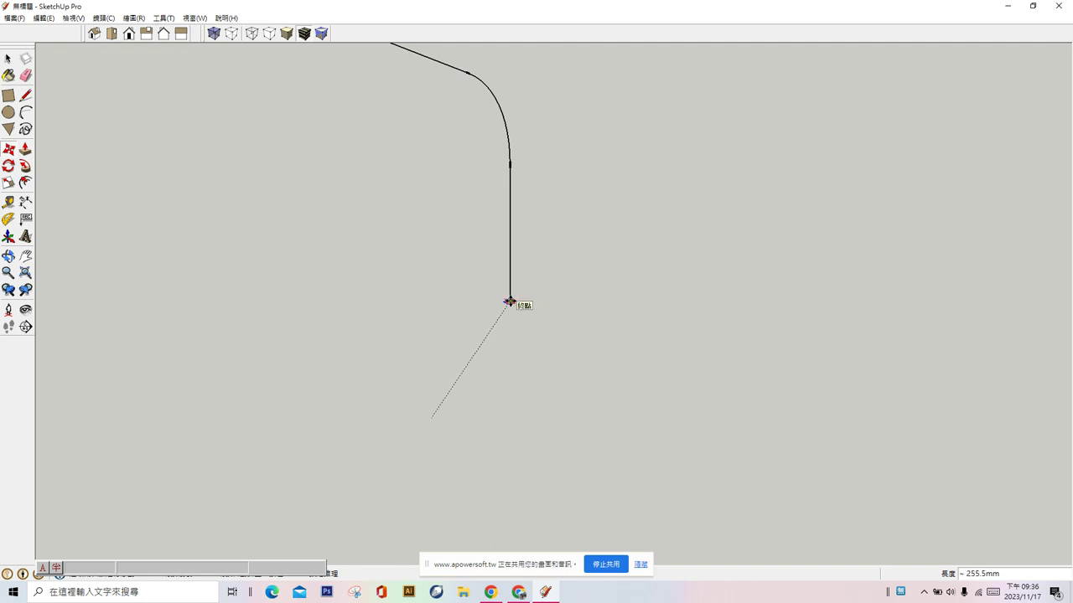
left_click(509, 301)
Step: Move the circle component 1 along the blue vertical axis
scroll(500, 259, "up", 4)
scroll(495, 302, "up", 3)
scroll(492, 319, "up", 3)
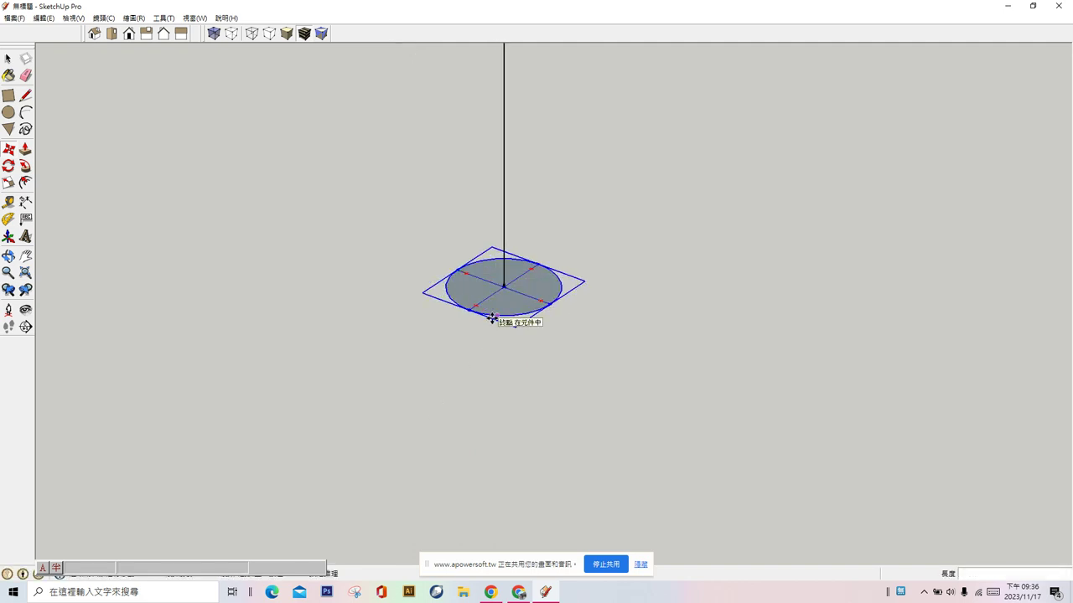
scroll(492, 318, "up", 3)
mouse_move(539, 366)
middle_mouse_down()
mouse_move(478, 293)
mouse_move(445, 311)
mouse_move(503, 356)
middle_mouse_up()
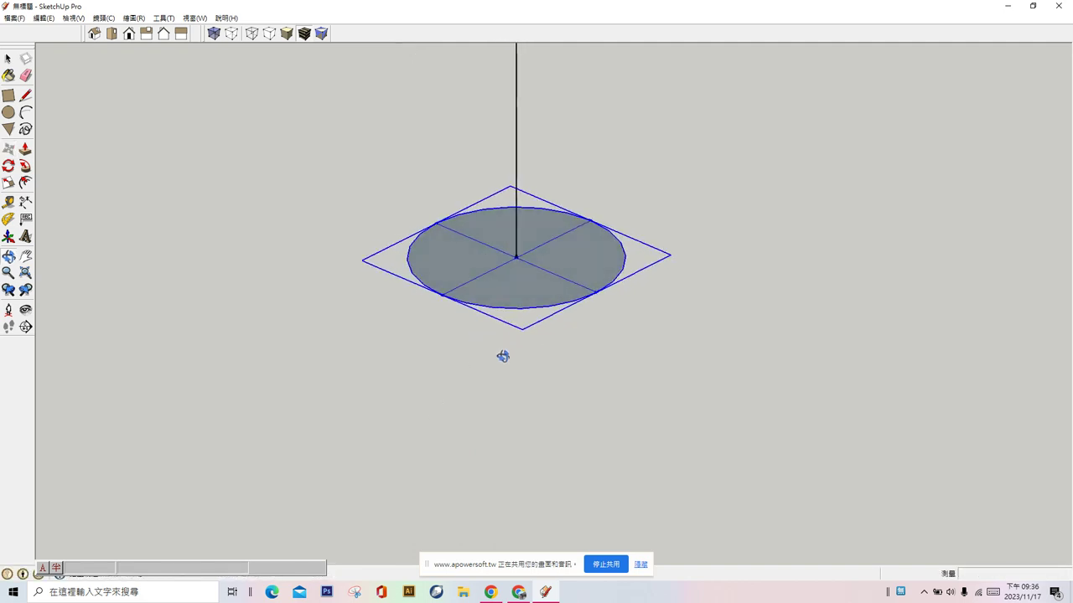
left_click(12, 60)
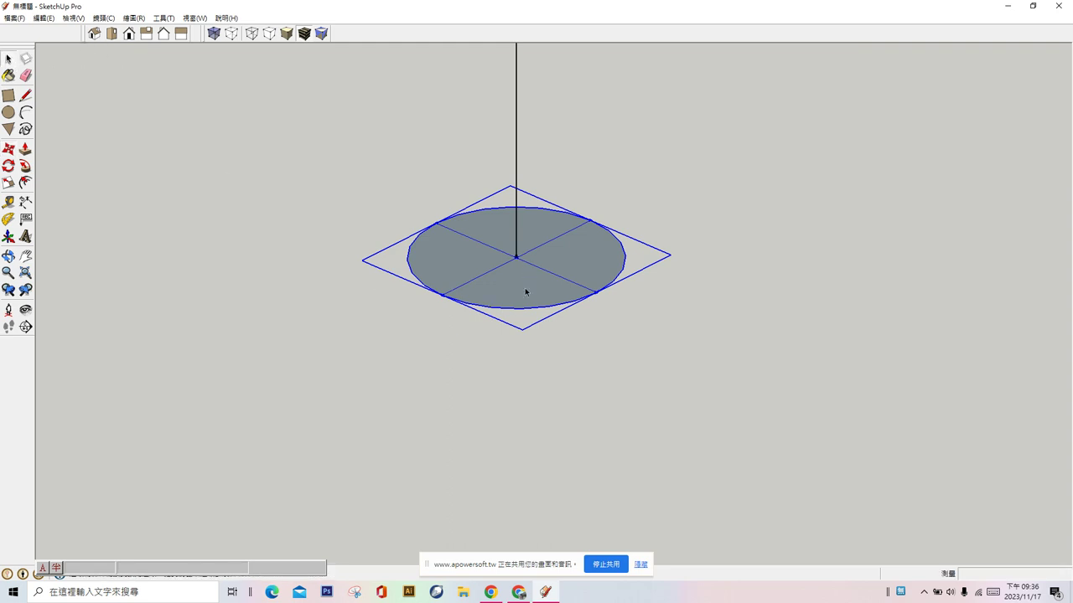
left_click(23, 150)
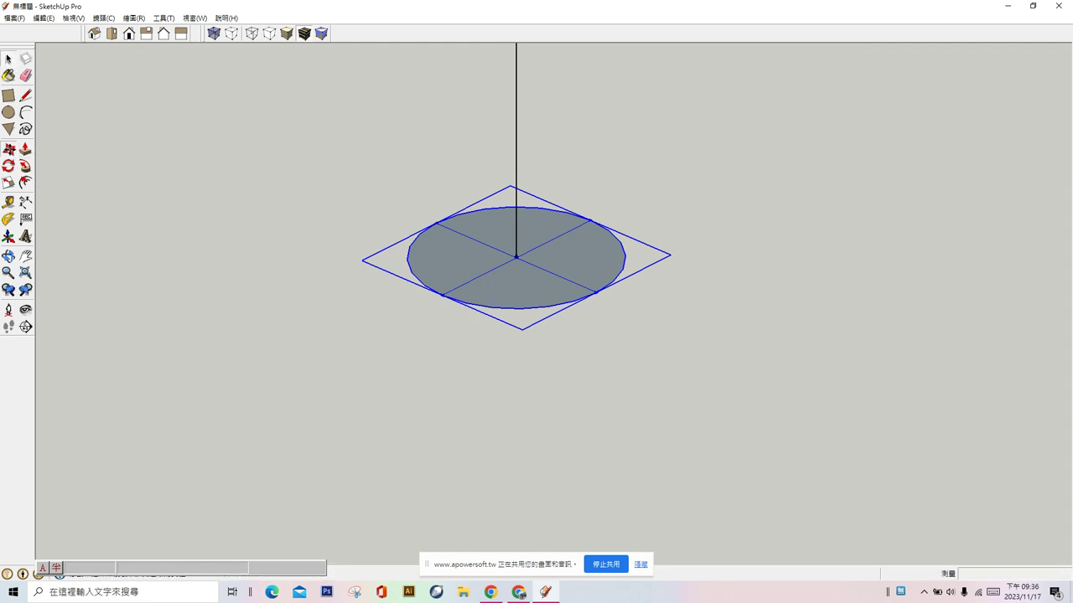
left_click(516, 256)
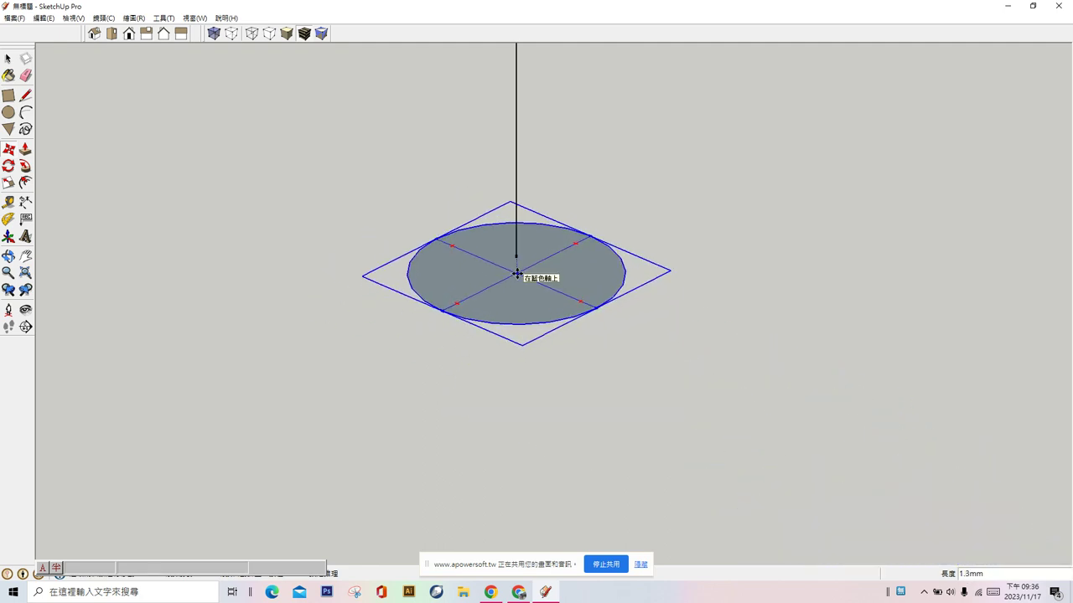
type("1")
key("Return")
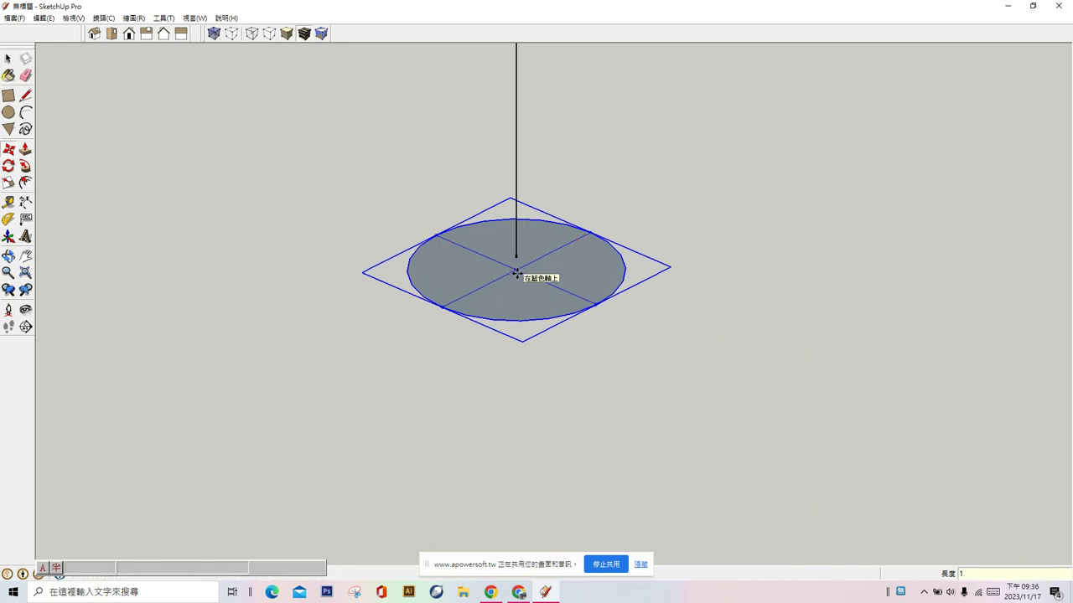
scroll(473, 298, "down", 3)
scroll(479, 300, "down", 3)
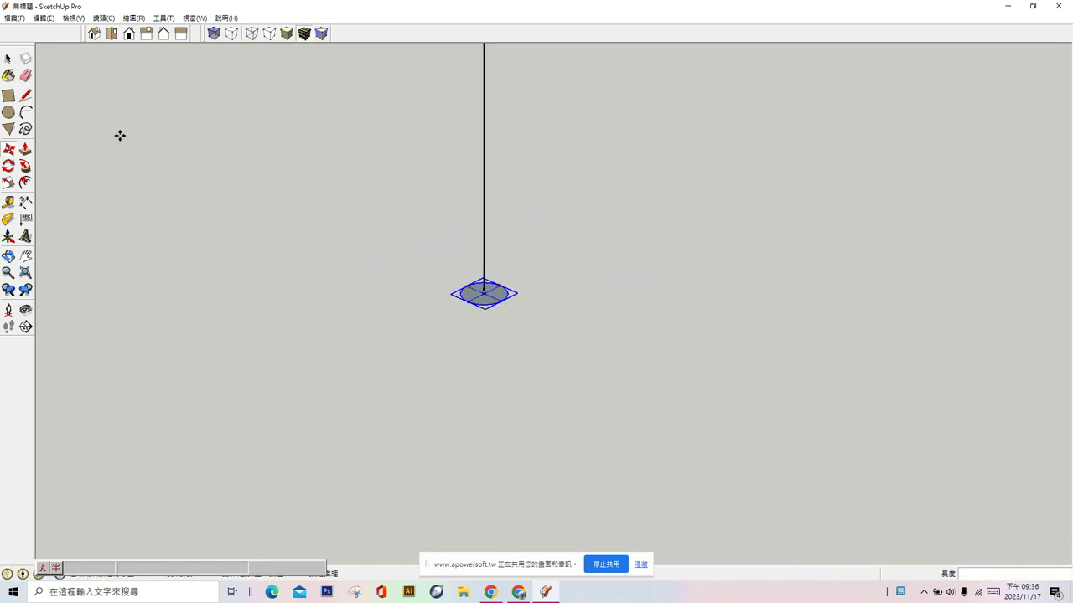
left_click(8, 58)
middle_click_drag(406, 322, 466, 338)
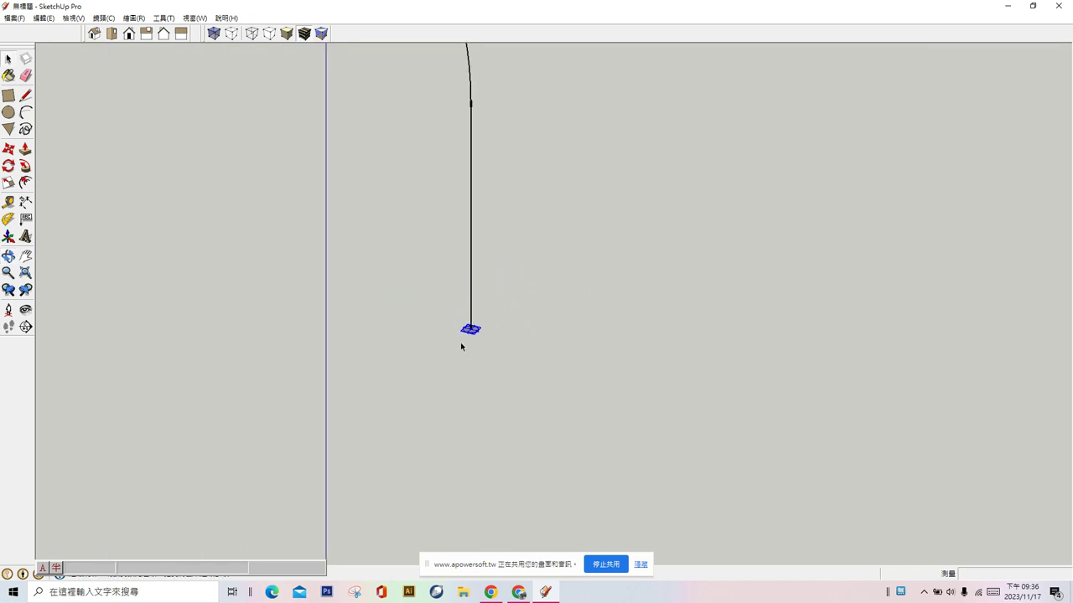
Step: Explode the circle component and erase its crossing diameter lines, leaving a plain face
scroll(466, 338, "up", 2)
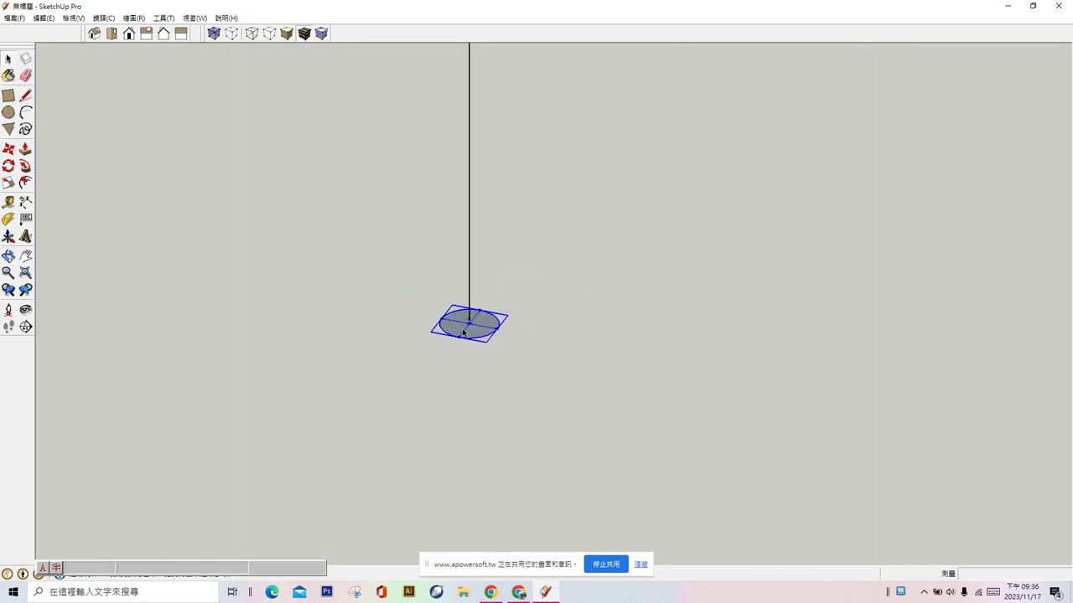
right_click(466, 335)
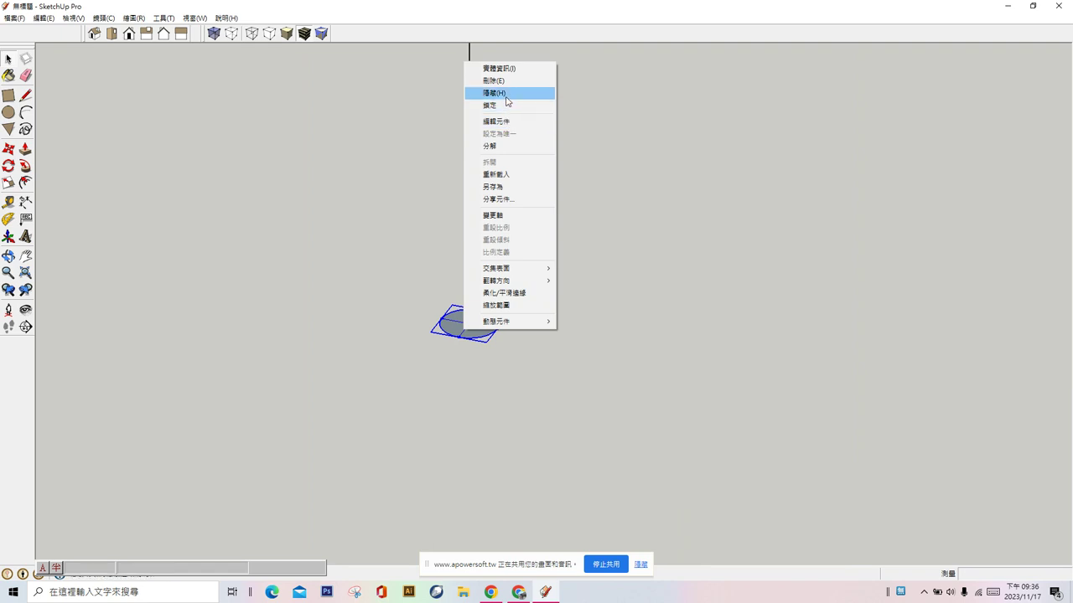
left_click(501, 148)
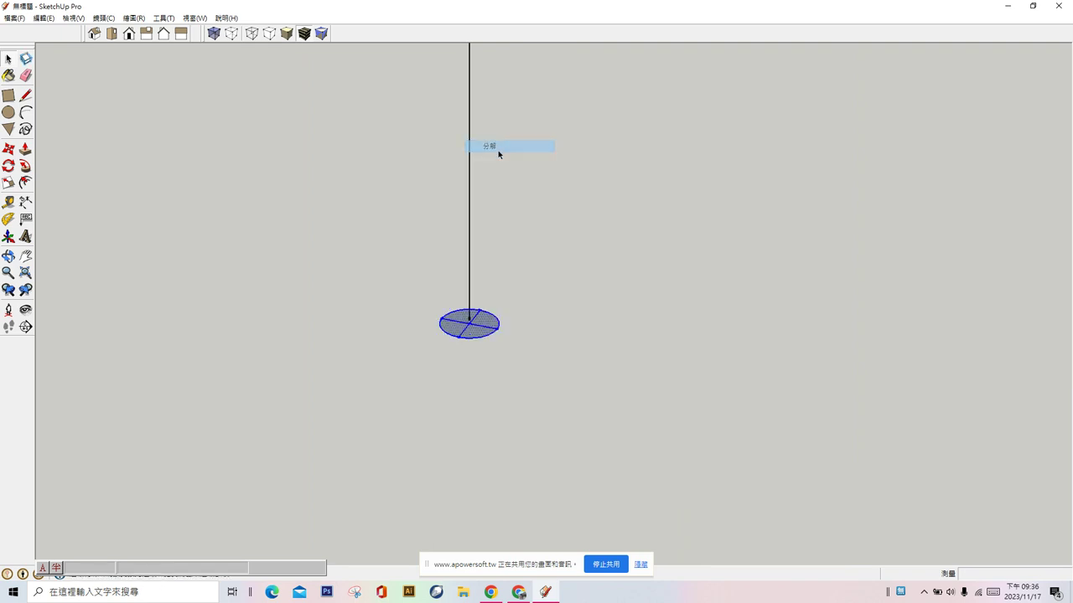
scroll(474, 375, "up", 2)
scroll(433, 261, "up", 3)
key("e")
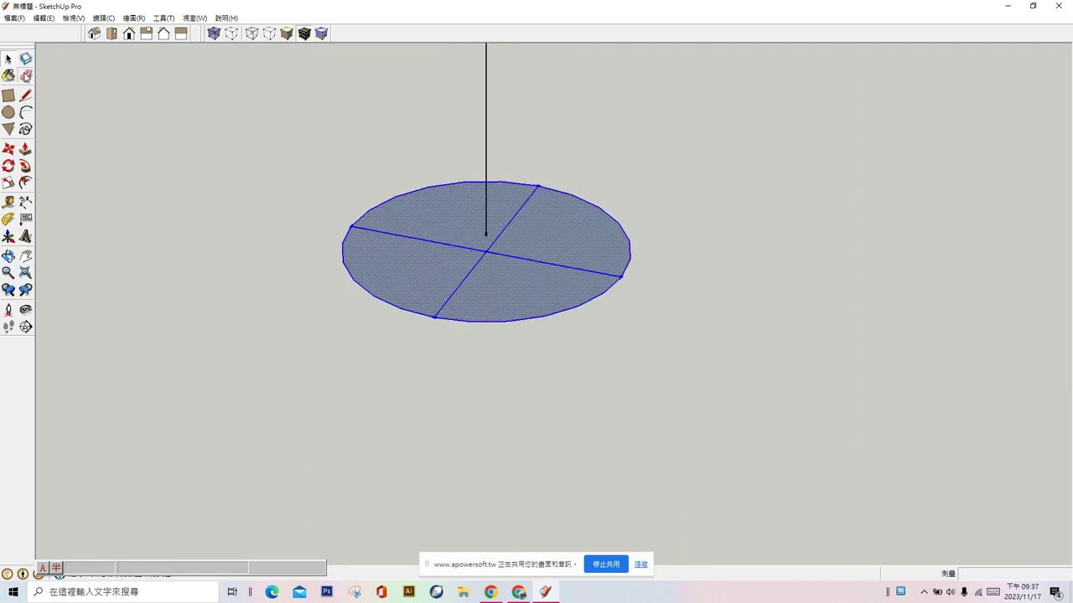
left_click(453, 243)
left_click(470, 270)
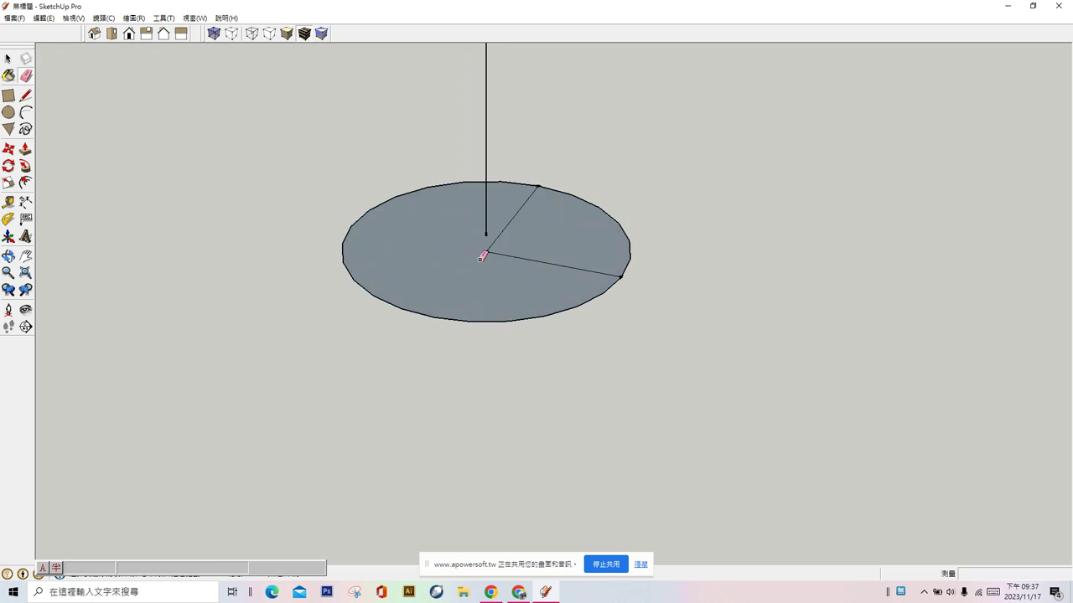
left_click(511, 253)
Step: Triple-click to select the whole curved path and choose Follow Me
left_click(7, 58)
scroll(596, 464, "down", 3)
scroll(590, 456, "down", 5)
scroll(589, 457, "down", 3)
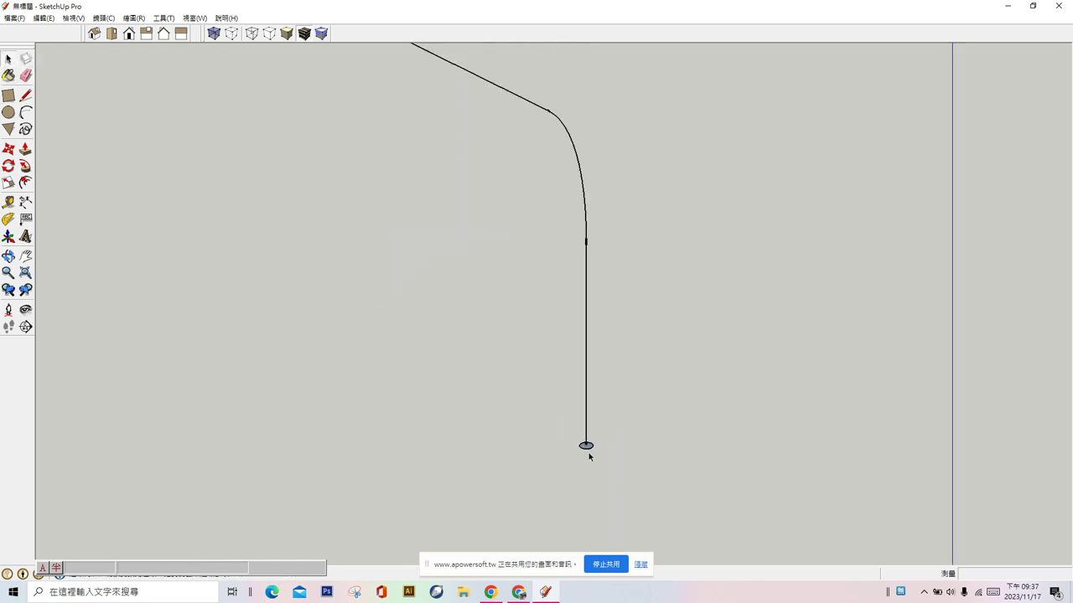
scroll(590, 457, "down", 2)
triple_click(587, 400)
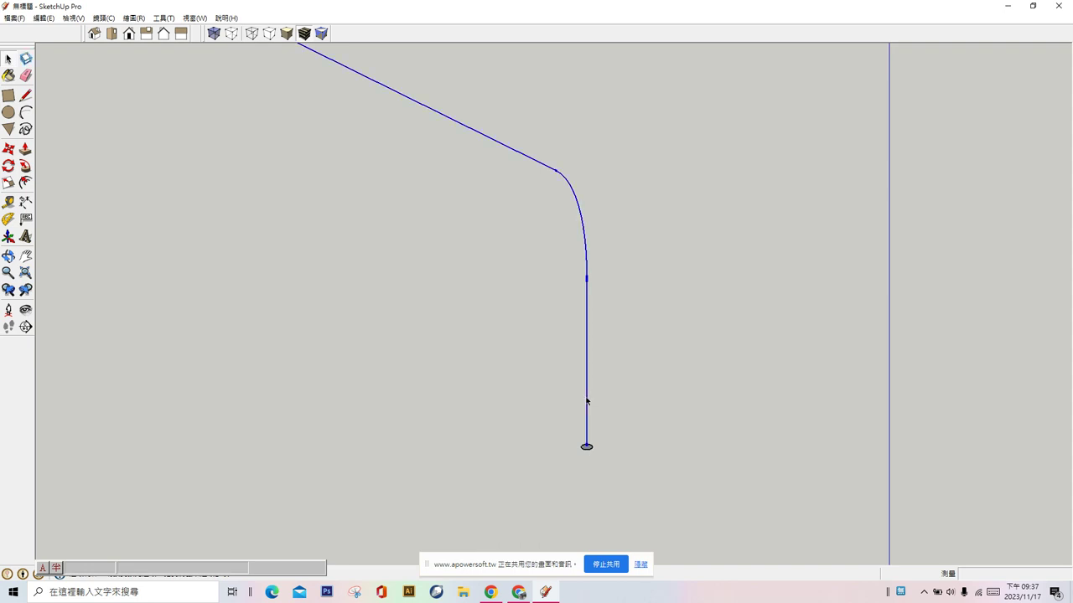
scroll(582, 429, "down", 2)
scroll(582, 424, "down", 2)
mouse_move(582, 424)
middle_mouse_down()
mouse_move(357, 431)
mouse_move(252, 451)
middle_mouse_up()
scroll(584, 430, "up", 1)
scroll(561, 419, "up", 3)
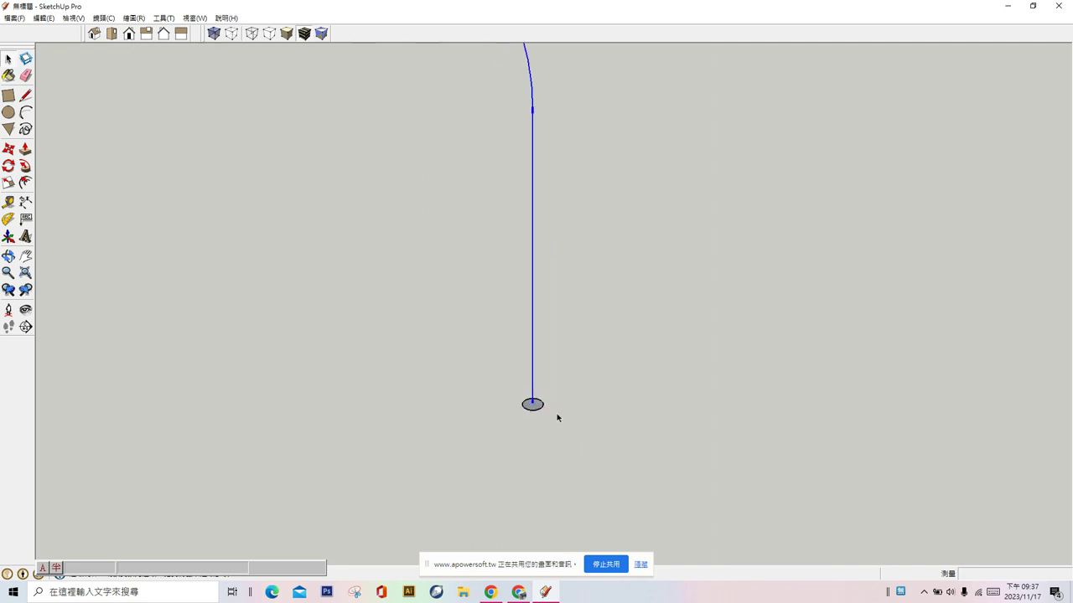
scroll(536, 406, "up", 2)
scroll(537, 406, "up", 1)
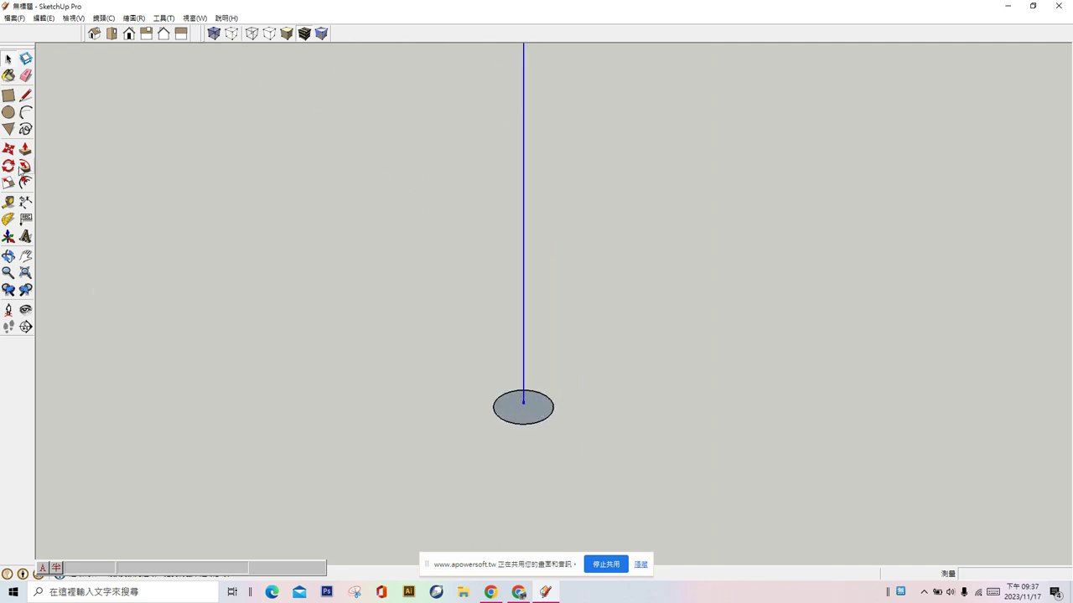
left_click(21, 169)
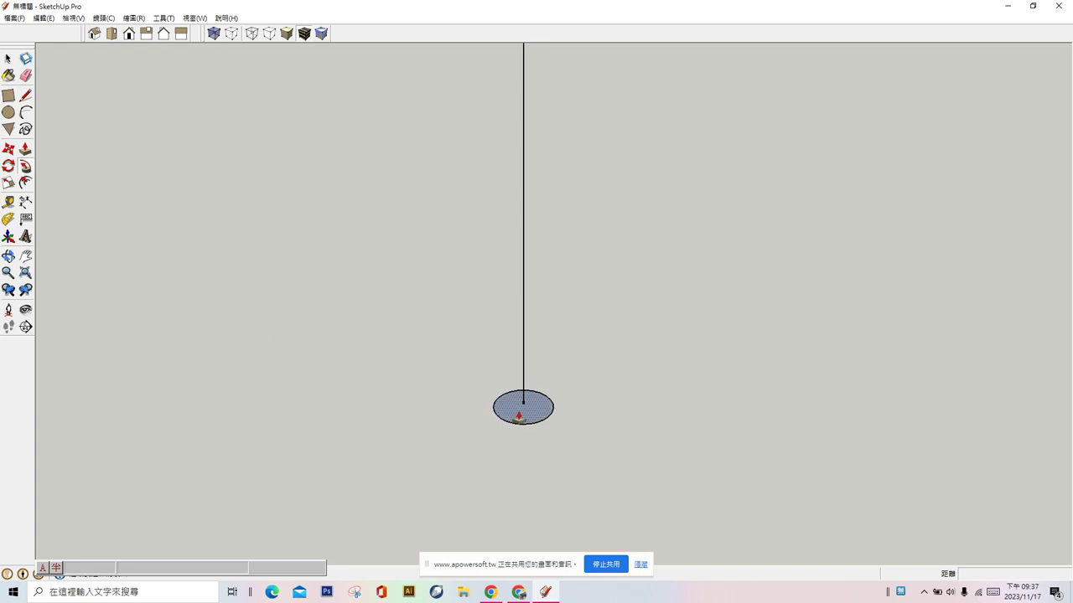
Step: Sweep the circle face along the path to form the round tubular handrail
left_click(519, 416)
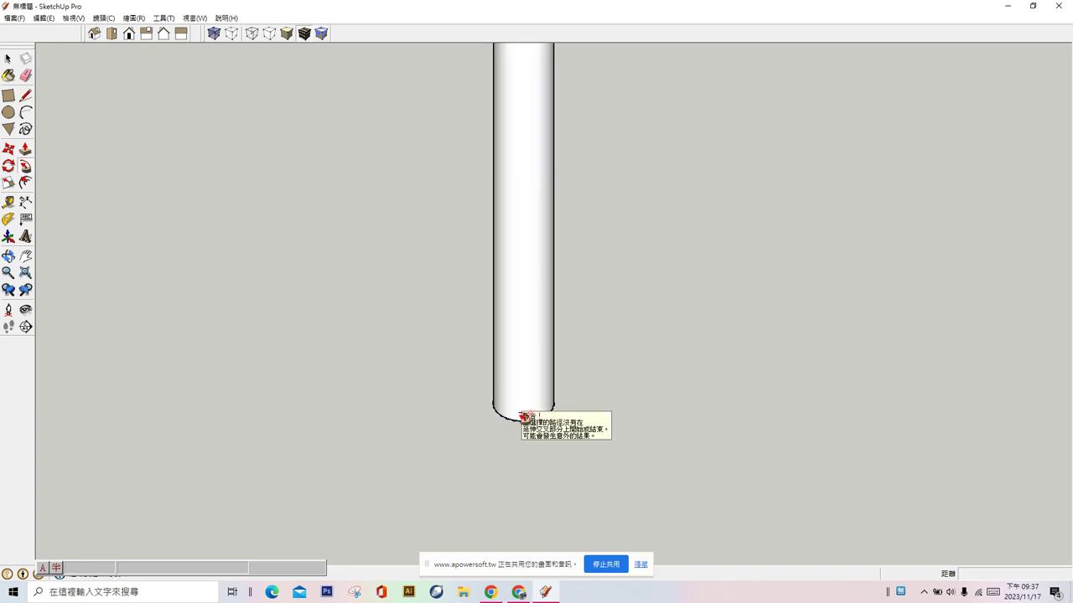
scroll(450, 423, "down", 2)
scroll(450, 424, "down", 2)
scroll(450, 423, "down", 2)
scroll(400, 412, "down", 1)
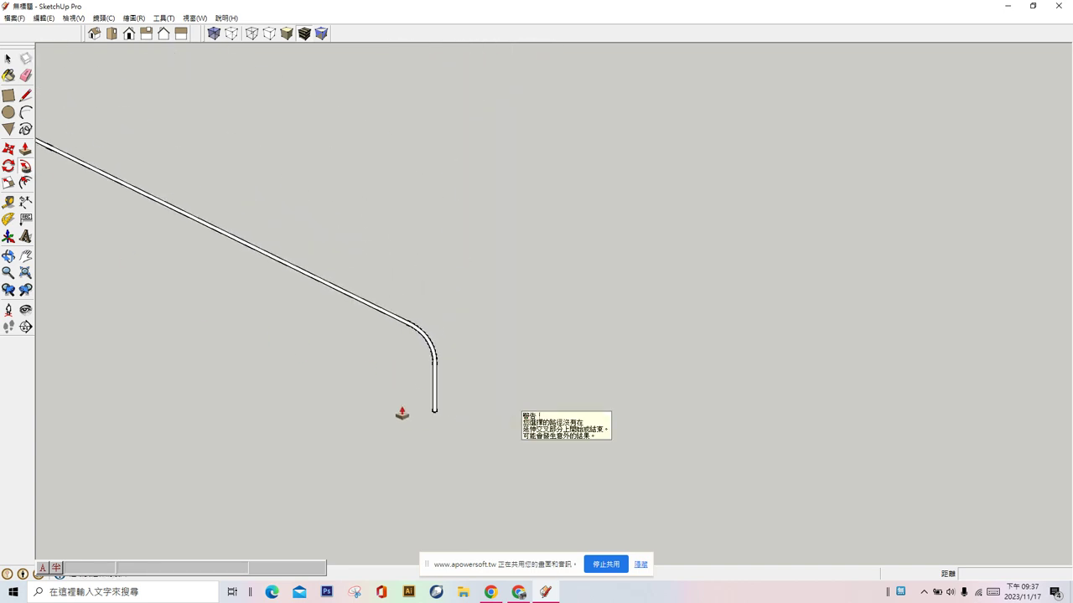
mouse_move(537, 414)
middle_mouse_down()
mouse_move(259, 419)
mouse_move(635, 400)
mouse_move(455, 399)
mouse_move(192, 311)
mouse_move(437, 457)
middle_mouse_up()
Step: Zoom out and window-select the entire curved tube
scroll(437, 457, "down", 2)
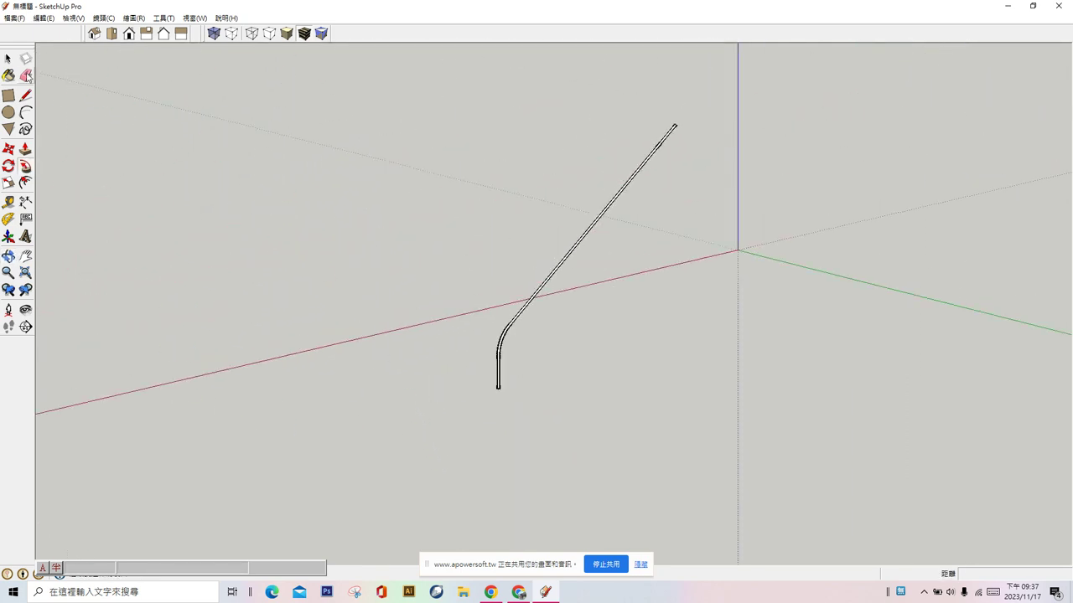
left_click_drag(431, 92, 891, 532)
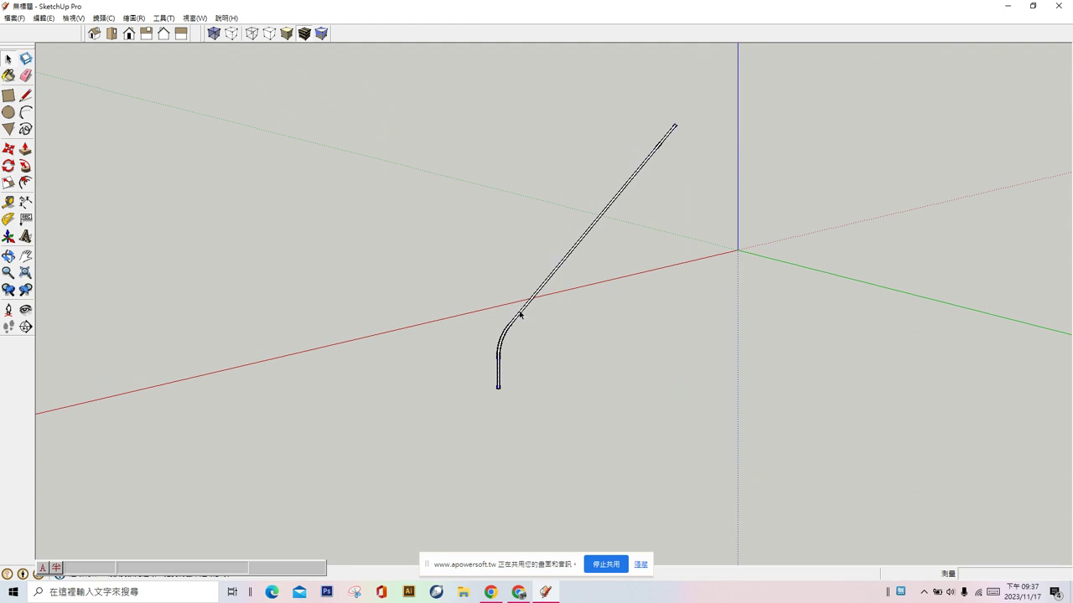
scroll(479, 378, "up", 2)
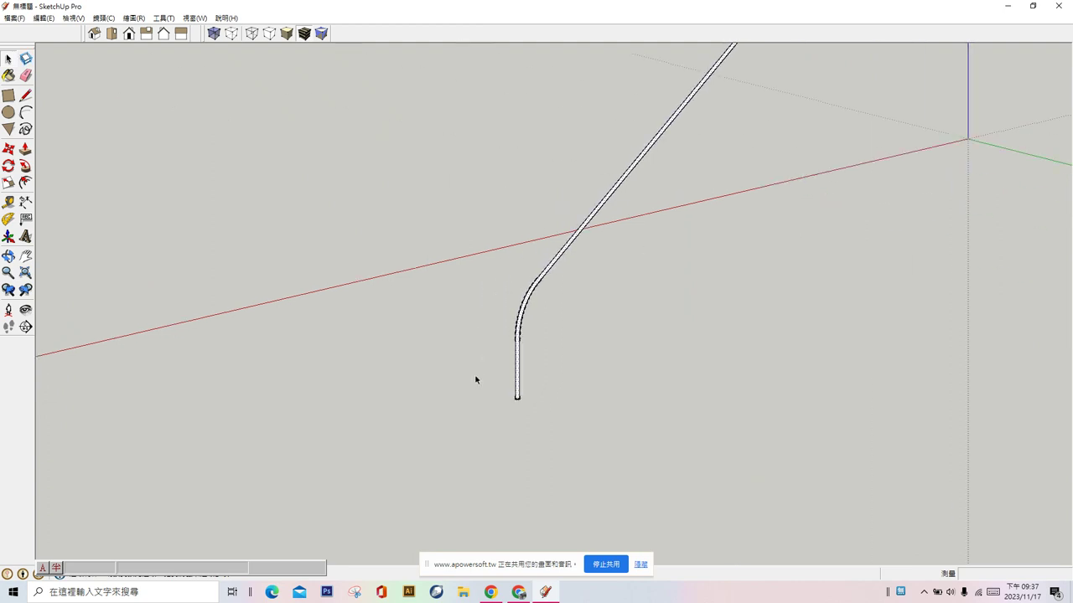
scroll(517, 354, "up", 2)
Step: Triple-click the tube to select all of its connected geometry
scroll(517, 354, "up", 2)
right_click(521, 356)
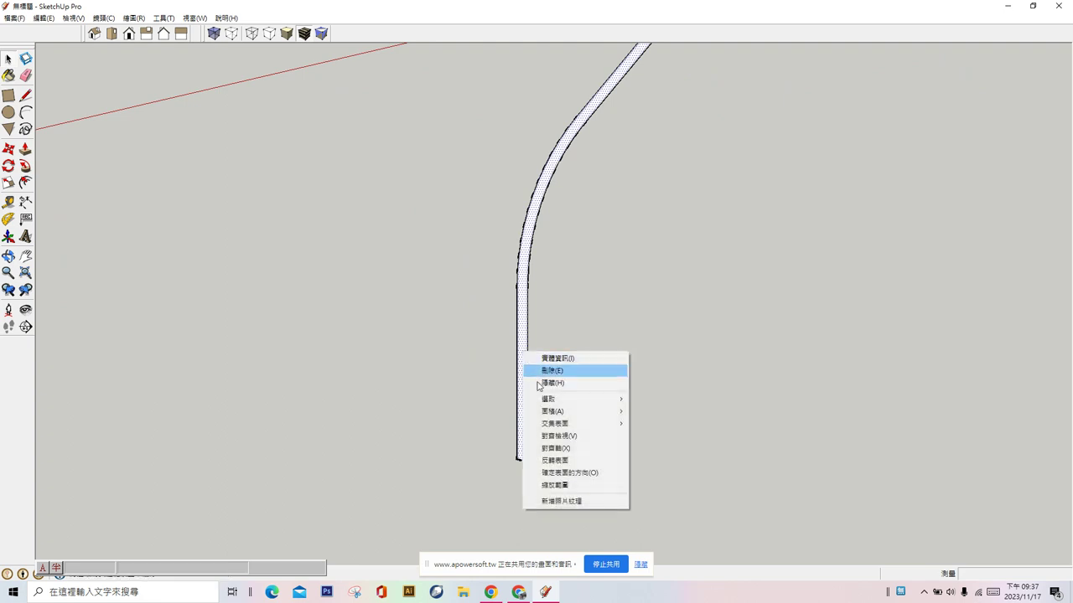
left_click(526, 330)
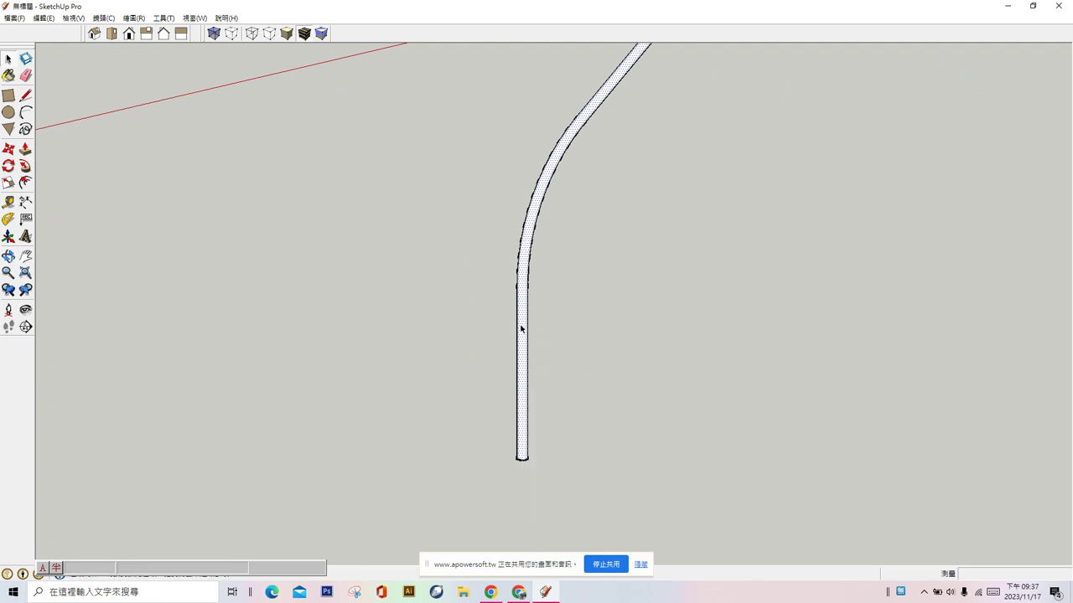
triple_click(521, 330)
left_click(521, 329)
triple_click(521, 329)
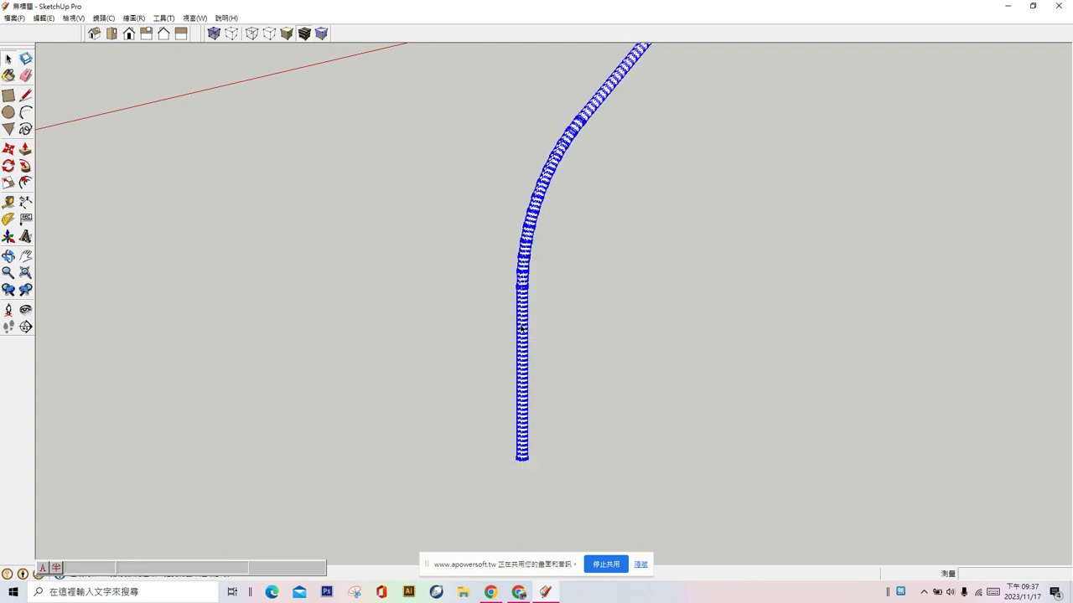
left_click(521, 329)
triple_click(522, 330)
left_click(521, 329)
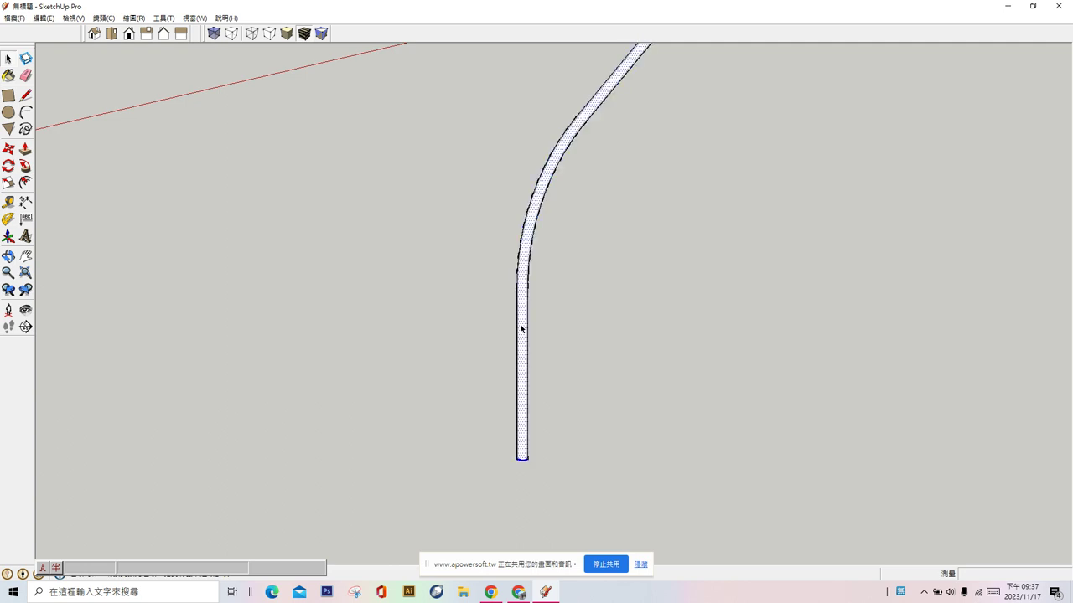
triple_click(522, 329)
Step: Make the selected tube a component via Make Component and Create
right_click(522, 329)
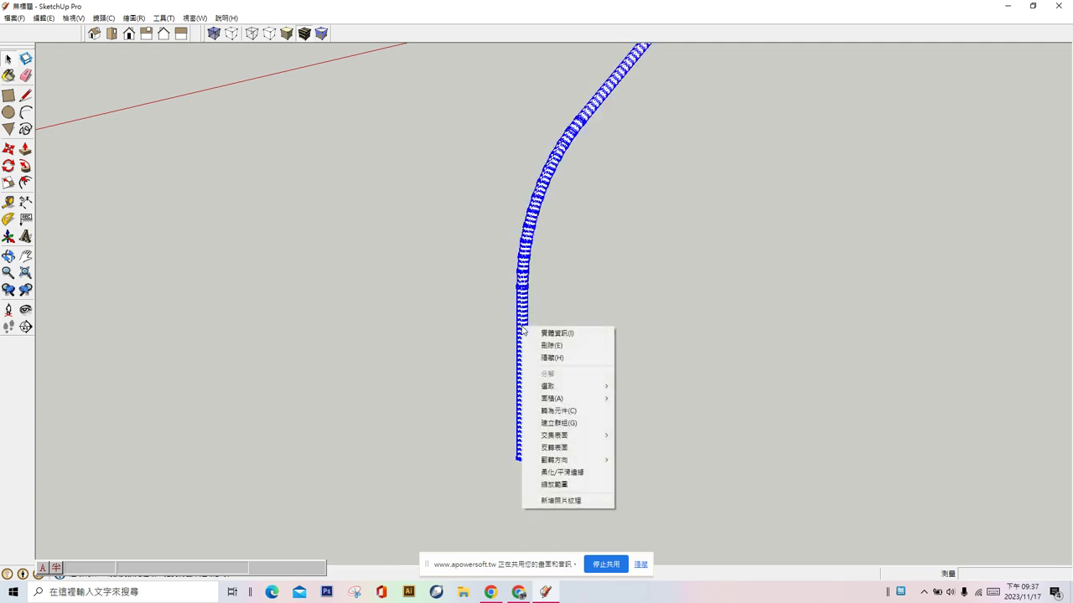
left_click(552, 411)
left_click(642, 402)
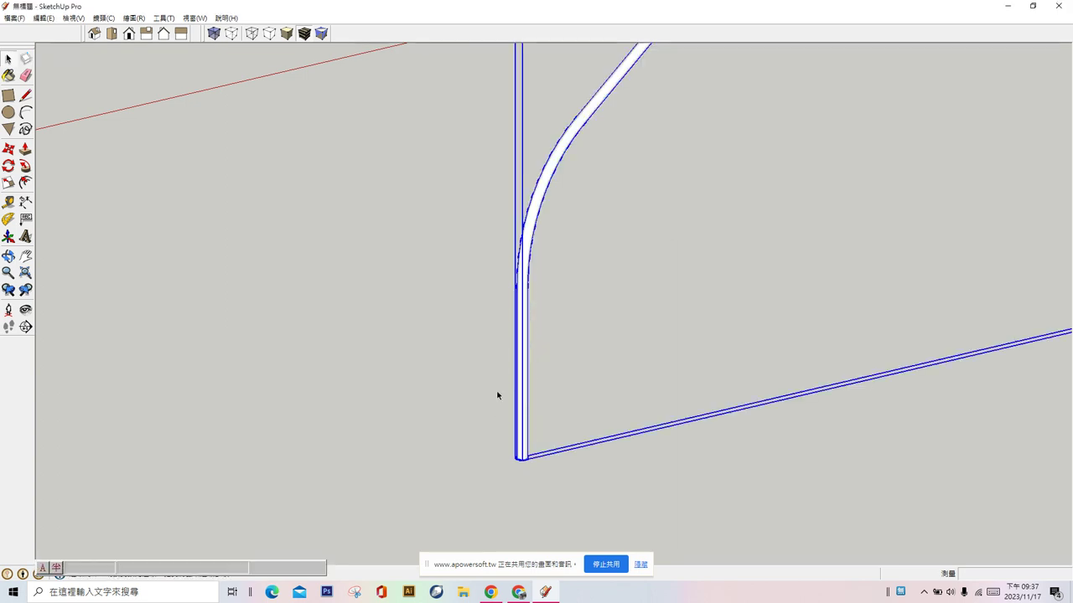
scroll(496, 394, "down", 3)
scroll(496, 392, "down", 3)
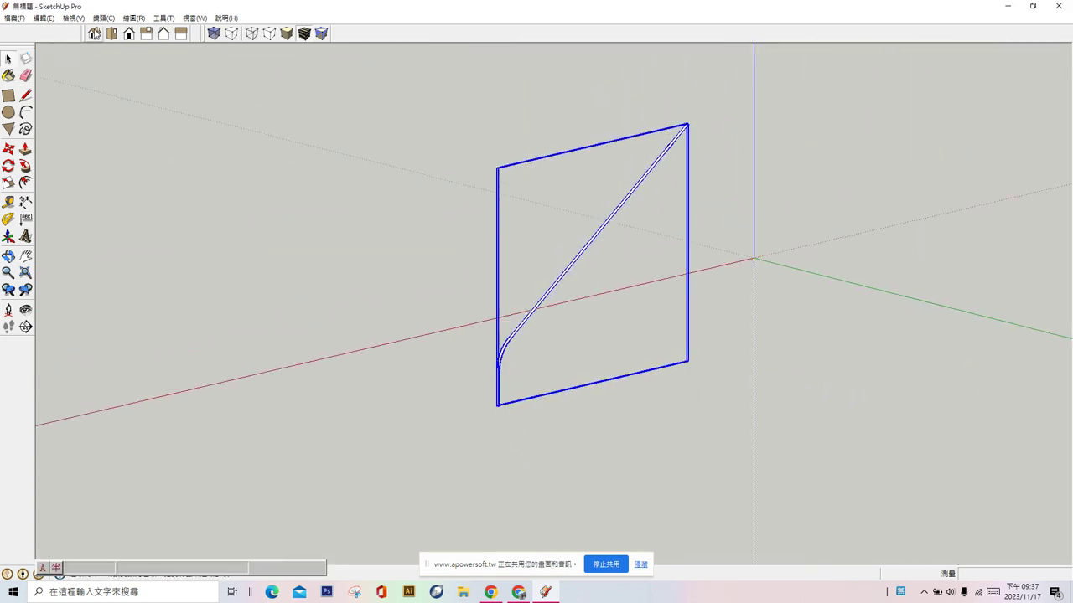
Step: Unhide all hidden walls and stairs and clear the selection
left_click(43, 17)
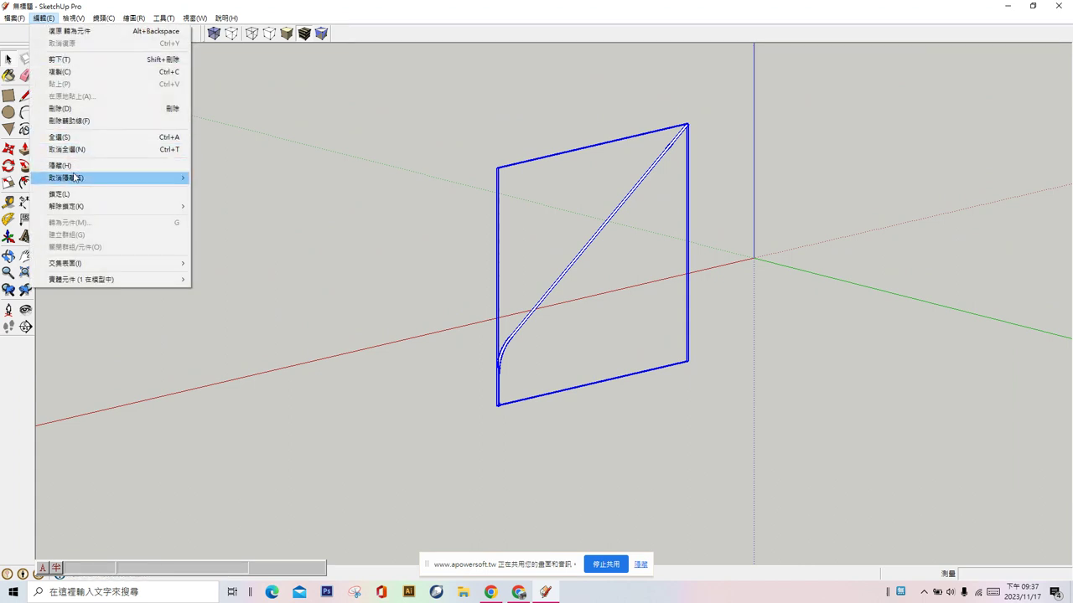
mouse_move(67, 178)
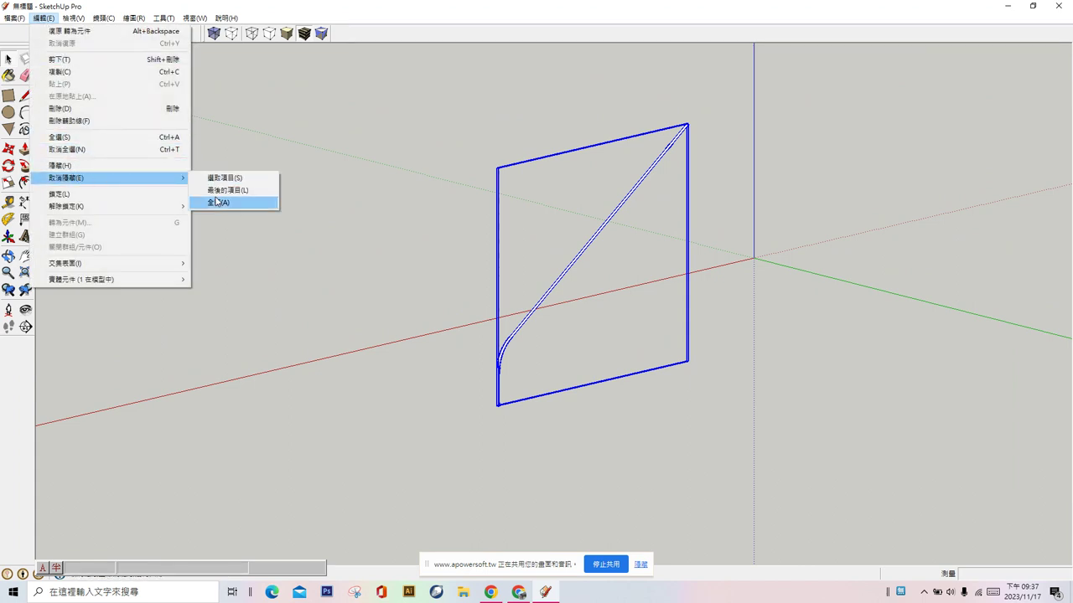
left_click(217, 203)
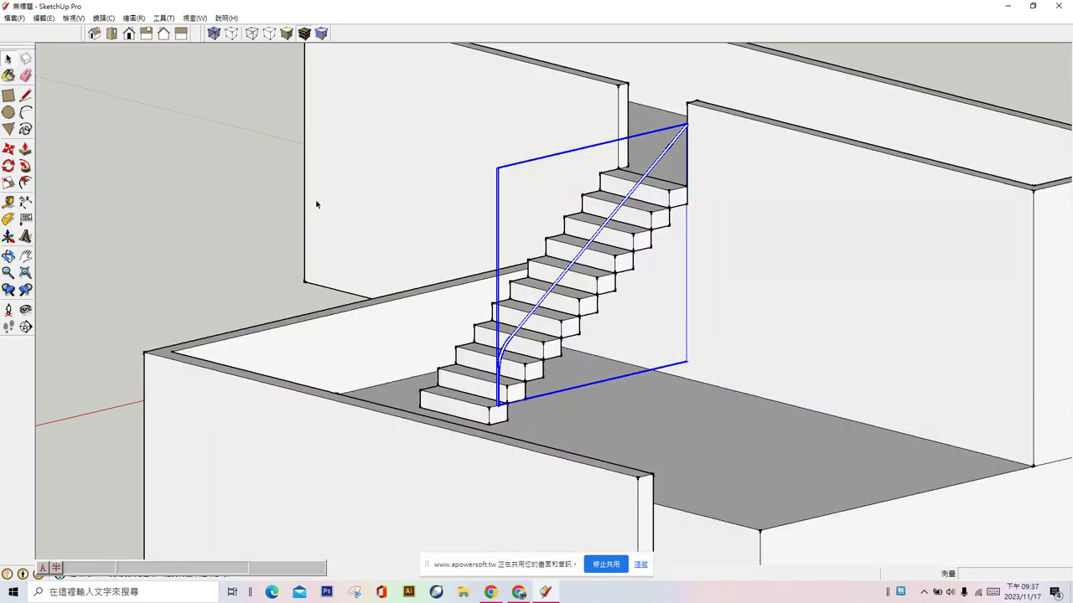
left_click(213, 191)
Step: Move the handrail component about 24.6 mm so its lower end rests on the bottom step
scroll(545, 436, "up", 3)
scroll(509, 409, "up", 3)
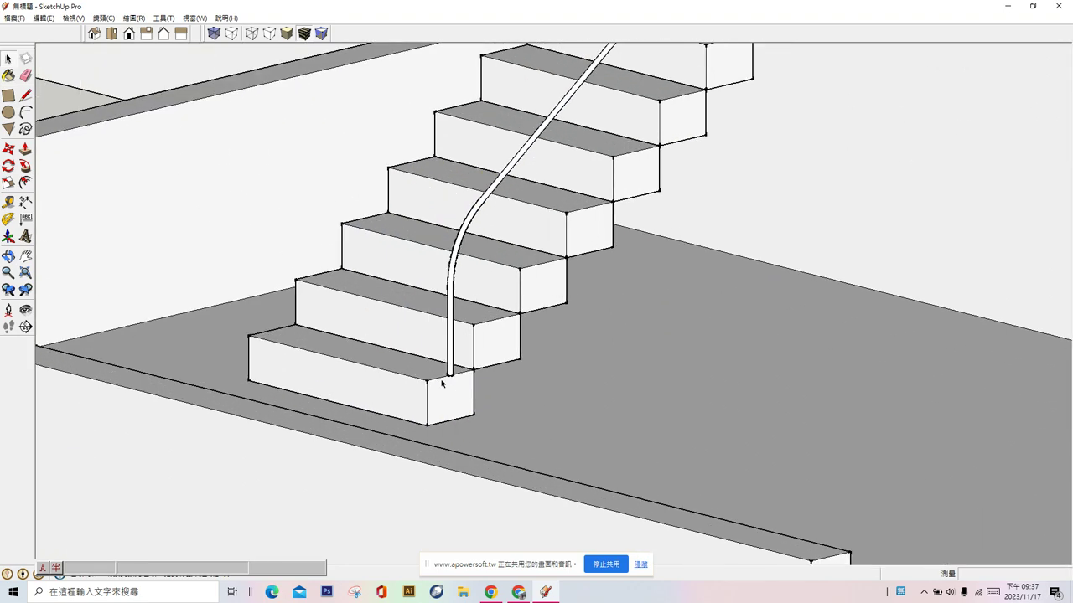
scroll(442, 378, "up", 3)
middle_click_drag(665, 442, 824, 475)
scroll(598, 431, "up", 3)
scroll(566, 385, "up", 3)
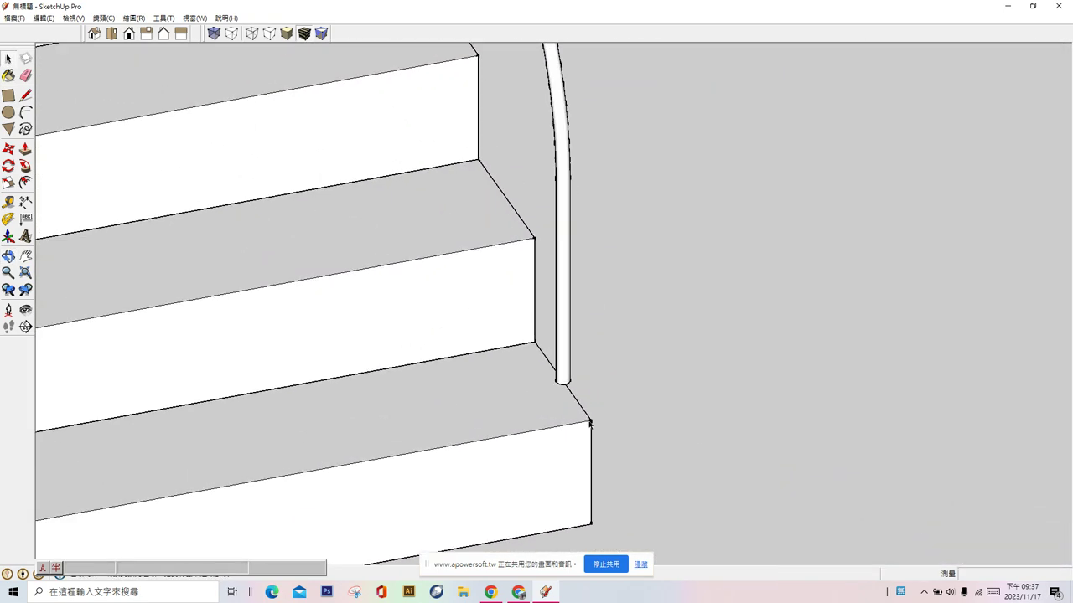
scroll(543, 354, "up", 2)
left_click(543, 353)
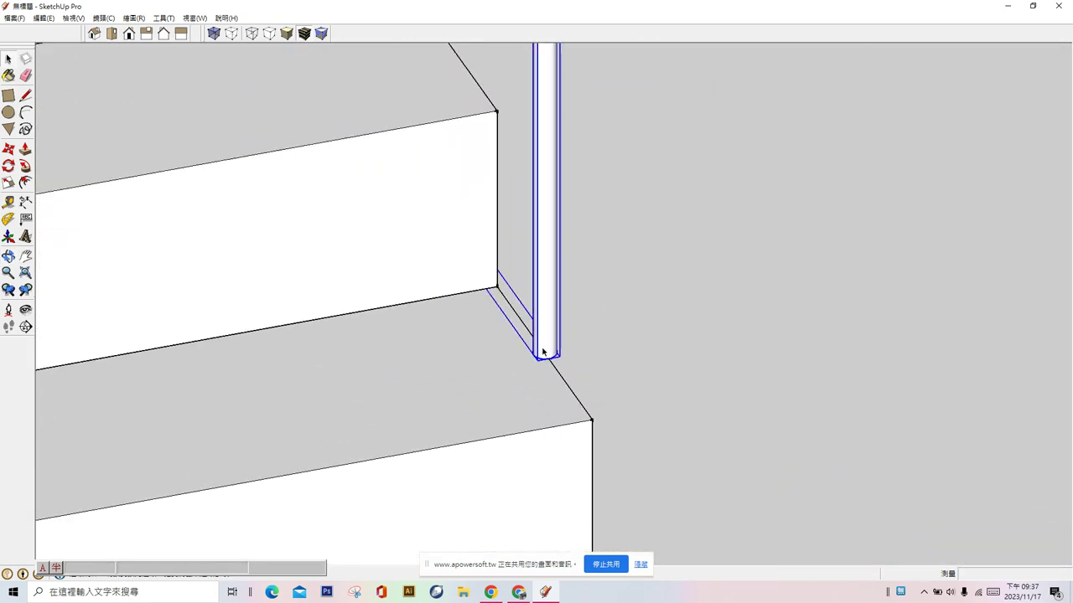
left_click(7, 148)
left_click(549, 357)
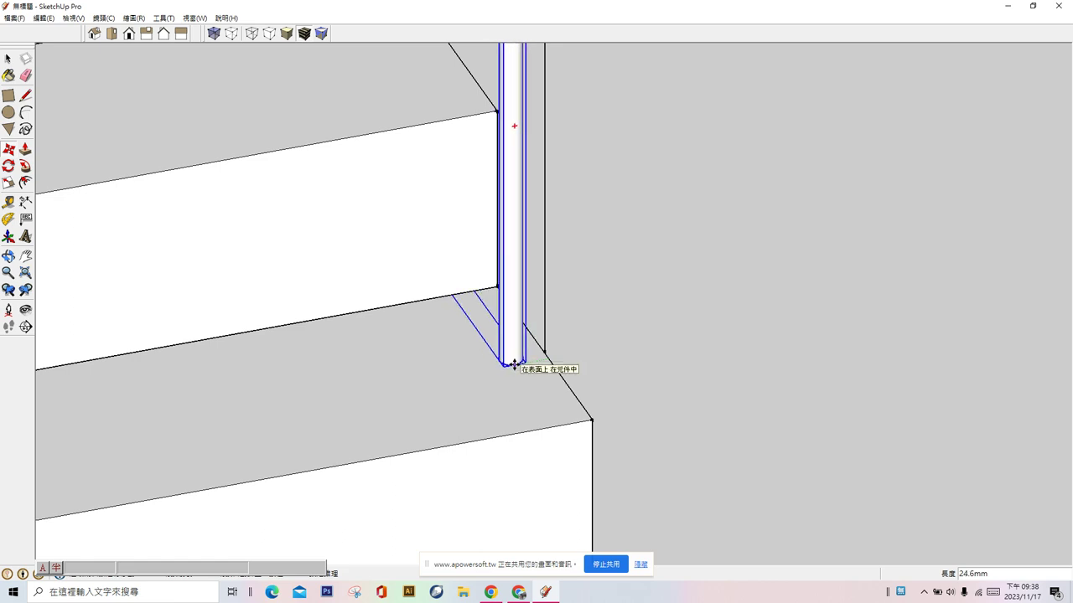
left_click(514, 365)
left_click(8, 58)
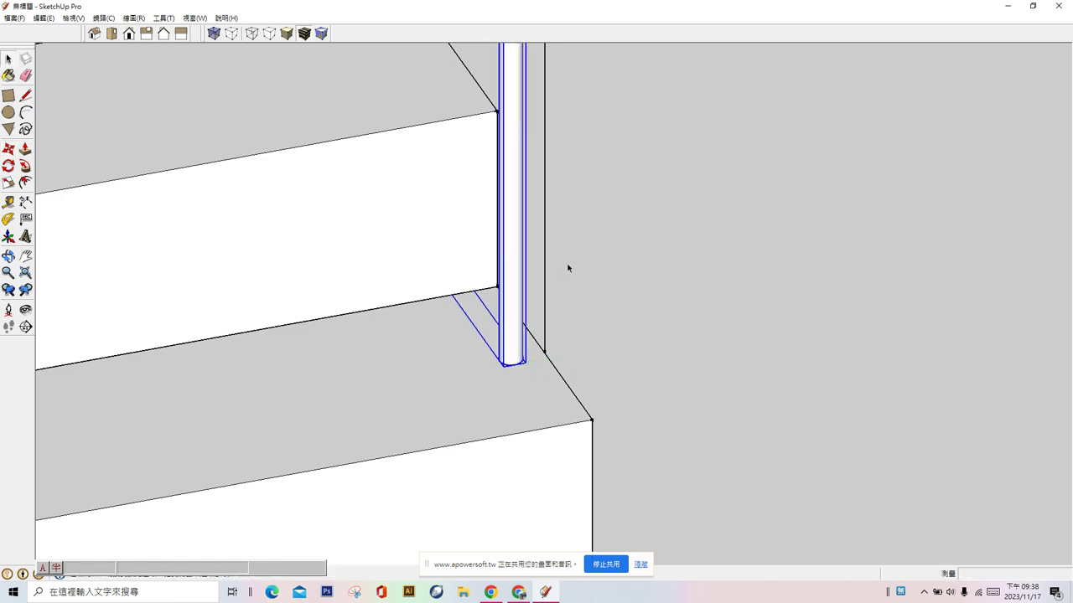
scroll(476, 388, "down", 2)
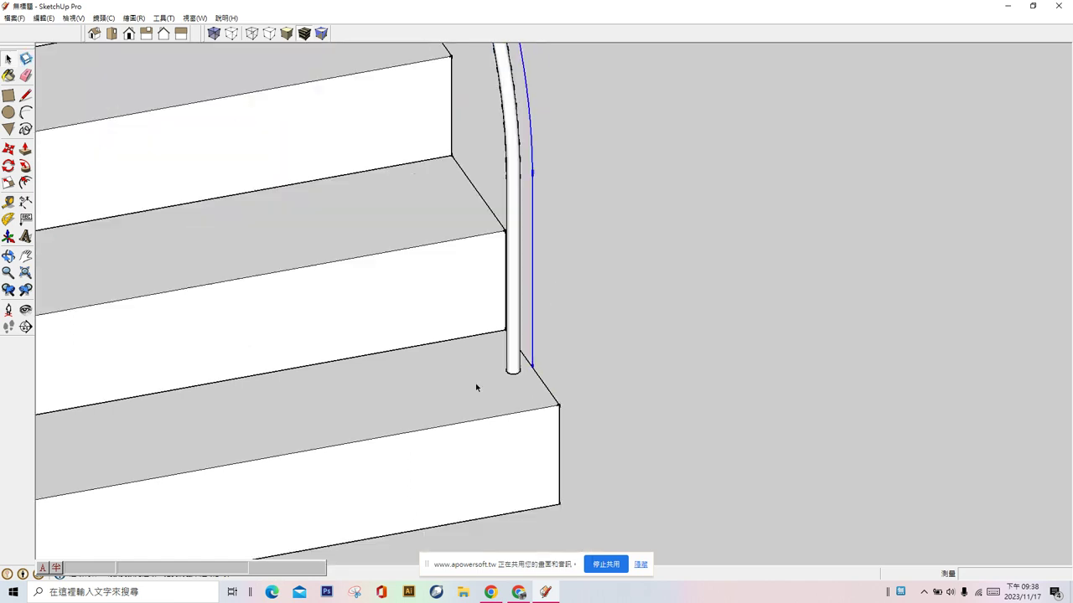
scroll(441, 374, "down", 3)
scroll(440, 375, "down", 2)
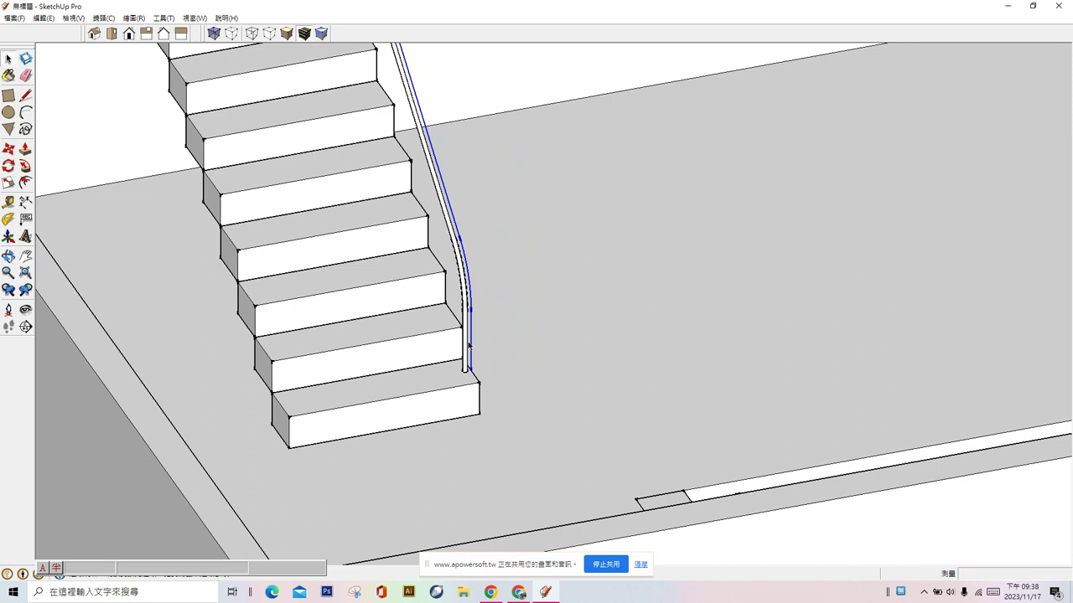
left_click(43, 18)
mouse_move(66, 178)
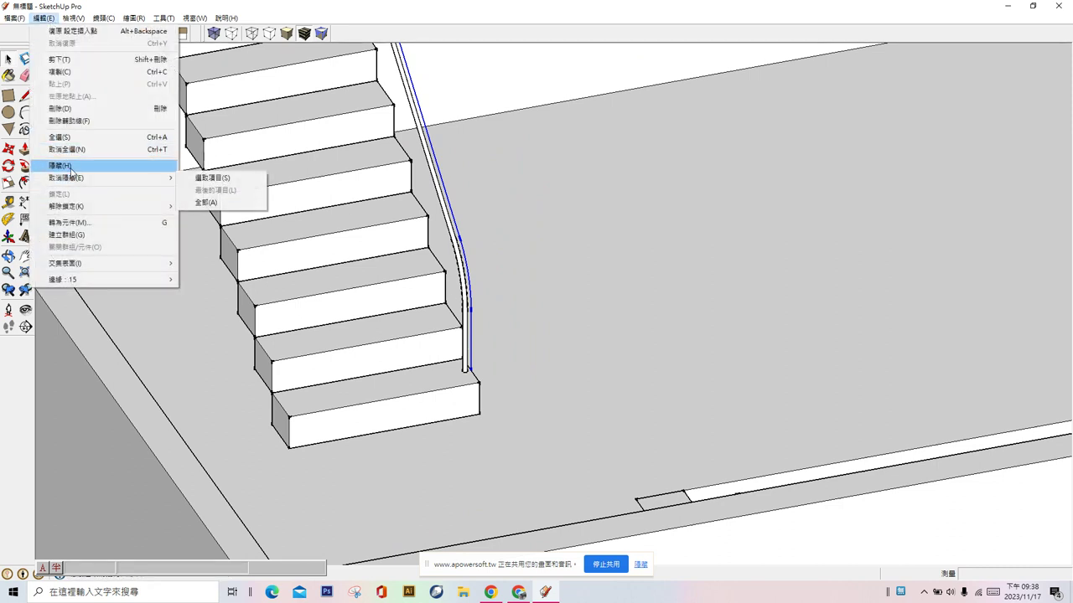
left_click(206, 202)
scroll(547, 403, "down", 2)
scroll(548, 403, "down", 2)
scroll(547, 409, "down", 2)
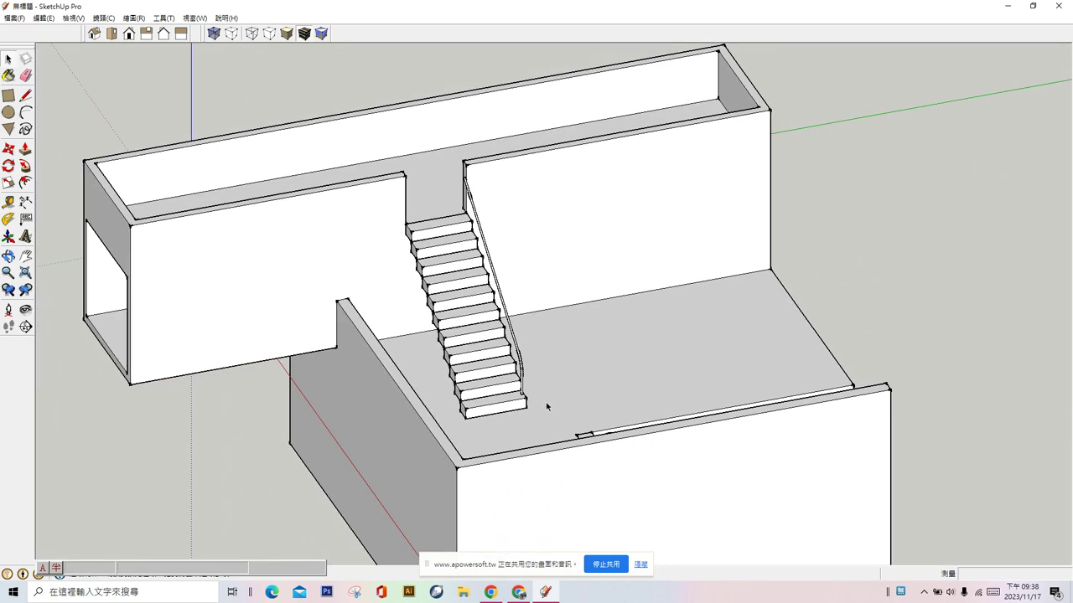
scroll(444, 172, "up", 4)
scroll(436, 167, "up", 3)
scroll(435, 168, "up", 3)
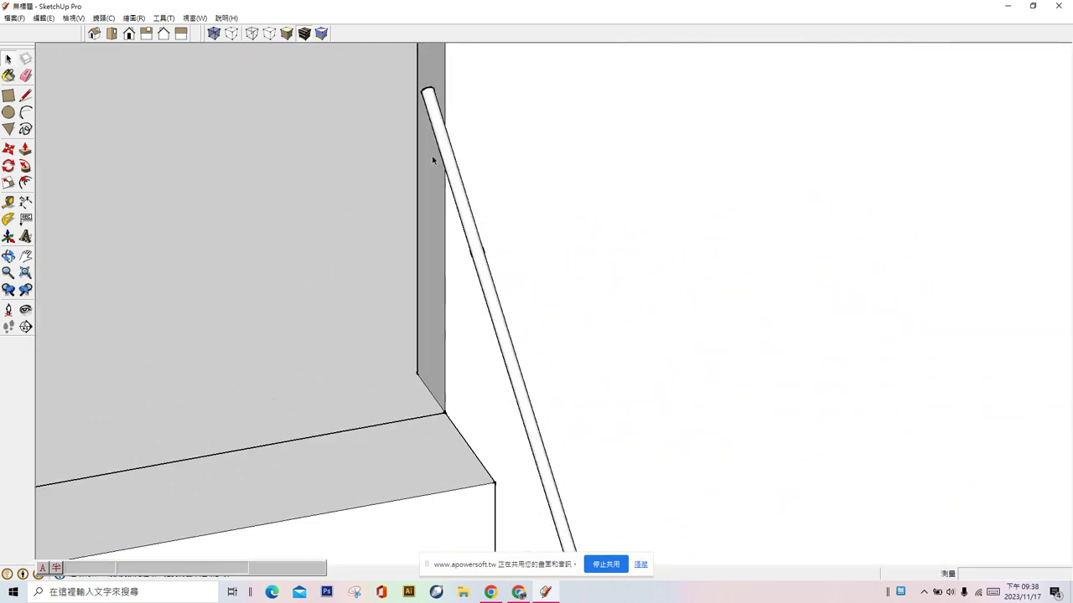
mouse_move(414, 195)
middle_mouse_down()
mouse_move(500, 213)
mouse_move(843, 235)
mouse_move(791, 235)
mouse_move(820, 216)
mouse_move(428, 218)
mouse_move(444, 206)
middle_mouse_up()
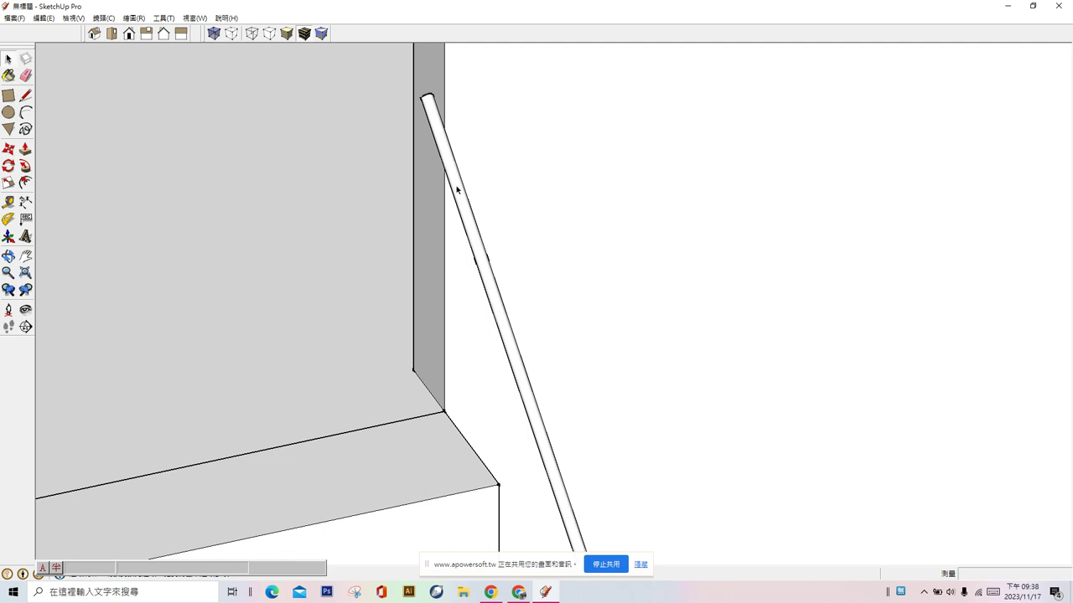
scroll(457, 190, "down", 3)
scroll(444, 158, "up", 3)
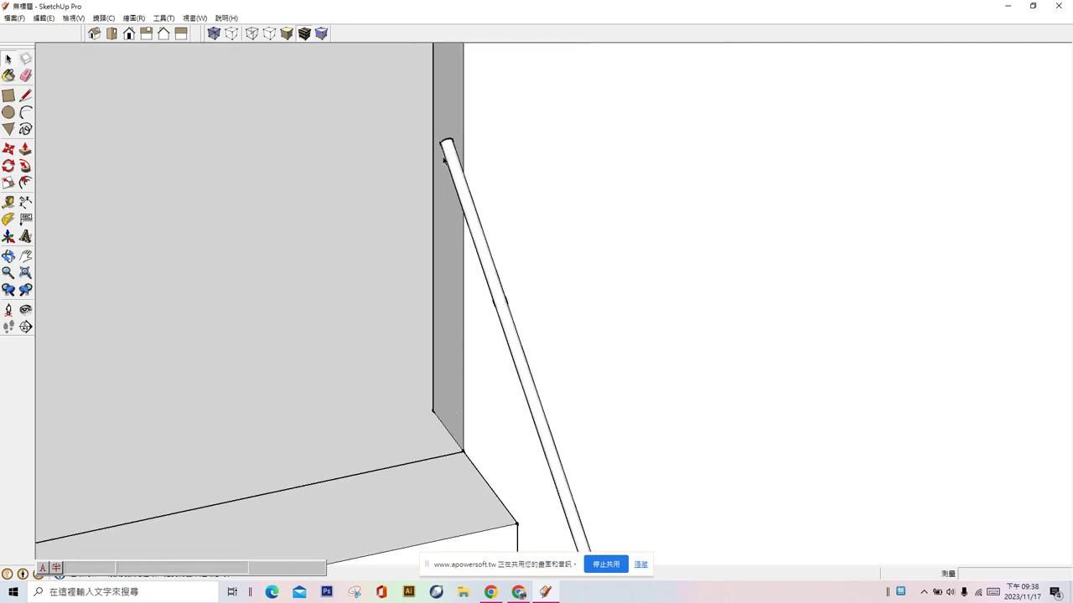
scroll(444, 159, "down", 3)
scroll(444, 159, "down", 2)
scroll(445, 159, "down", 2)
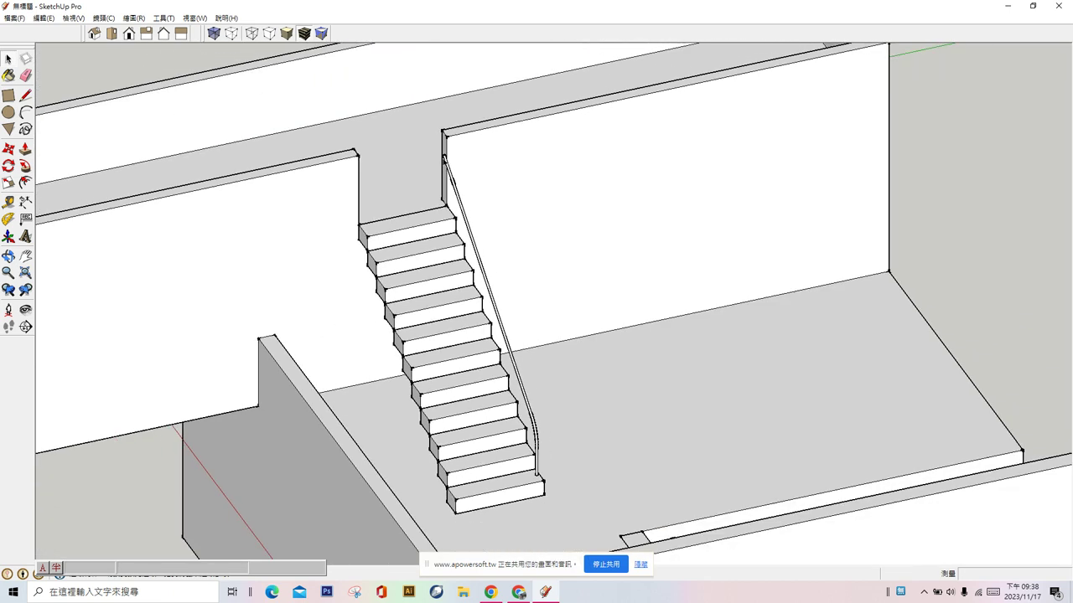
scroll(444, 160, "down", 1)
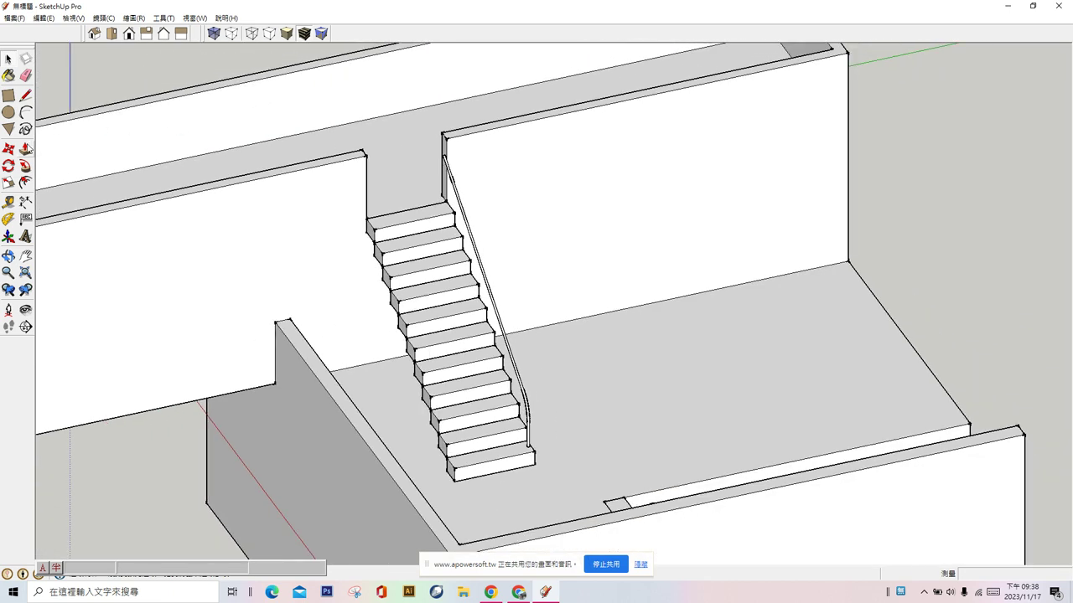
left_click(26, 150)
Step: Push/pull the wall end beside the stair top out 56.3 mm, then exit the group
left_click(8, 61)
double_click(556, 163)
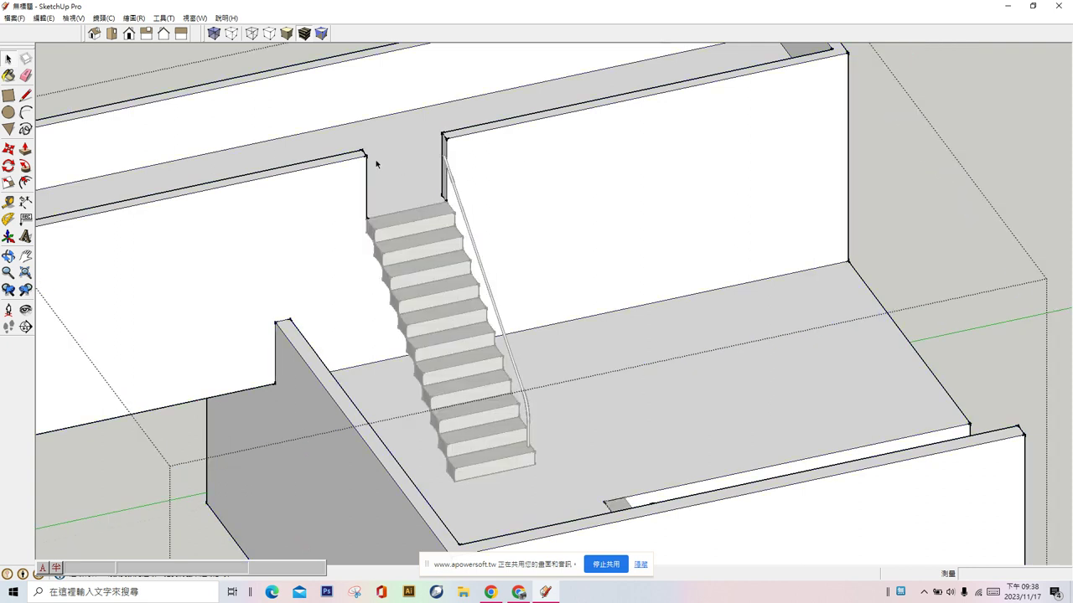
left_click(26, 149)
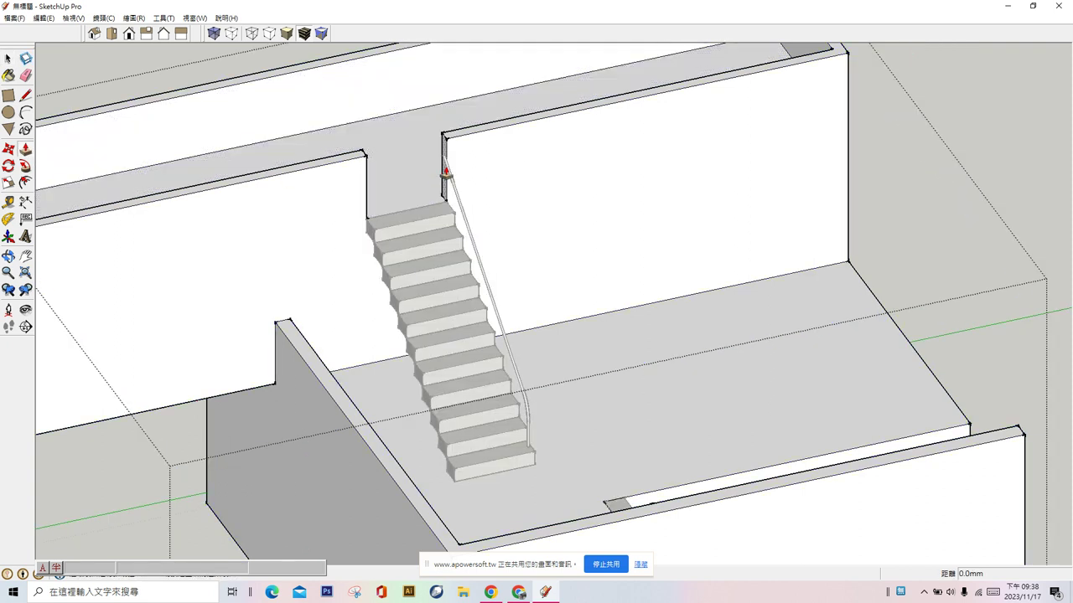
left_click(446, 173)
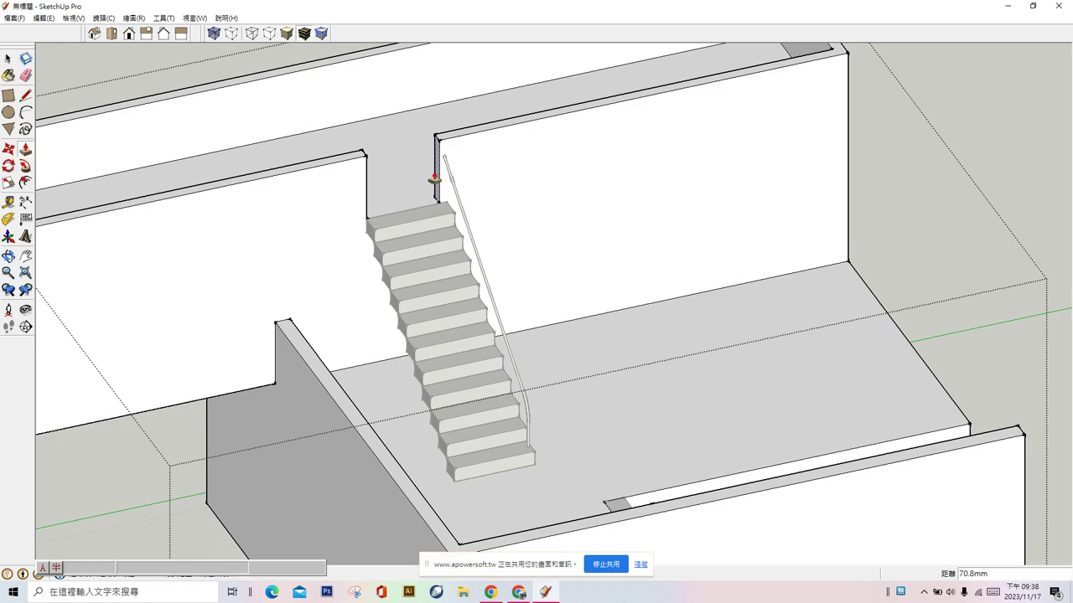
mouse_move(434, 179)
middle_mouse_down()
mouse_move(462, 216)
mouse_move(223, 201)
mouse_move(515, 177)
mouse_move(494, 160)
middle_mouse_up()
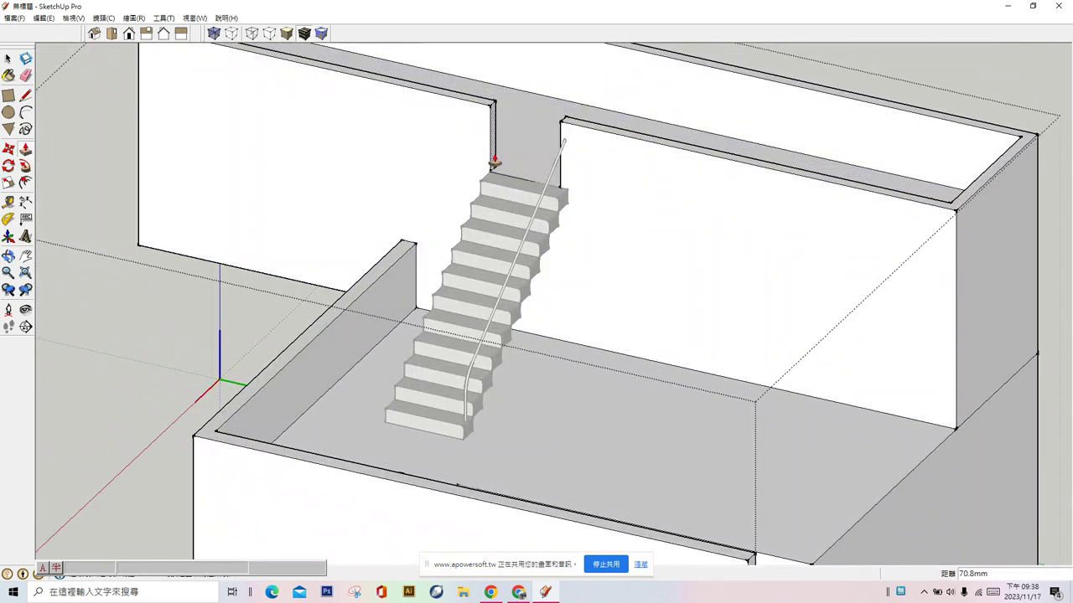
left_click(498, 168)
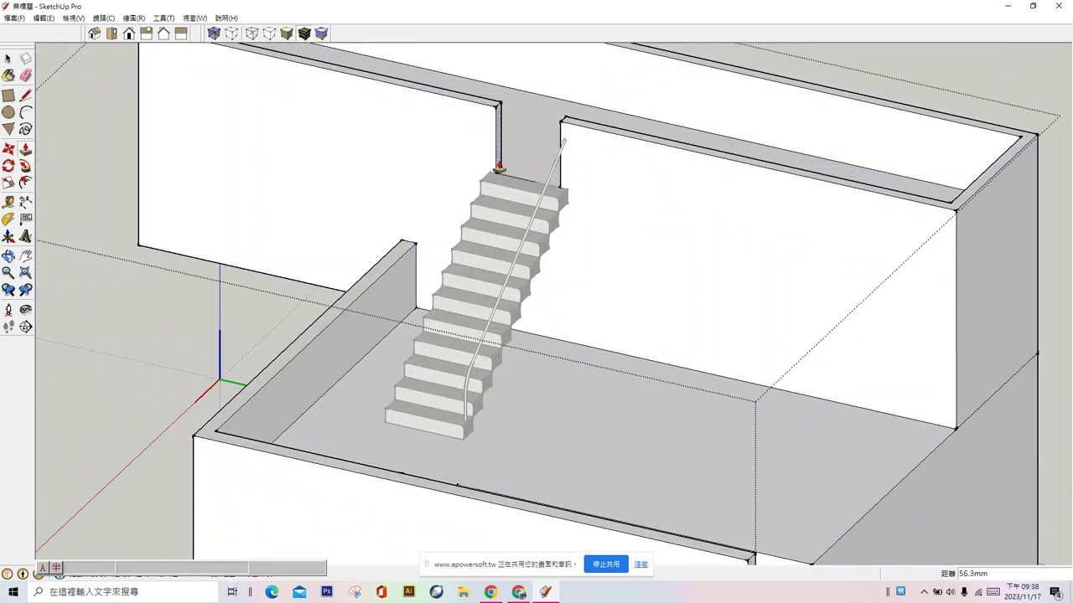
key("space")
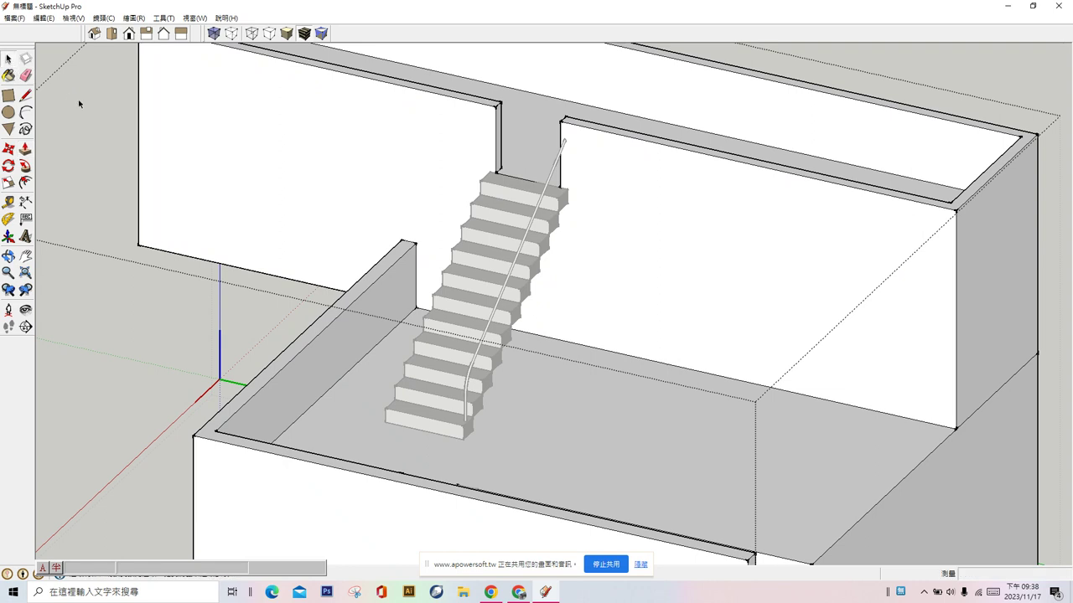
left_click(79, 101)
Step: Ctrl-copy the handrail group onto the bottom step on the other side of the stairs
left_click(553, 170)
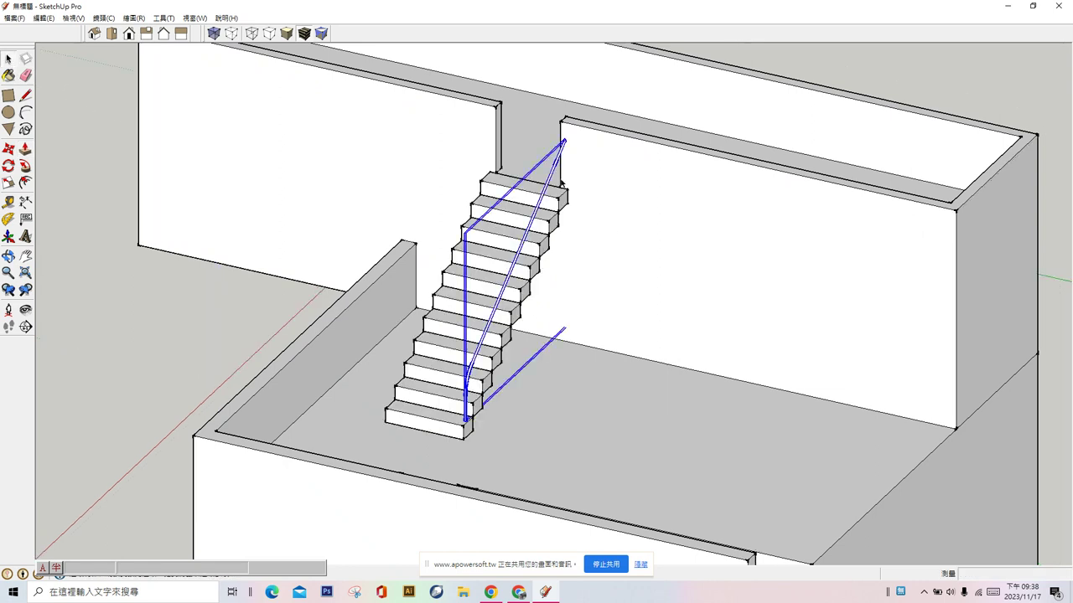
scroll(422, 438, "up", 3)
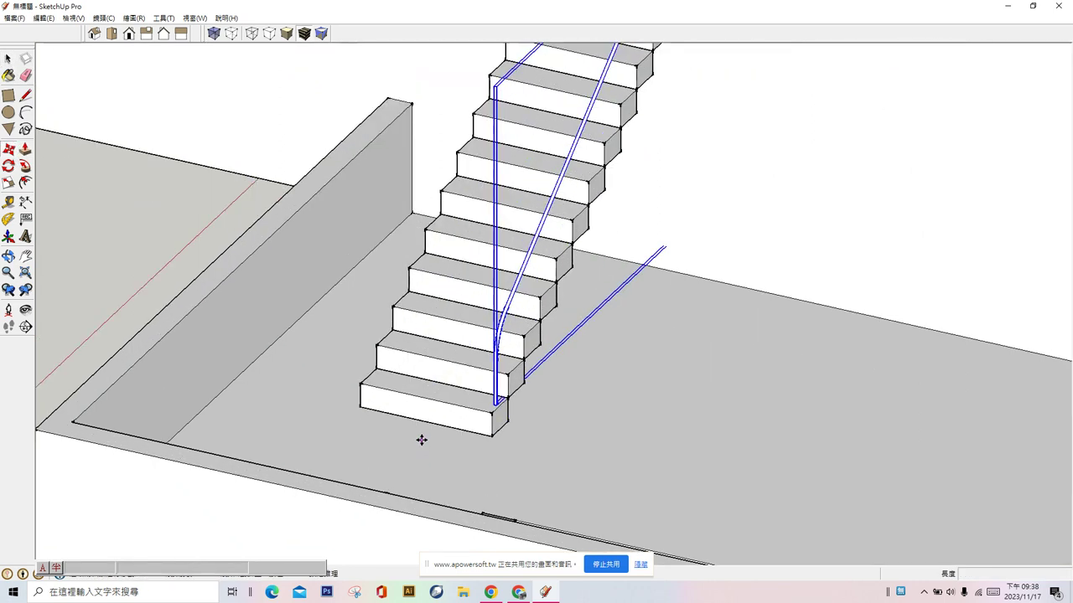
mouse_move(422, 438)
middle_mouse_down()
mouse_move(491, 489)
mouse_move(529, 452)
mouse_move(486, 422)
mouse_move(481, 371)
middle_mouse_up()
scroll(582, 450, "up", 5)
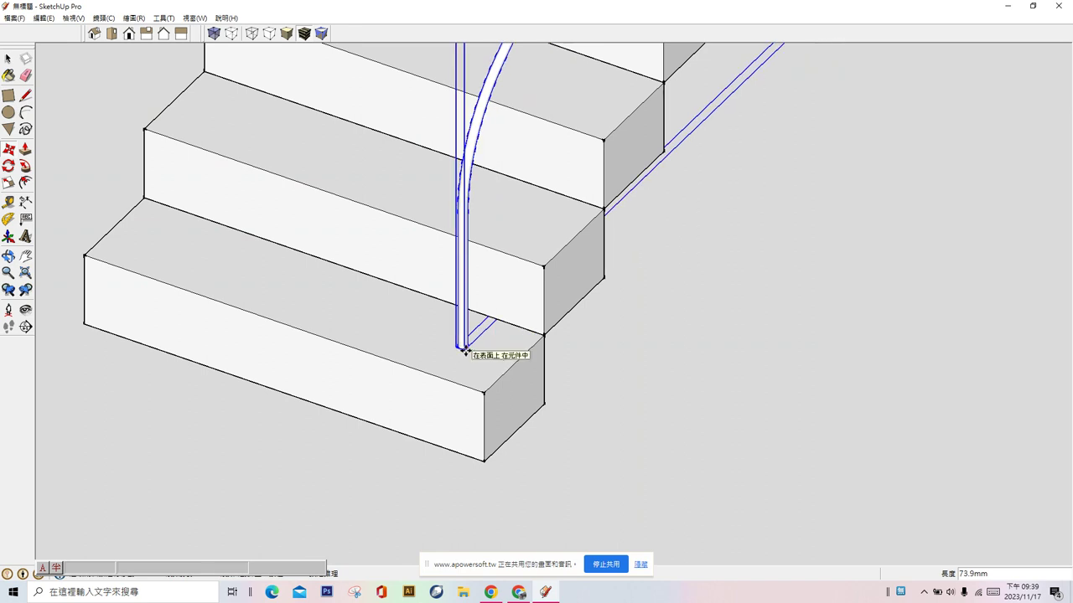
key("ctrl")
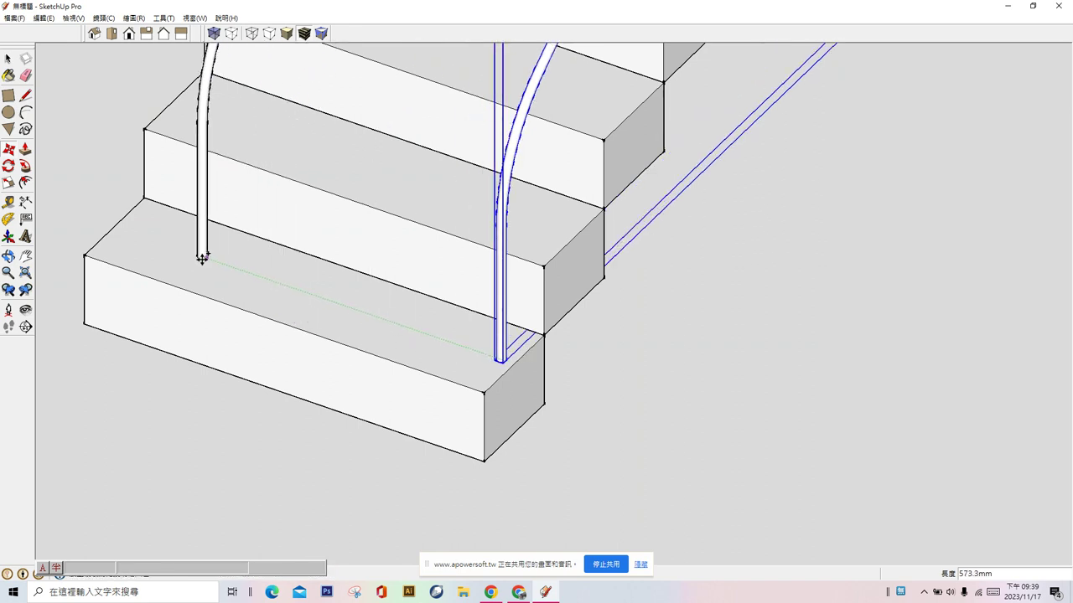
left_click(127, 234)
scroll(389, 421, "down", 2)
scroll(388, 421, "down", 3)
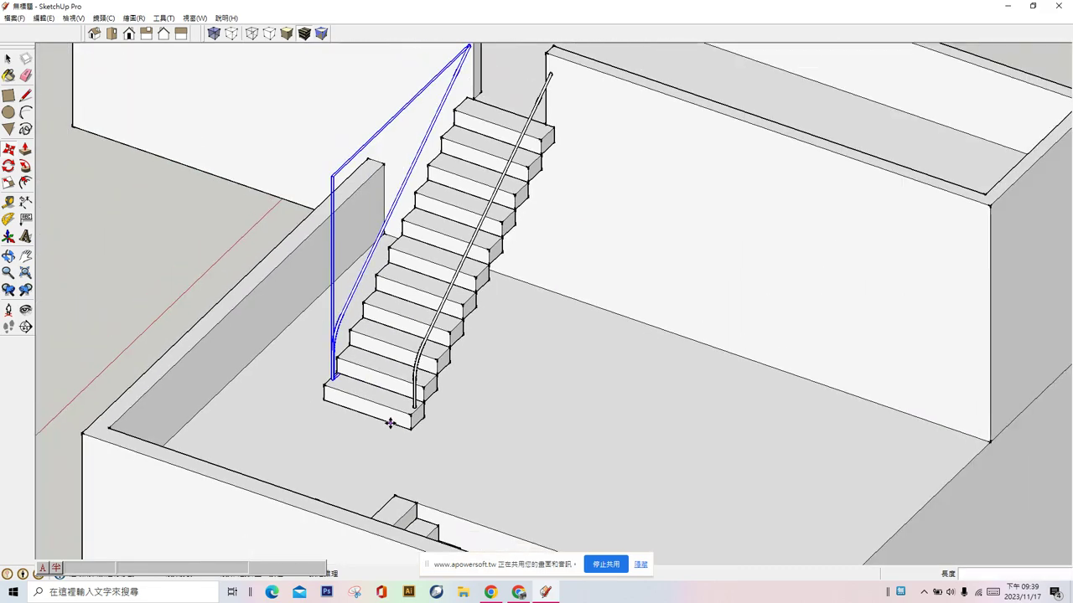
scroll(369, 431, "down", 2)
mouse_move(369, 431)
middle_mouse_down()
mouse_move(692, 407)
mouse_move(867, 359)
middle_mouse_up()
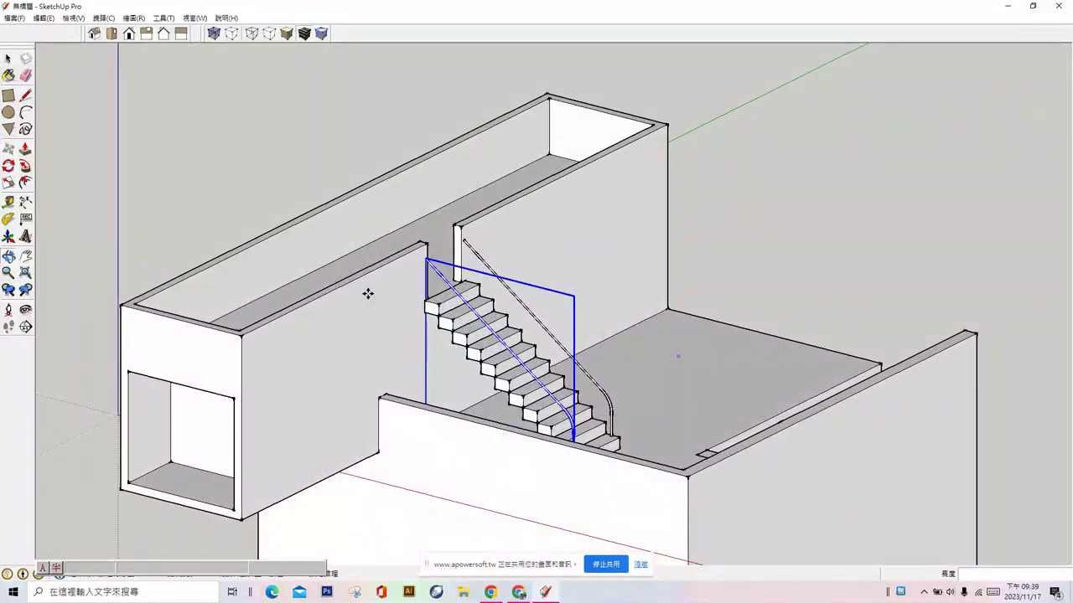
left_click(7, 59)
left_click(238, 127)
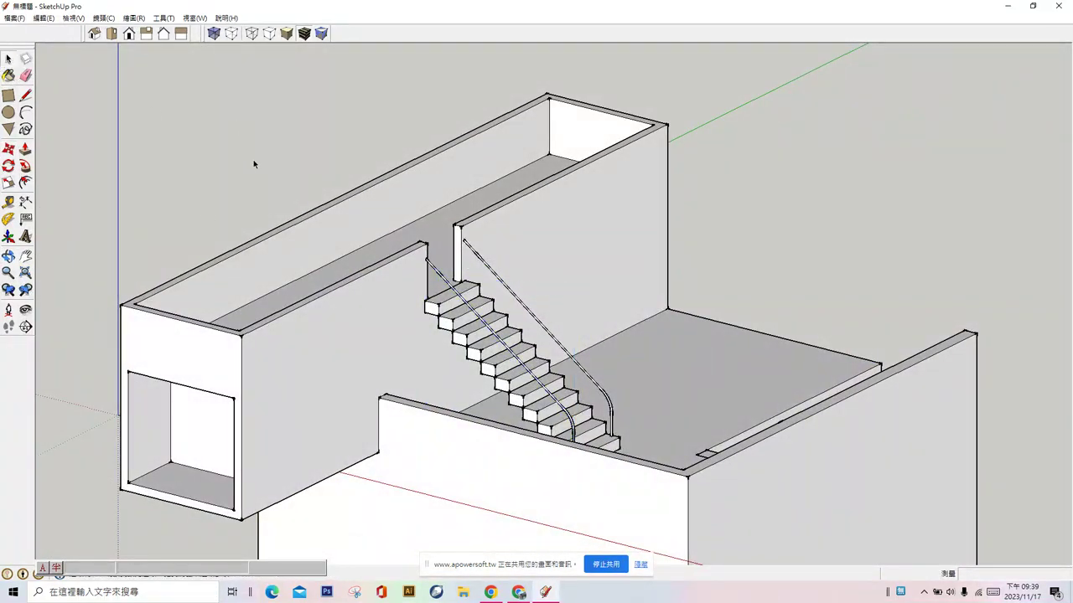
scroll(284, 256, "down", 3)
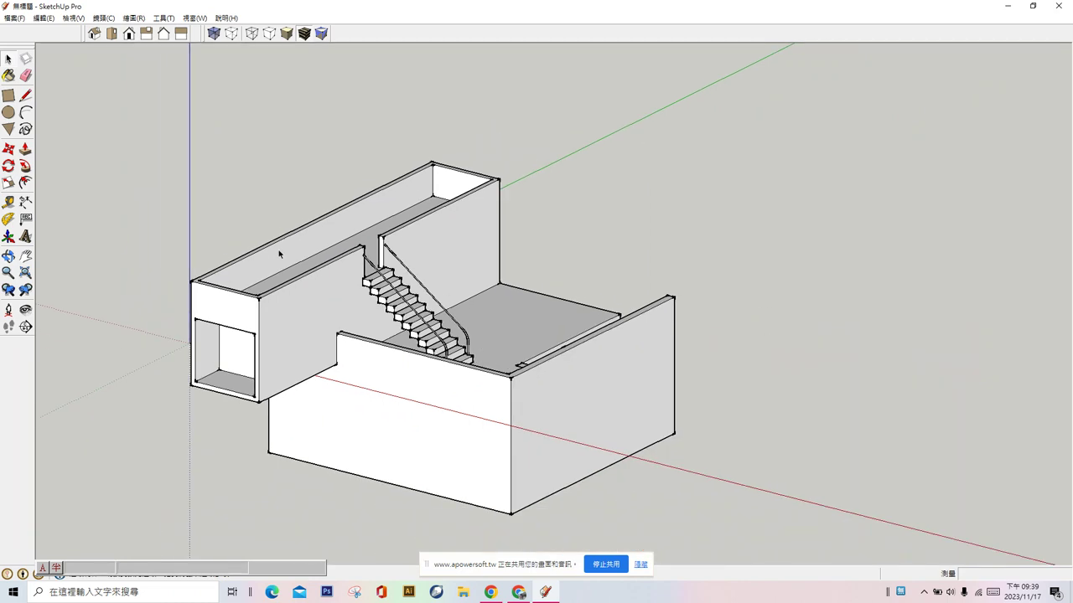
Step: Draw a small rectangle at the ground-floor wall's lower-left base corner
scroll(279, 185, "down", 2)
scroll(285, 344, "up", 2)
scroll(287, 359, "up", 2)
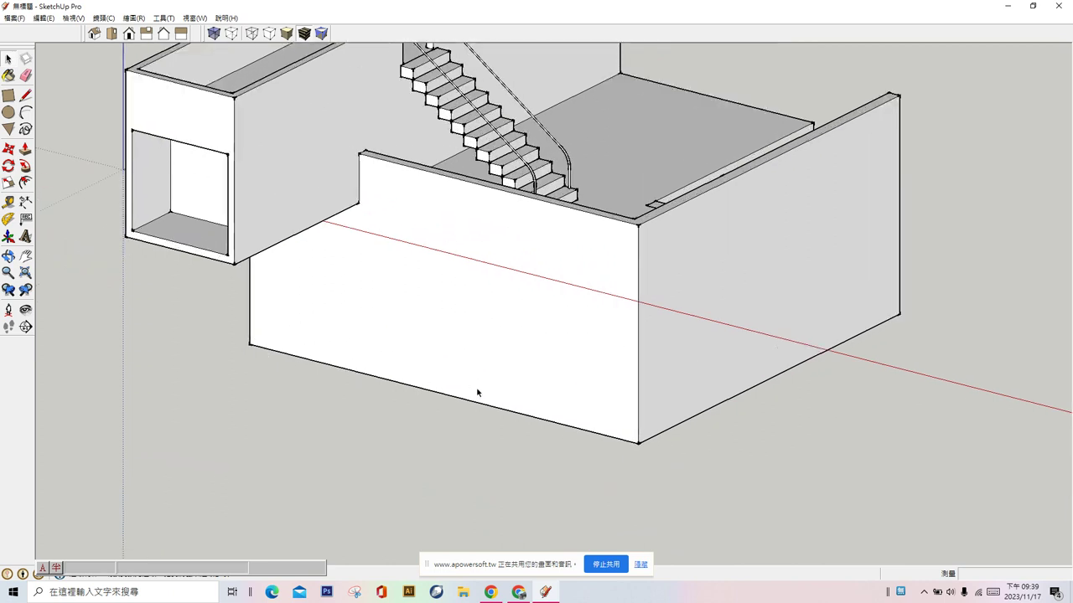
left_click(12, 98)
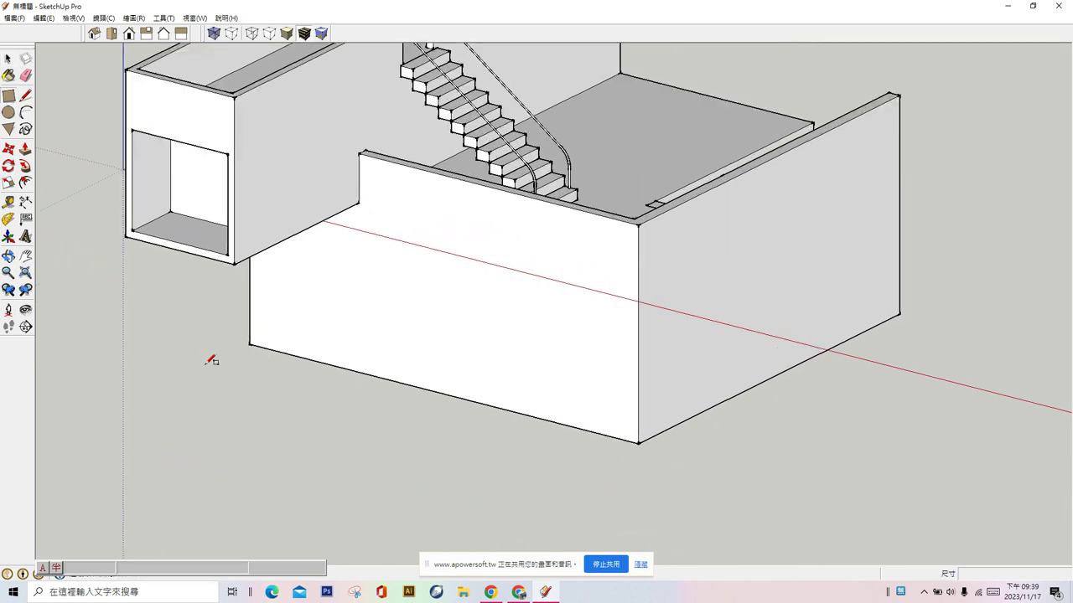
left_click(252, 343)
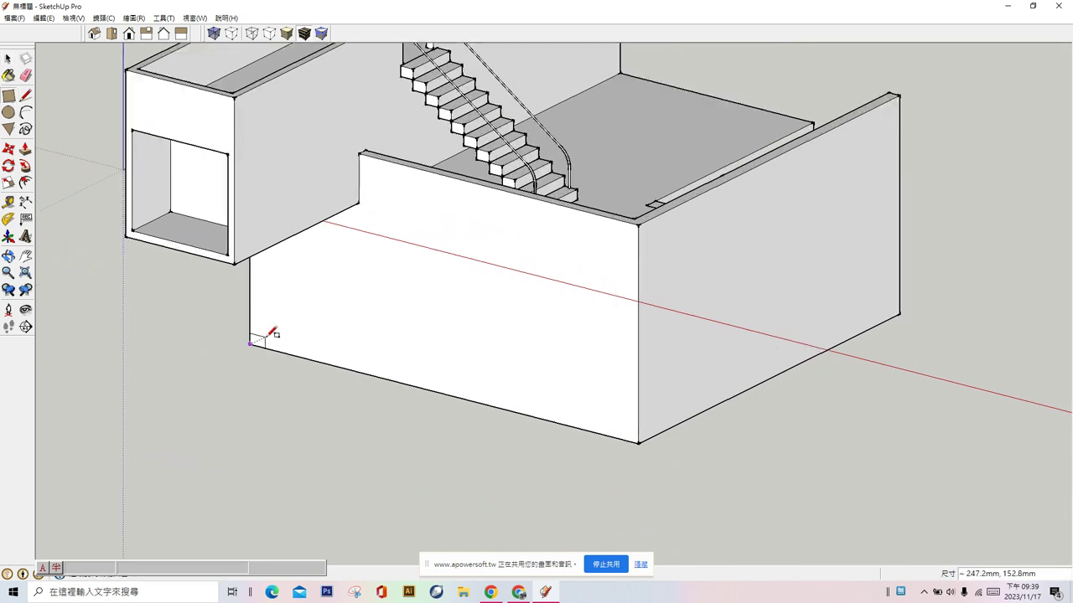
left_click(265, 346)
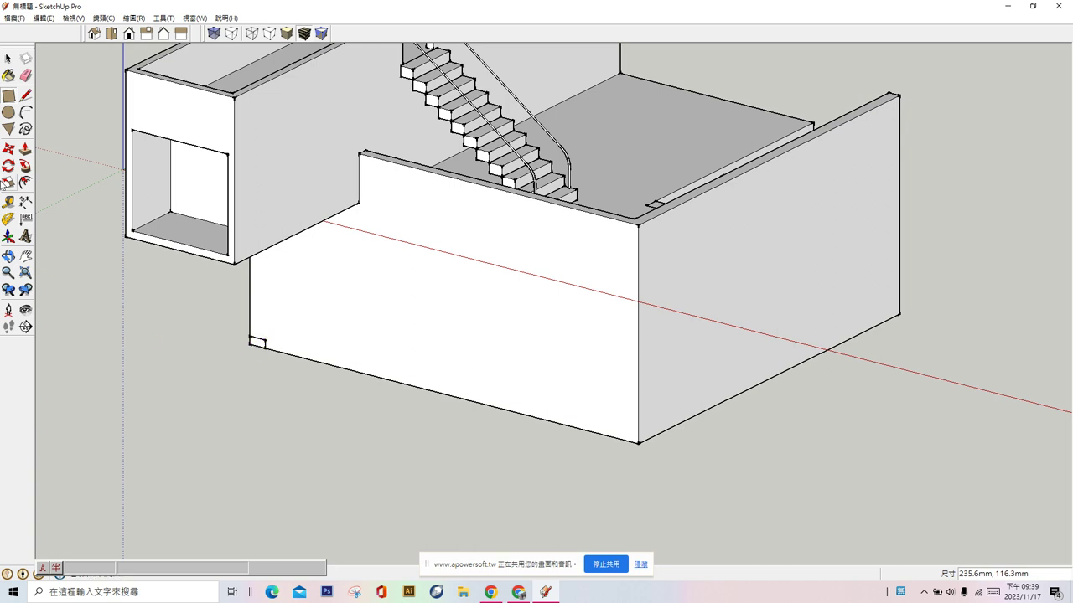
Step: Push/pull the rectangle into a small box about 235.6 by 116.3 mm and select it
left_click(20, 153)
scroll(192, 372, "up", 5)
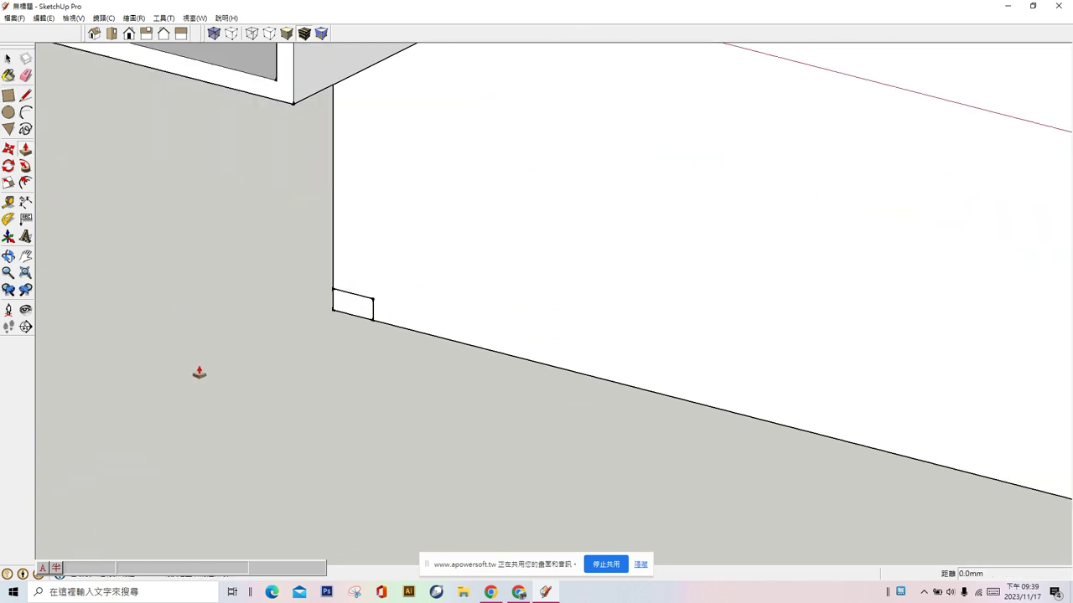
left_click(344, 316)
left_click(338, 315)
scroll(134, 234, "down", 2)
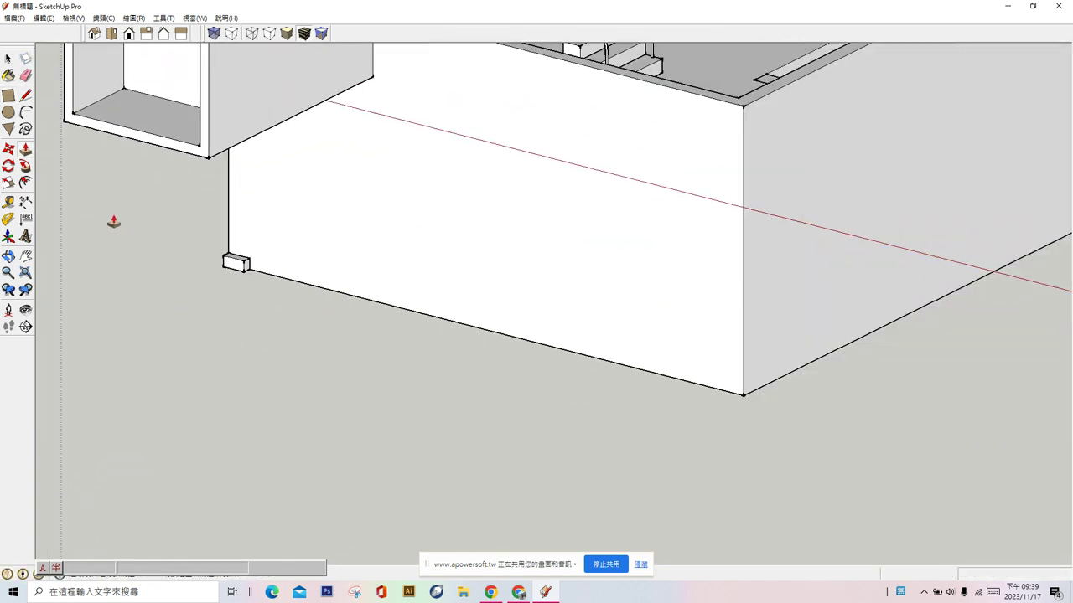
scroll(113, 220, "down", 1)
left_click(9, 59)
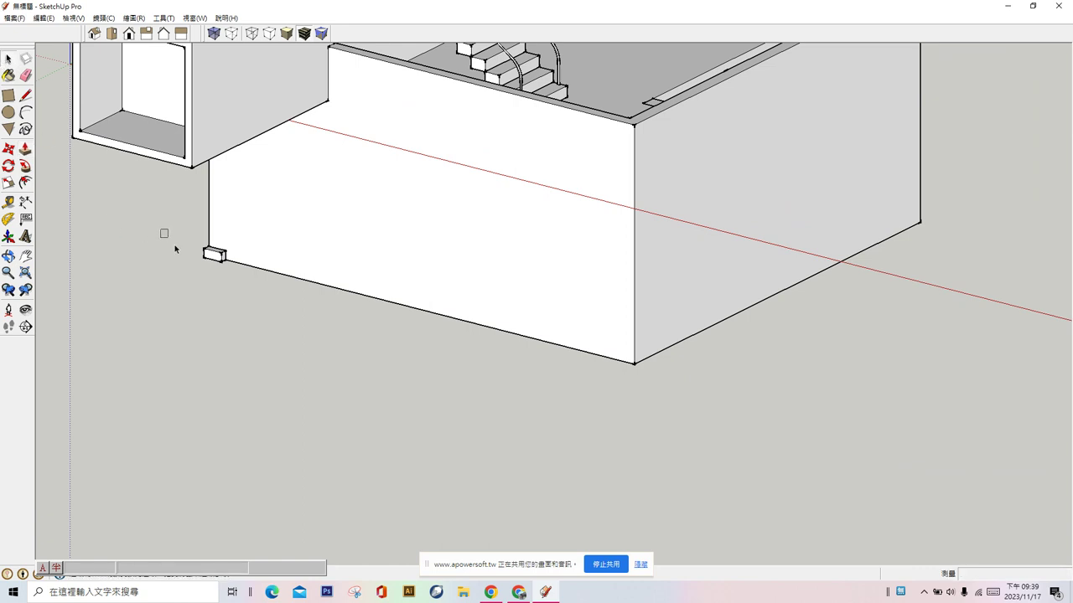
left_click_drag(161, 230, 281, 318)
Step: Turn the small box into a component
right_click(214, 253)
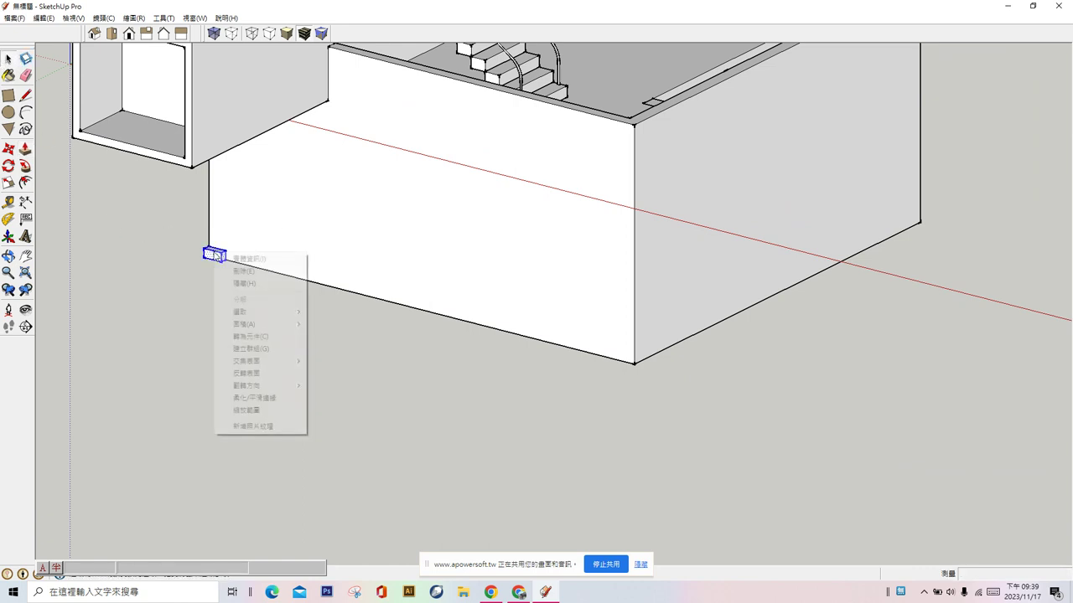
left_click(244, 336)
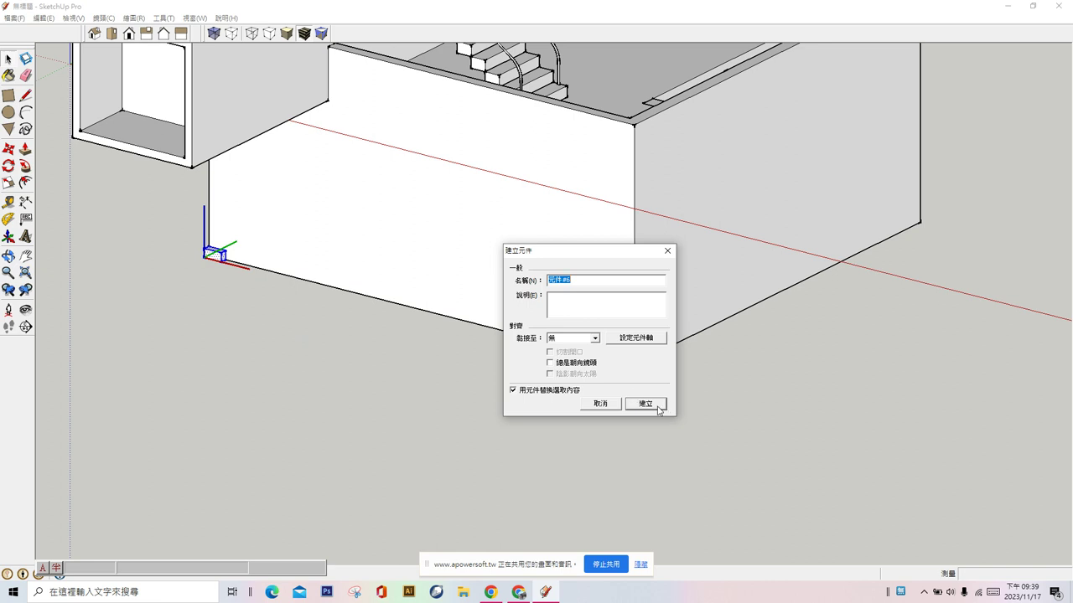
left_click(646, 404)
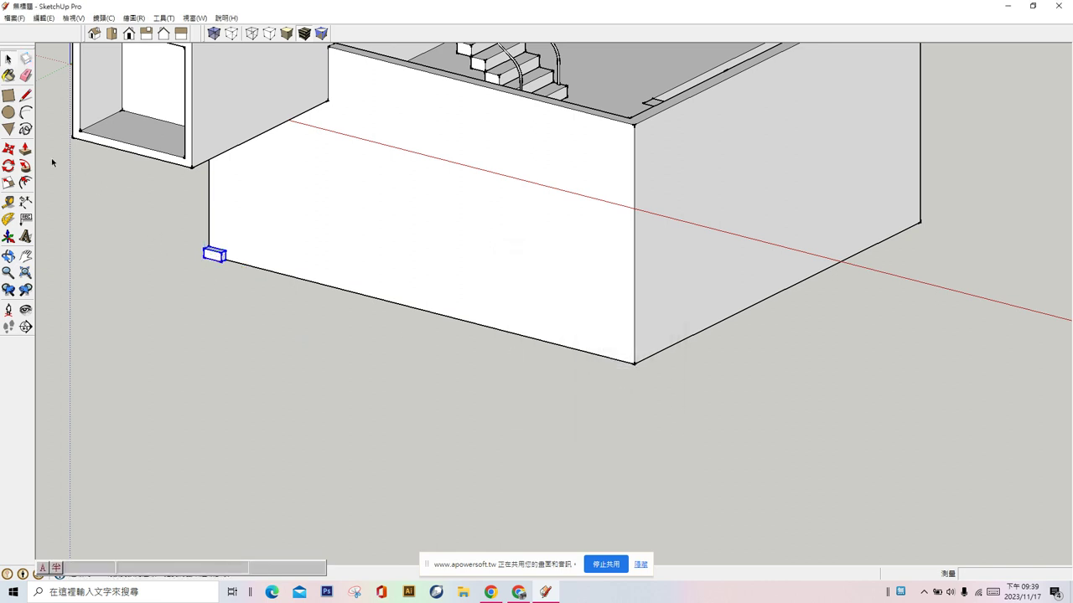
Step: Copy the box component to the far building corner and divide the span with /6 for seven evenly spaced blocks
scroll(225, 261, "up", 3)
scroll(216, 250, "up", 3)
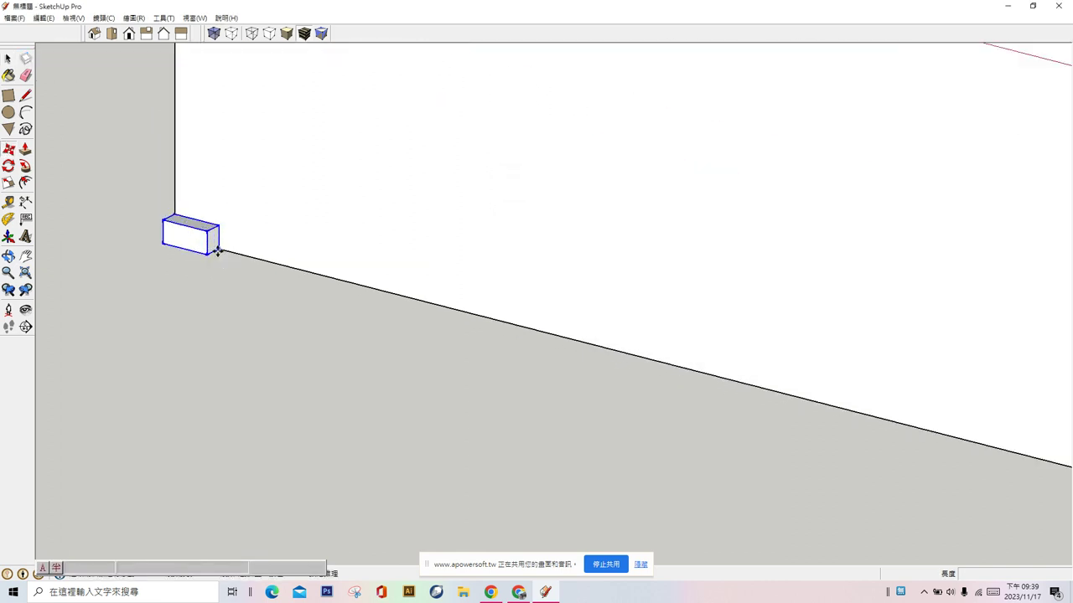
left_click(215, 249)
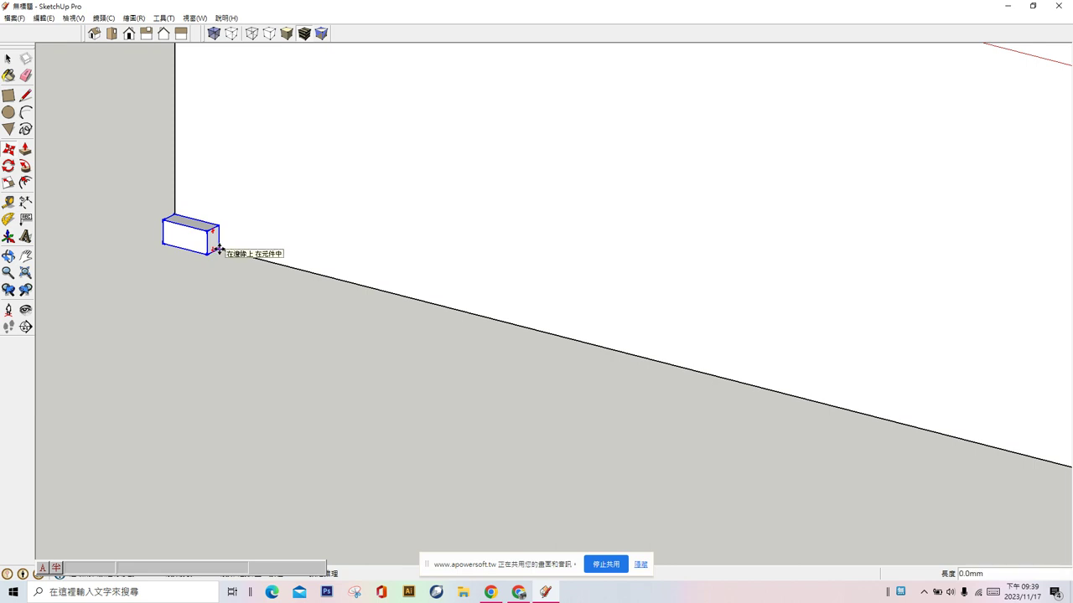
scroll(259, 263, "down", 4)
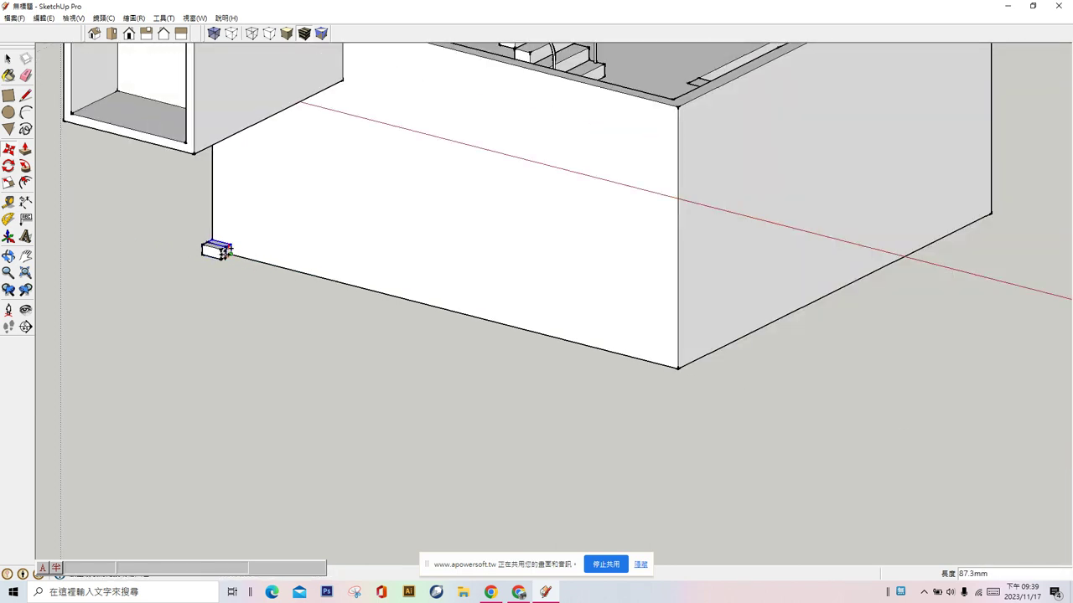
left_click(635, 354)
type("/6")
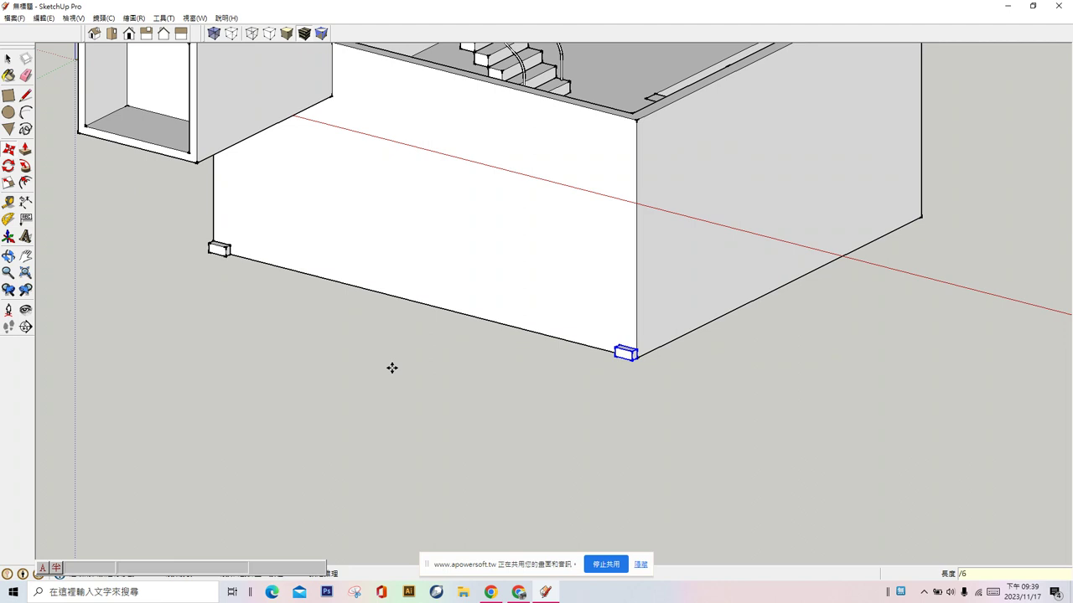
key("Return")
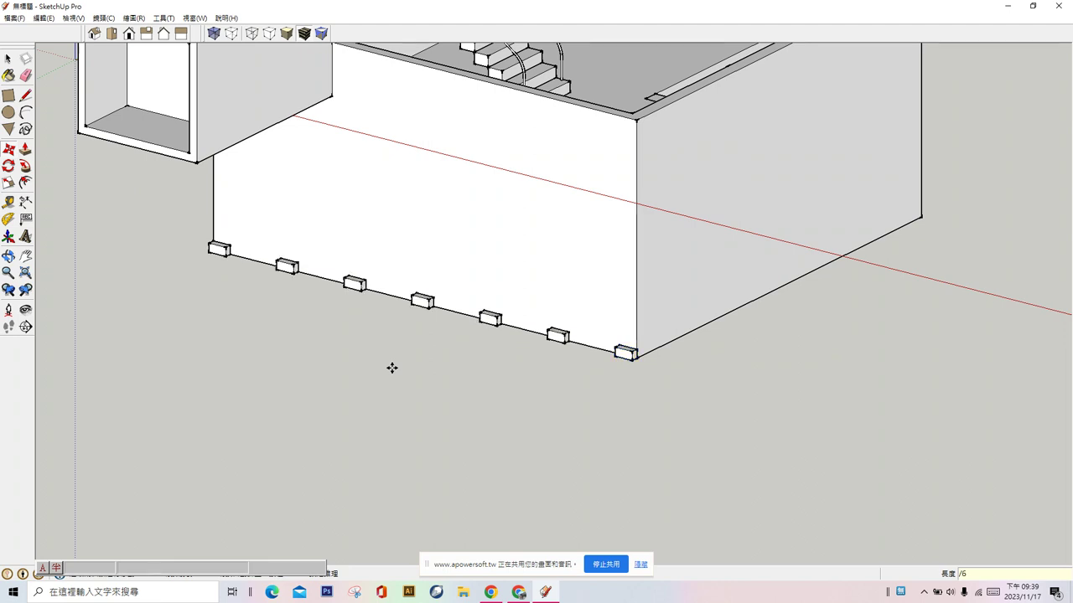
scroll(438, 362, "down", 3)
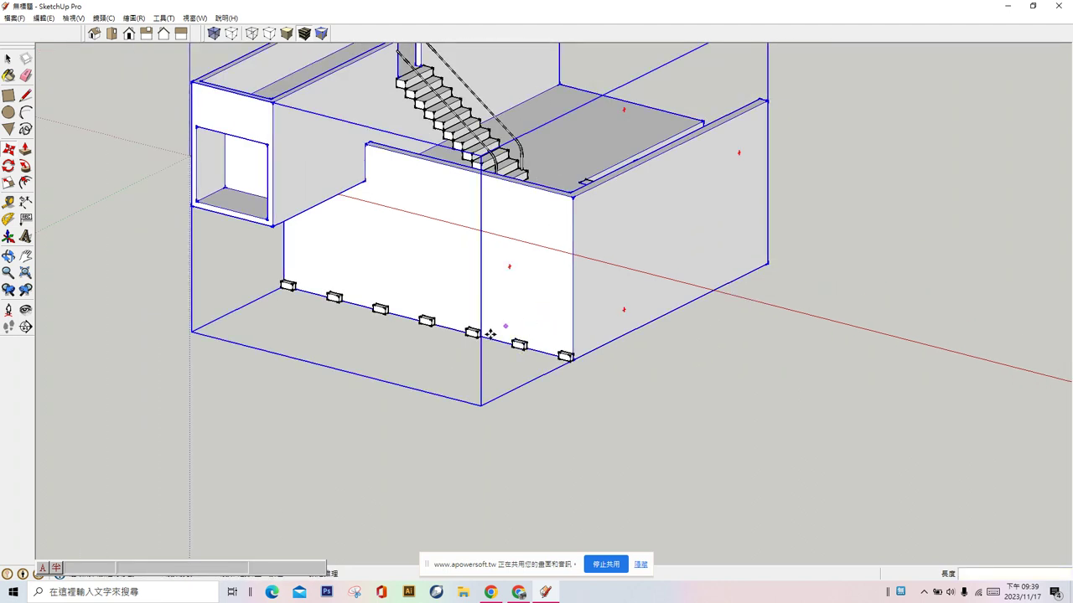
scroll(490, 334, "down", 3)
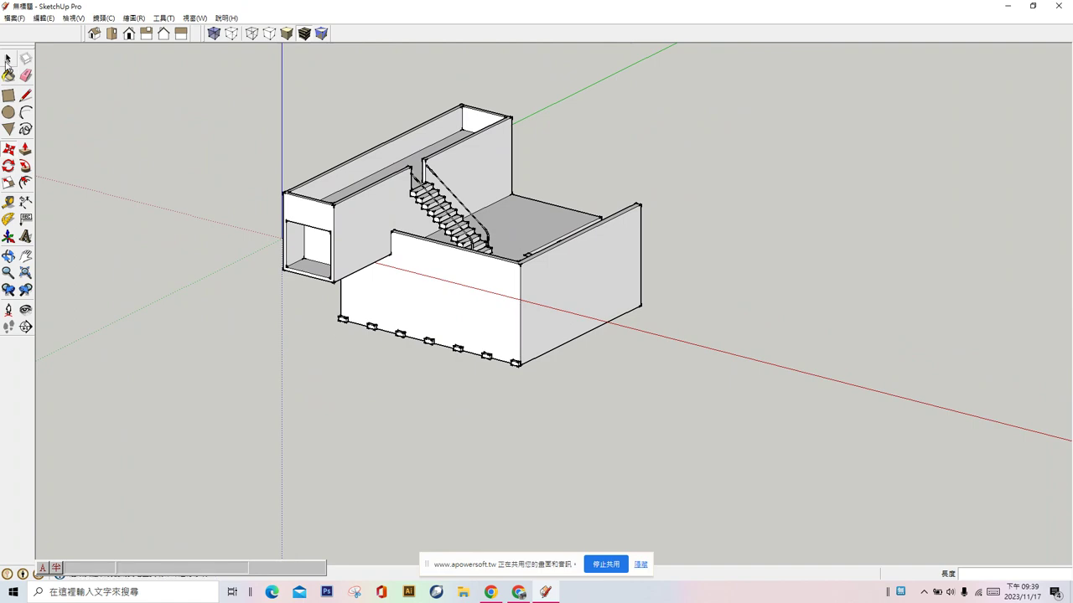
Step: Orbit to view the model's other side, then bring the screen-recorder browser forward and maximize it
left_click(7, 60)
middle_click_drag(738, 424, 154, 417)
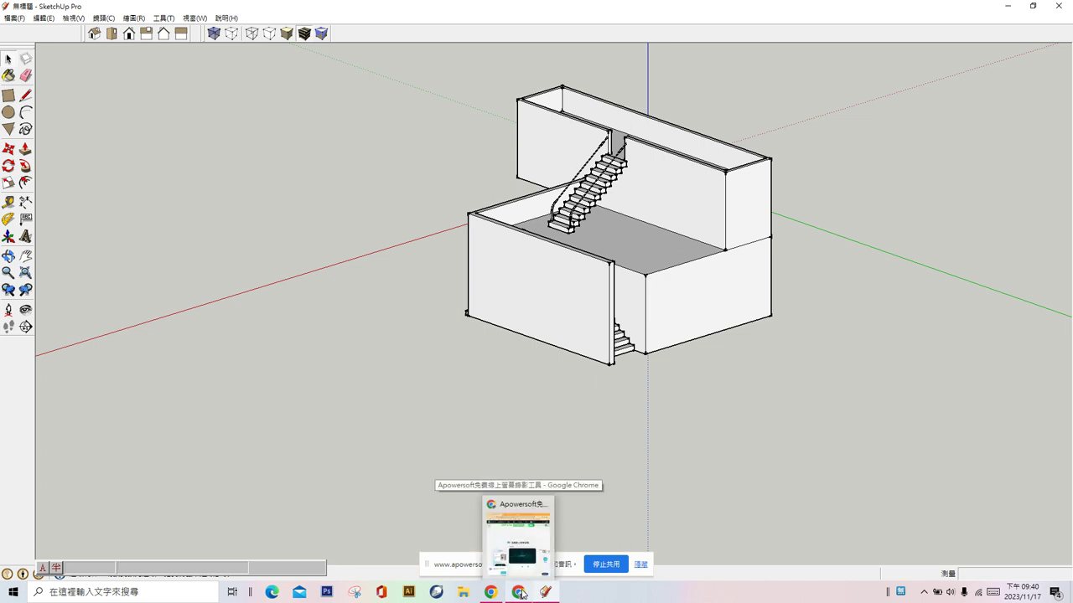
left_click(520, 593)
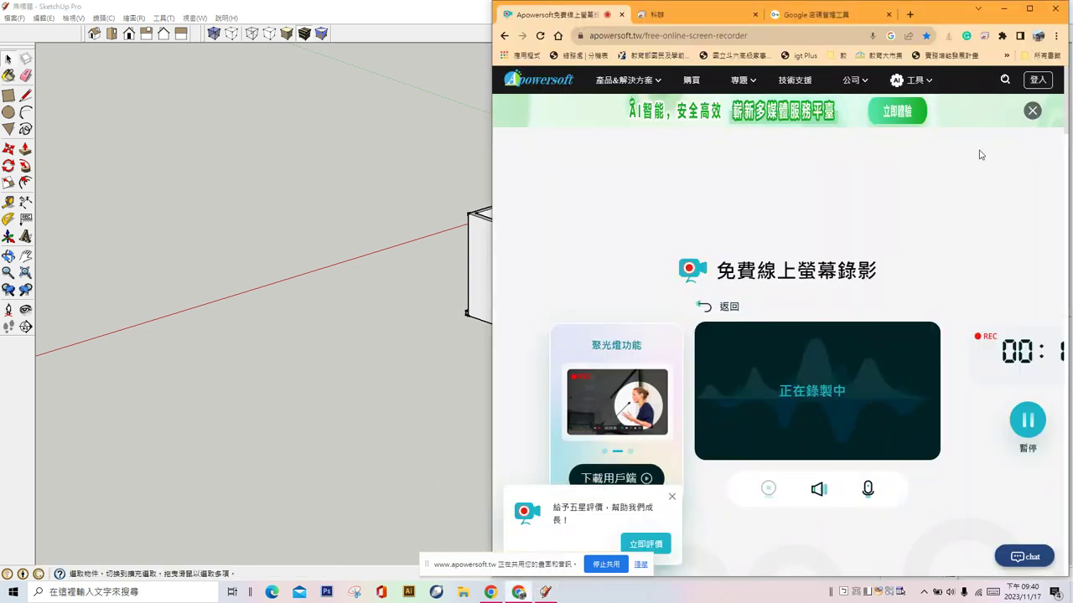
left_click(1028, 10)
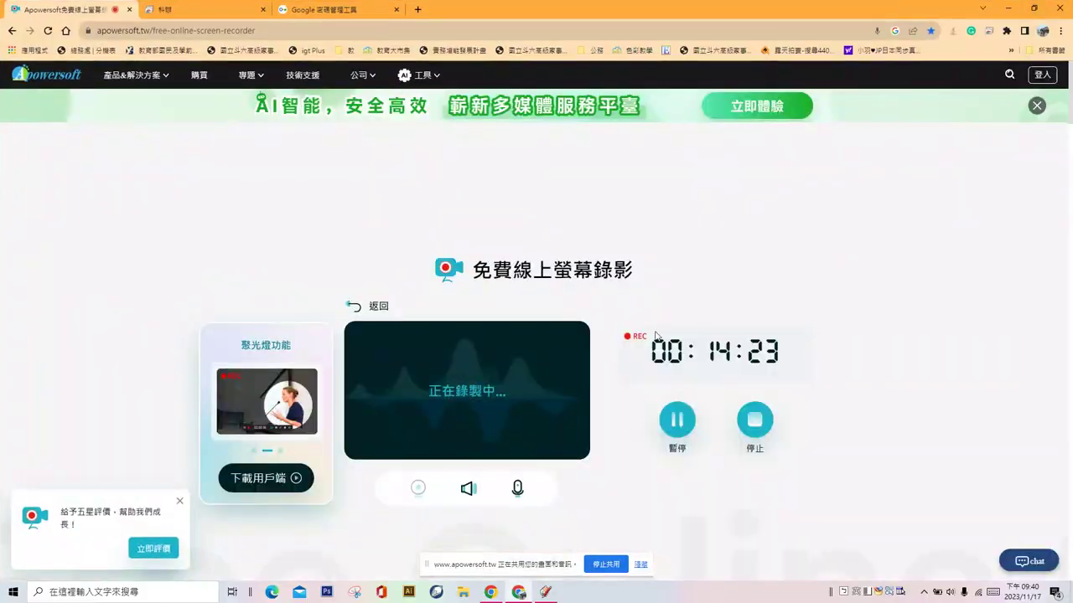